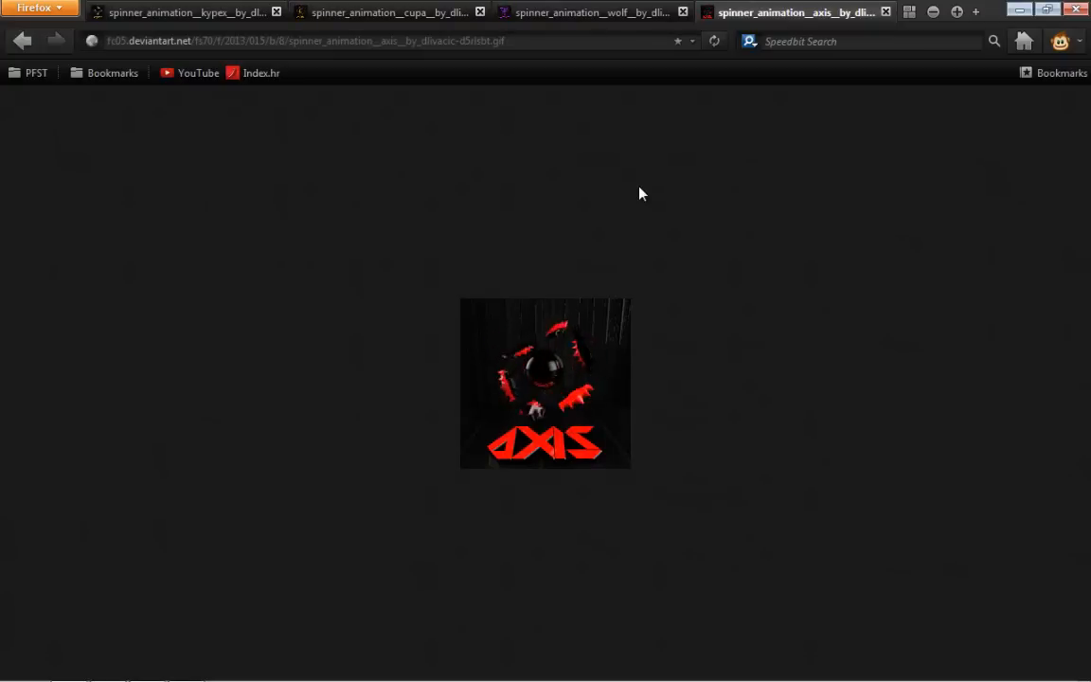
# Compare the Axis, Wolf, Cupa and Kypex spinner animation GIFs open in the browser.
pyautogui.click(620, 9)
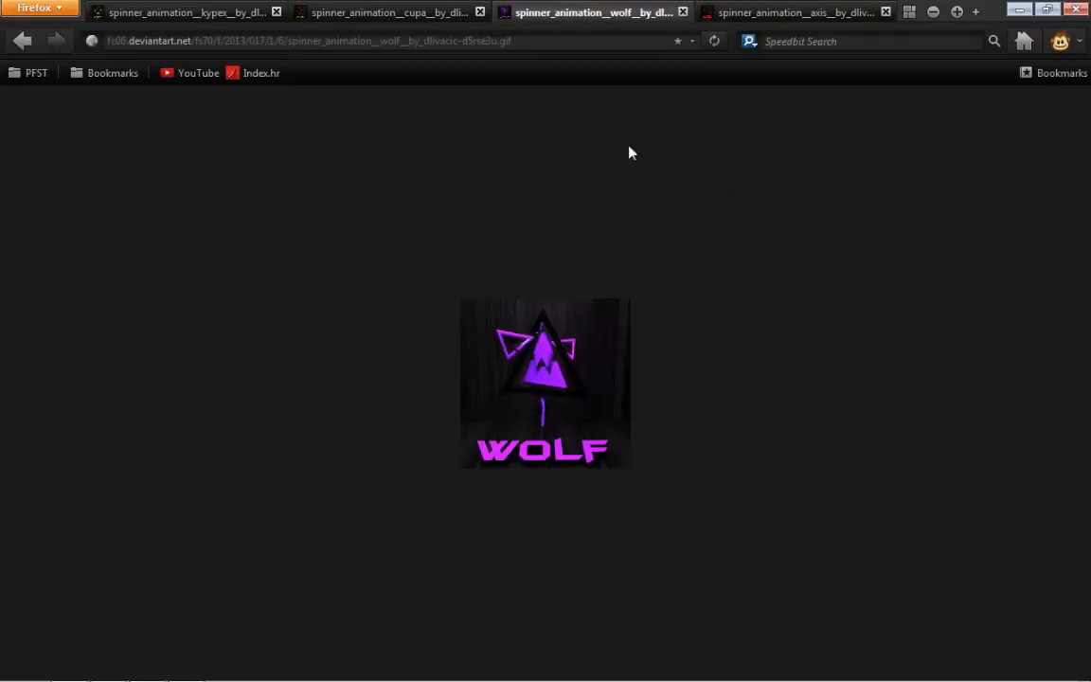
pyautogui.click(417, 13)
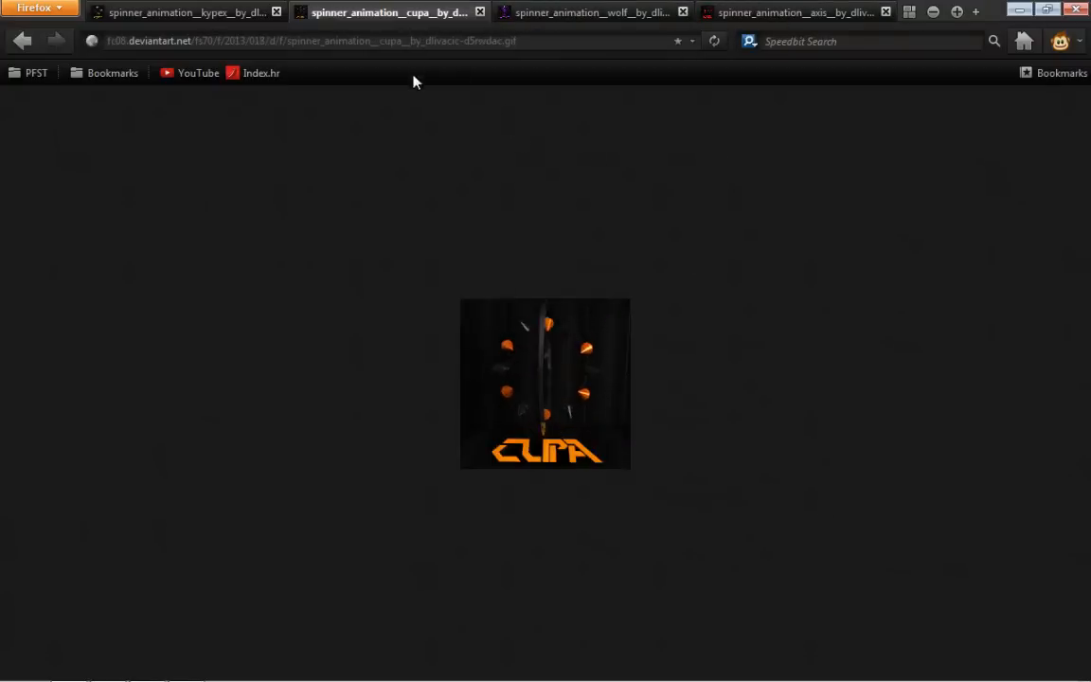
pyautogui.click(180, 13)
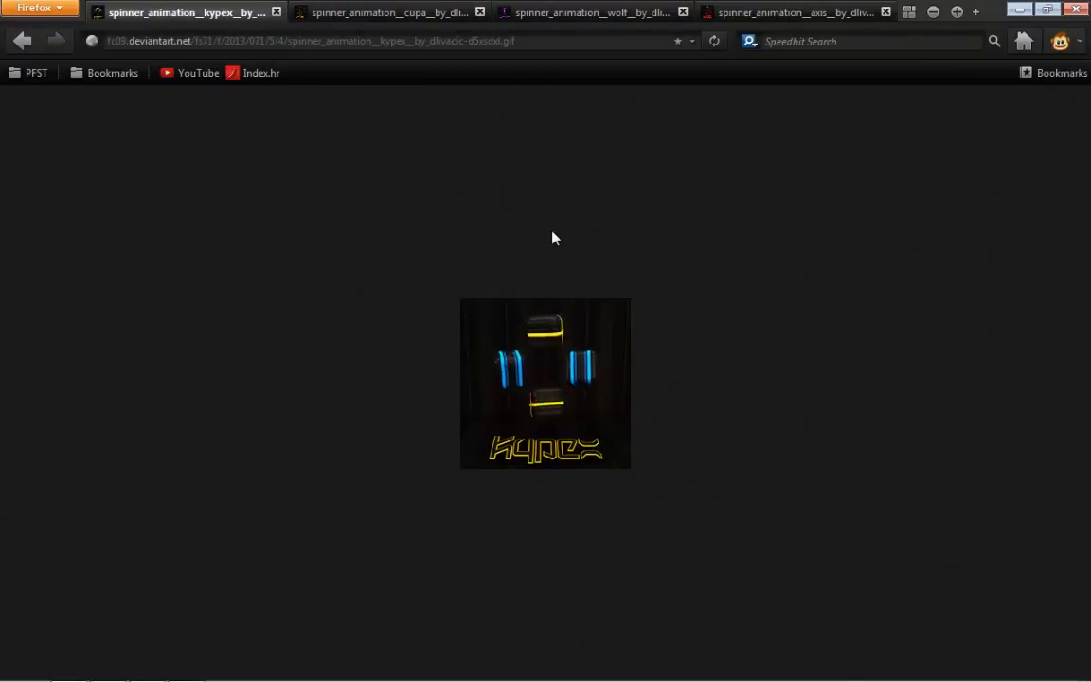
pyautogui.click(379, 13)
pyautogui.click(596, 11)
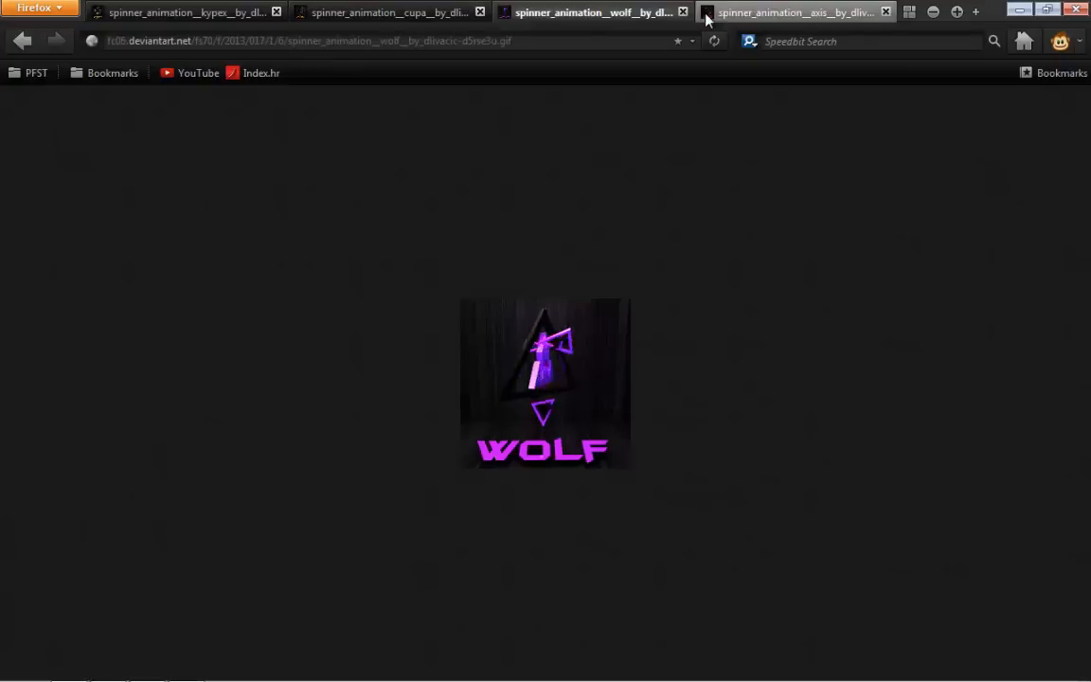
pyautogui.click(750, 13)
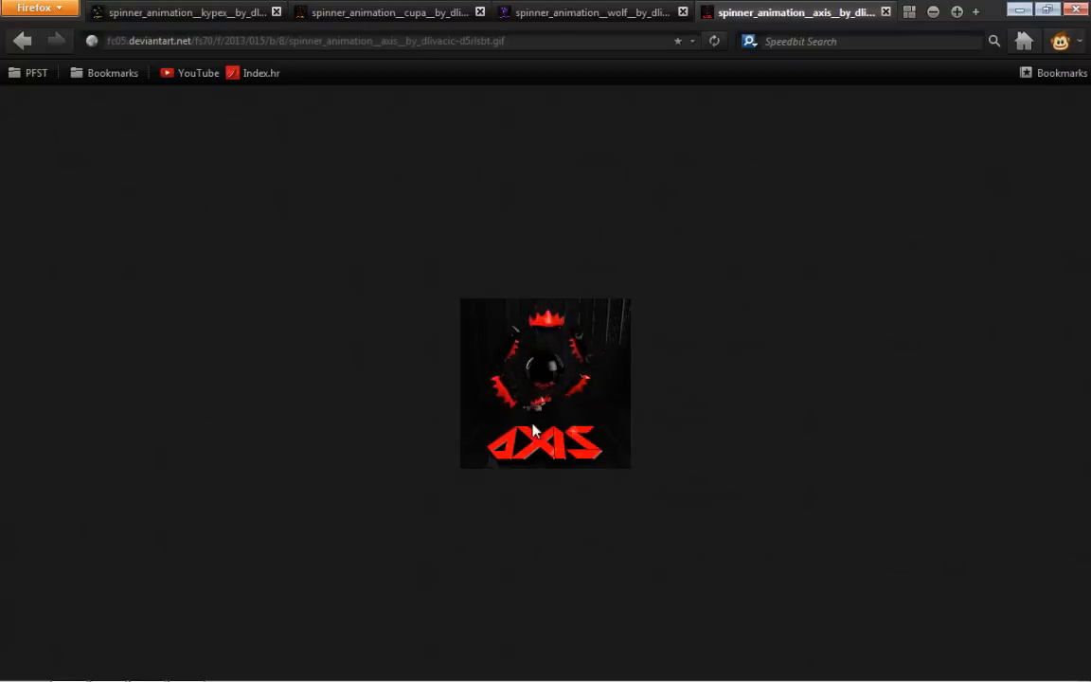
pyautogui.click(592, 11)
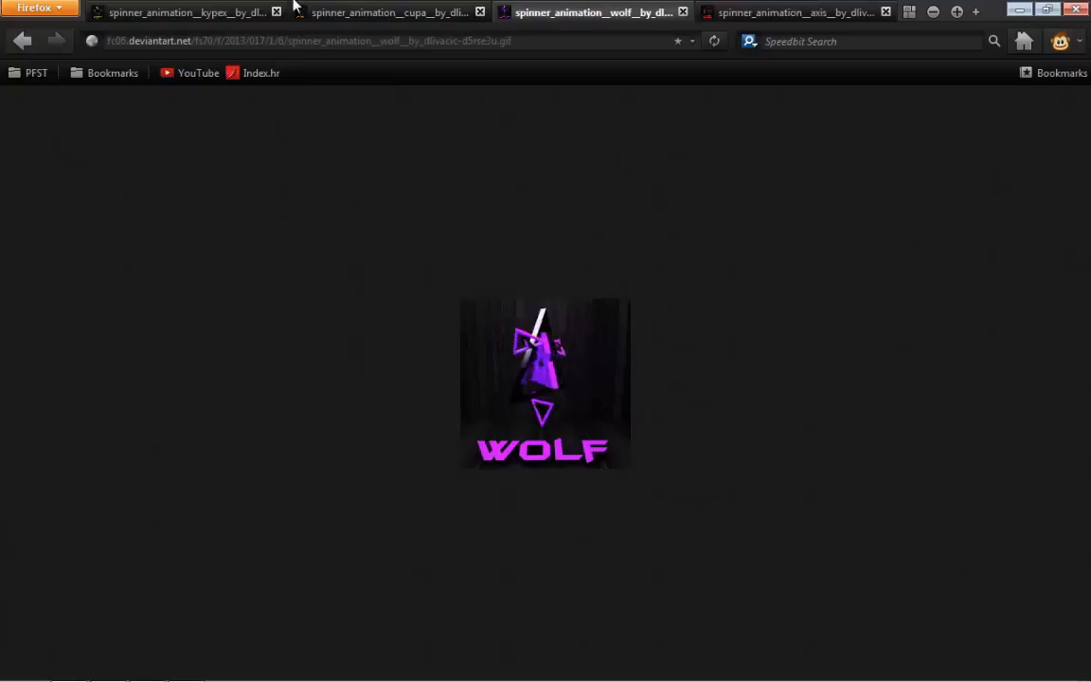
pyautogui.click(338, 8)
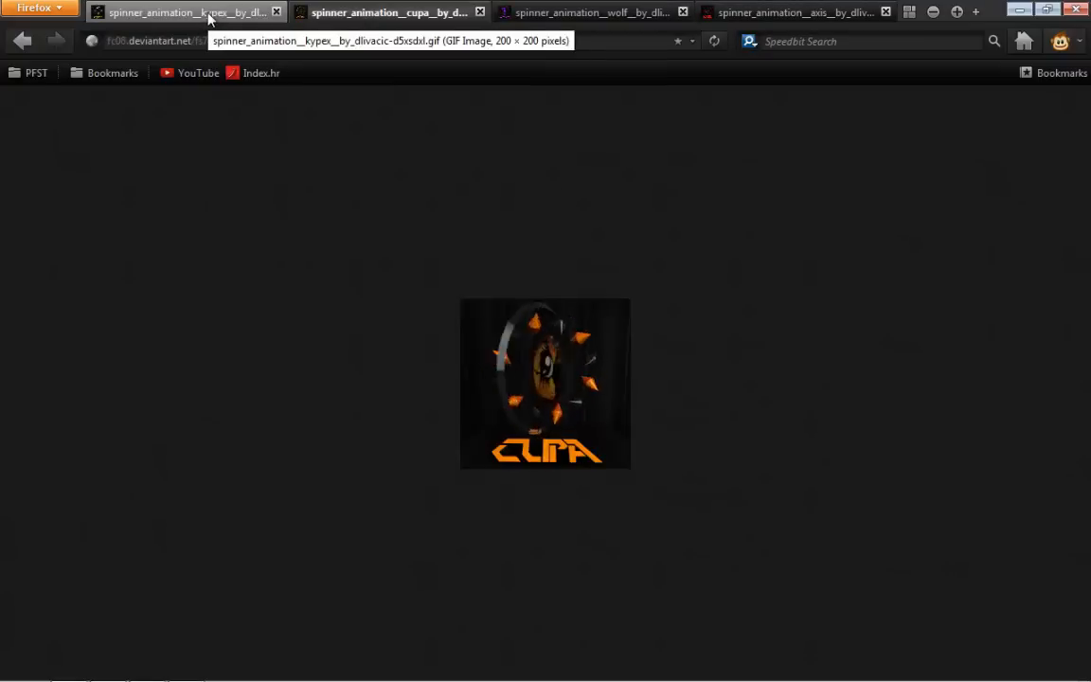
pyautogui.click(209, 16)
pyautogui.click(363, 11)
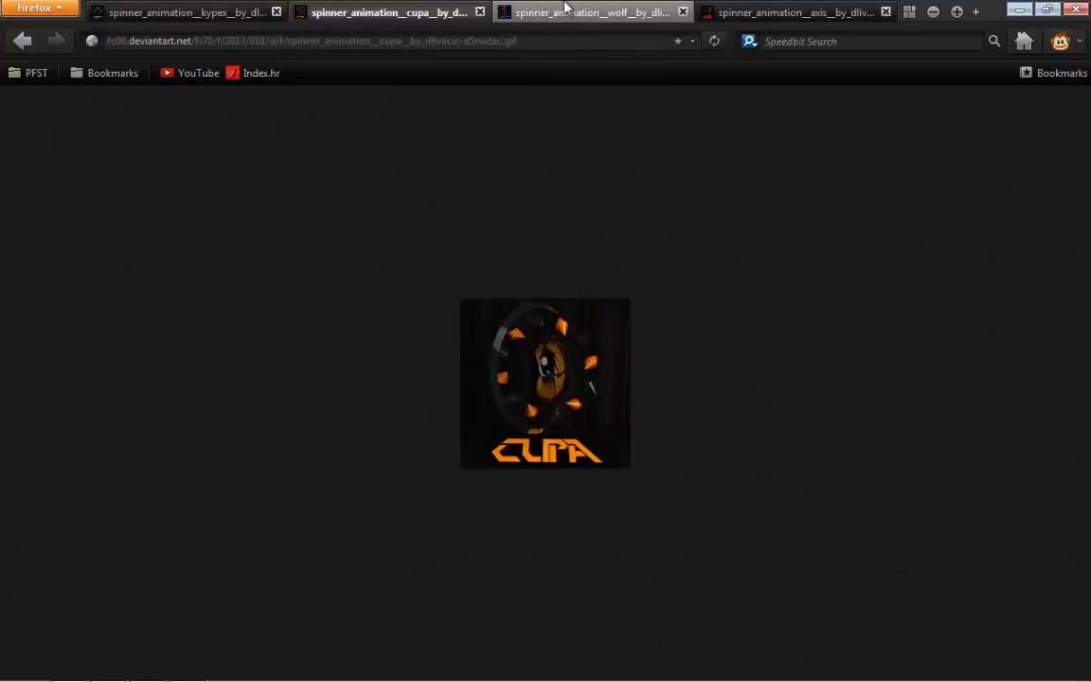
pyautogui.click(568, 11)
pyautogui.click(717, 14)
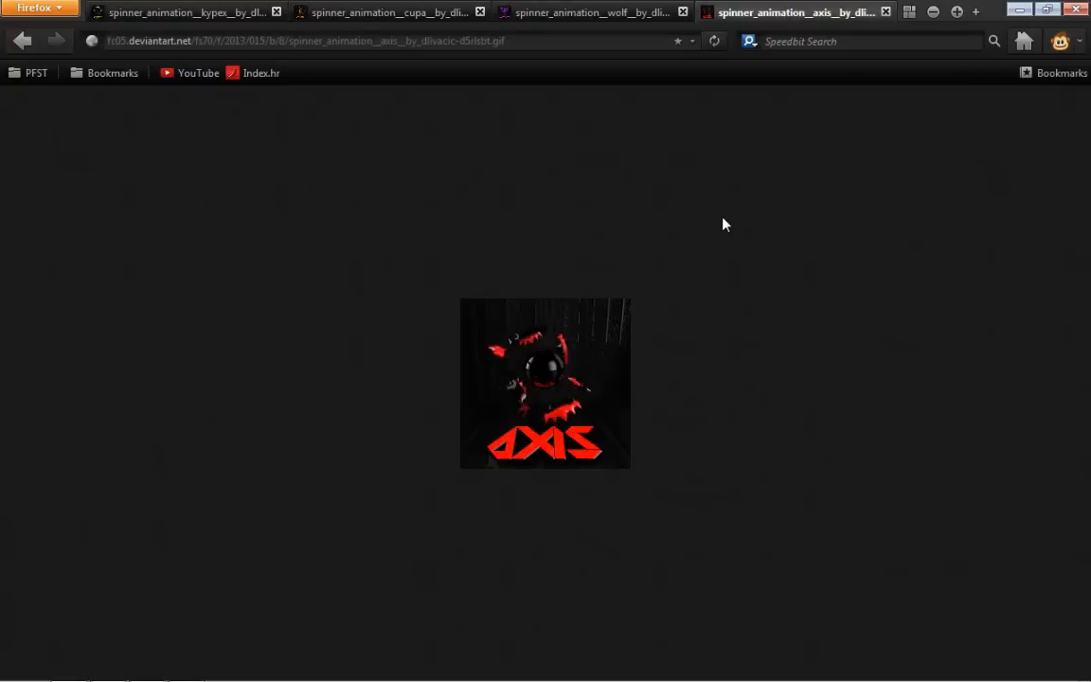
pyautogui.click(629, 7)
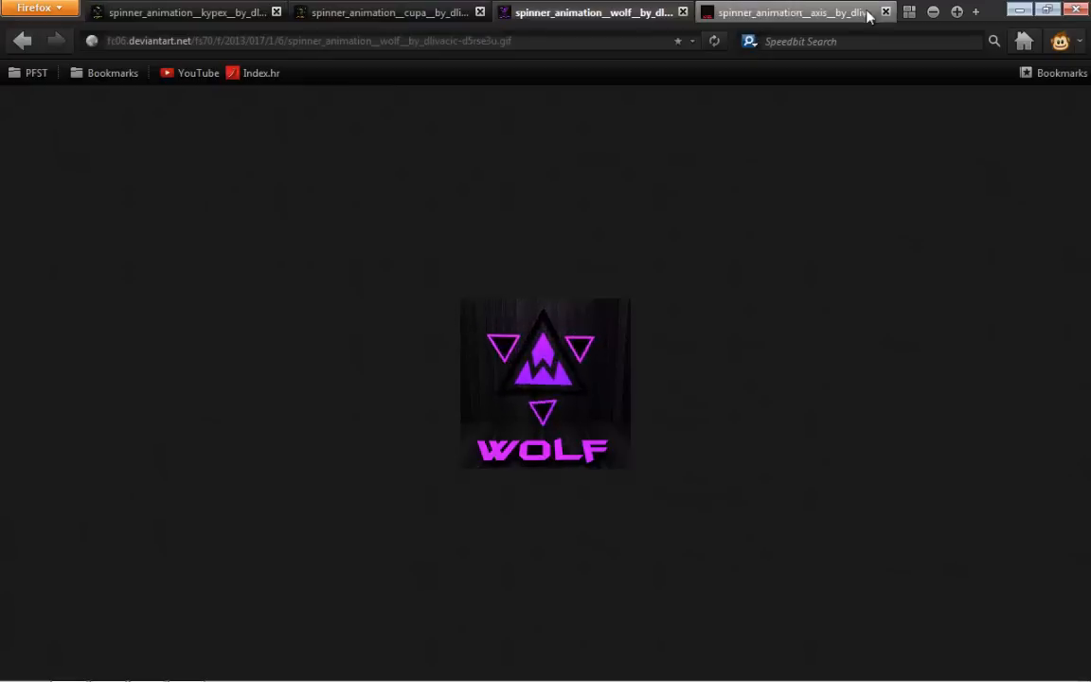
pyautogui.click(775, 12)
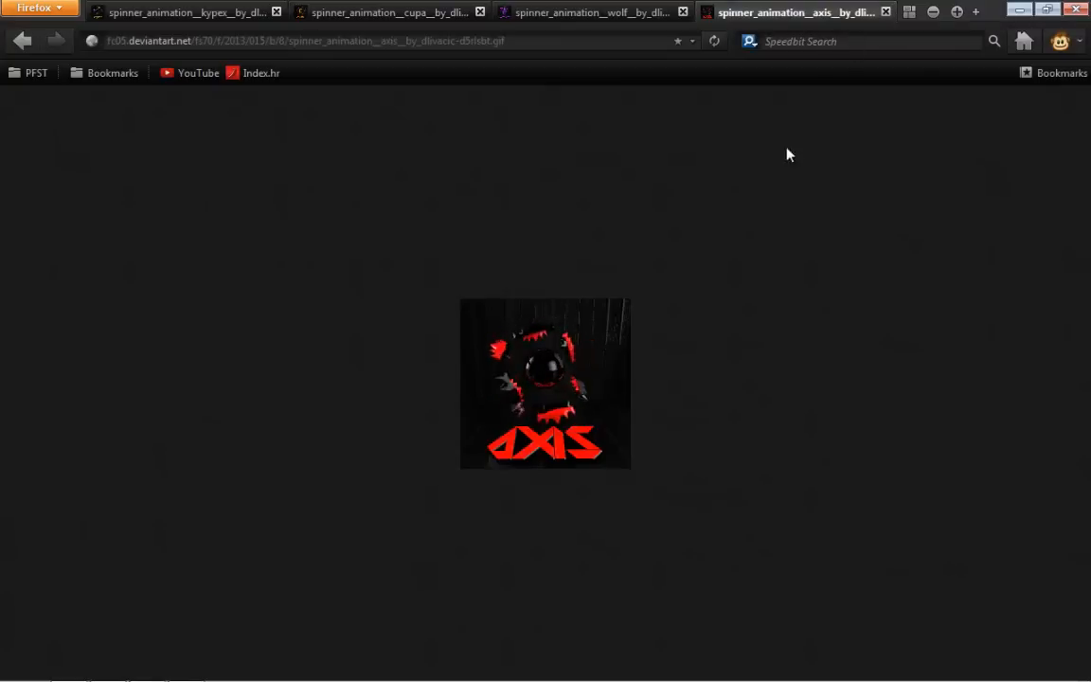
# Close the browser with all four spinner GIF pages and switch to CINEMA 4D.
pyautogui.click(1076, 9)
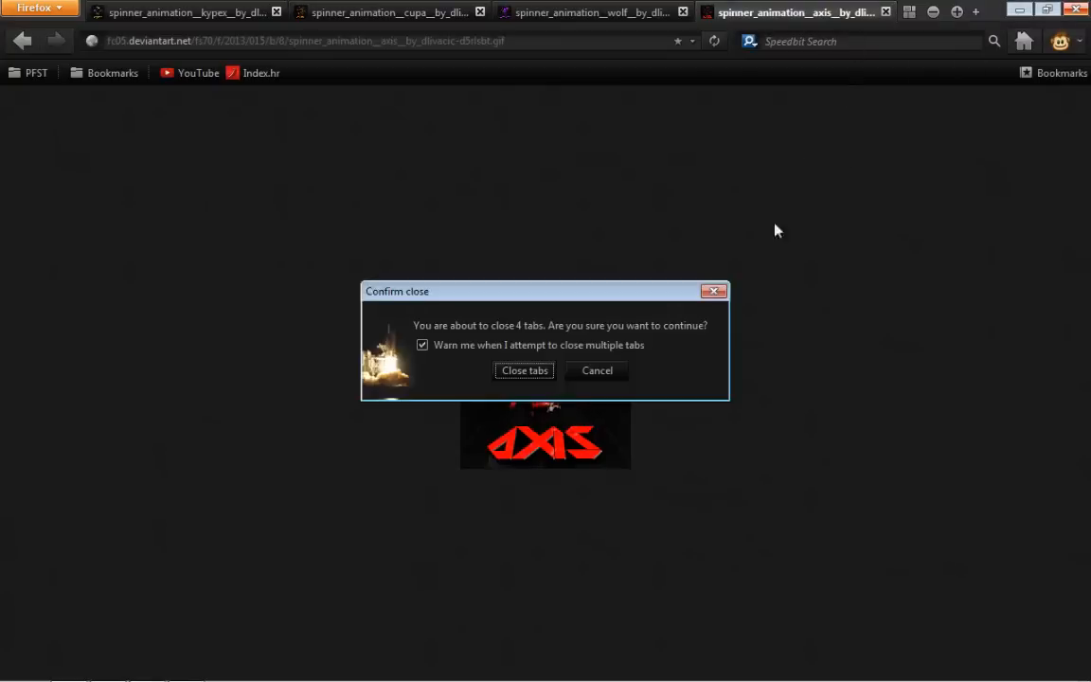
pyautogui.click(549, 370)
pyautogui.click(99, 673)
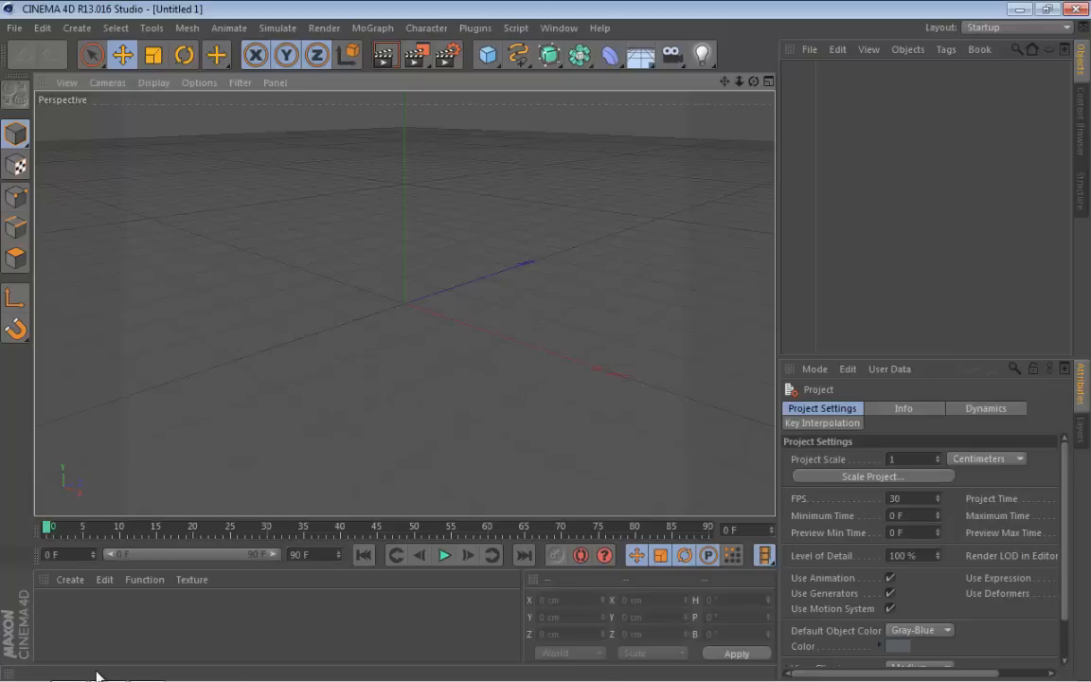
# Set the render output size to 200 x 200 pixels in the render settings.
pyautogui.moveTo(753, 82); pyautogui.dragTo(890, 54)
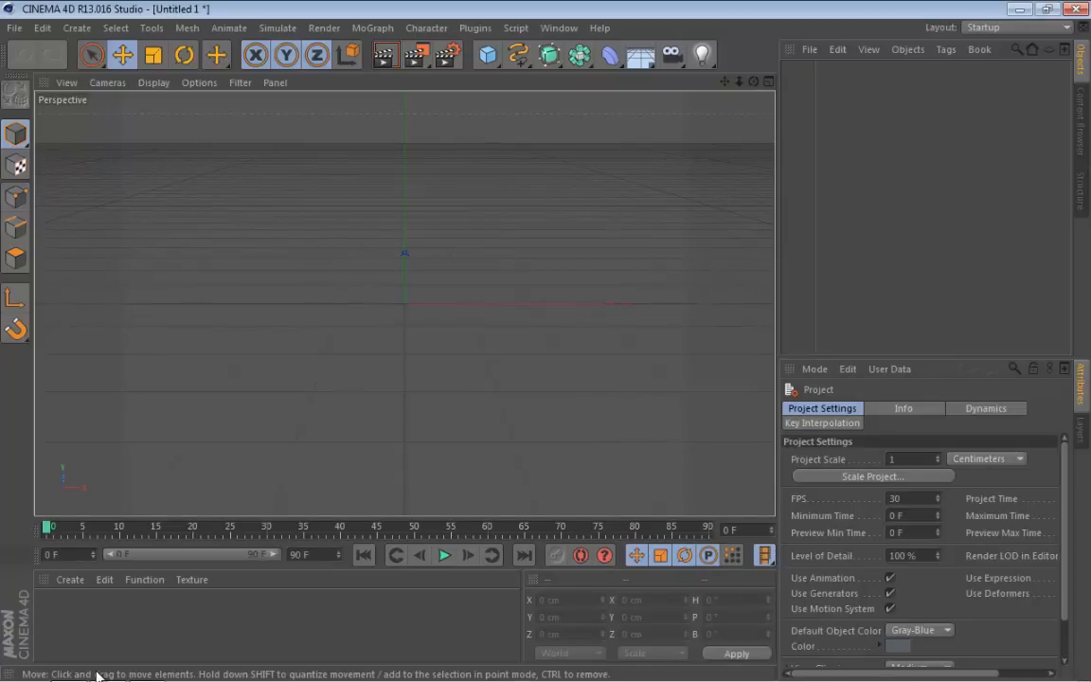
pyautogui.moveTo(754, 81); pyautogui.dragTo(754, 64)
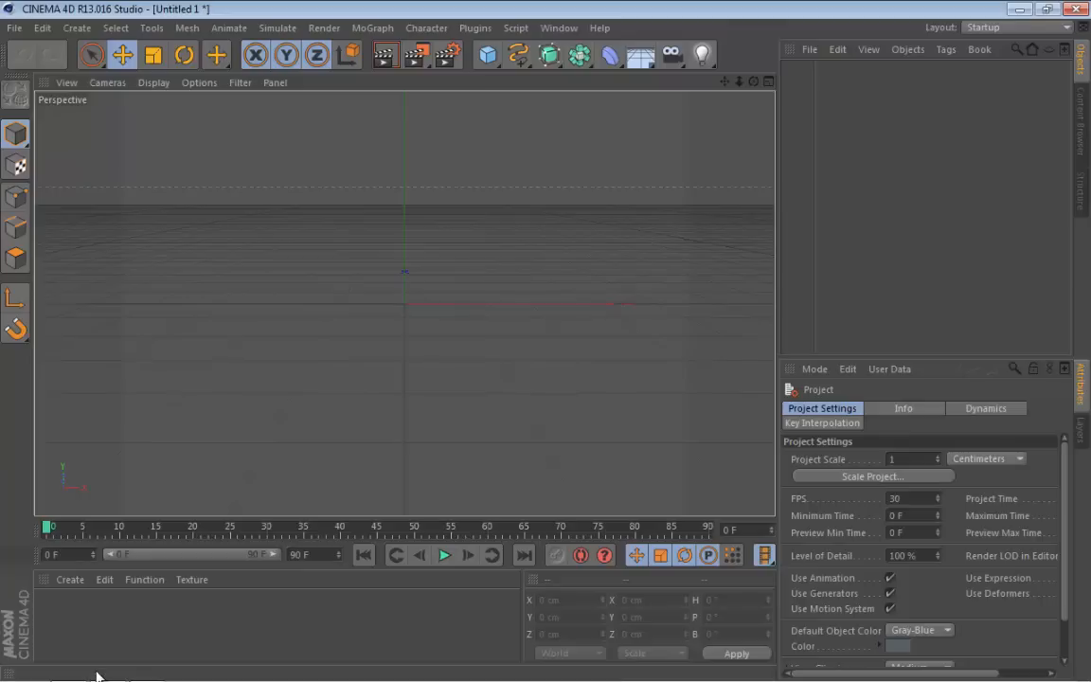
pyautogui.hotkey('ctrl', 'b')
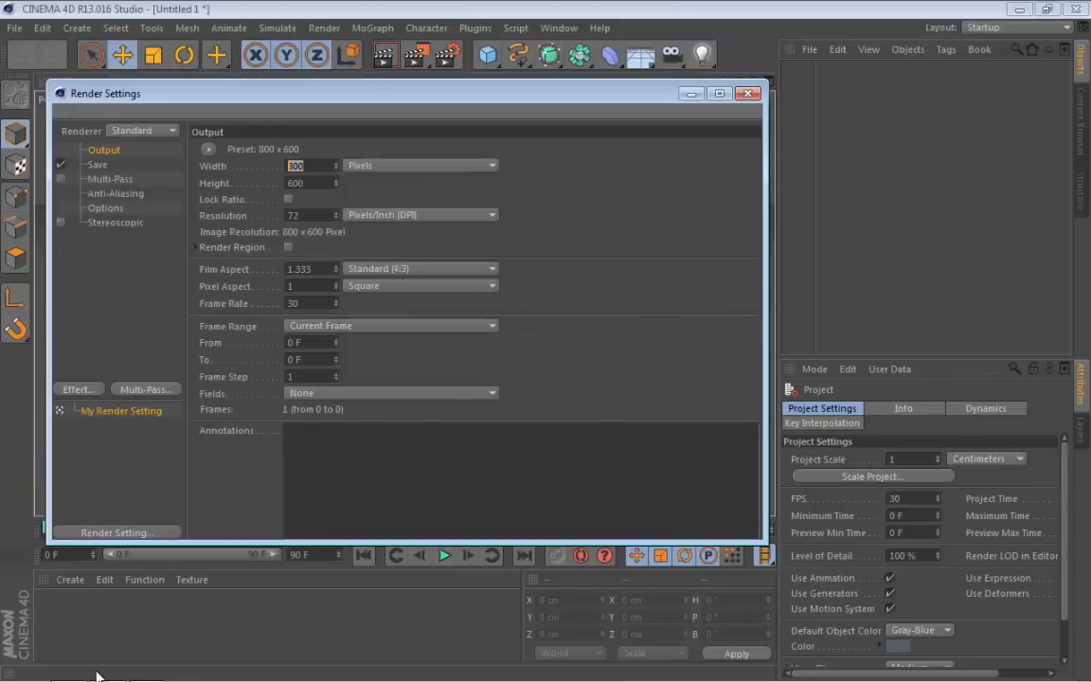
pyautogui.write('200')
pyautogui.press('Tab')
pyautogui.write('2')
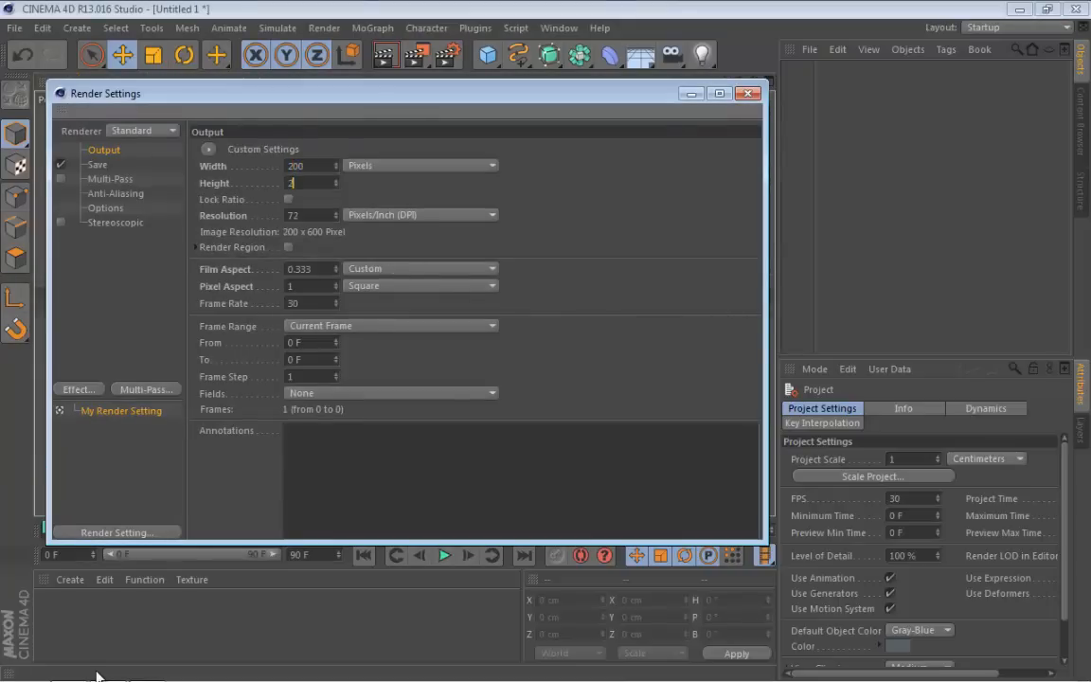
pyautogui.write('00')
pyautogui.press('Return')
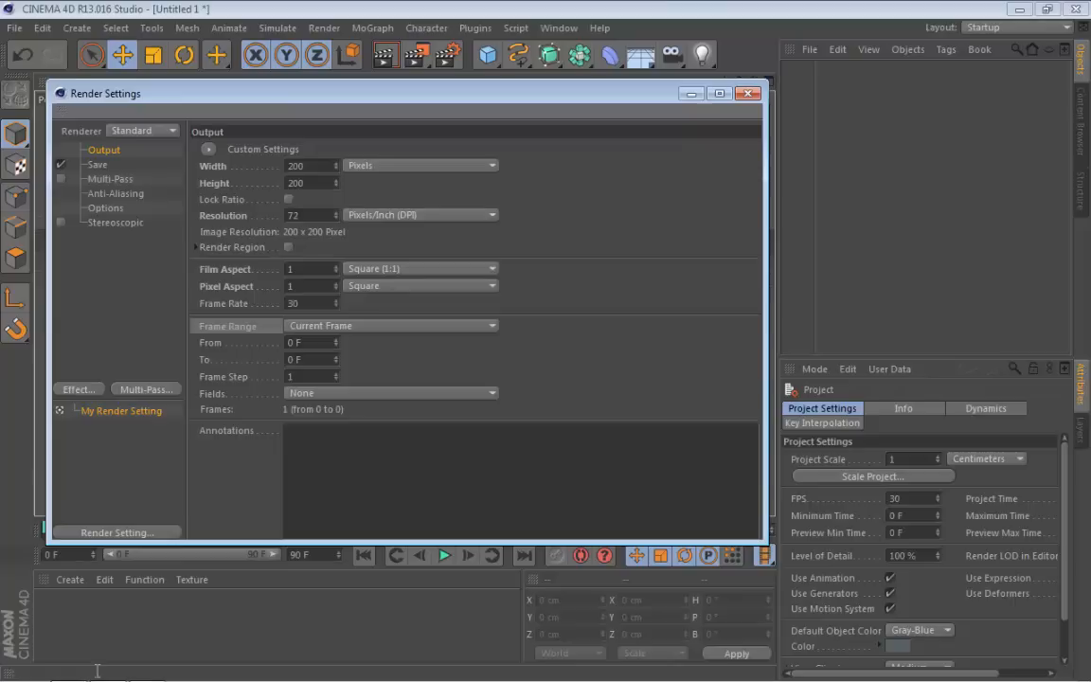
pyautogui.click(391, 325)
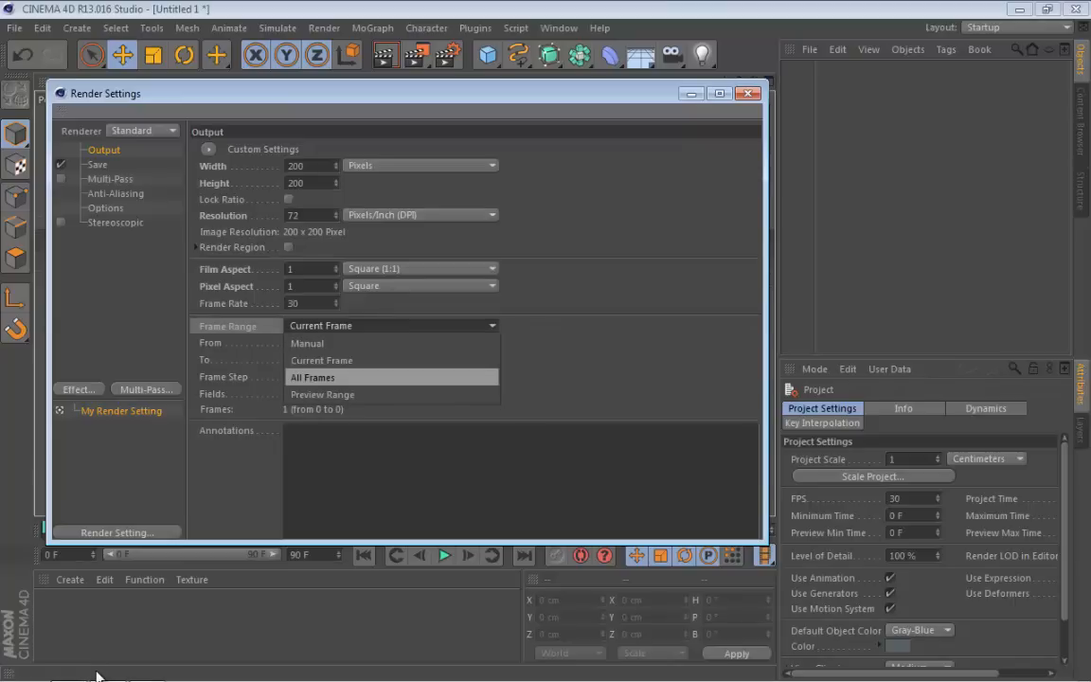
pyautogui.click(568, 369)
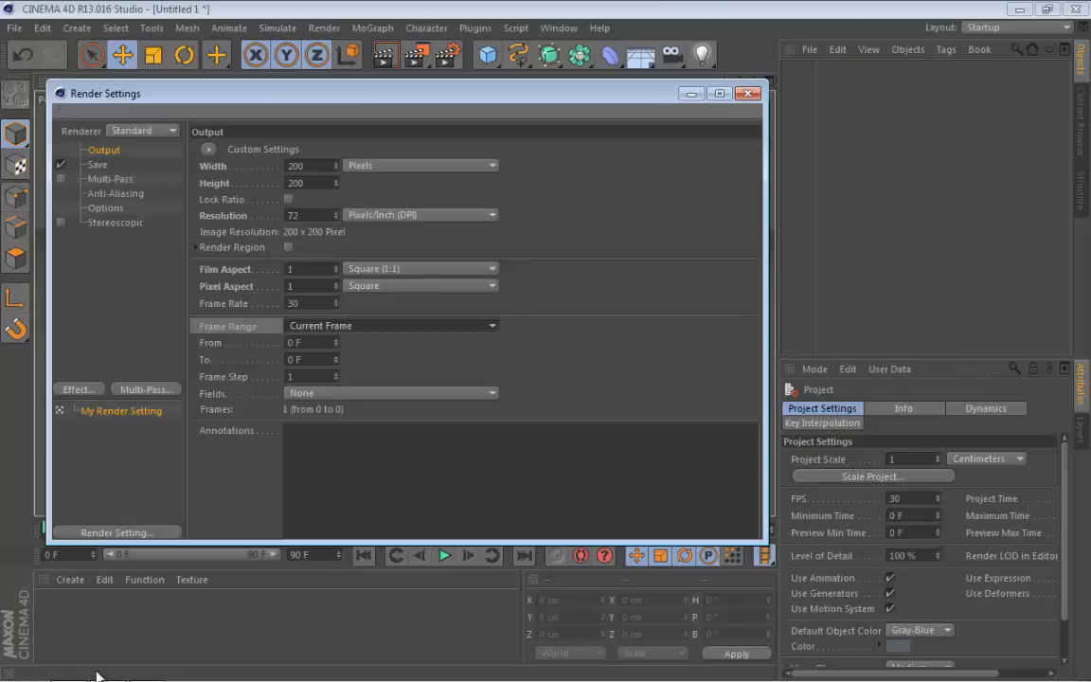
# Set the render's save file to 435tg on the Desktop.
pyautogui.click(97, 164)
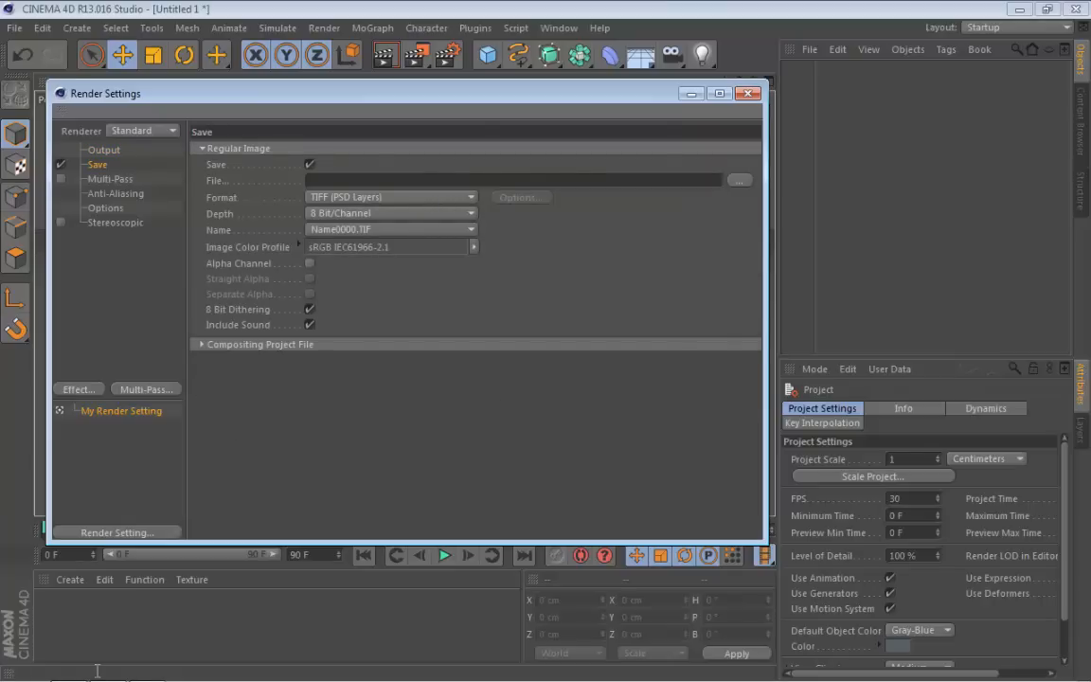
pyautogui.click(739, 180)
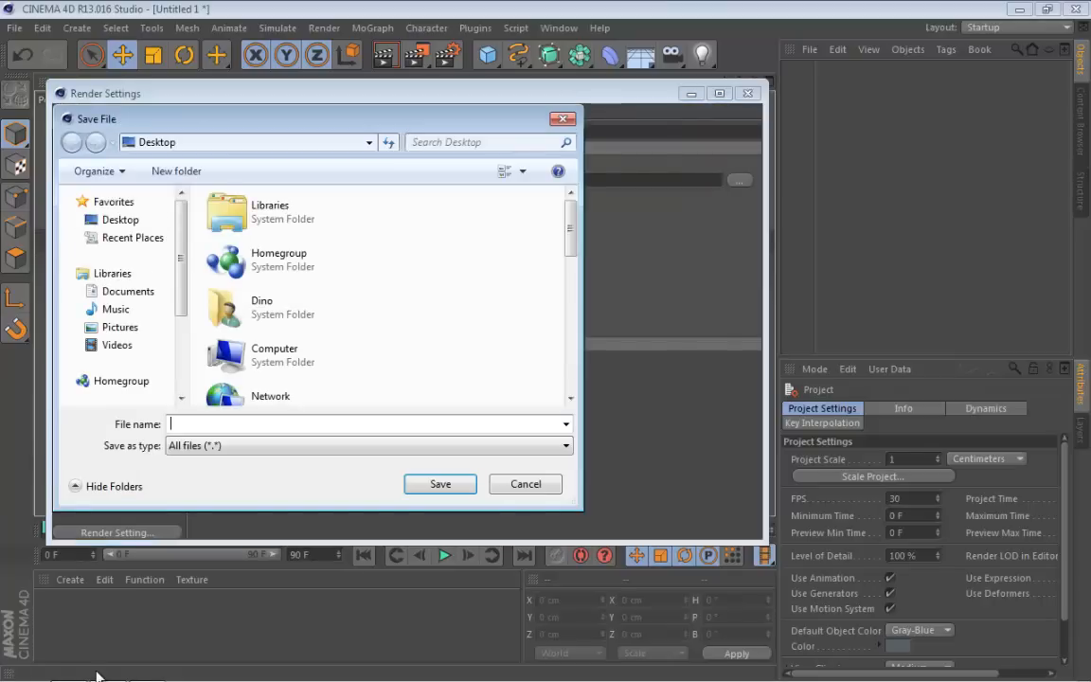
pyautogui.write('435tg')
pyautogui.press('Return')
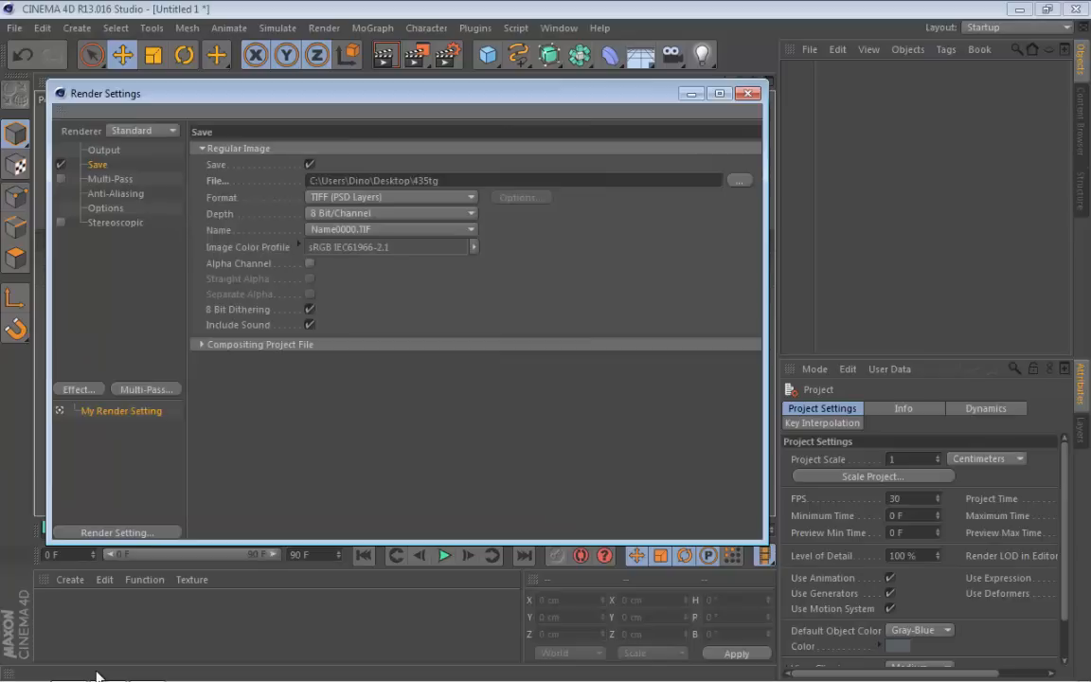
# Set the saved render format to QuickTime Movie and accept Animation compression at 30 fps with Best quality.
pyautogui.click(391, 197)
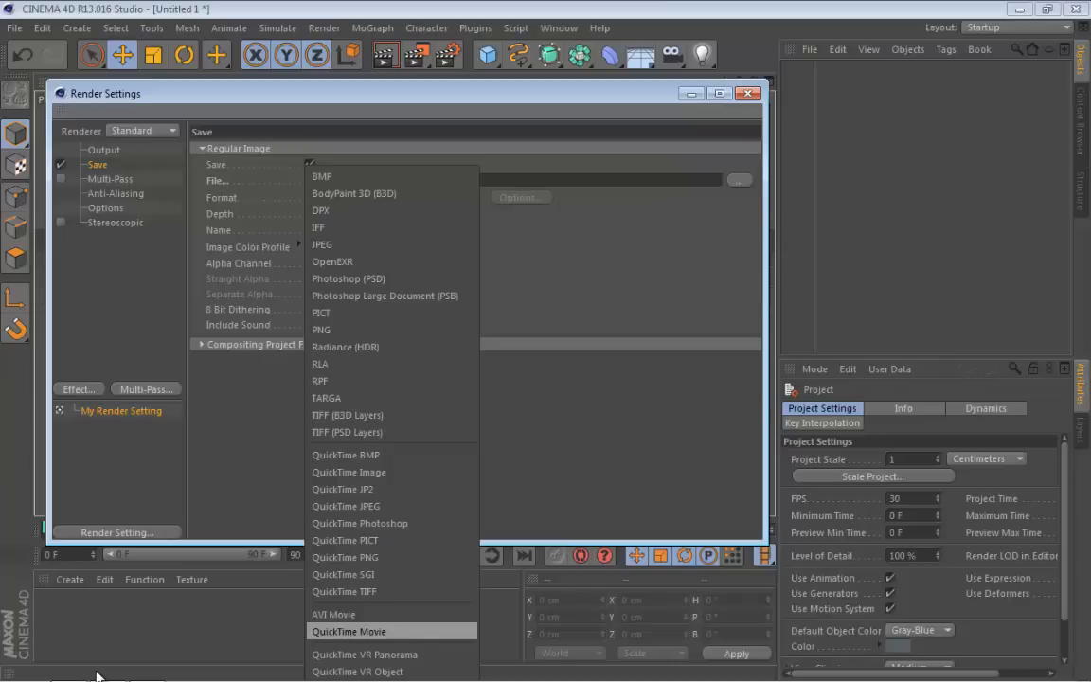
pyautogui.press('Return')
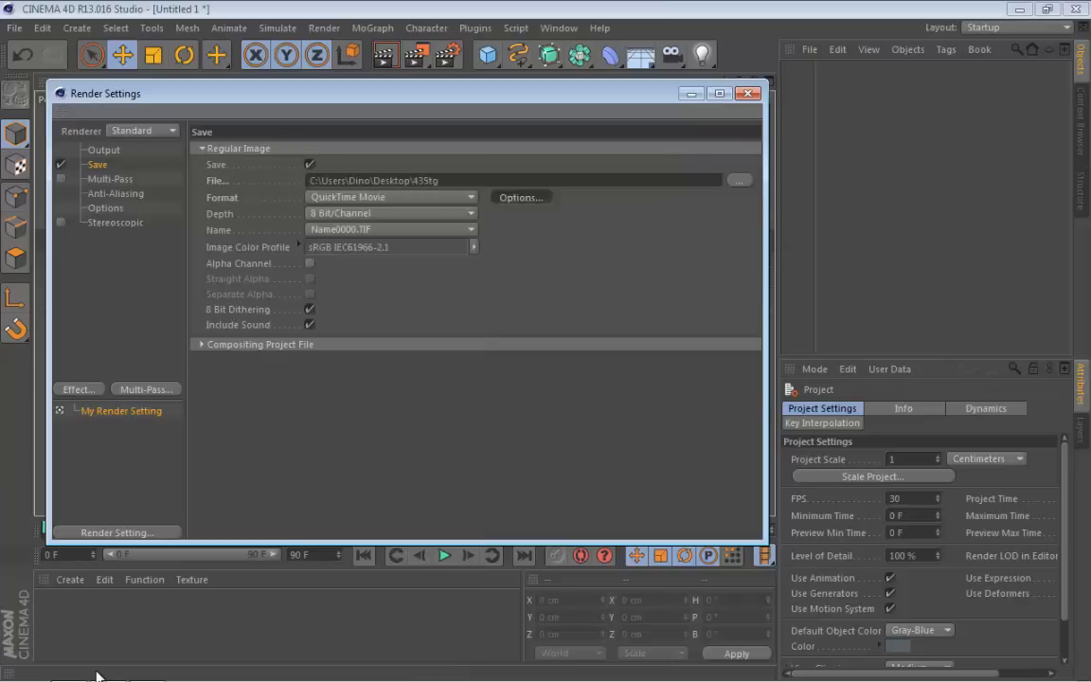
pyautogui.click(521, 197)
pyautogui.moveTo(543, 75); pyautogui.dragTo(463, 151)
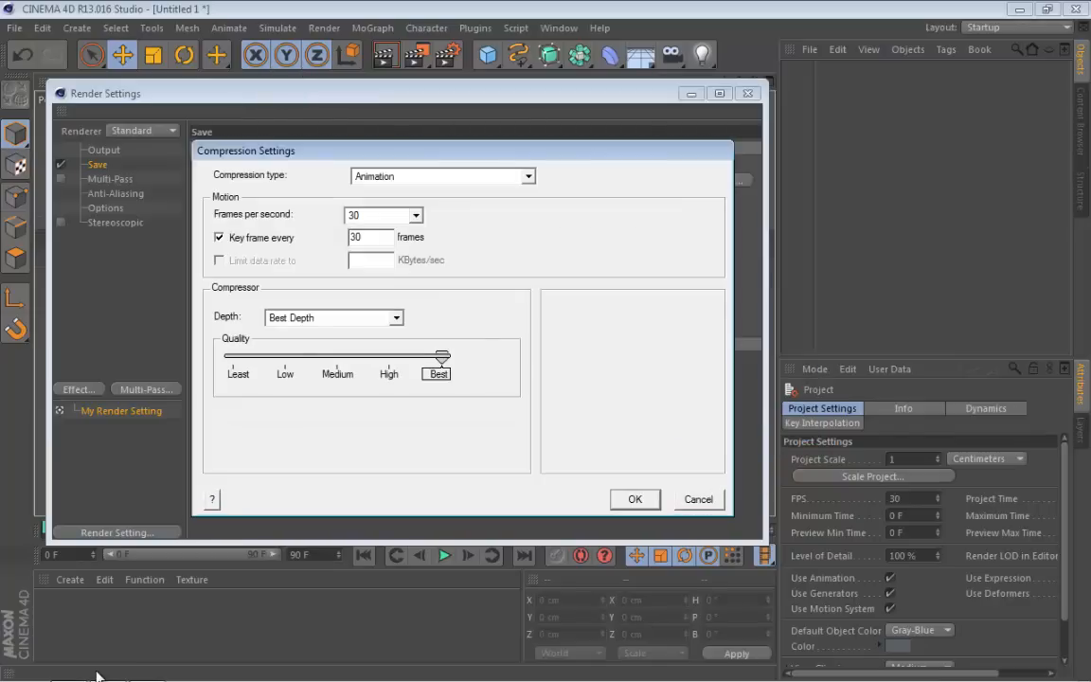
pyautogui.click(635, 499)
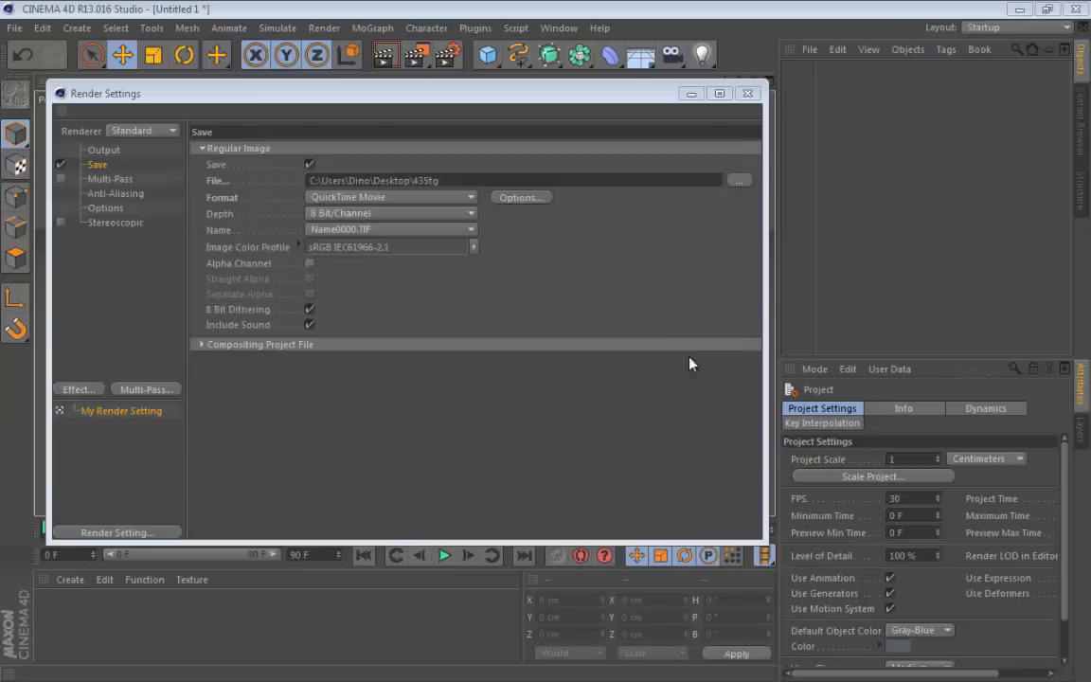
# Set the render's anti-aliasing to Best.
pyautogui.click(115, 194)
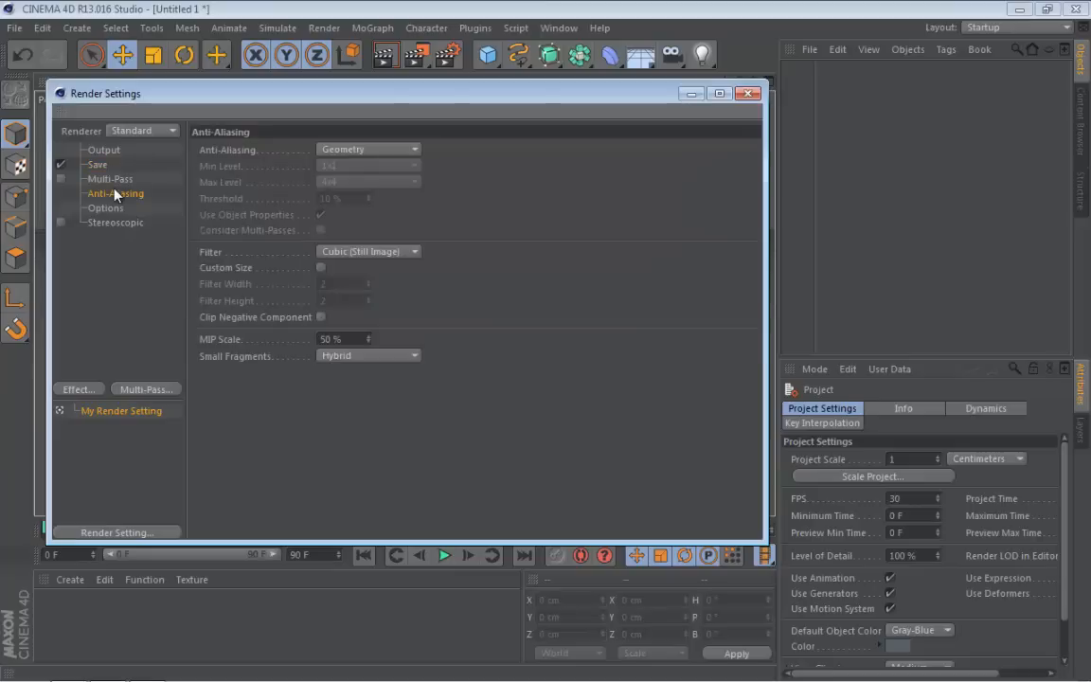
pyautogui.click(369, 149)
pyautogui.click(341, 199)
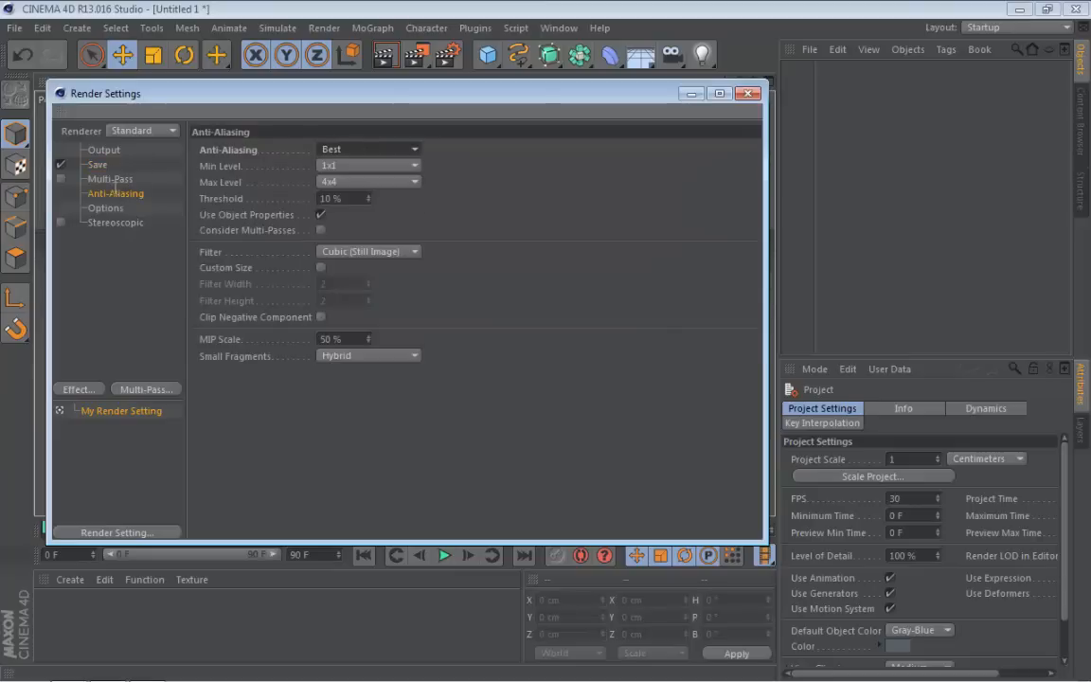
# Add the Ambient Occlusion effect and a Sharpen Filter with 4% strength to the render settings.
pyautogui.rightClick(114, 194)
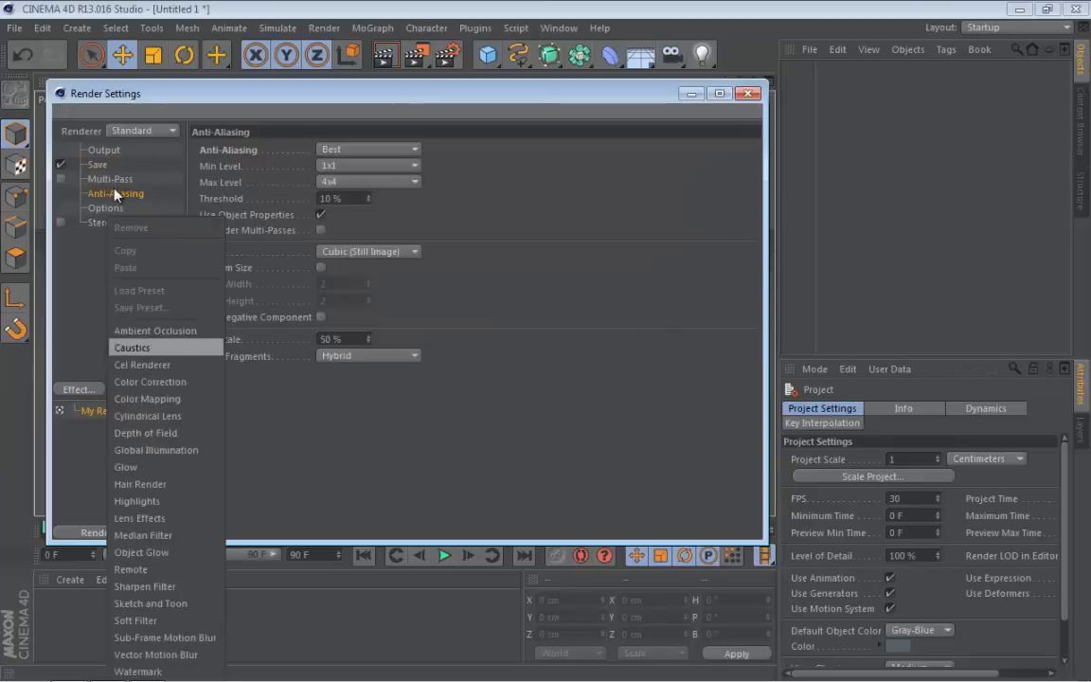
pyautogui.click(155, 331)
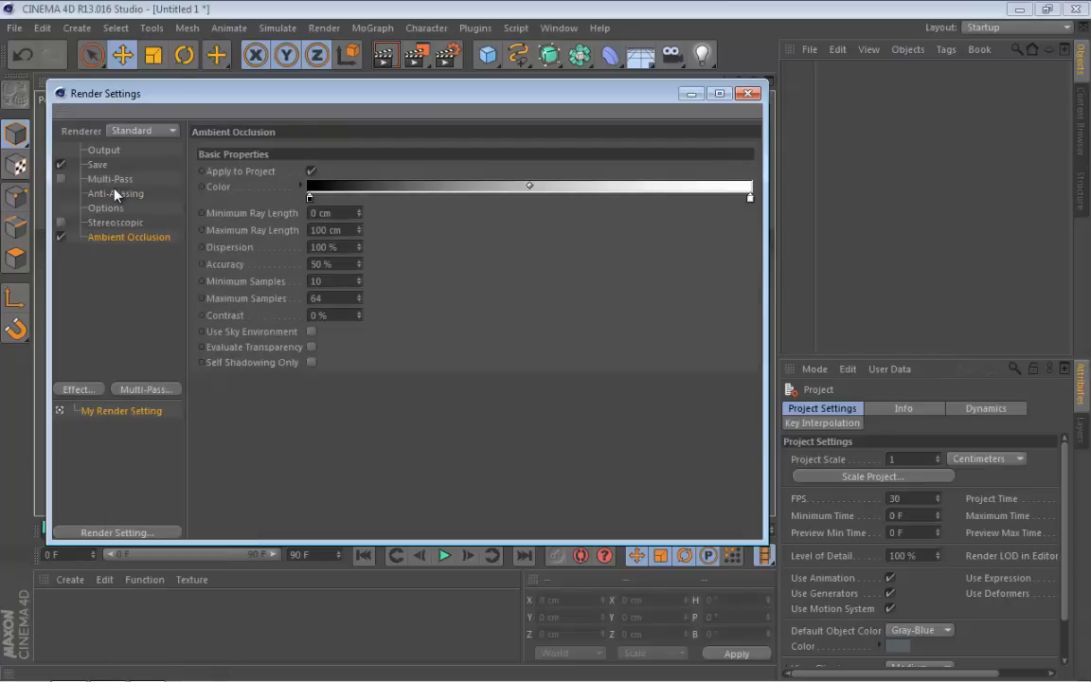
pyautogui.rightClick(109, 238)
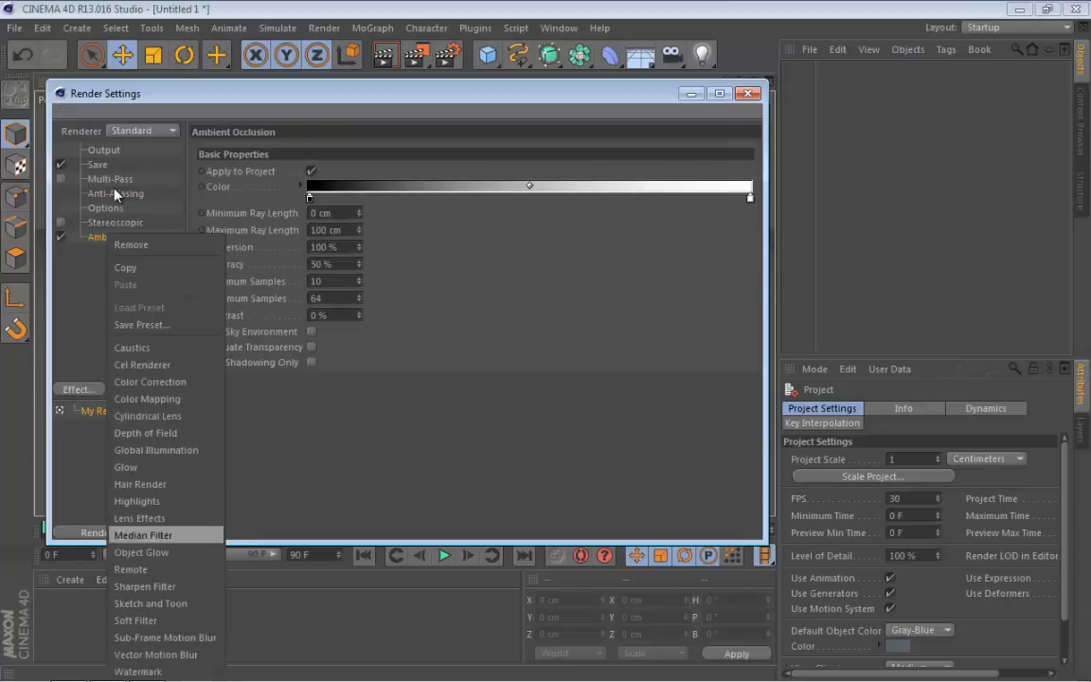
pyautogui.click(144, 586)
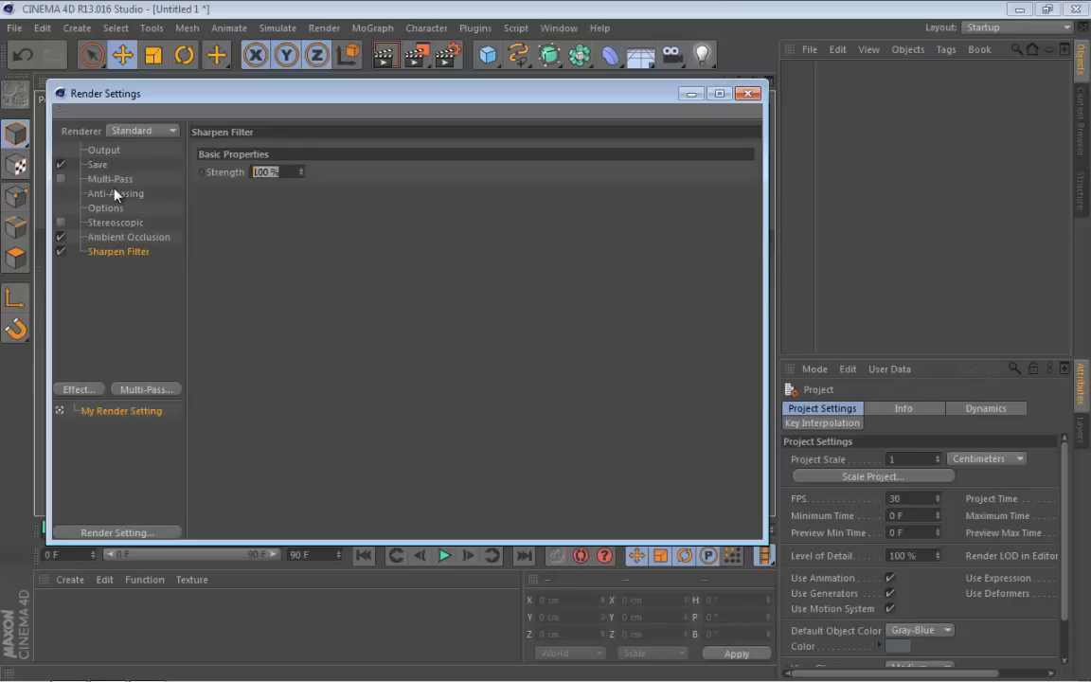
pyautogui.write('4')
pyautogui.press('Return')
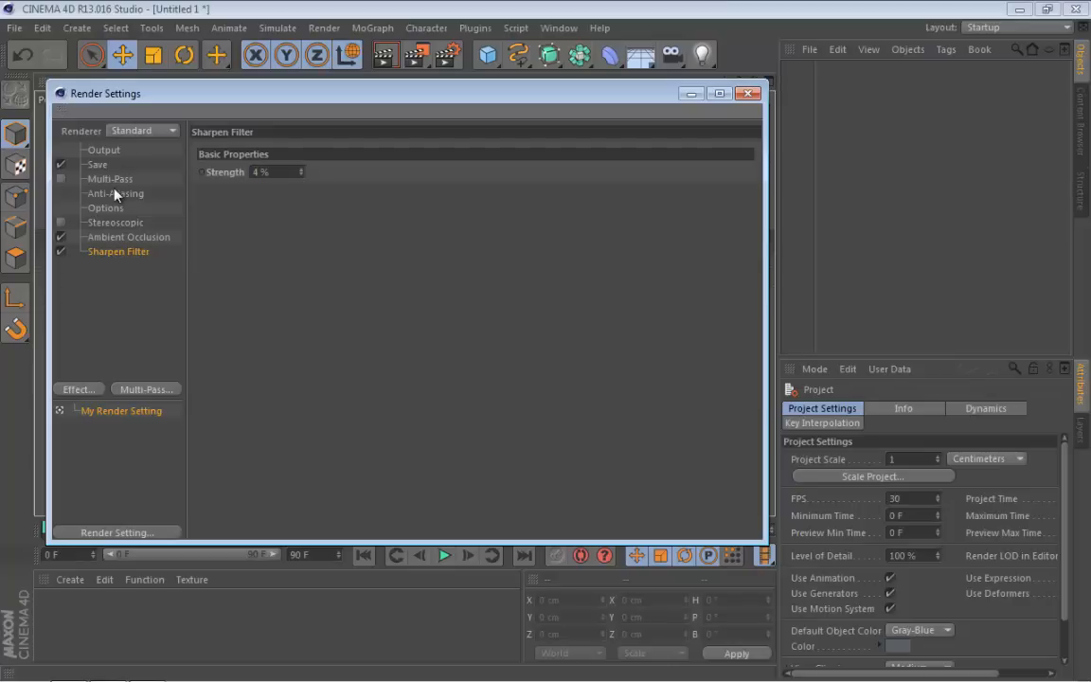
# Add a Global Illumination effect in IR + QMC (Still Image) mode, disable it, and close the render settings.
pyautogui.rightClick(111, 252)
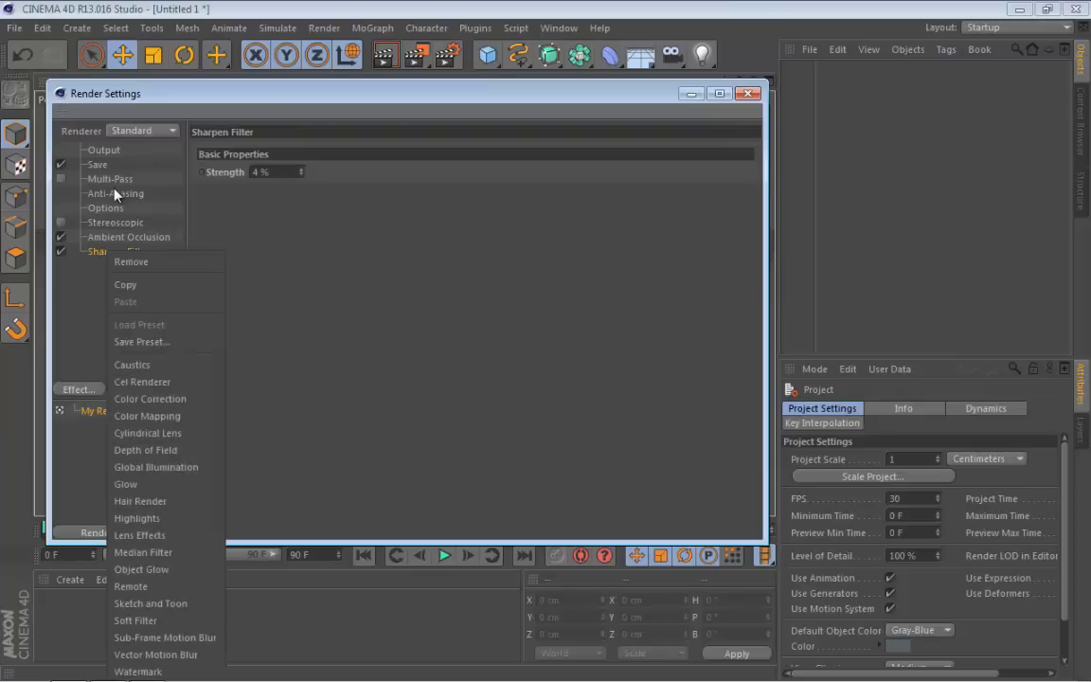
pyautogui.click(155, 466)
pyautogui.click(374, 187)
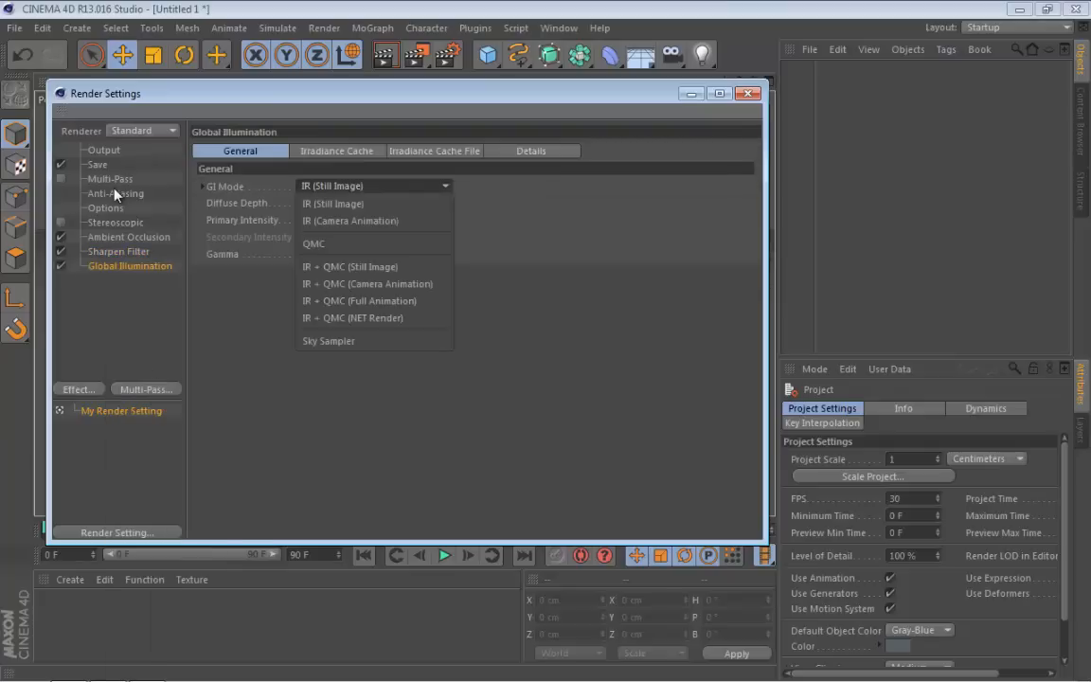
pyautogui.click(349, 266)
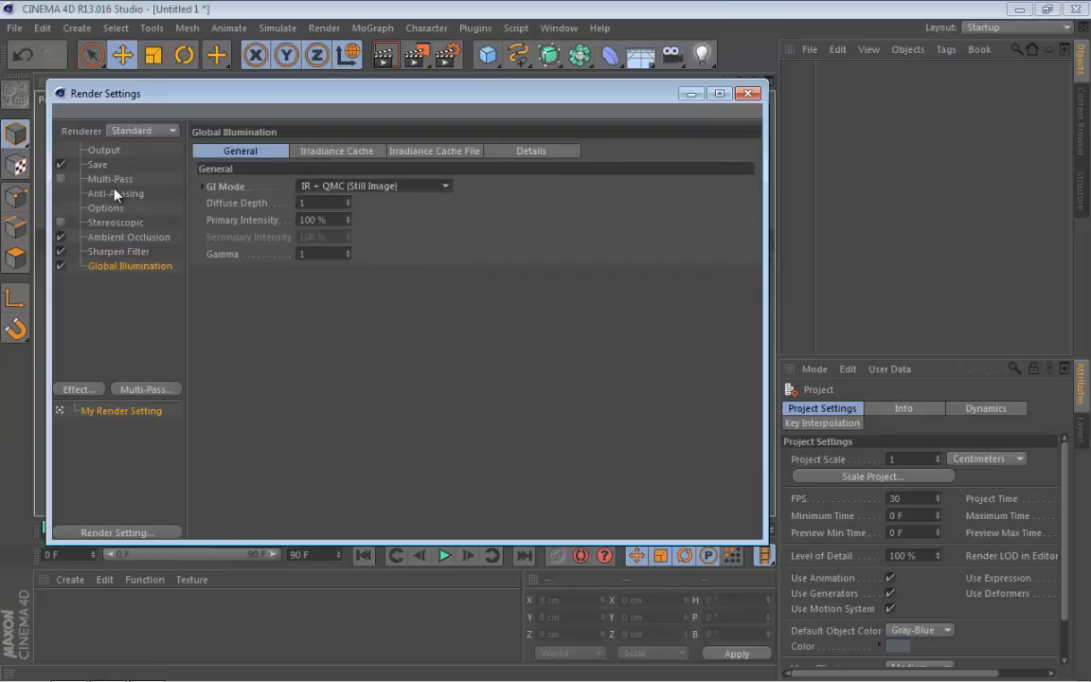
pyautogui.click(60, 266)
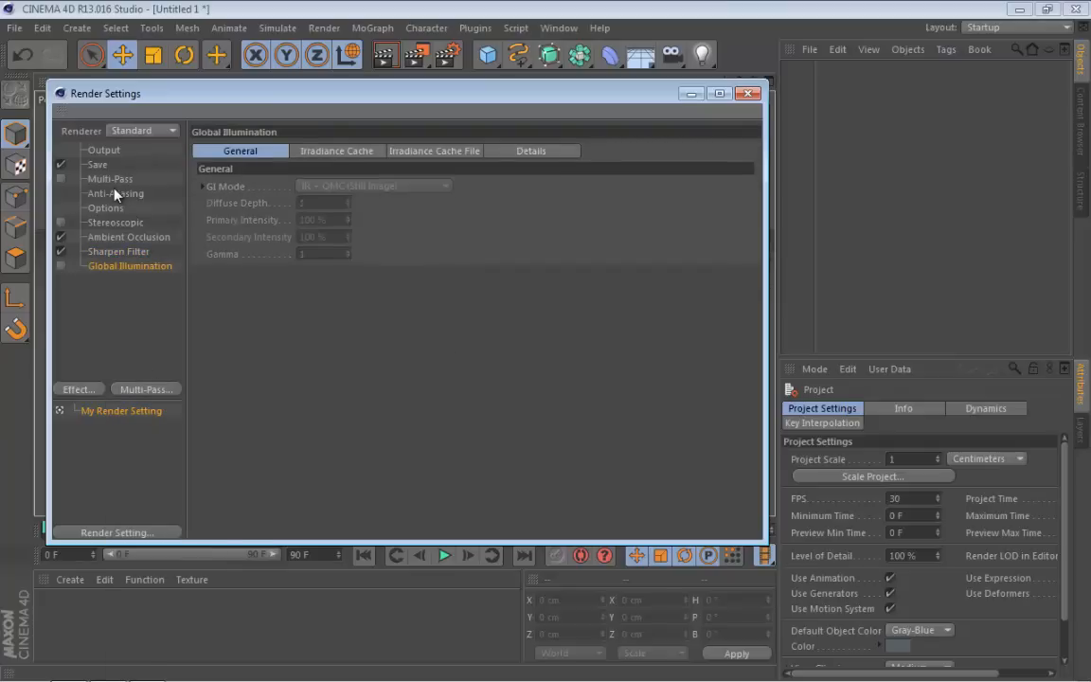
pyautogui.click(748, 93)
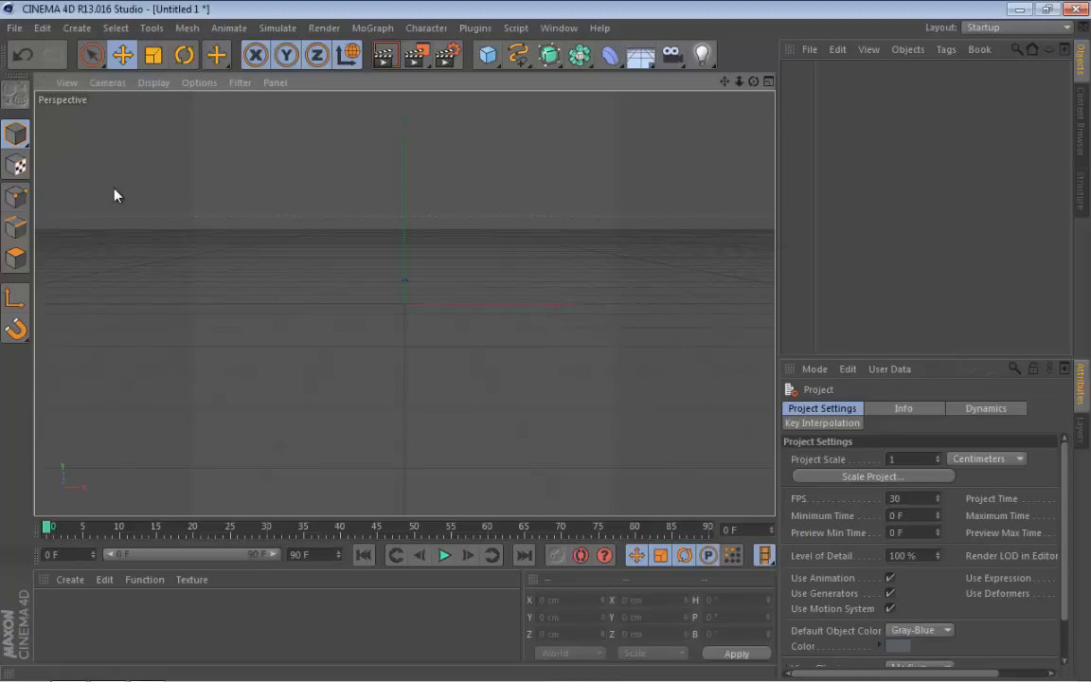
# Add a sphere primitive with a 100 cm radius at the origin.
pyautogui.moveTo(739, 82); pyautogui.dragTo(805, 82)
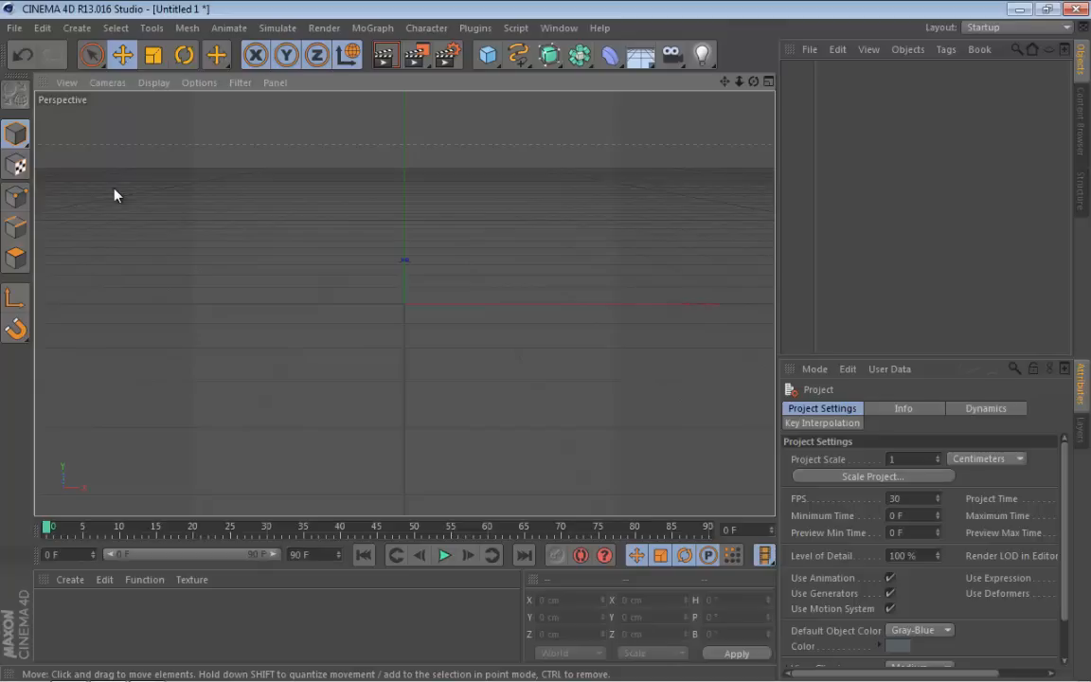
pyautogui.keyDown('alt'); pyautogui.moveTo(115, 189); pyautogui.dragTo(115, 195); pyautogui.keyUp('alt')
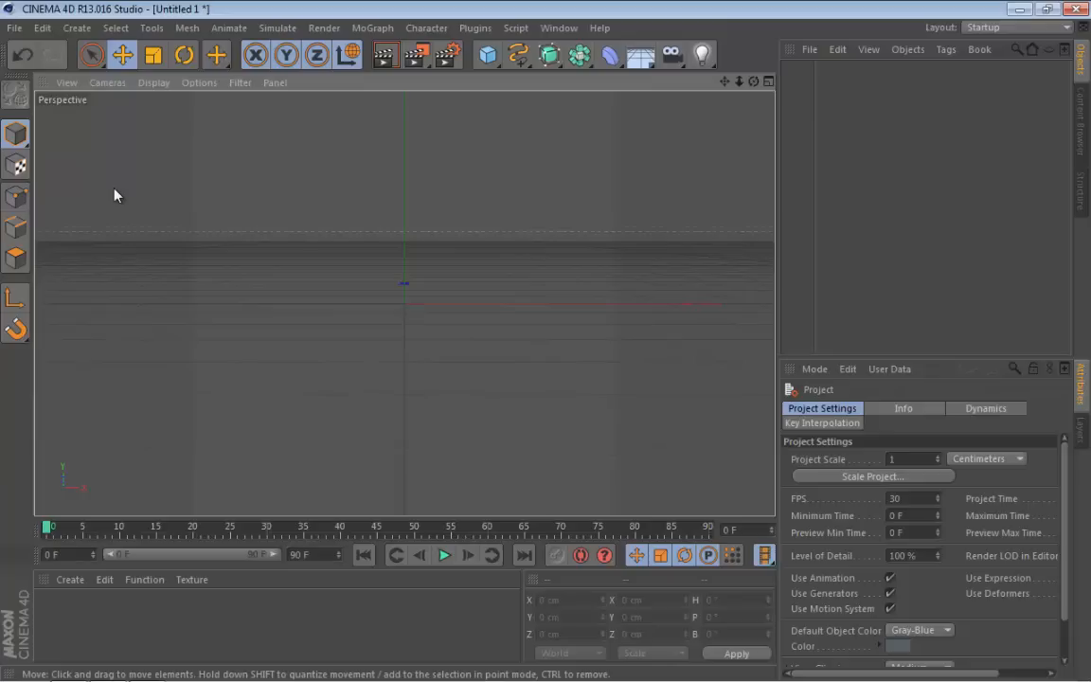
pyautogui.moveTo(488, 55); pyautogui.dragTo(822, 102)
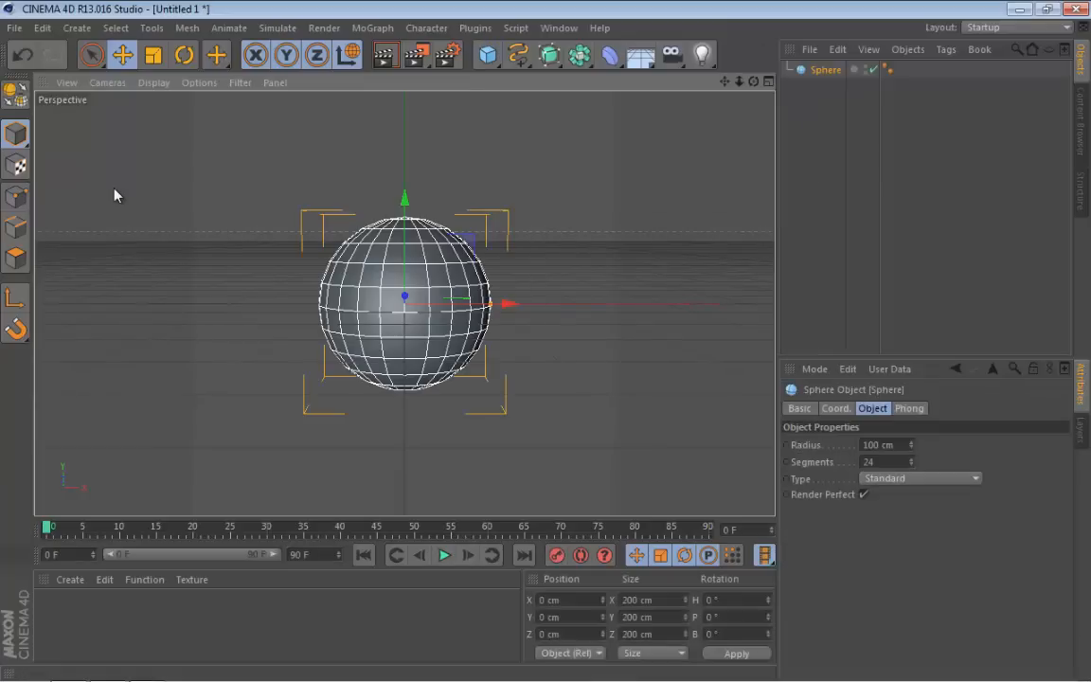
pyautogui.moveTo(754, 82); pyautogui.dragTo(750, 89)
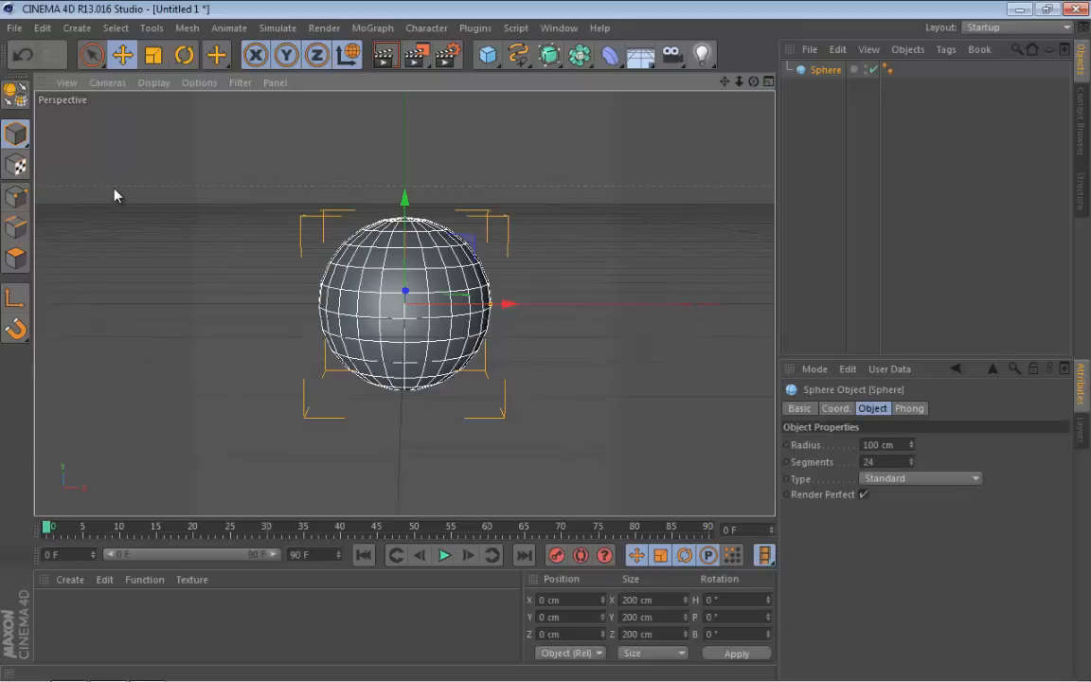
# Create a new material and open a Gradient shader as its Color channel texture.
pyautogui.doubleClick(274, 625)
pyautogui.click(274, 625)
pyautogui.doubleClick(53, 611)
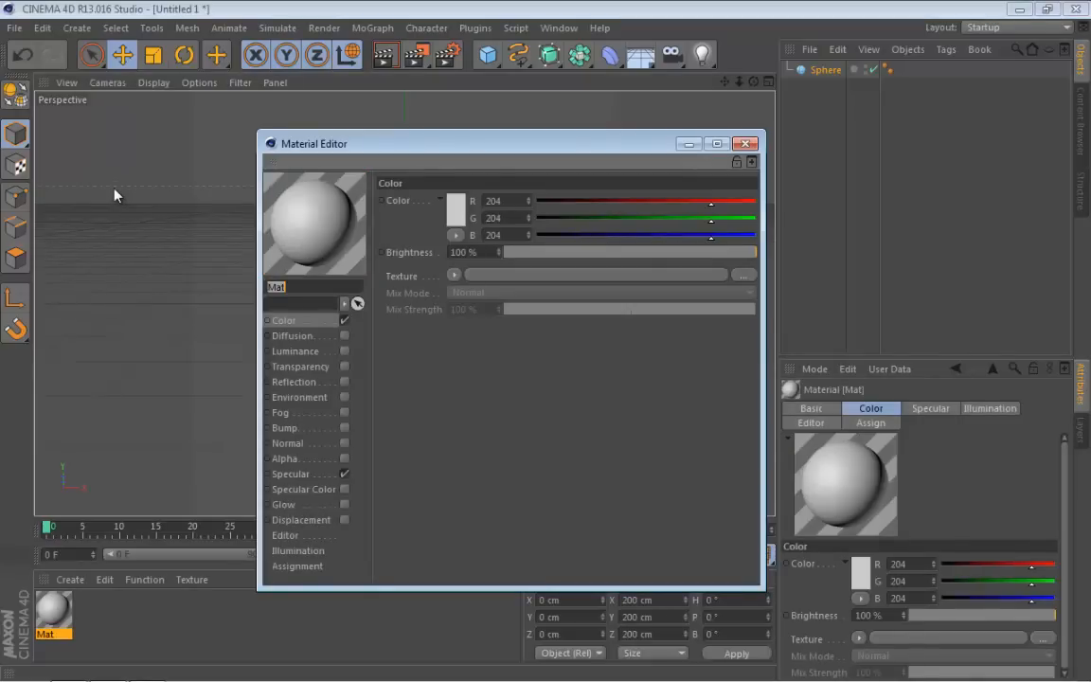
pyautogui.click(453, 274)
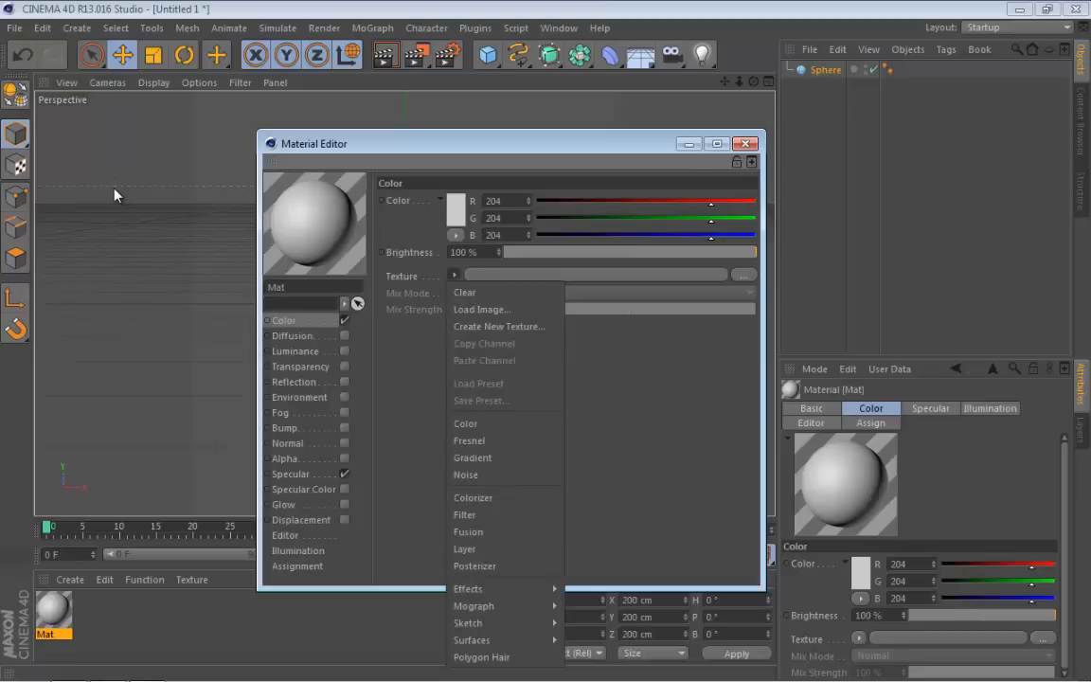
pyautogui.click(473, 458)
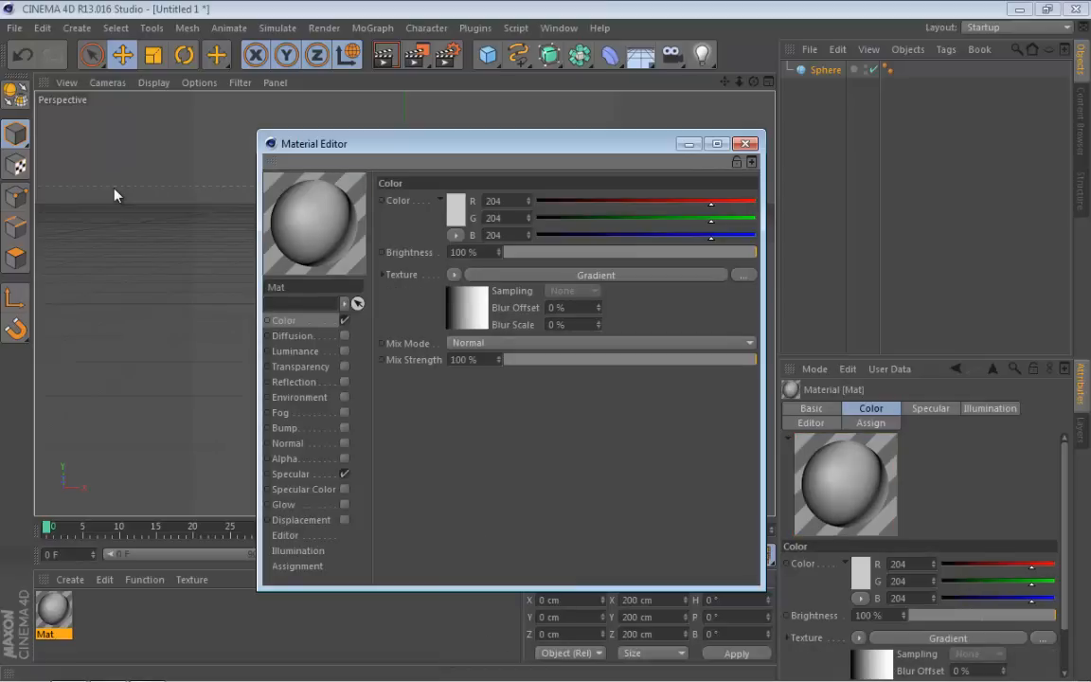
pyautogui.click(596, 275)
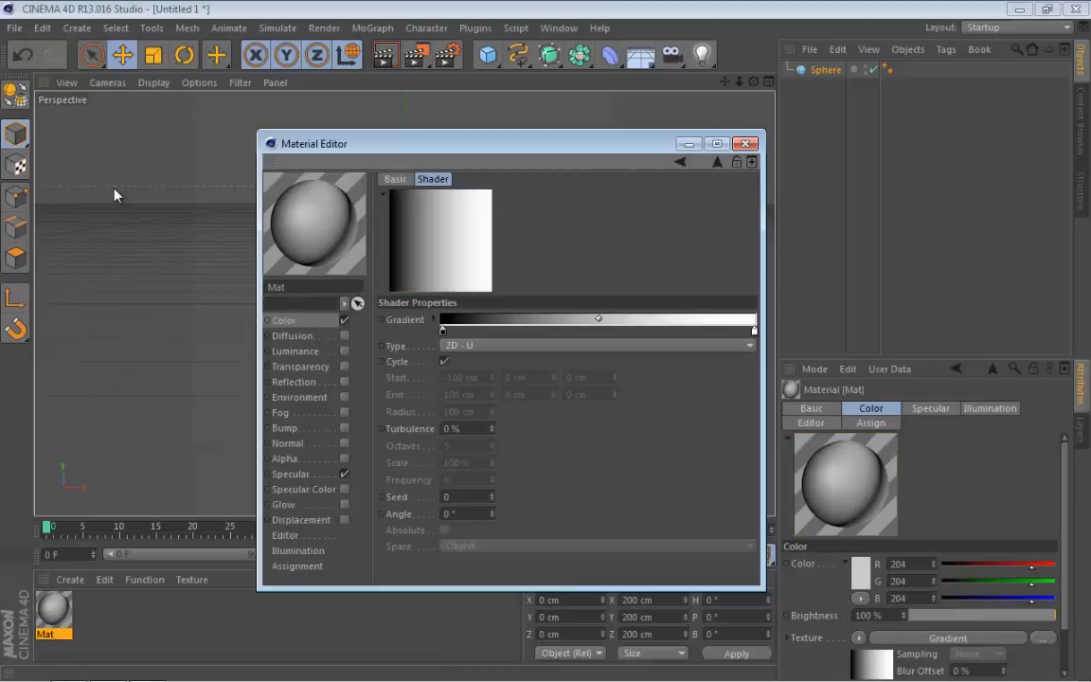
# Remove the gradient's white knot and set the remaining black knot to dark grey, RGB 36, 36, 36.
pyautogui.moveTo(754, 330); pyautogui.dragTo(755, 383)
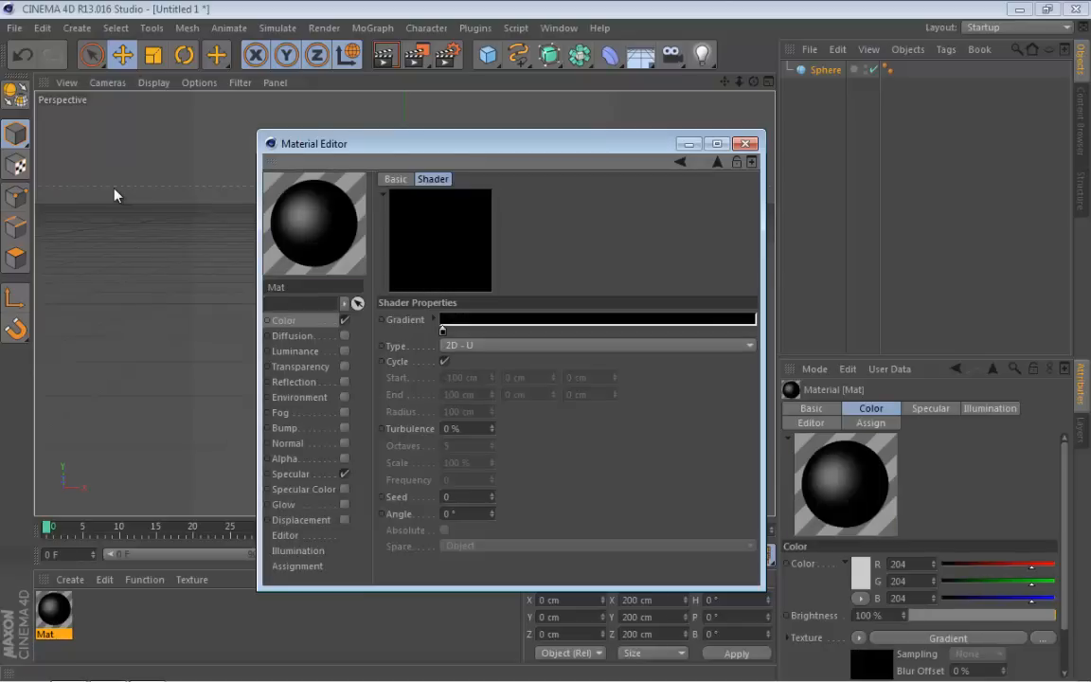
pyautogui.doubleClick(442, 330)
pyautogui.moveTo(442, 245); pyautogui.dragTo(643, 224)
pyautogui.moveTo(723, 282); pyautogui.dragTo(727, 281)
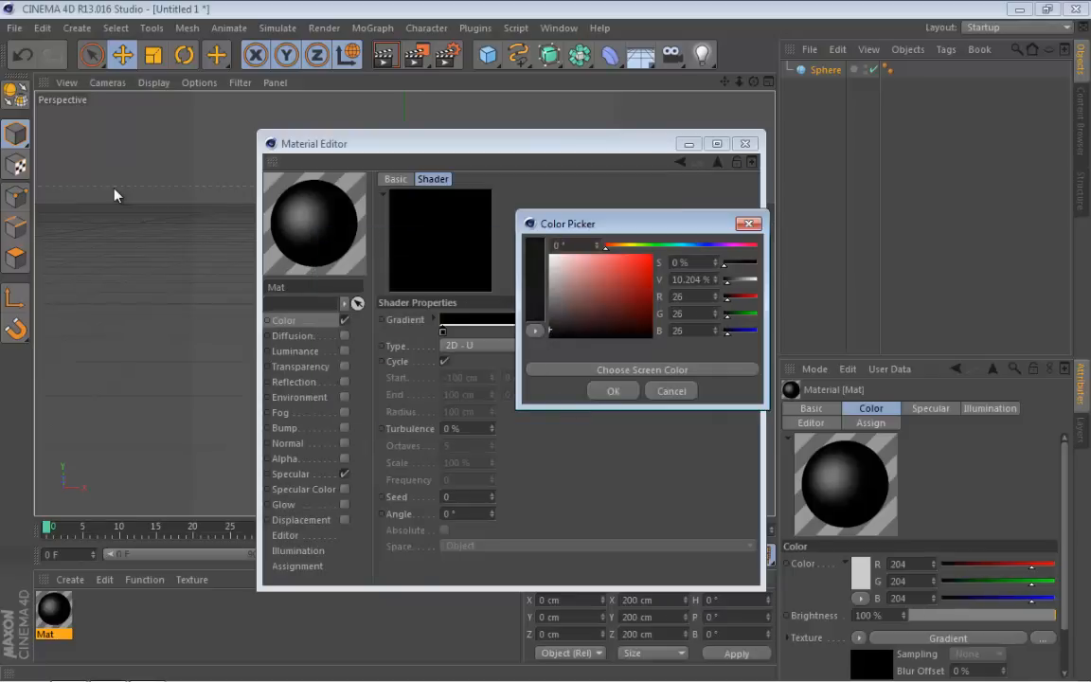
pyautogui.click(613, 390)
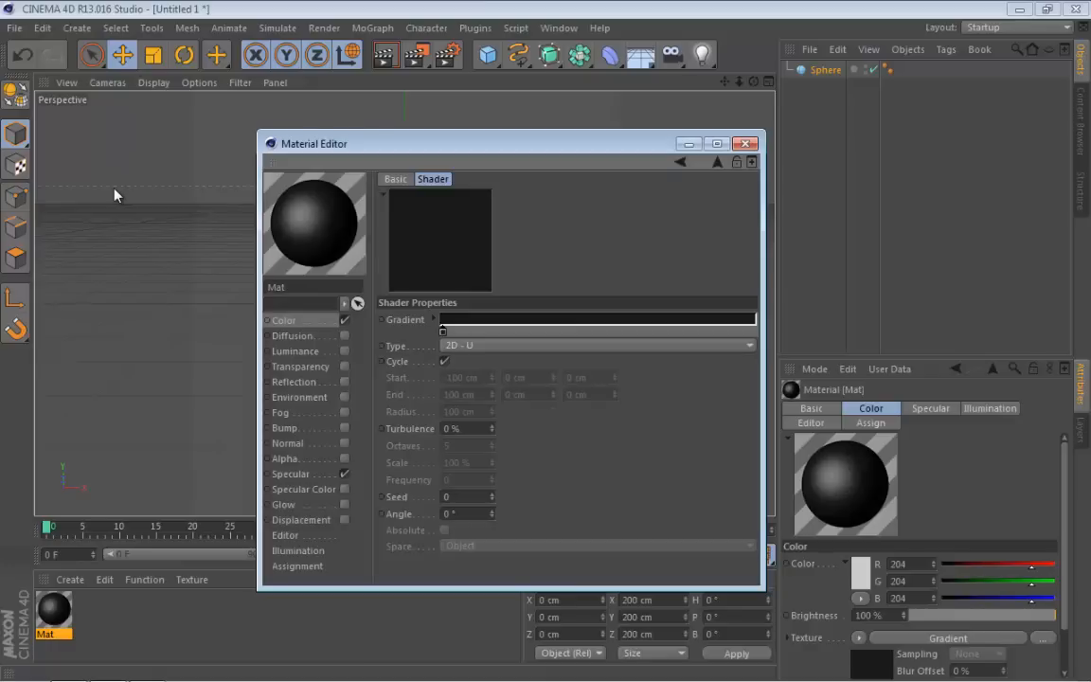
pyautogui.doubleClick(443, 331)
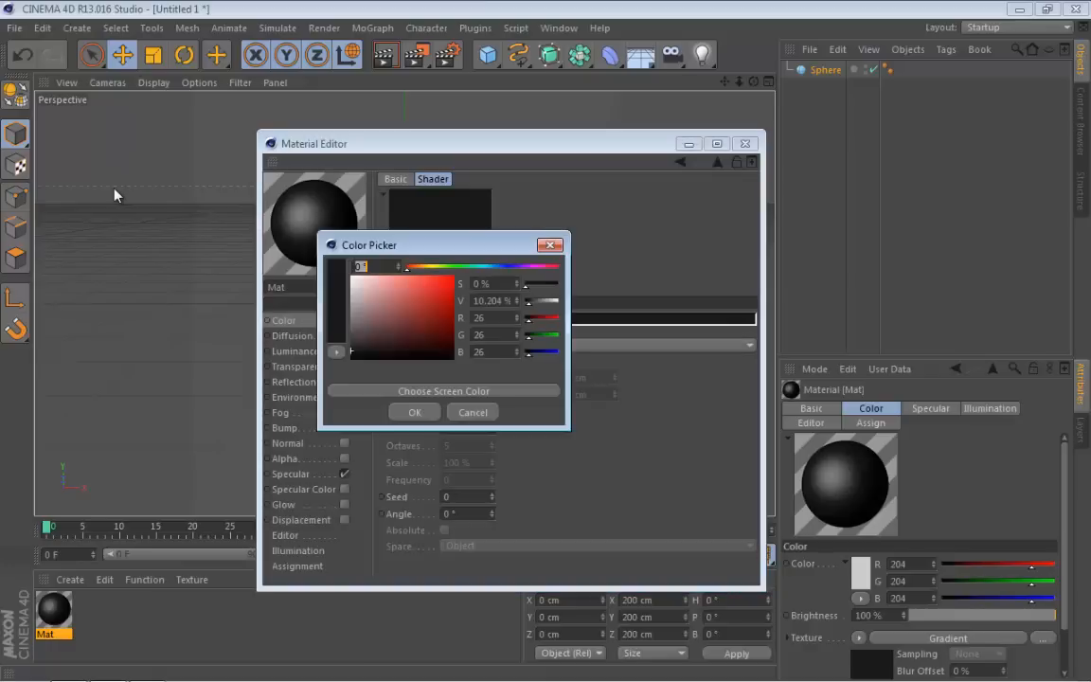
pyautogui.moveTo(351, 351); pyautogui.dragTo(351, 347)
pyautogui.click(415, 412)
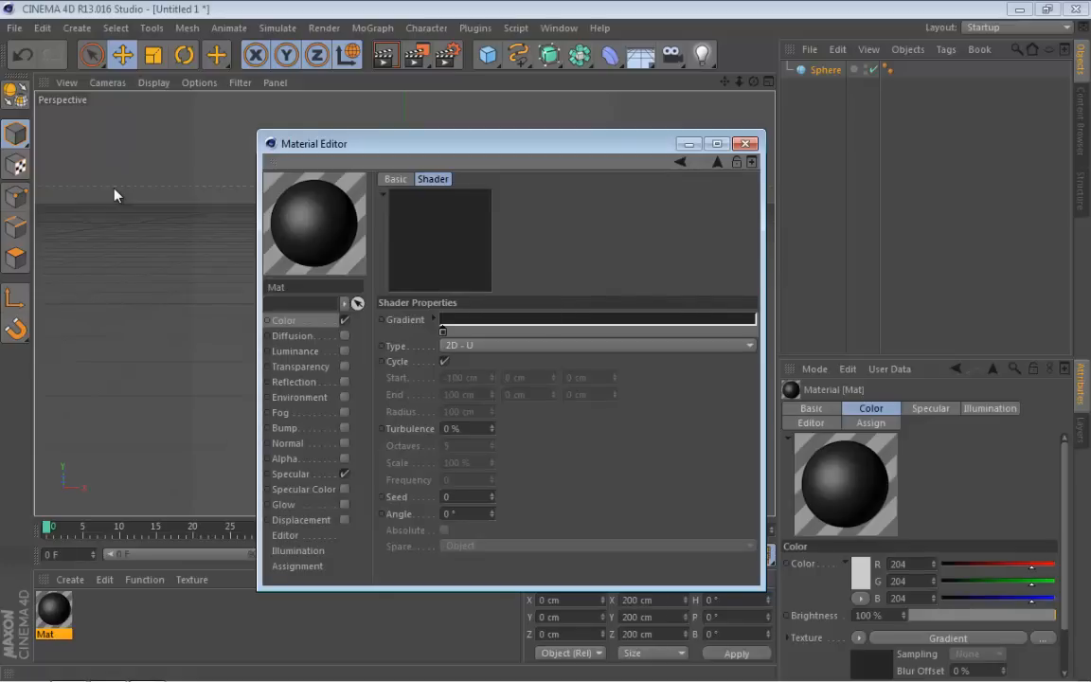
# Copy the dark grey knot to the gradient's far end and add a pure red knot at its middle.
pyautogui.keyDown('ctrl'); pyautogui.moveTo(442, 331); pyautogui.dragTo(755, 331); pyautogui.keyUp('ctrl')
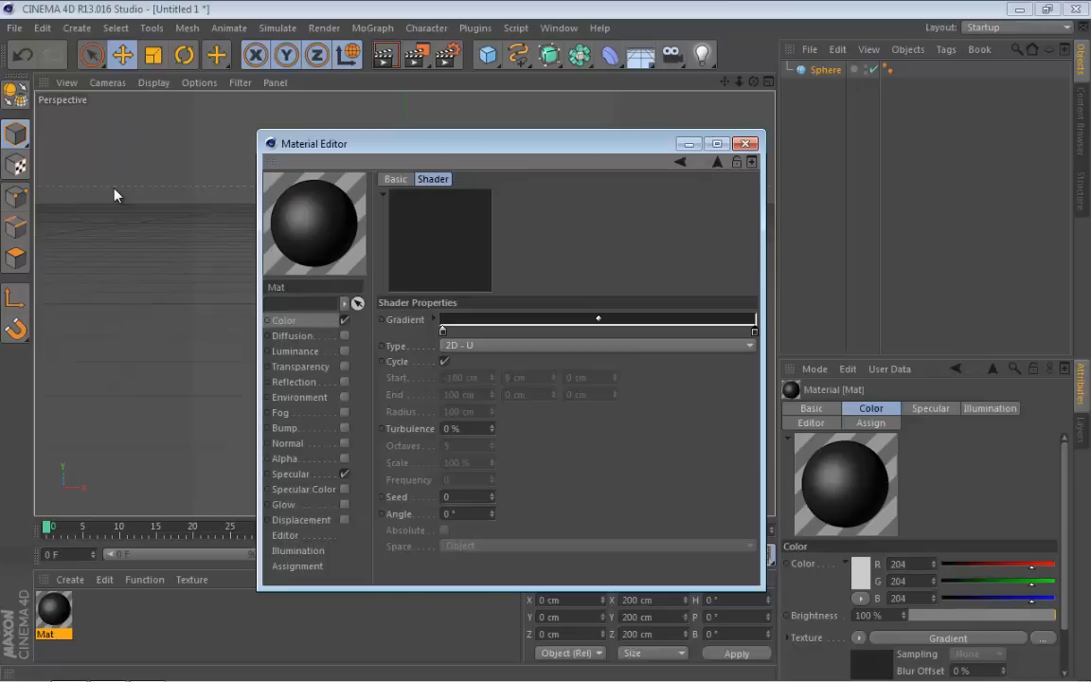
pyautogui.click(599, 331)
pyautogui.doubleClick(599, 331)
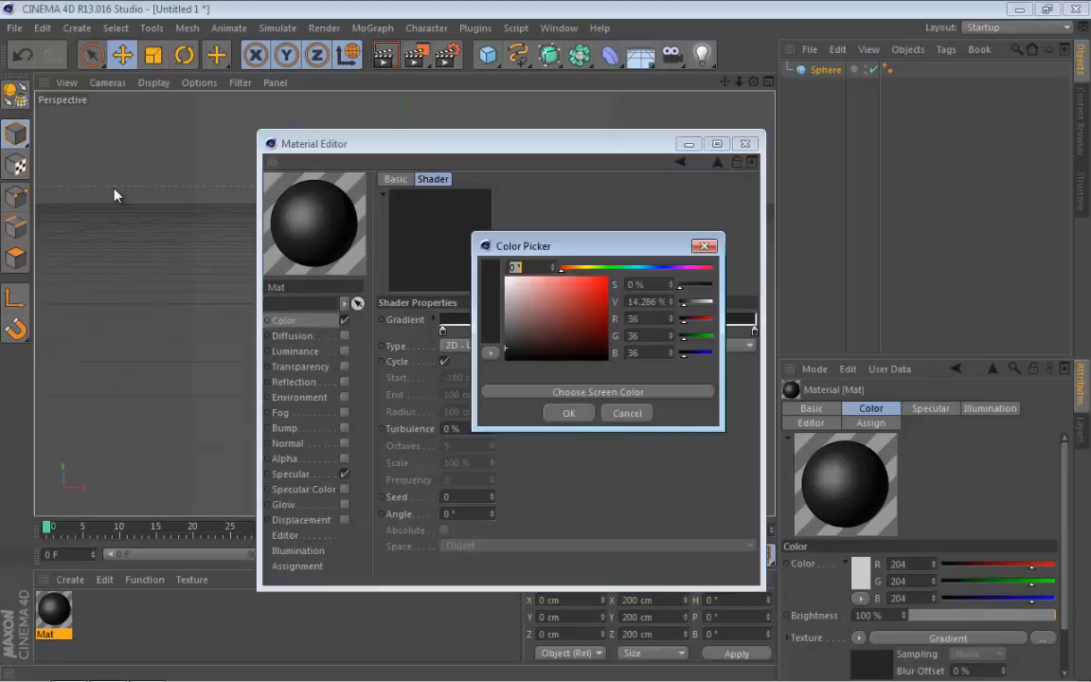
pyautogui.click(607, 278)
pyautogui.click(568, 413)
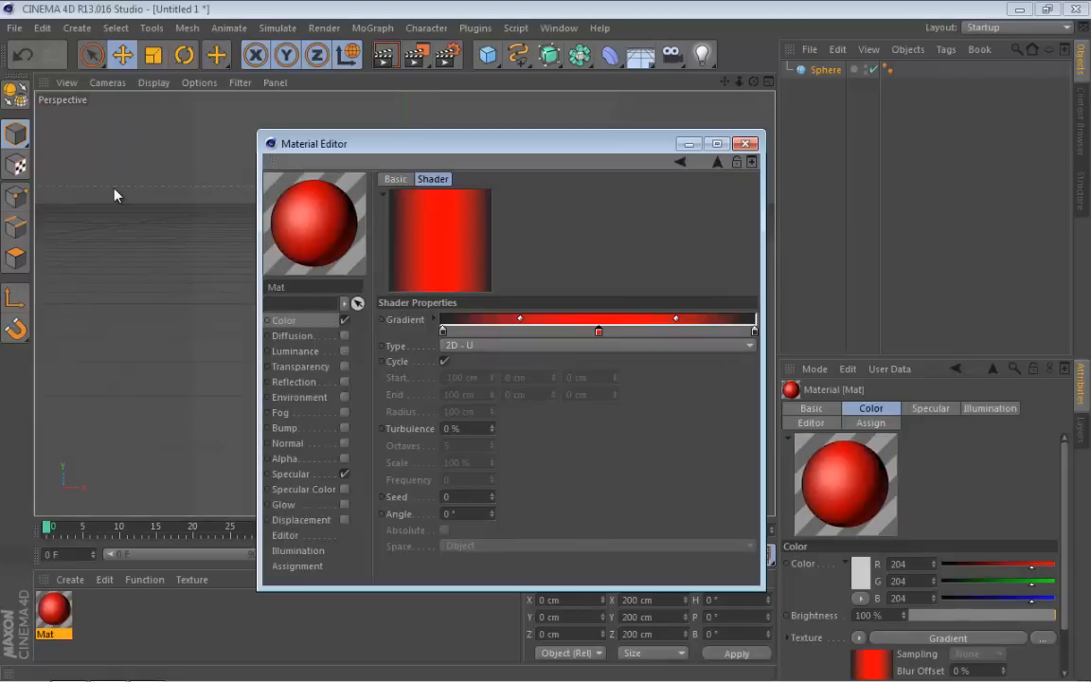
# Narrow the red to a sharp-edged band using copied dark knots on both sides, and set the gradient type to 2D - V.
pyautogui.keyDown('ctrl'); pyautogui.moveTo(442, 330); pyautogui.dragTo(578, 331); pyautogui.keyUp('ctrl')
pyautogui.moveTo(754, 330)
pyautogui.keyDown('ctrl'); pyautogui.mouseDown()
pyautogui.moveTo(607, 330)
pyautogui.moveTo(619, 330)
pyautogui.mouseUp(); pyautogui.keyUp('ctrl')
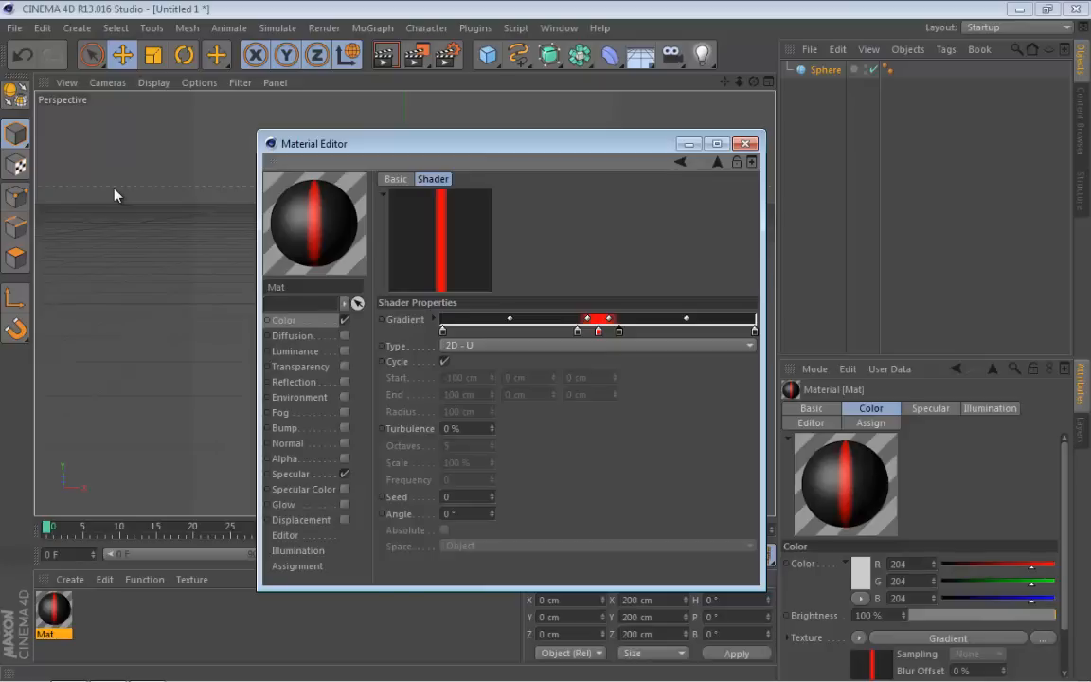
pyautogui.moveTo(587, 318); pyautogui.dragTo(617, 318)
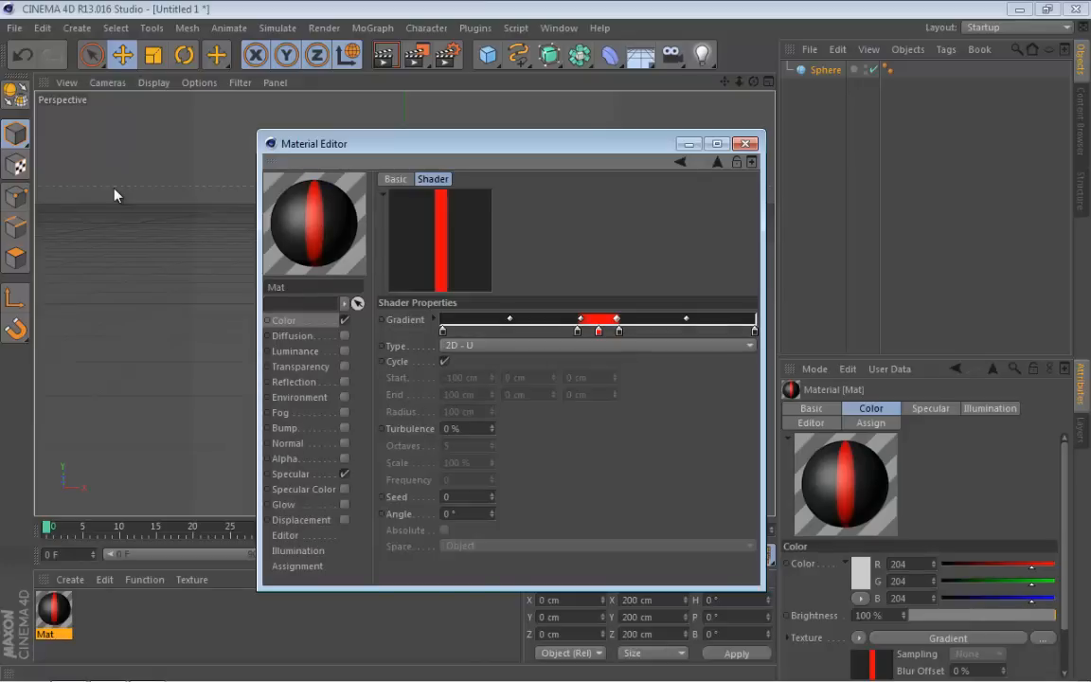
pyautogui.click(597, 345)
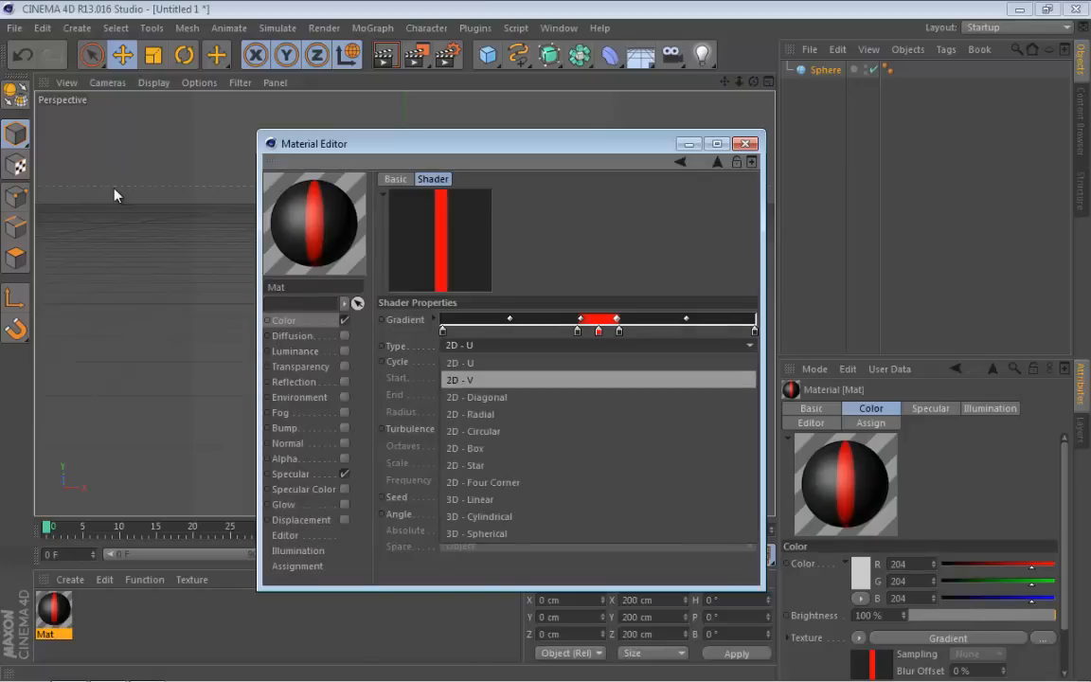
pyautogui.click(493, 380)
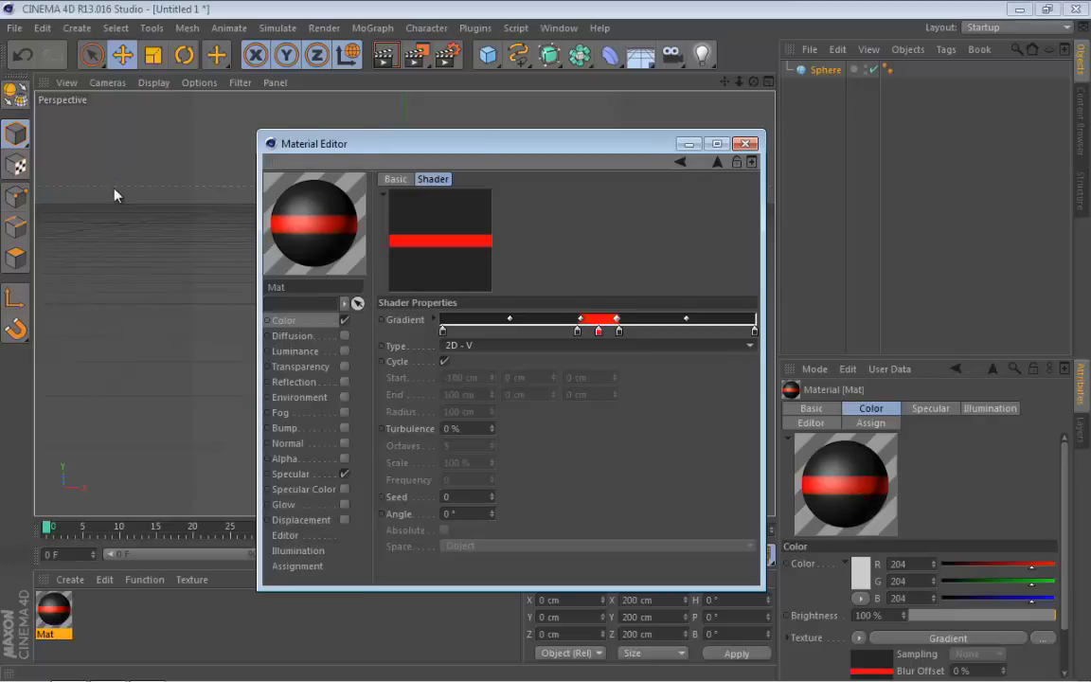
# Enable the material's Reflection with a Fresnel texture, 21% brightness and 49% mix strength.
pyautogui.click(344, 381)
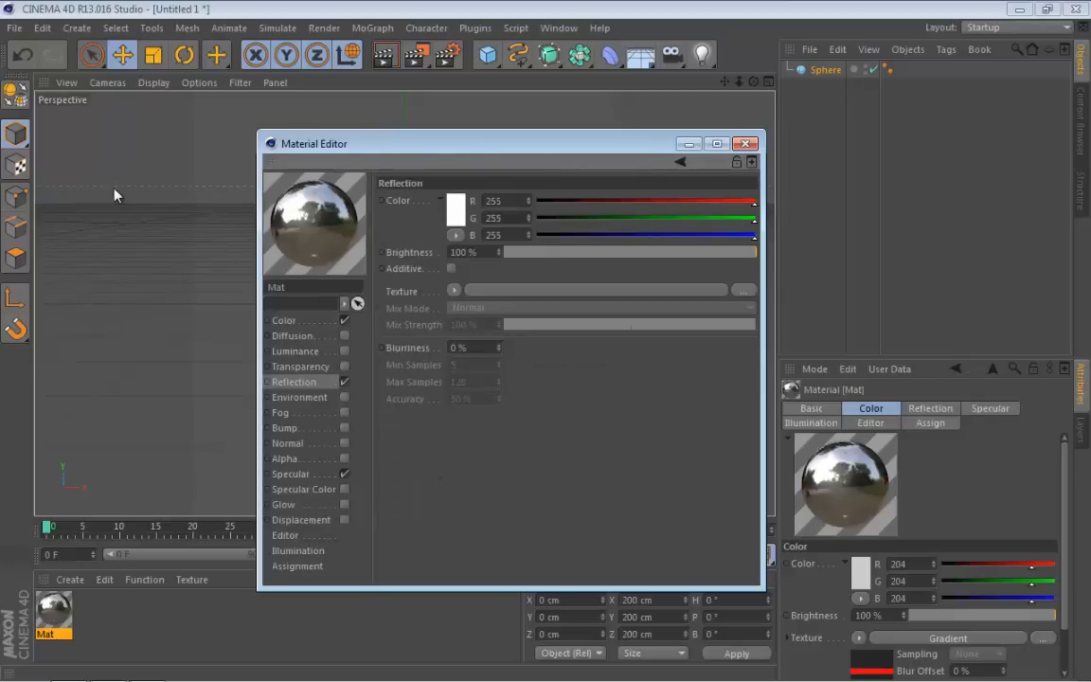
pyautogui.click(454, 291)
pyautogui.click(469, 455)
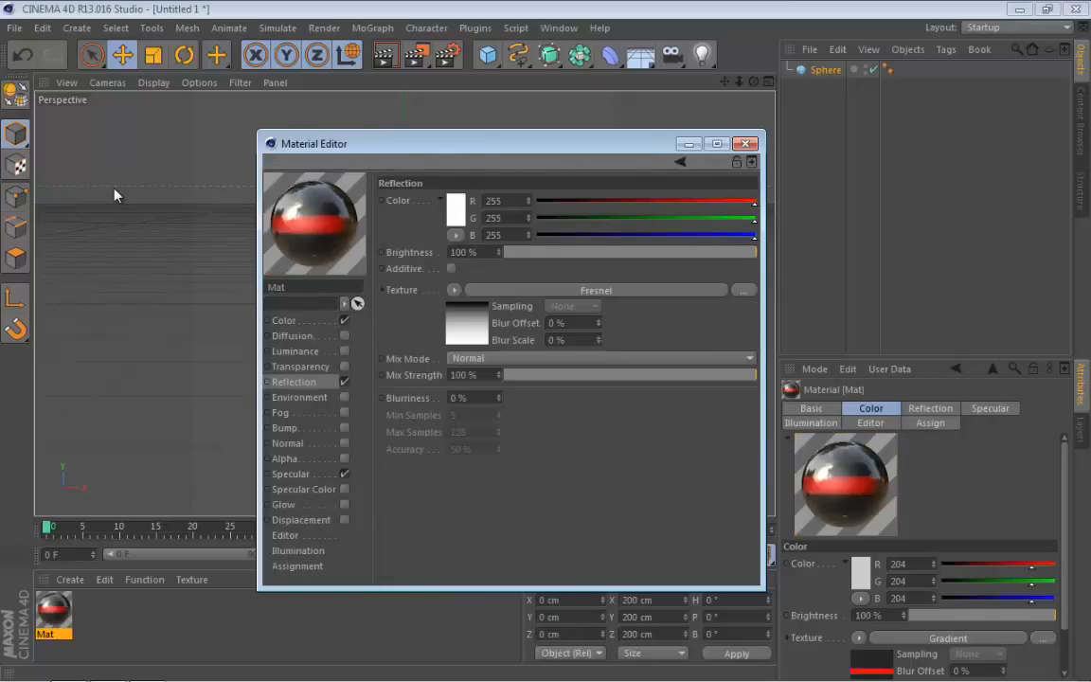
pyautogui.click(560, 252)
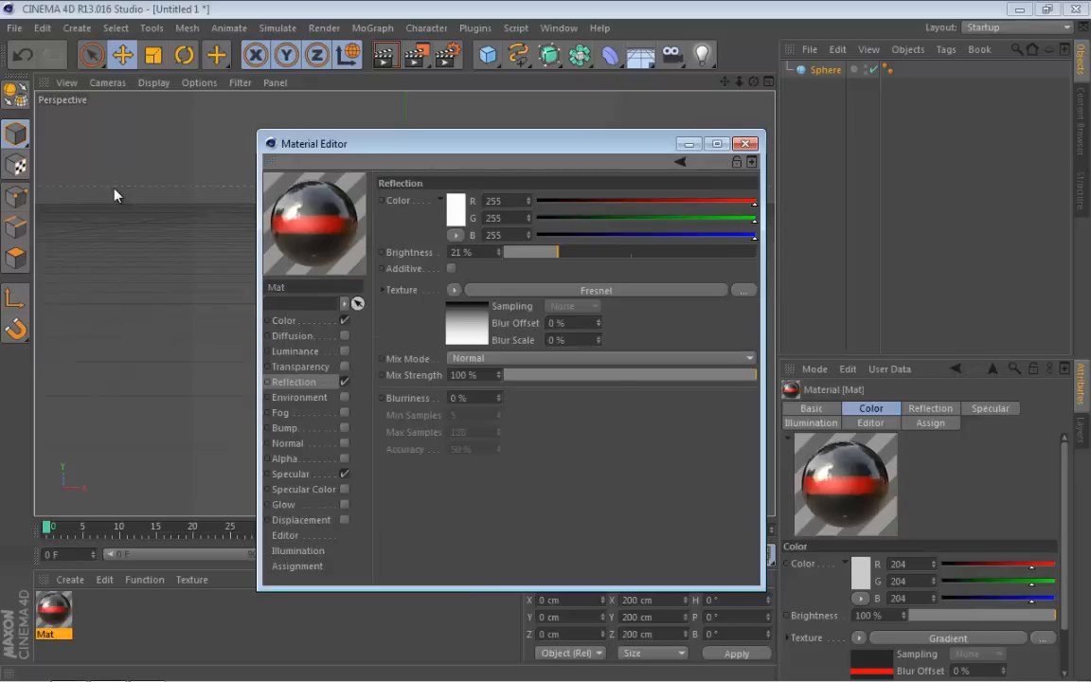
pyautogui.moveTo(605, 375); pyautogui.dragTo(621, 375)
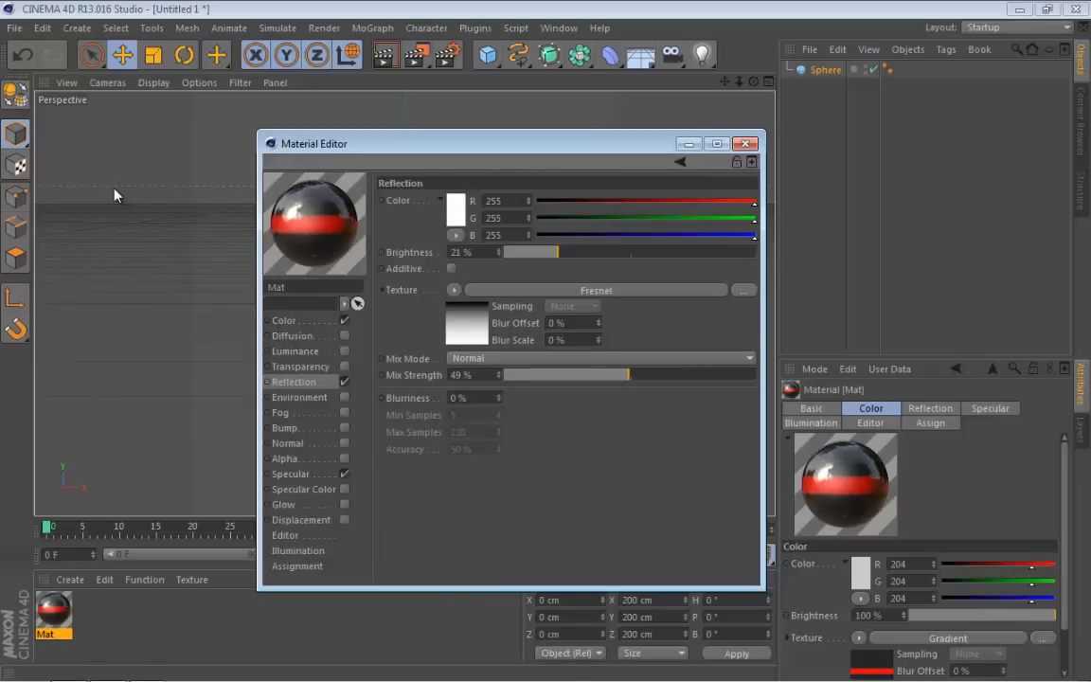
# Set the material's specular height to 5% and close the Material Editor.
pyautogui.click(290, 473)
pyautogui.moveTo(551, 287); pyautogui.dragTo(520, 287)
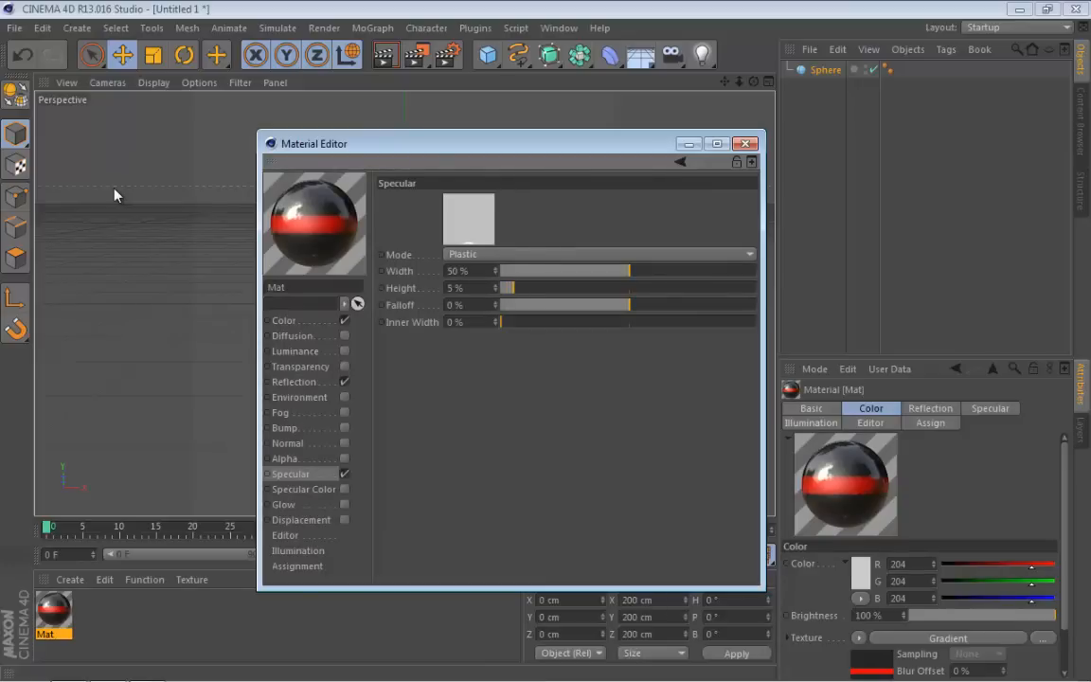
pyautogui.click(746, 144)
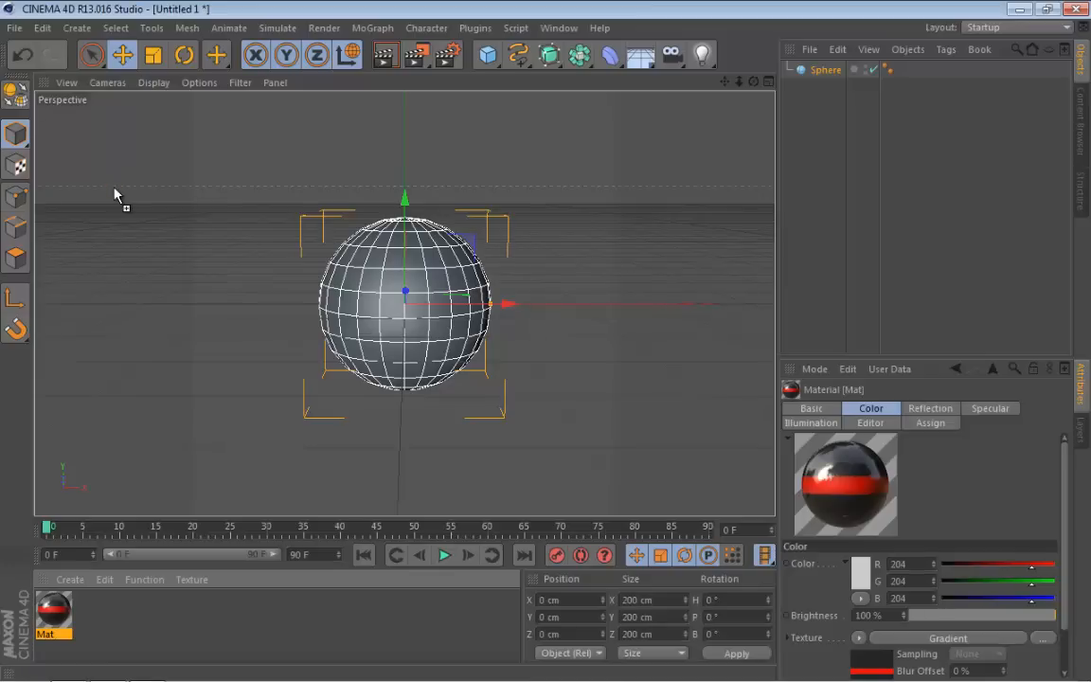
# Apply the red-striped material to the sphere and deselect it.
pyautogui.moveTo(54, 609); pyautogui.dragTo(405, 303)
pyautogui.click(115, 195)
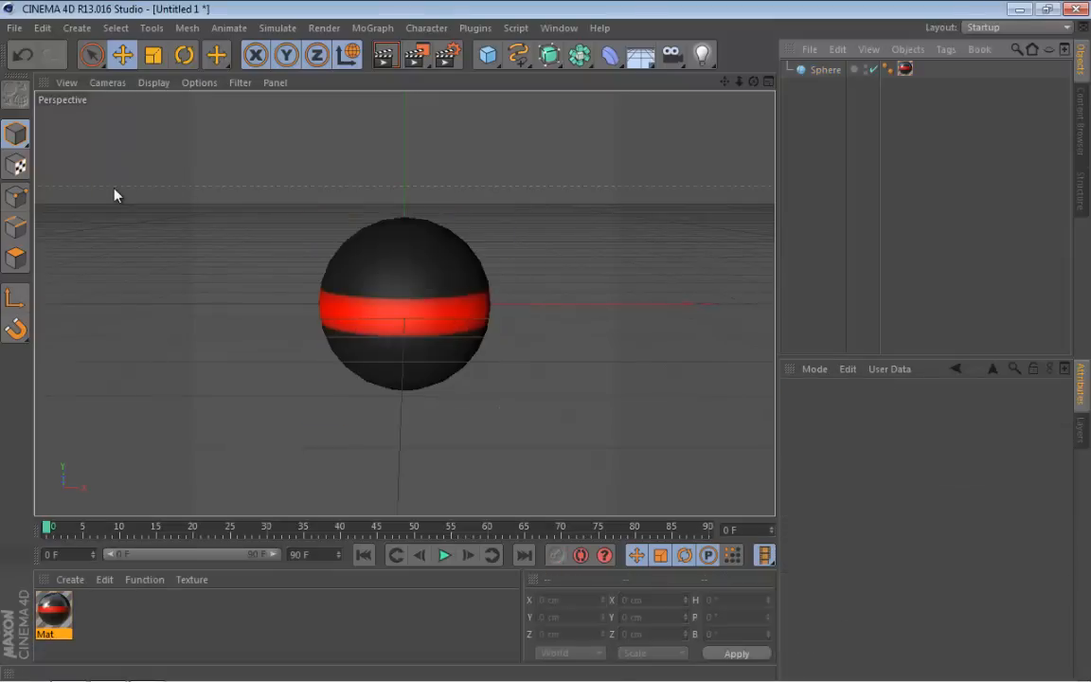
pyautogui.keyDown('alt'); pyautogui.moveTo(114, 195); pyautogui.dragTo(114, 195); pyautogui.keyUp('alt')
# Try rotating the sphere's heading to -9° and changing its pitch, undoing each rotation.
pyautogui.click(404, 312)
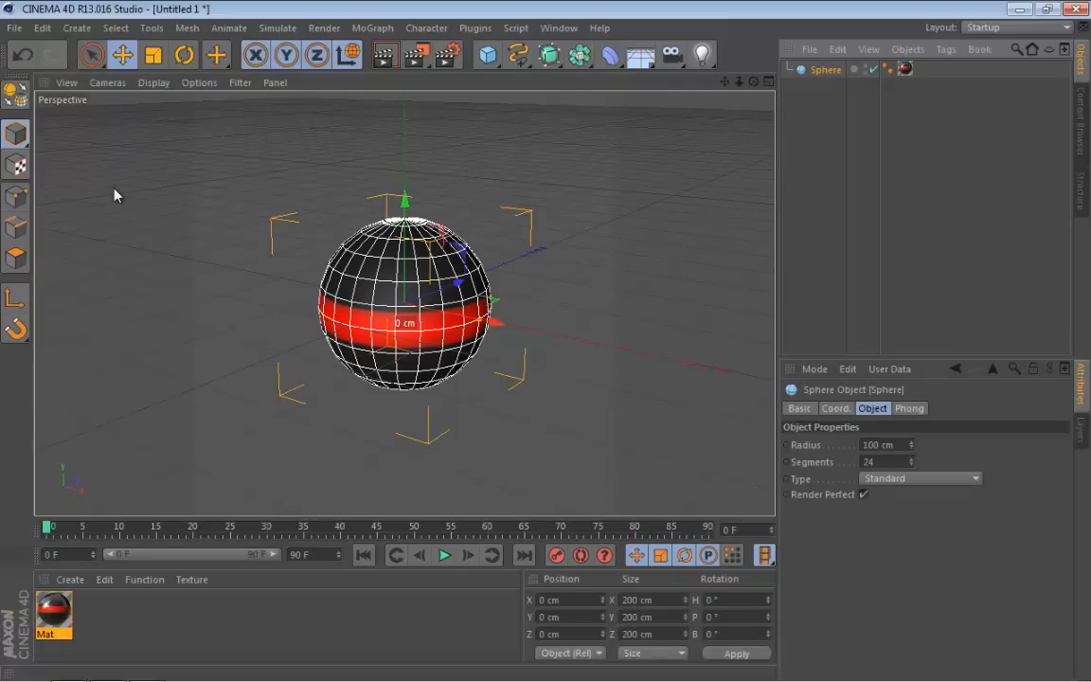
pyautogui.click(834, 408)
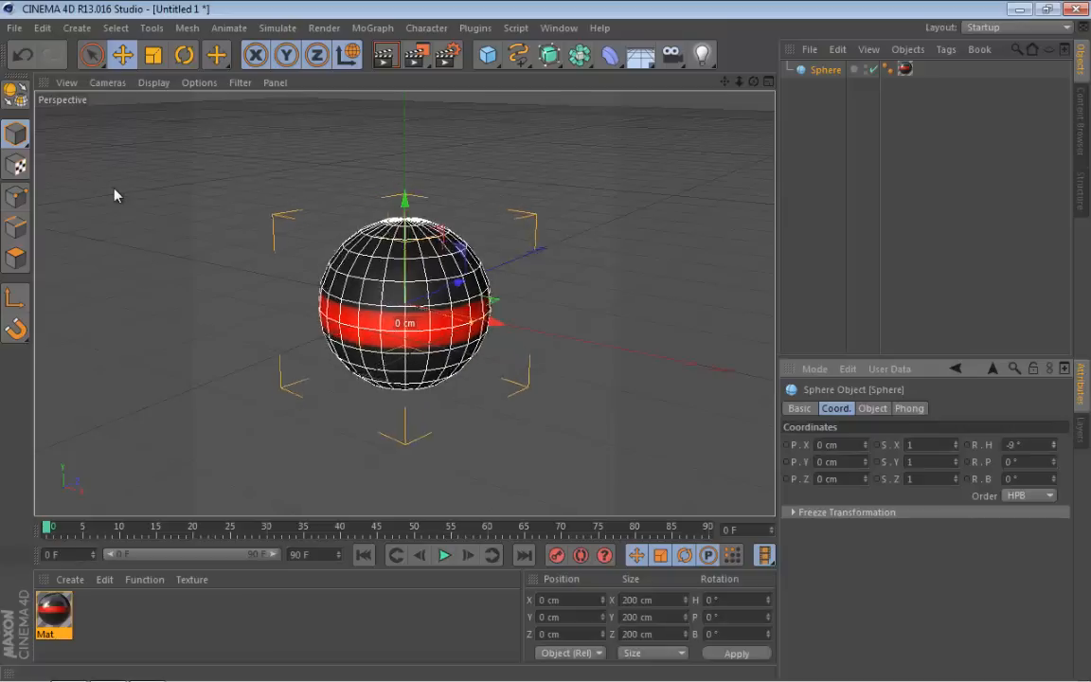
pyautogui.hotkey('ctrl', 'z')
pyautogui.moveTo(1053, 462); pyautogui.dragTo(1053, 510)
pyautogui.hotkey('ctrl', 'z')
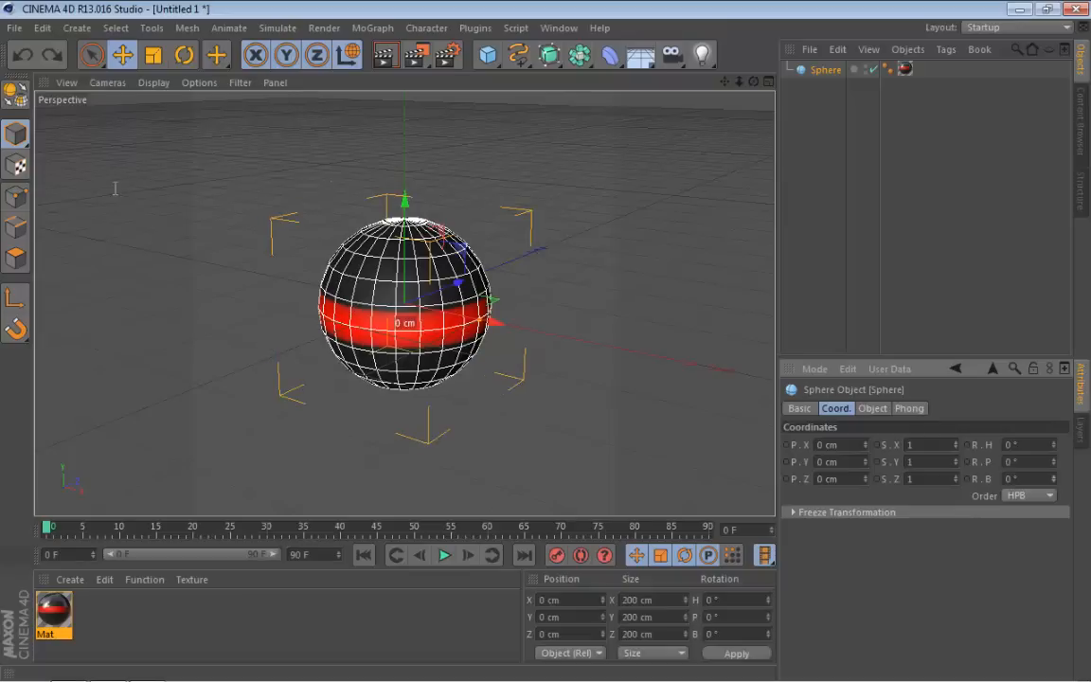
# Keyframe the sphere's pitch rotation at 0° on frame 0 and at 360° on frame 90.
pyautogui.doubleClick(300, 555)
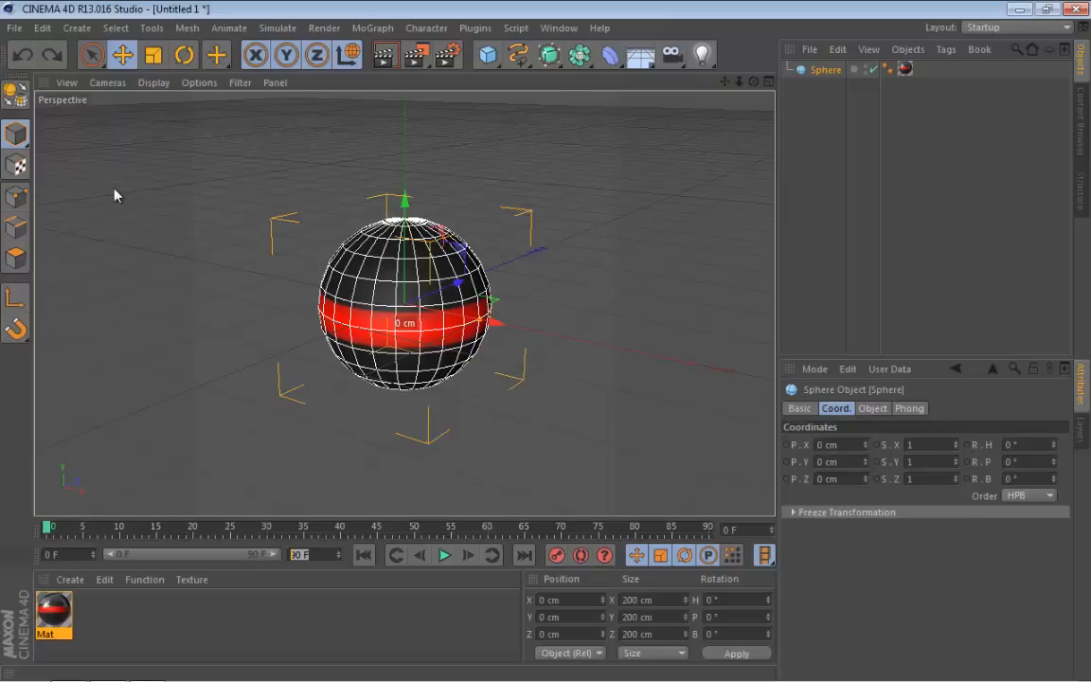
pyautogui.click(1018, 463)
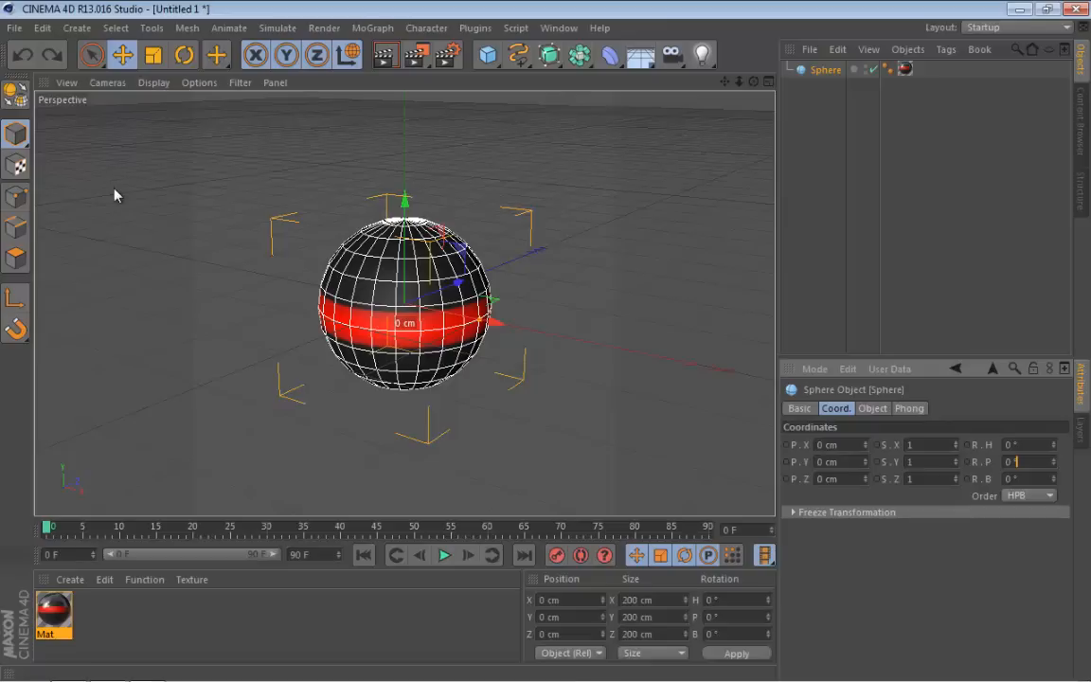
pyautogui.press('Return')
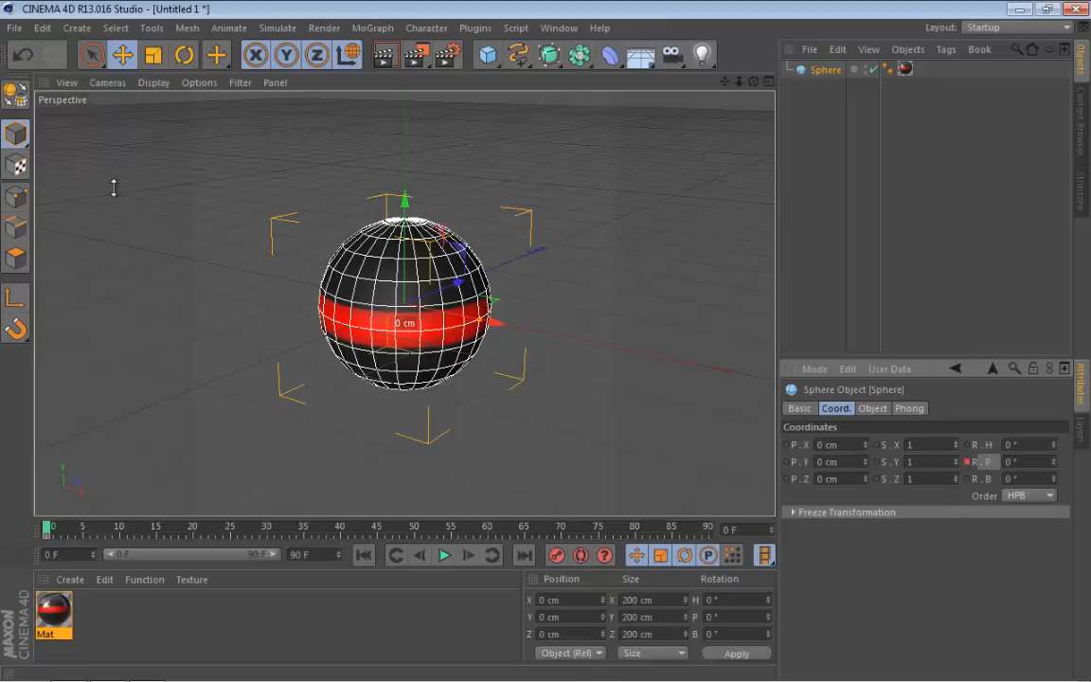
pyautogui.hotkey('shift', 'g')
pyautogui.press('Tab')
pyautogui.press('Tab')
pyautogui.press('Return')
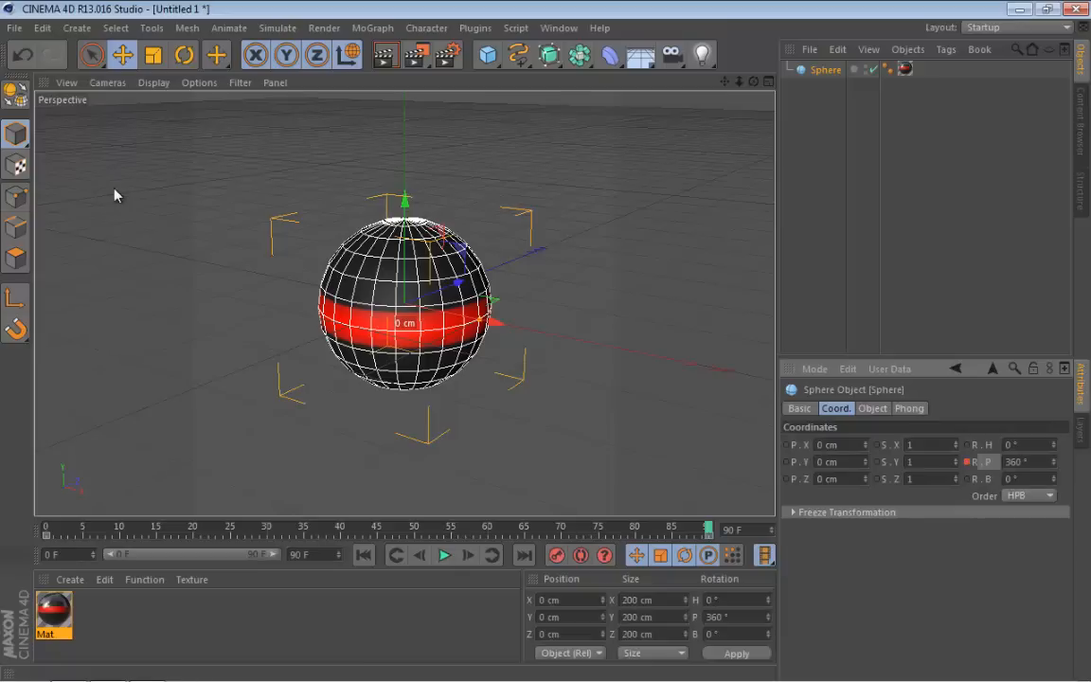
# Play the sphere's rotation from the start, stop it and return to the first frame.
pyautogui.hotkey('shift', 'g')
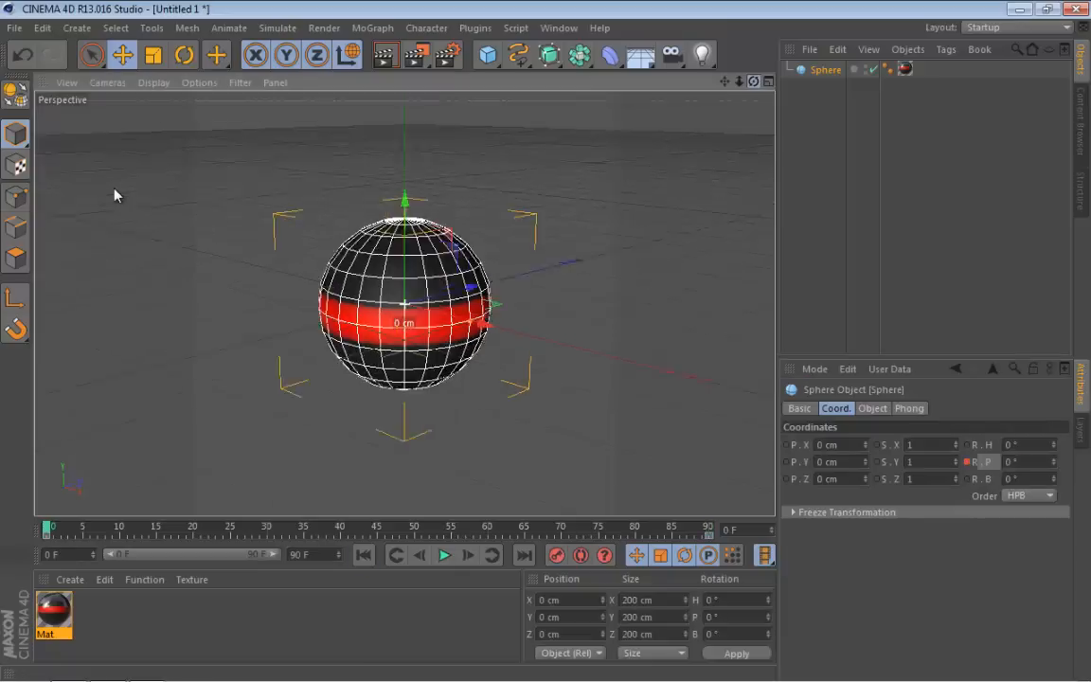
pyautogui.press('F8')
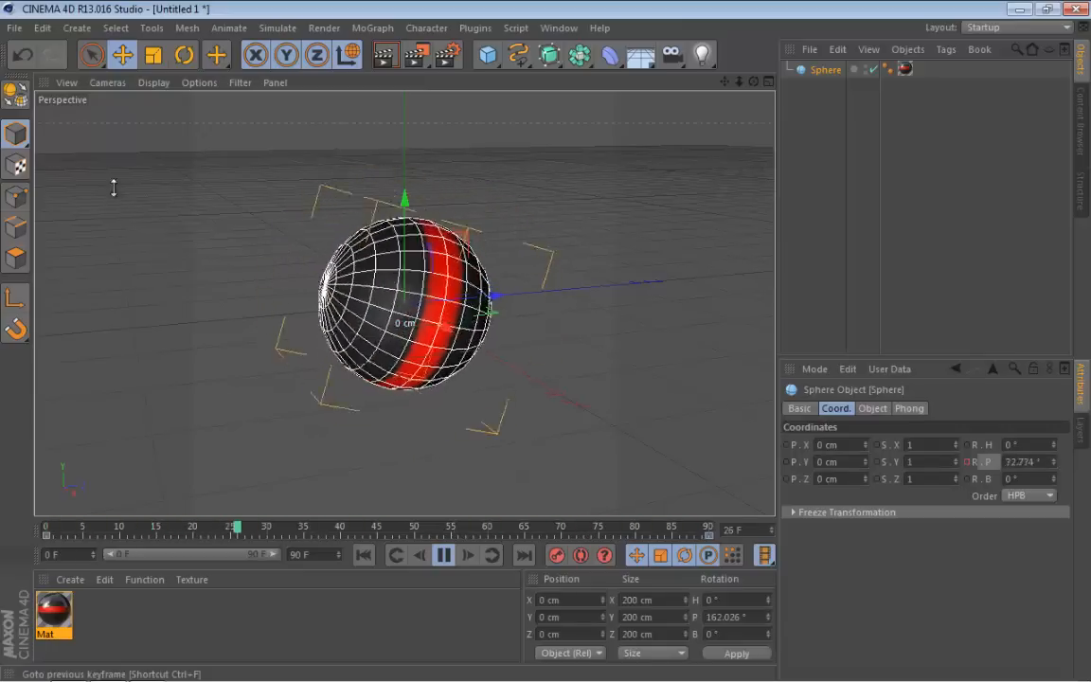
pyautogui.click(445, 556)
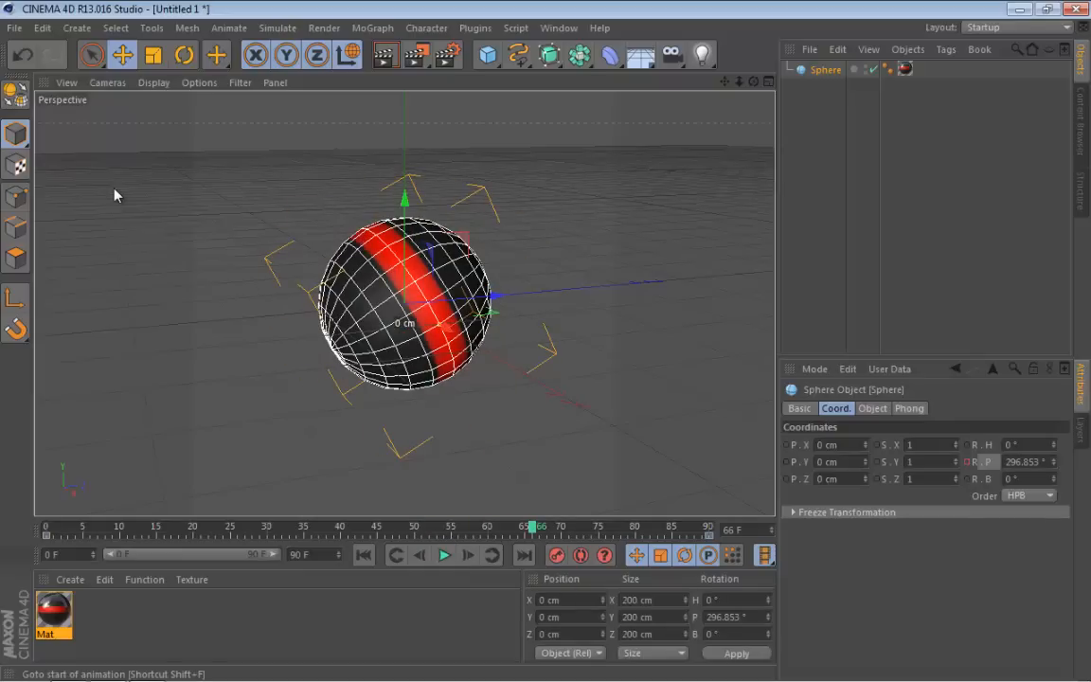
pyautogui.hotkey('shift', 'f')
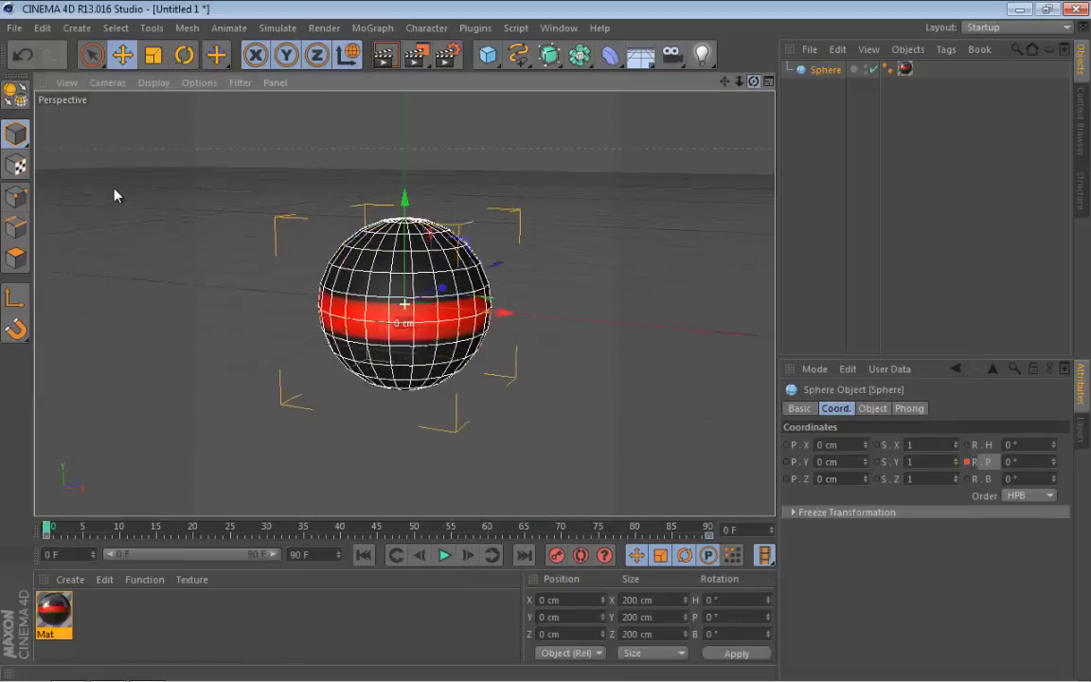
pyautogui.keyDown('alt'); pyautogui.moveTo(114, 190); pyautogui.dragTo(115, 195); pyautogui.keyUp('alt')
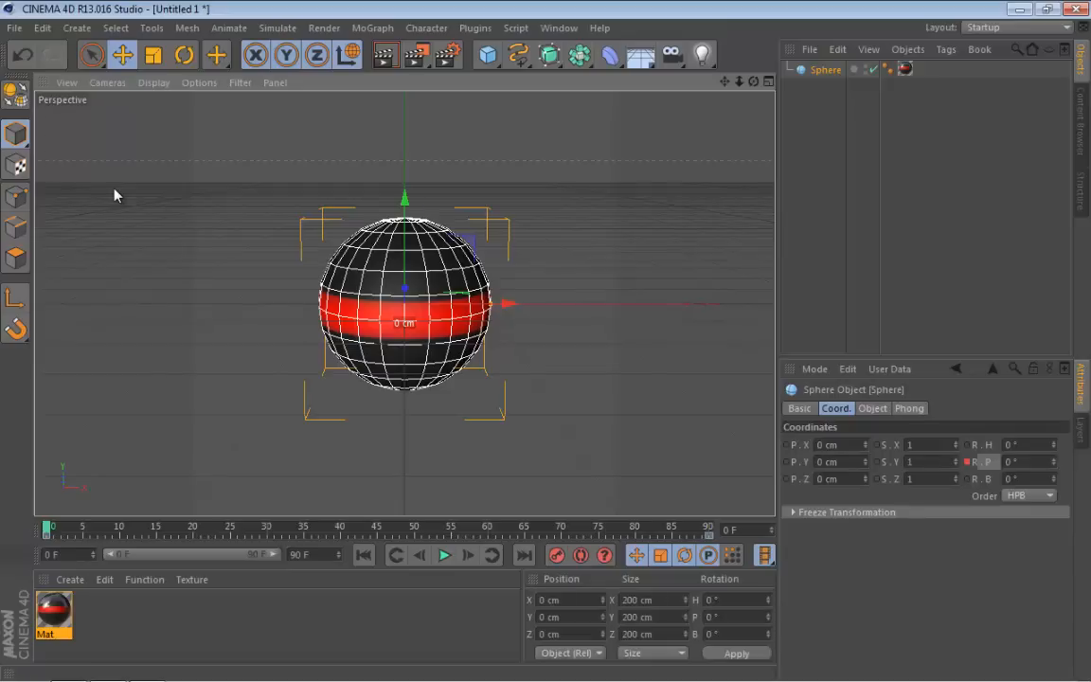
# Show the F-curve of the sphere's pitch rotation track.
pyautogui.rightClick(986, 462)
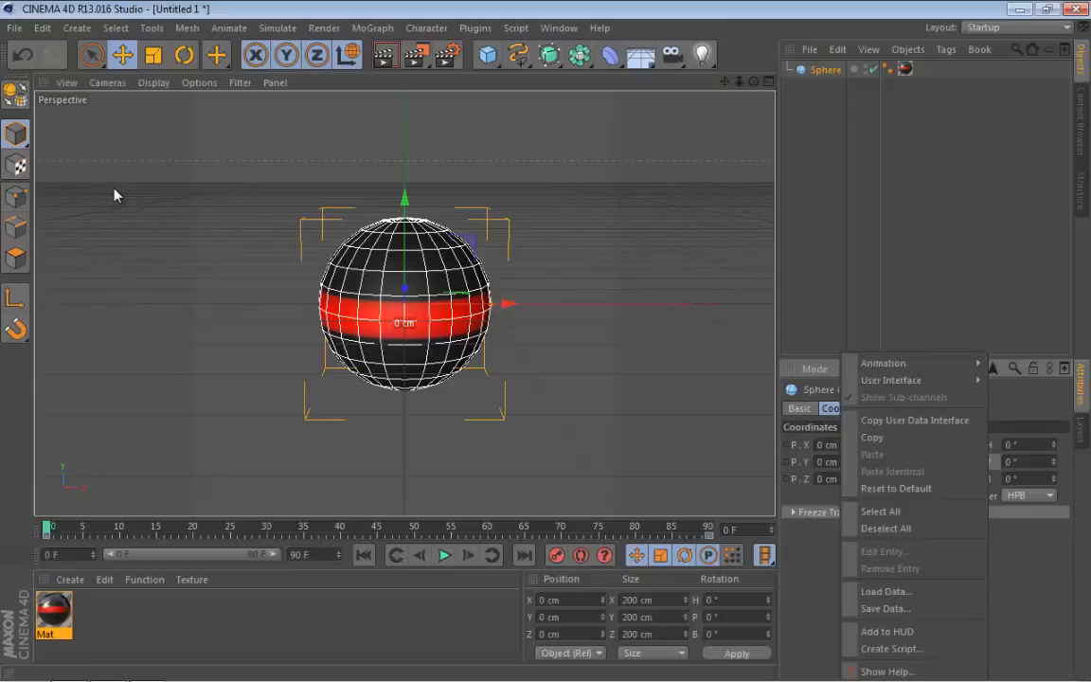
pyautogui.moveTo(883, 363)
pyautogui.click(826, 399)
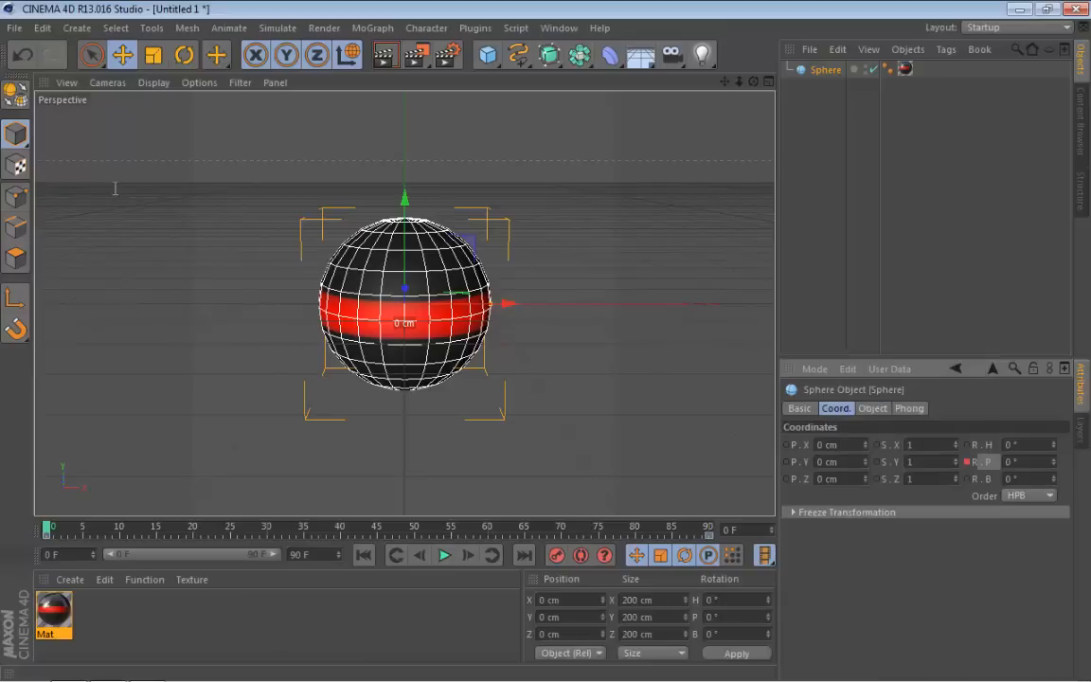
pyautogui.rightClick(986, 462)
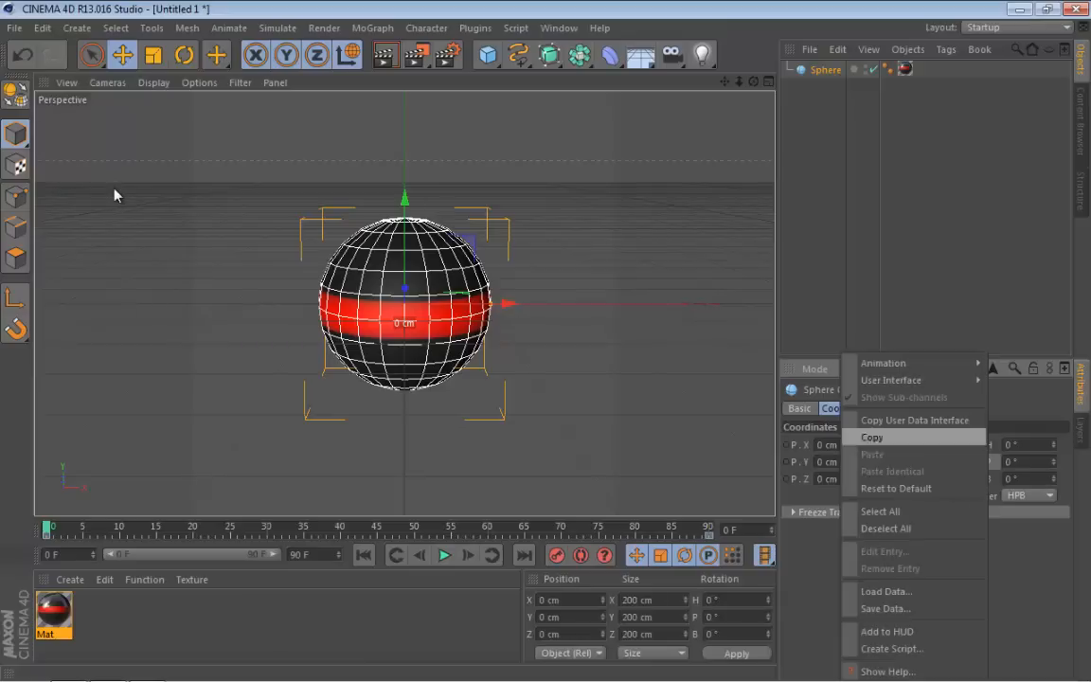
pyautogui.moveTo(883, 364)
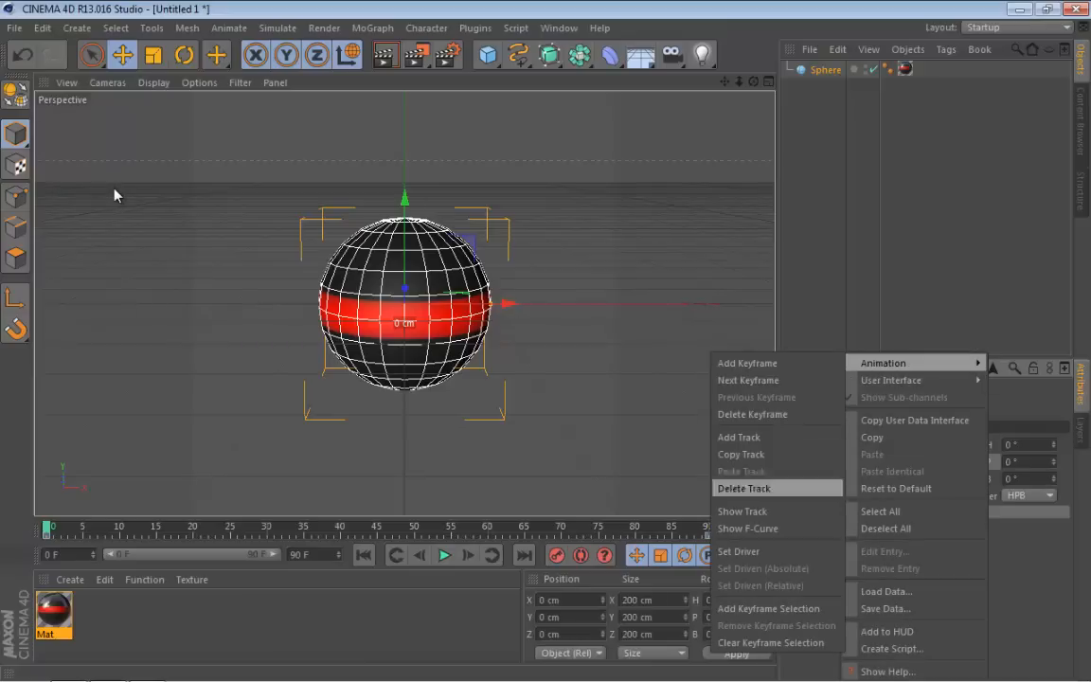
pyautogui.click(758, 528)
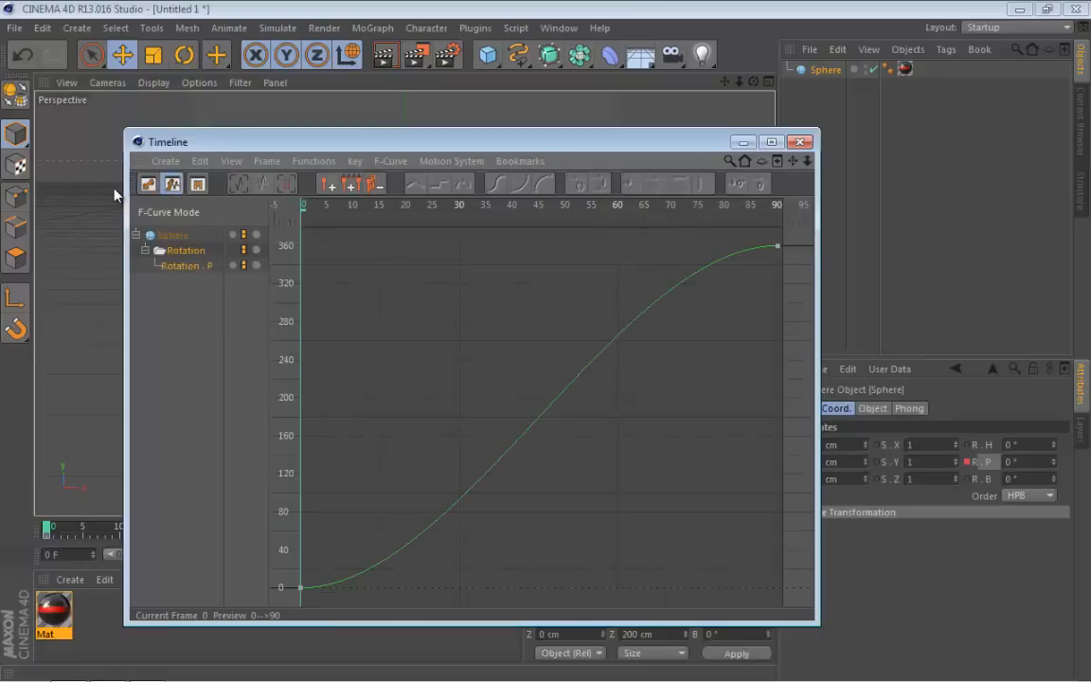
# Set the pitch rotation track to constant velocity and close the Timeline.
pyautogui.moveTo(435, 142); pyautogui.dragTo(447, 82)
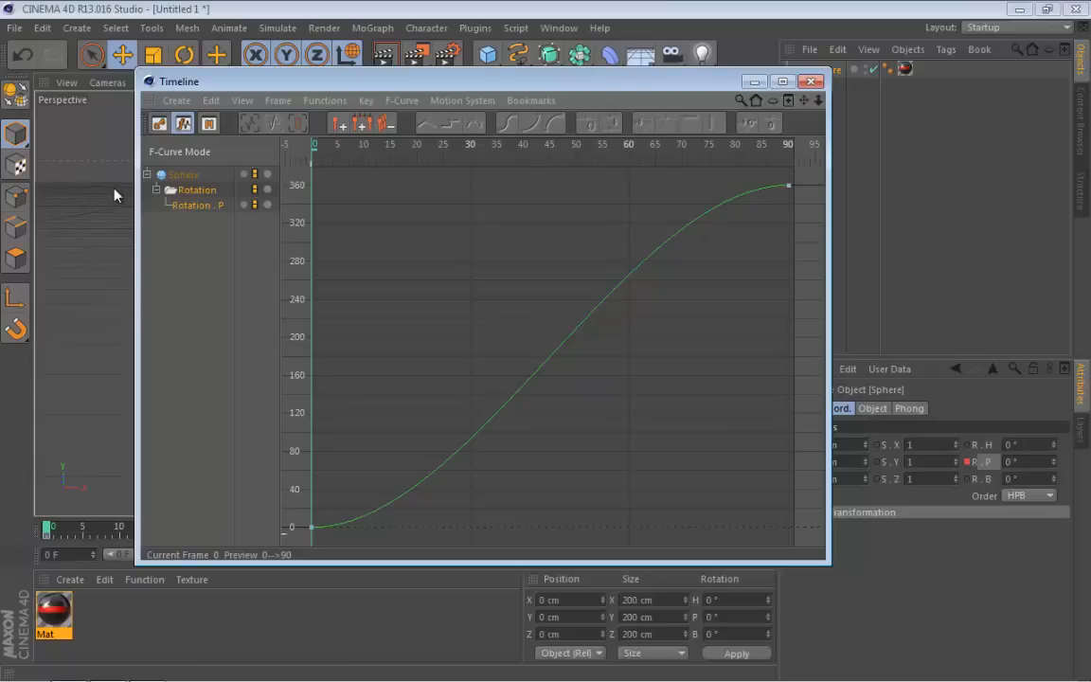
pyautogui.moveTo(474, 81); pyautogui.dragTo(470, 144)
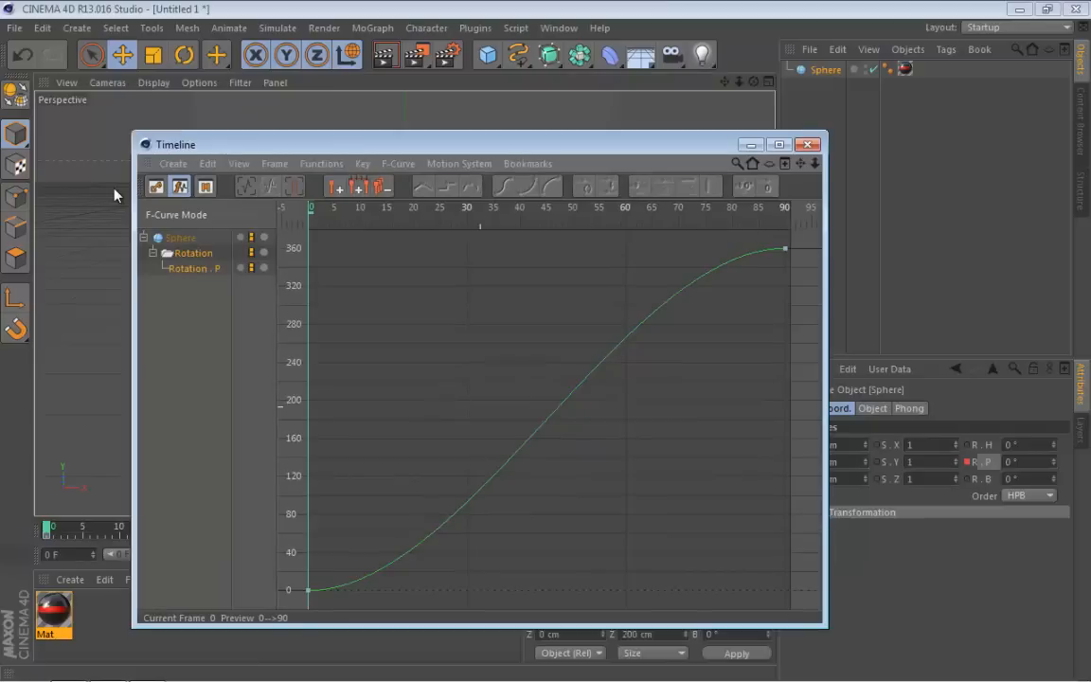
pyautogui.moveTo(522, 345); pyautogui.dragTo(633, 431)
pyautogui.rightClick(569, 234)
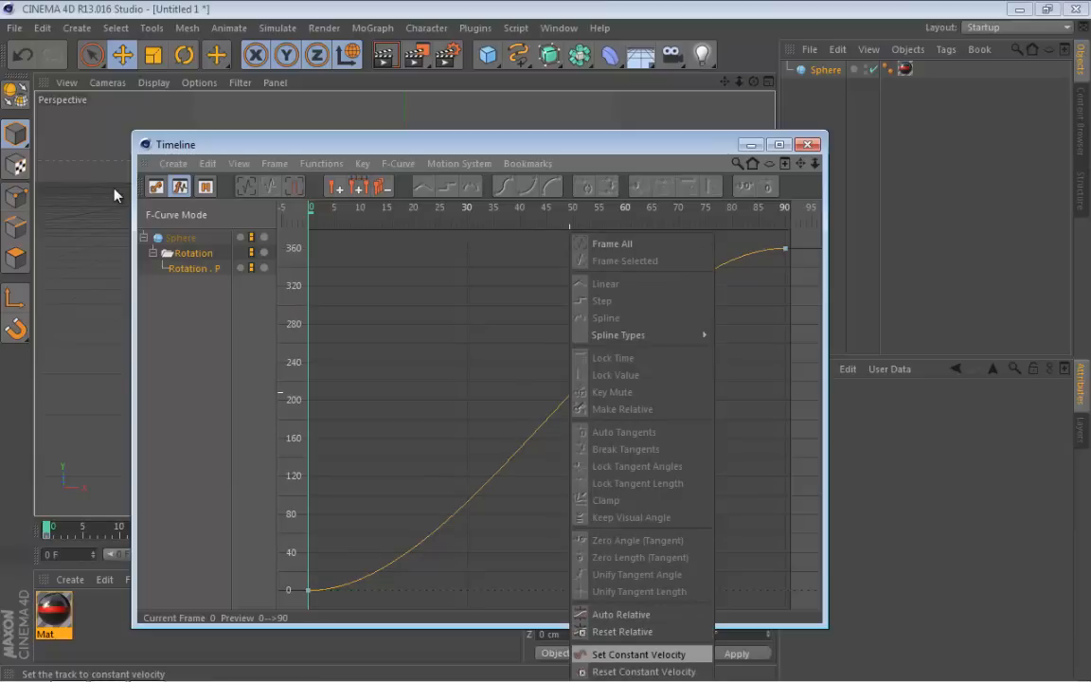
pyautogui.click(663, 654)
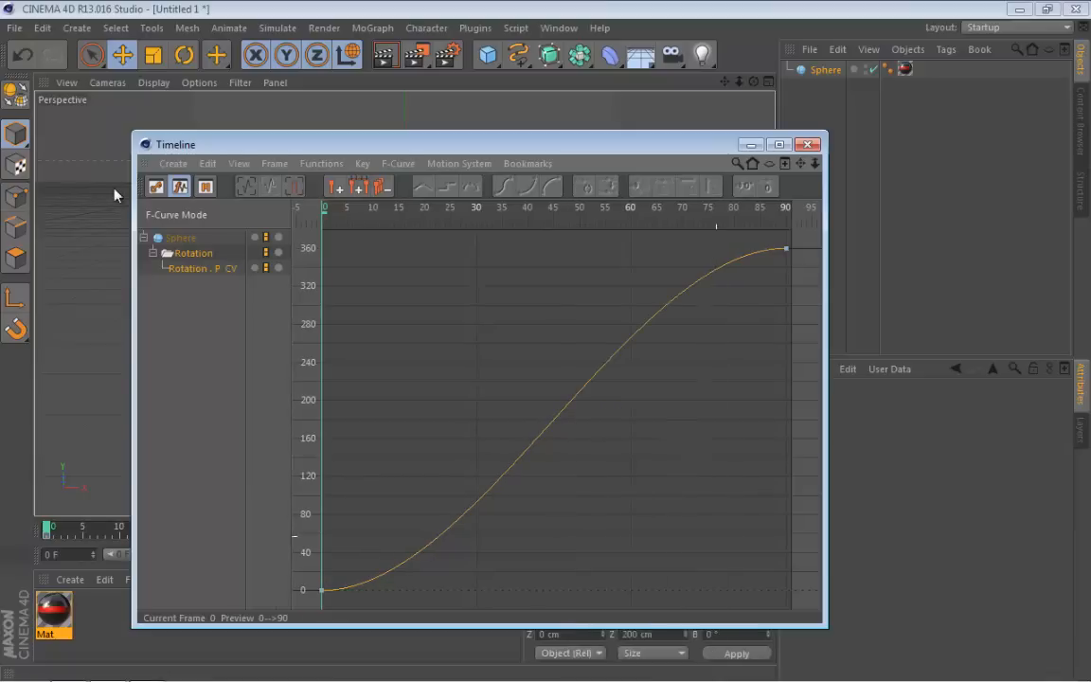
pyautogui.moveTo(568, 145); pyautogui.dragTo(525, 80)
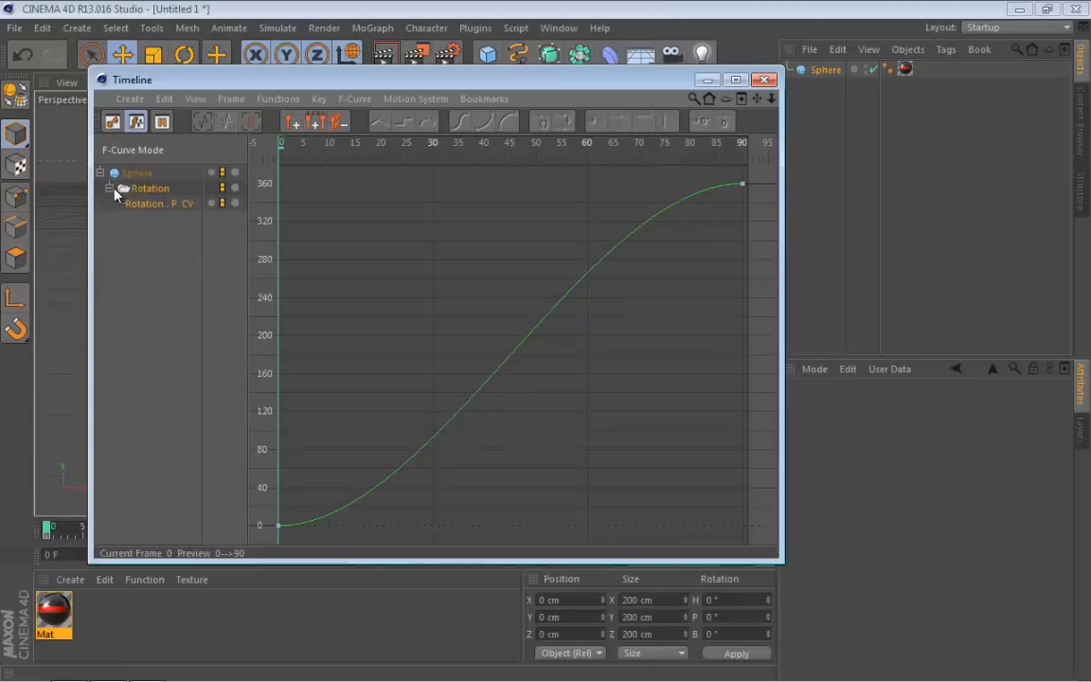
pyautogui.click(763, 80)
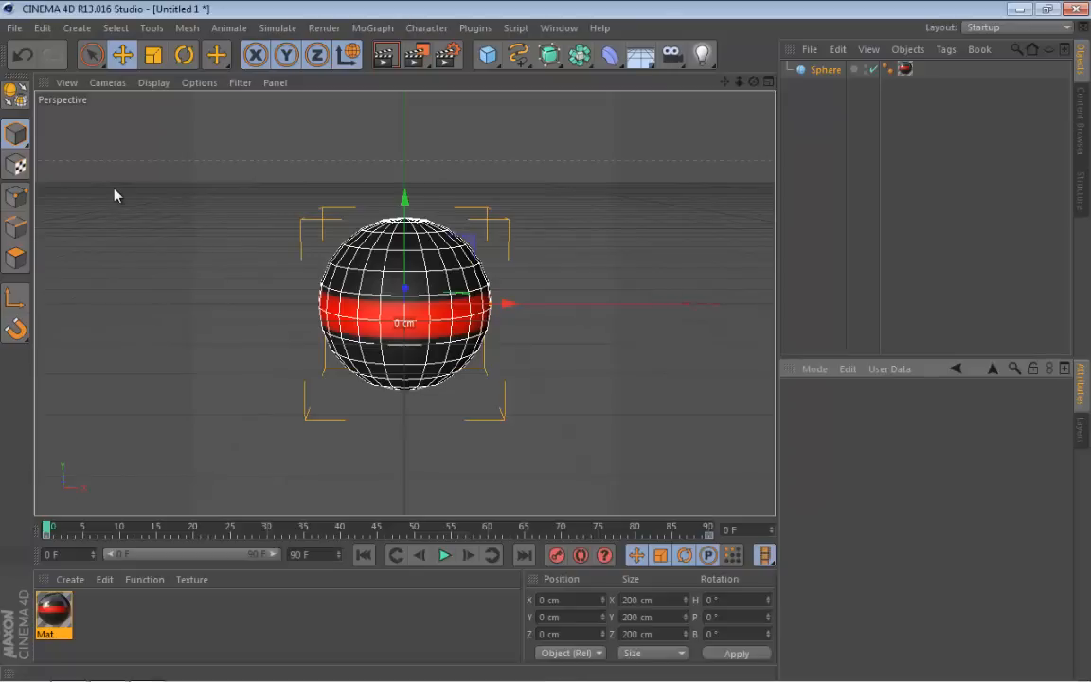
# Play the animation, reapply constant velocity to the sphere's pitch F-curve and close the Timeline.
pyautogui.moveTo(754, 82); pyautogui.dragTo(686, 112)
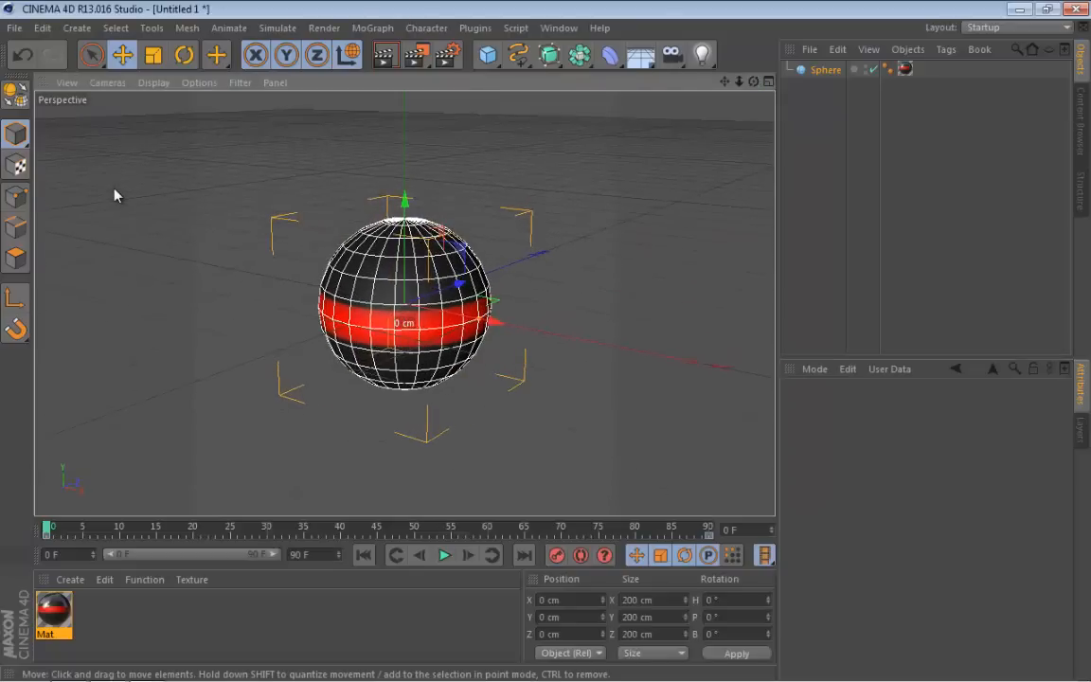
pyautogui.click(444, 555)
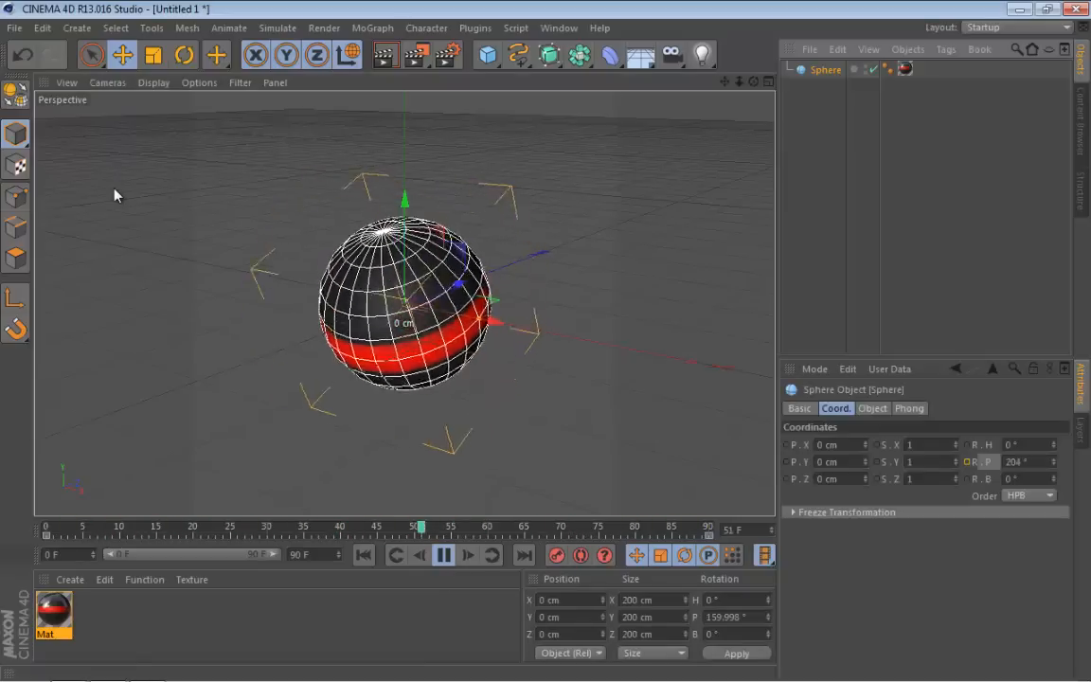
pyautogui.rightClick(987, 462)
pyautogui.moveTo(885, 363)
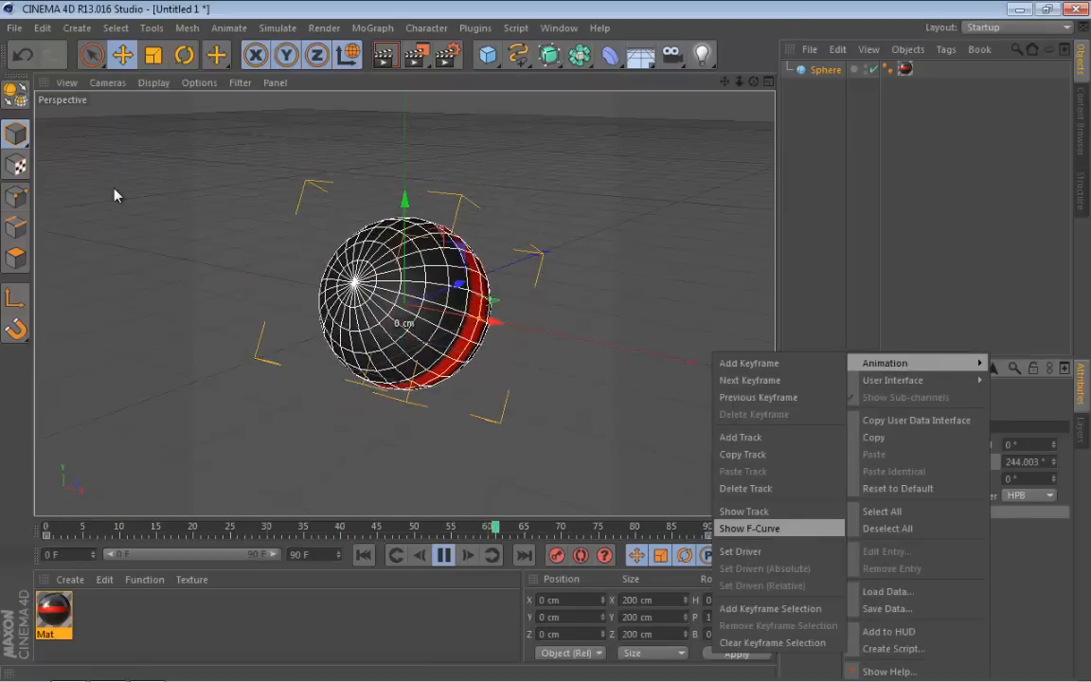
pyautogui.click(780, 528)
pyautogui.rightClick(525, 237)
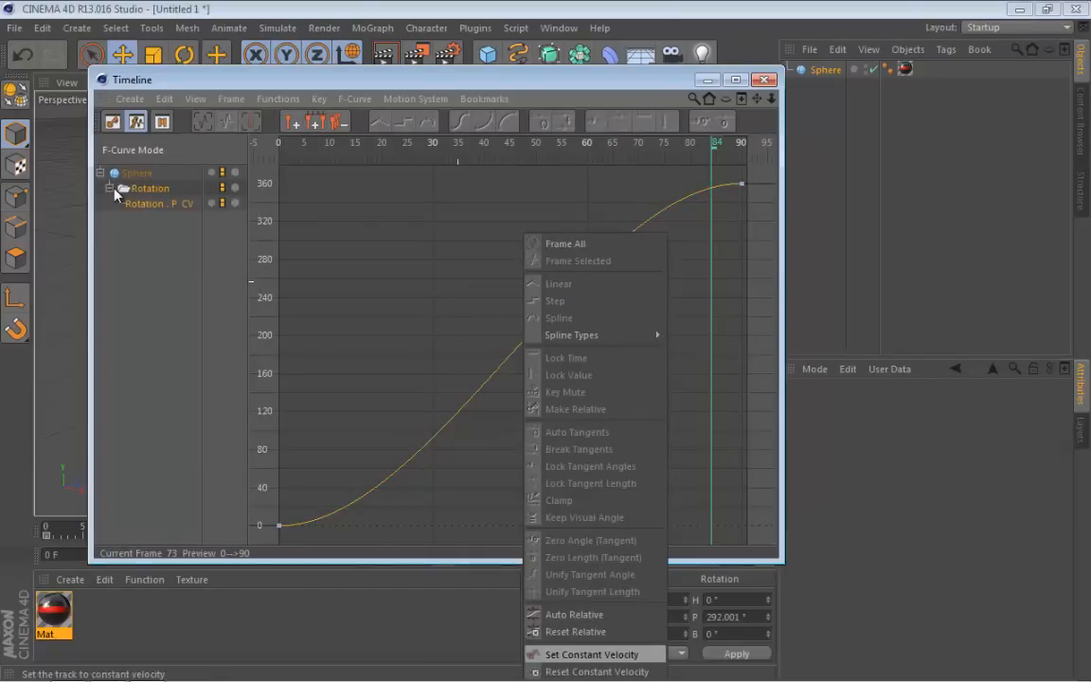
pyautogui.click(592, 655)
pyautogui.hotkey('alt', 'F4')
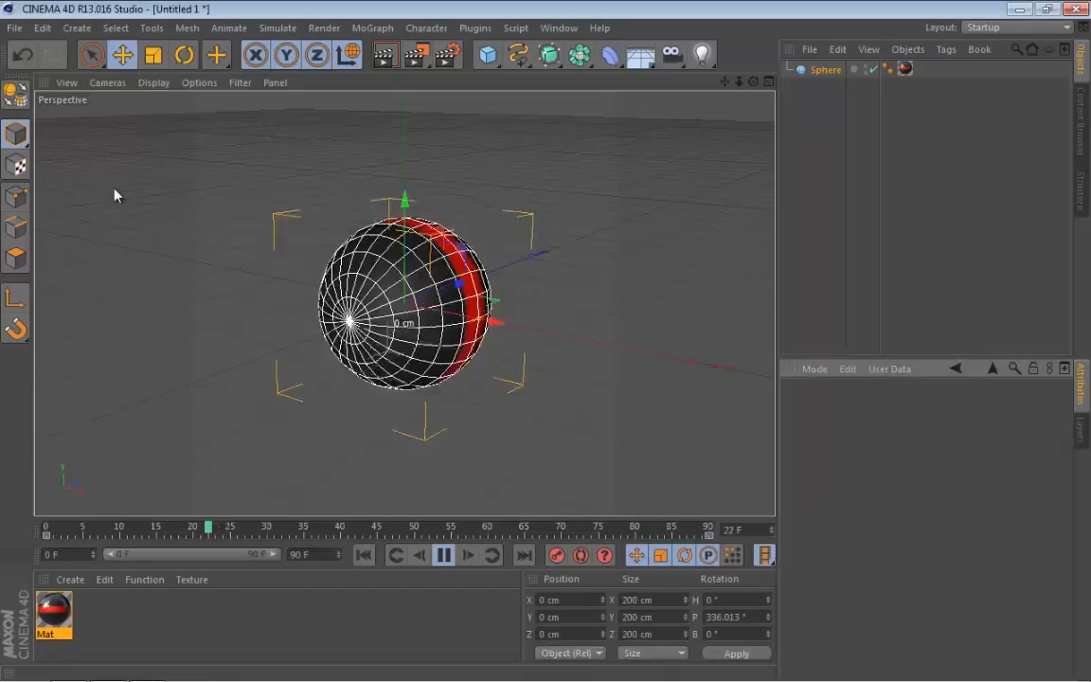
# Deselect the sphere, then stop playback and return to the start of the animation.
pyautogui.click(114, 194)
pyautogui.press('F8')
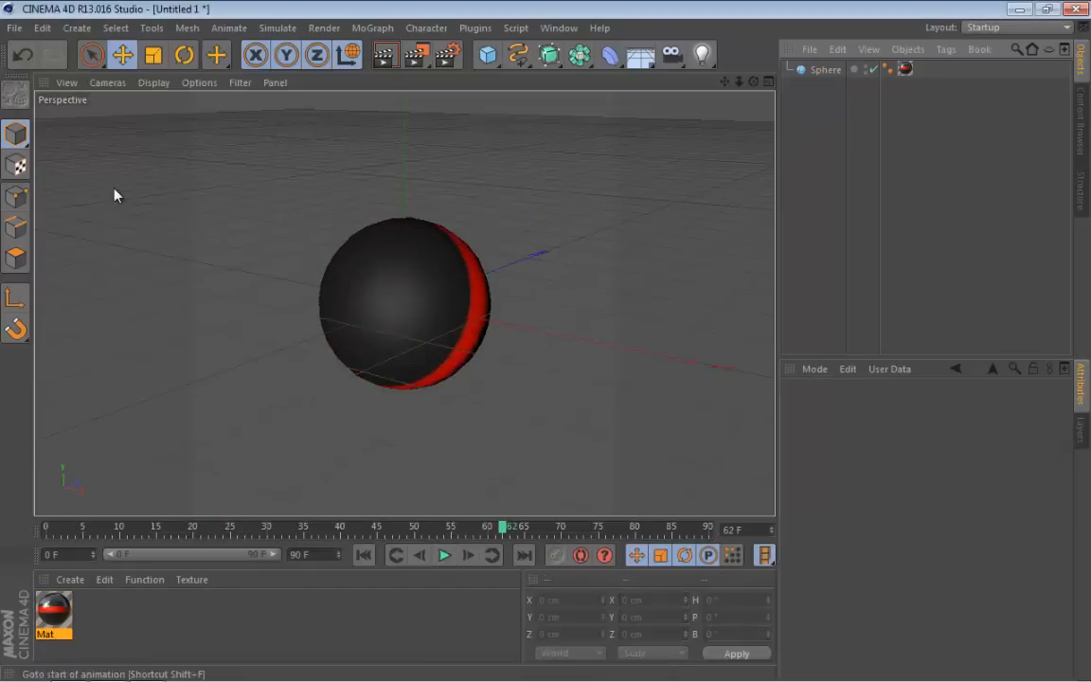
pyautogui.hotkey('shift', 'f')
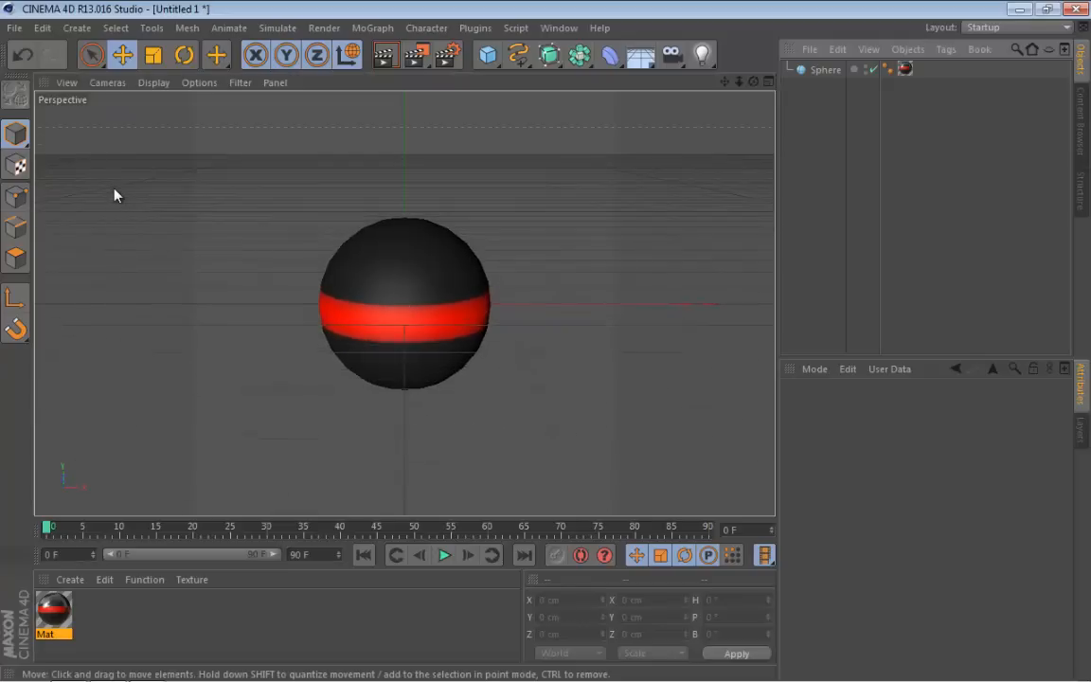
# Disable the sphere in the scene and add a Platonic object.
pyautogui.keyDown('alt'); pyautogui.moveTo(115, 194); pyautogui.dragTo(115, 195); pyautogui.keyUp('alt')
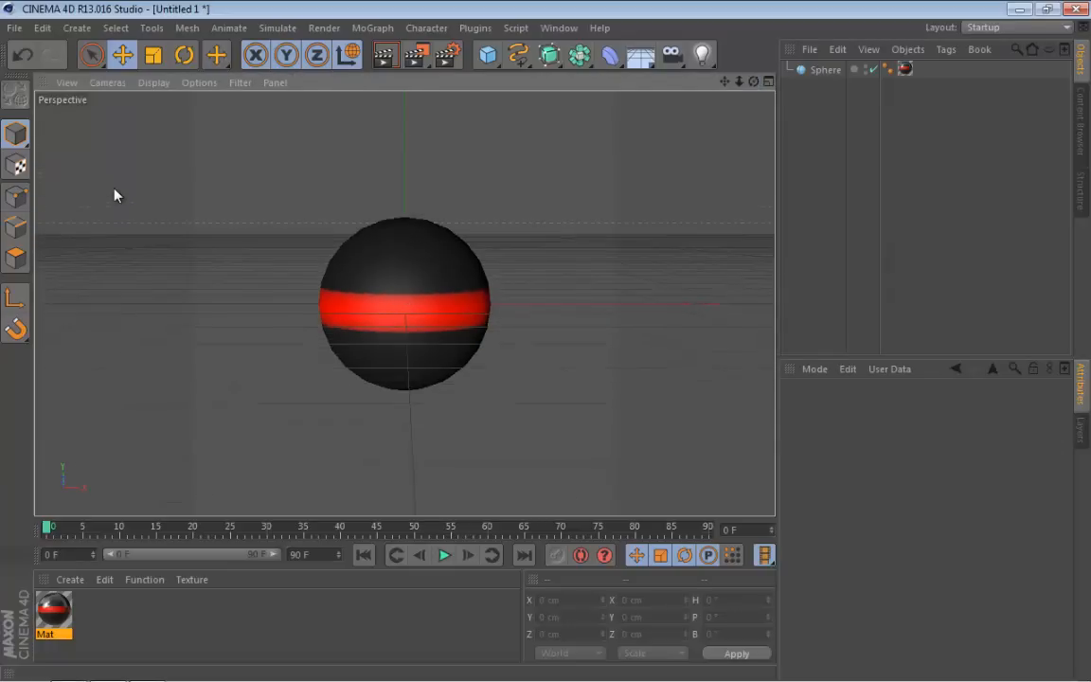
pyautogui.click(873, 69)
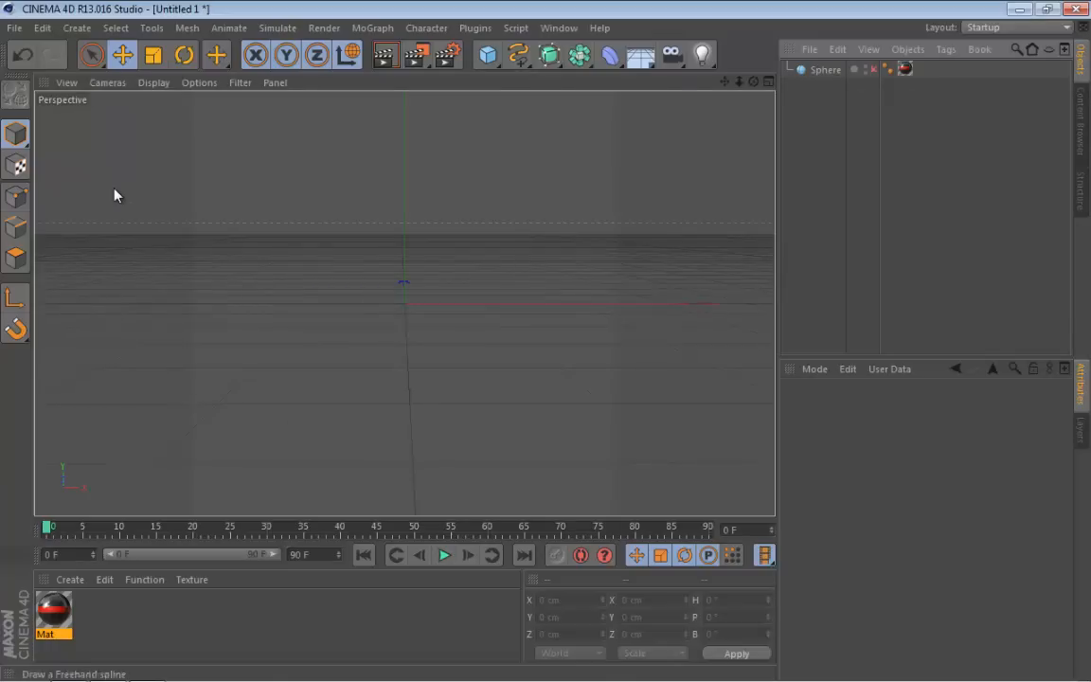
pyautogui.click(488, 55)
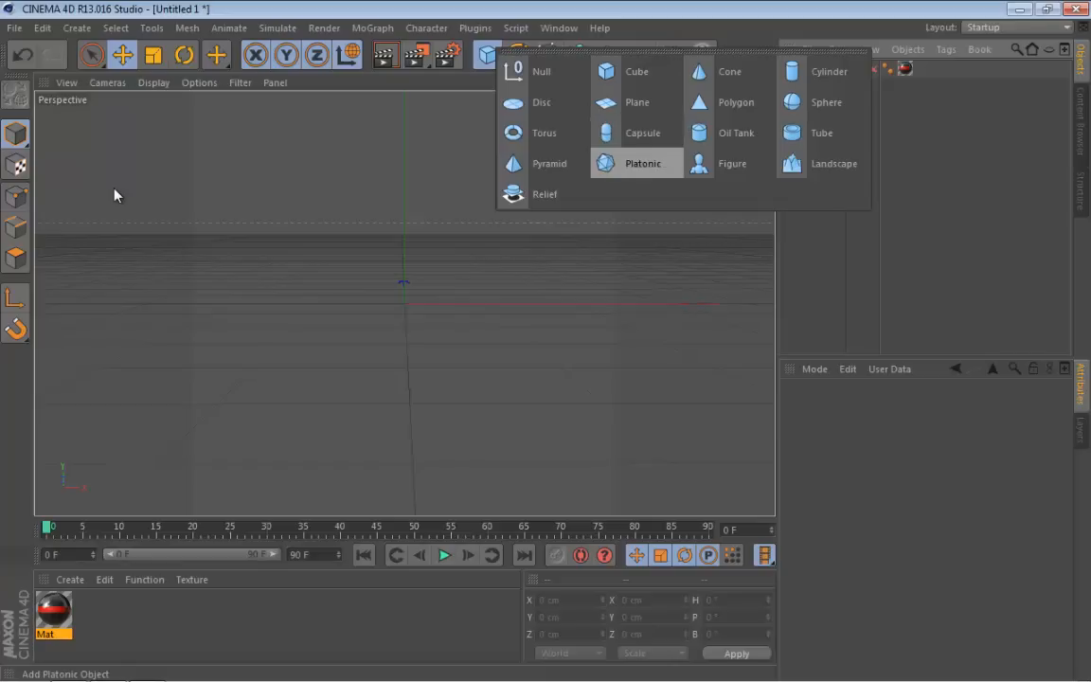
pyautogui.click(633, 163)
# Set the Platonic object's type to Octa and make the object editable.
pyautogui.click(872, 409)
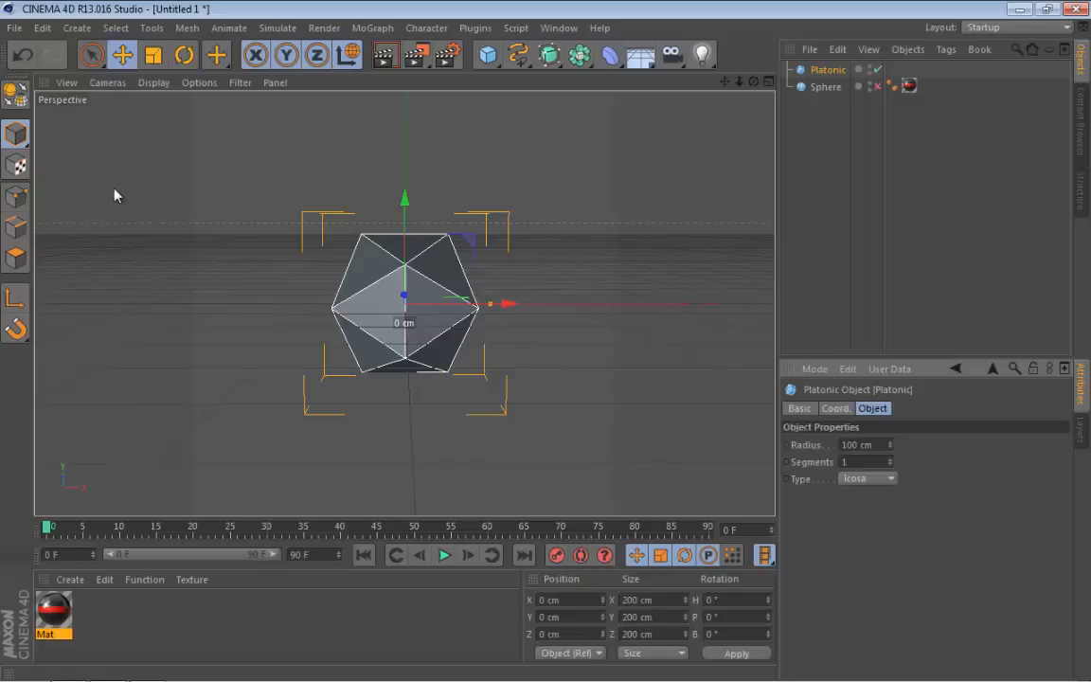
pyautogui.click(868, 478)
pyautogui.click(860, 574)
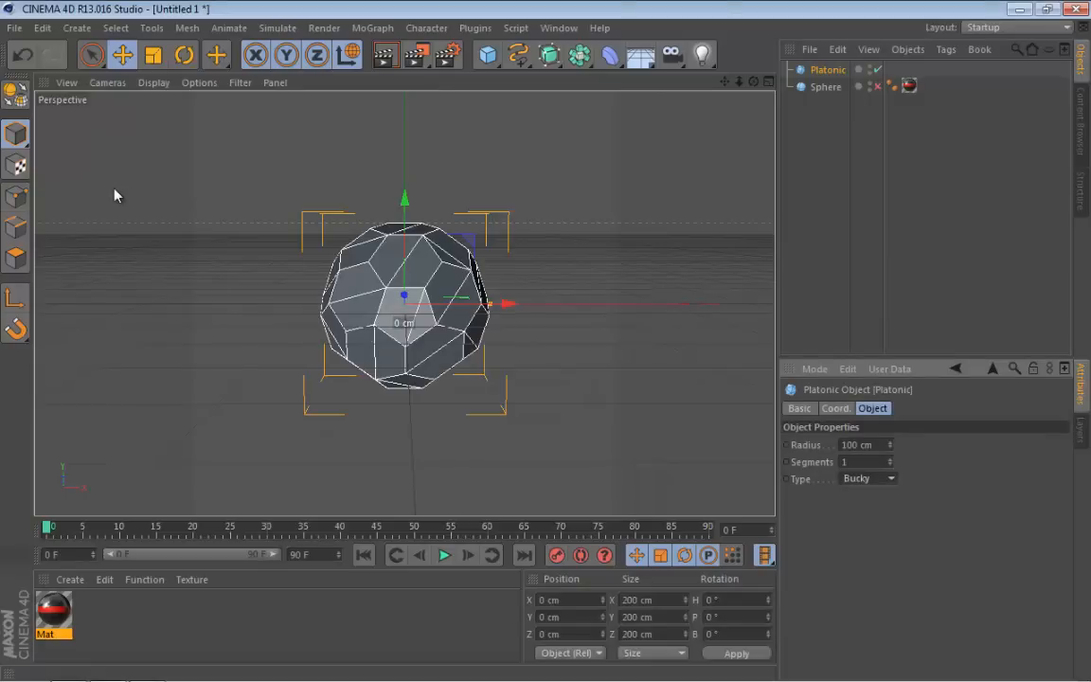
pyautogui.press('Up')
pyautogui.press('Up')
pyautogui.press('Up')
pyautogui.press('Up')
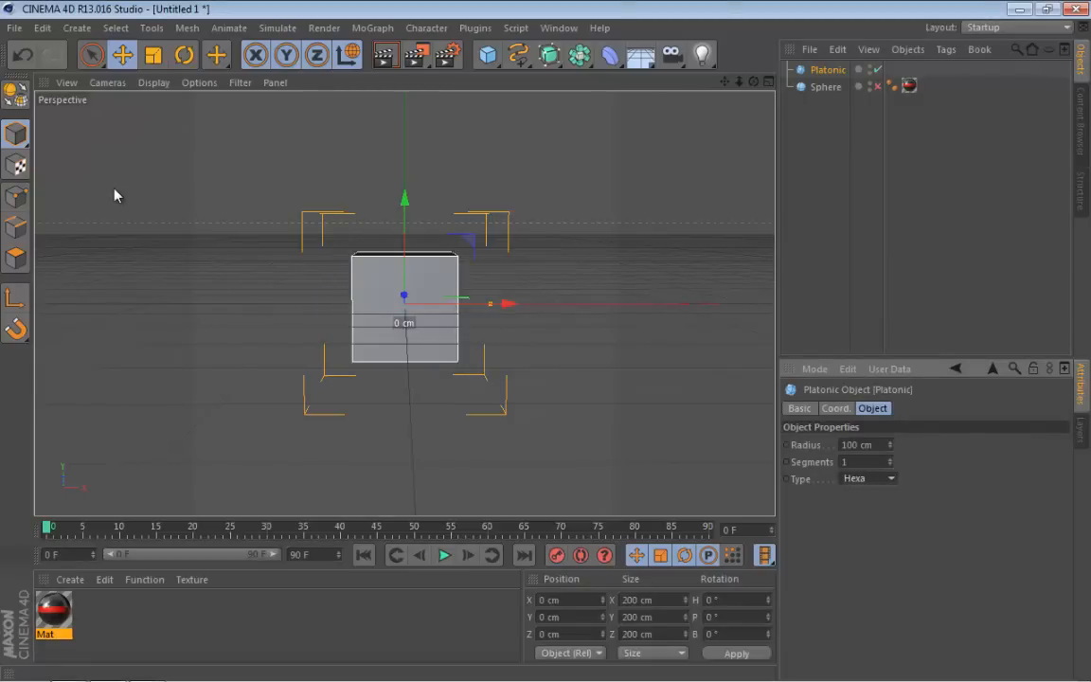
pyautogui.press('Down')
pyautogui.press('Down')
pyautogui.press('Up')
pyautogui.click(833, 170)
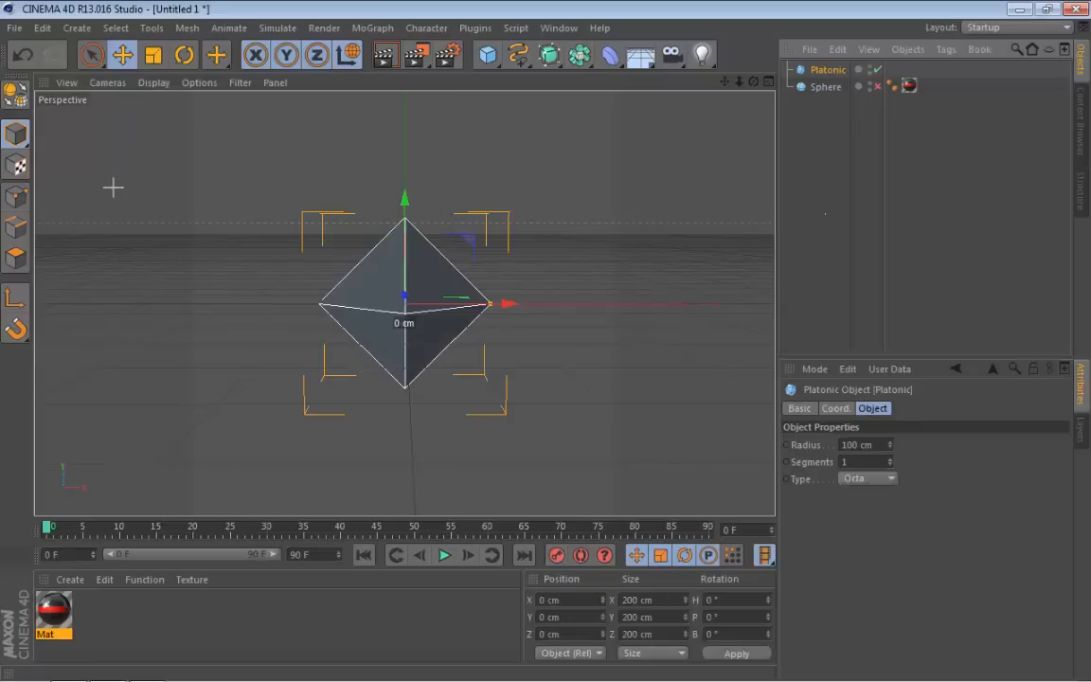
pyautogui.click(828, 70)
pyautogui.press('c')
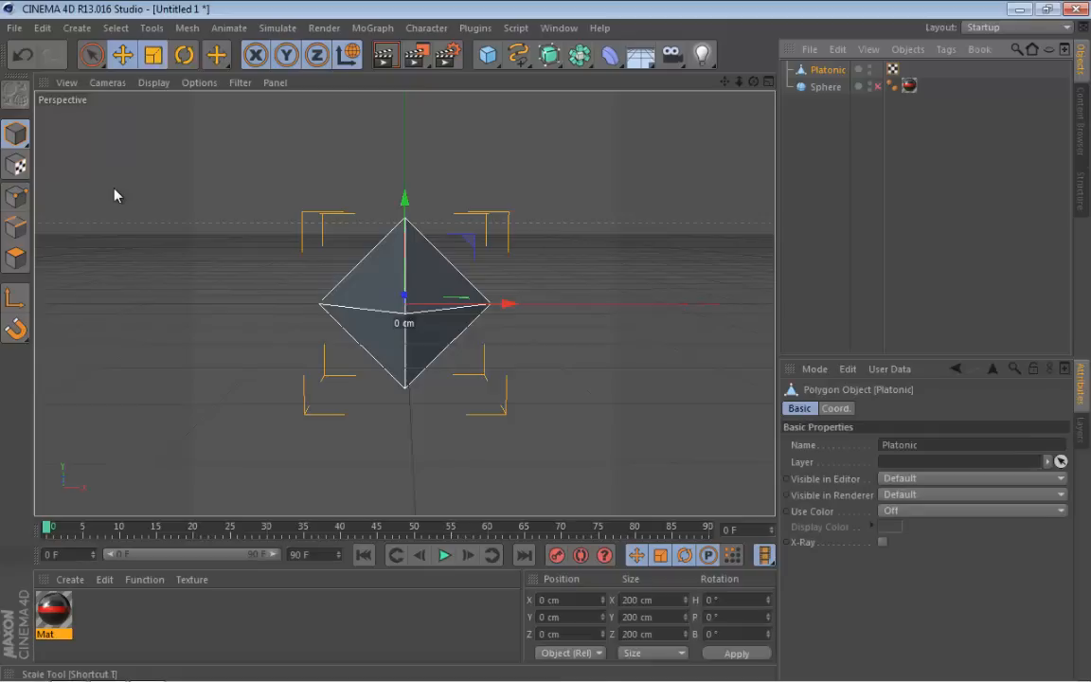
# Scale the octahedron down uniformly to about 98.6 cm, undoing the accidental move first.
pyautogui.moveTo(405, 303); pyautogui.dragTo(375, 356)
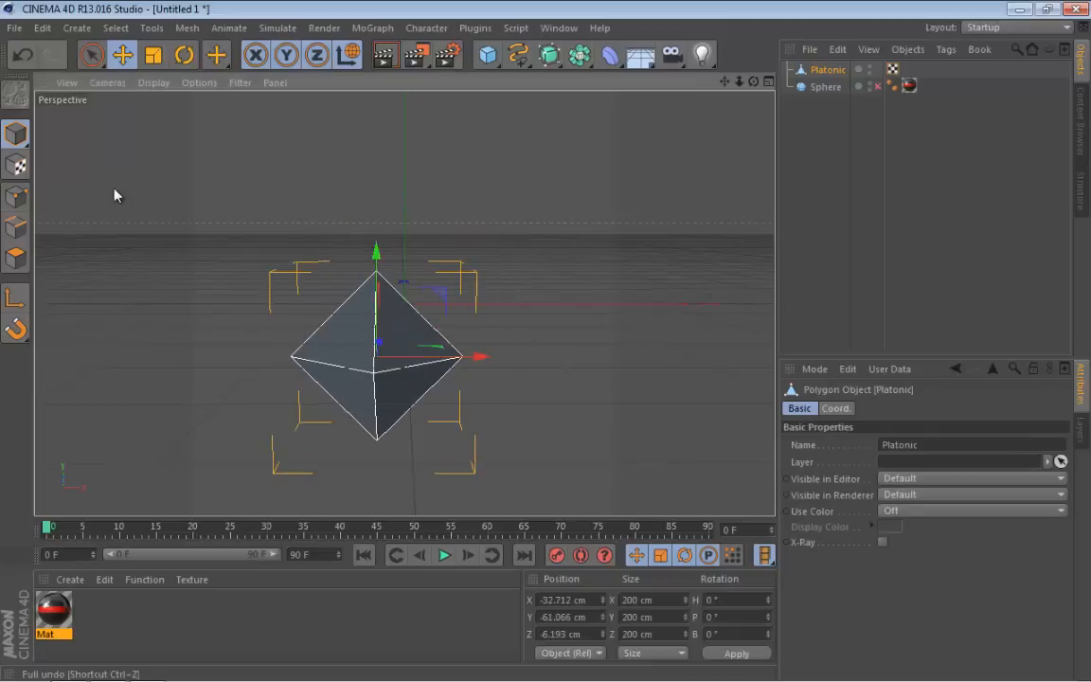
pyautogui.click(23, 55)
pyautogui.click(153, 55)
pyautogui.moveTo(568, 313); pyautogui.dragTo(452, 313)
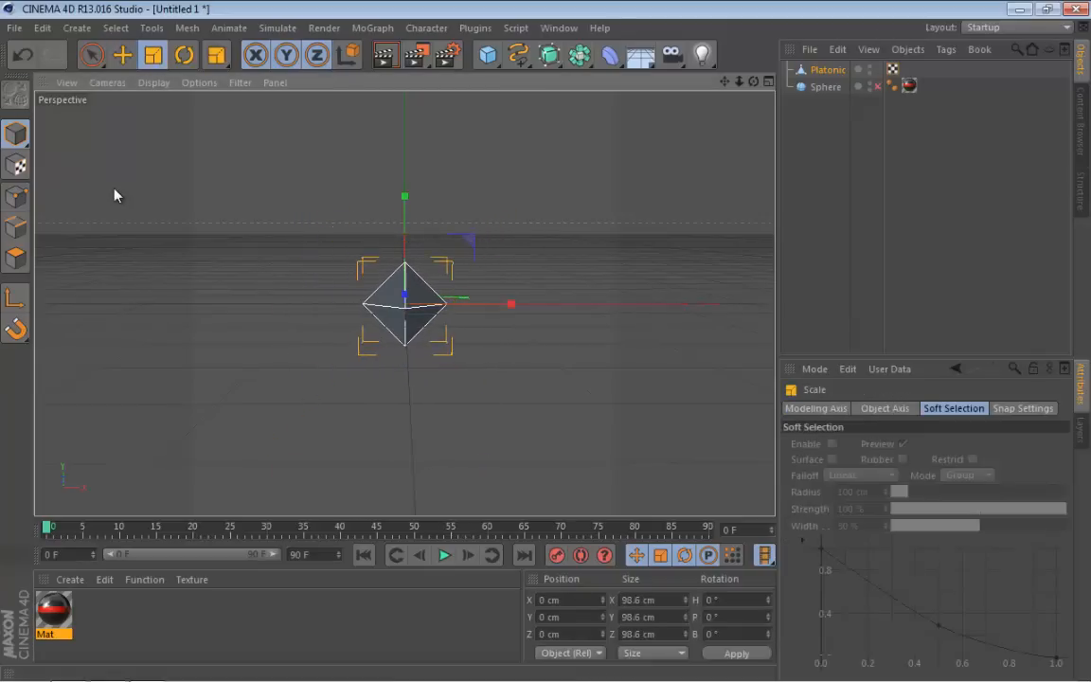
pyautogui.moveTo(753, 82)
pyautogui.mouseDown()
pyautogui.moveTo(691, 138)
pyautogui.moveTo(703, 99)
pyautogui.moveTo(704, 127)
pyautogui.moveTo(737, 130)
pyautogui.moveTo(758, 114)
pyautogui.moveTo(744, 81)
pyautogui.moveTo(756, 108)
pyautogui.mouseUp()
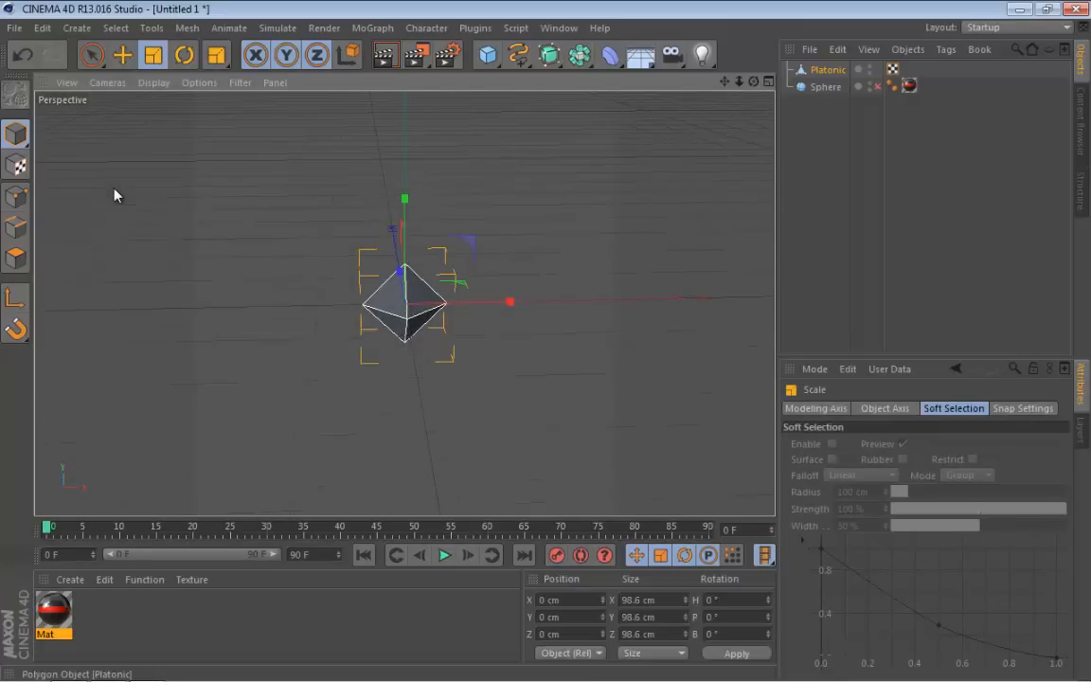
# Duplicate the octahedron and stretch the copy along its Y axis to about 177.48 cm tall.
pyautogui.keyDown('ctrl'); pyautogui.moveTo(827, 70); pyautogui.dragTo(828, 79); pyautogui.keyUp('ctrl')
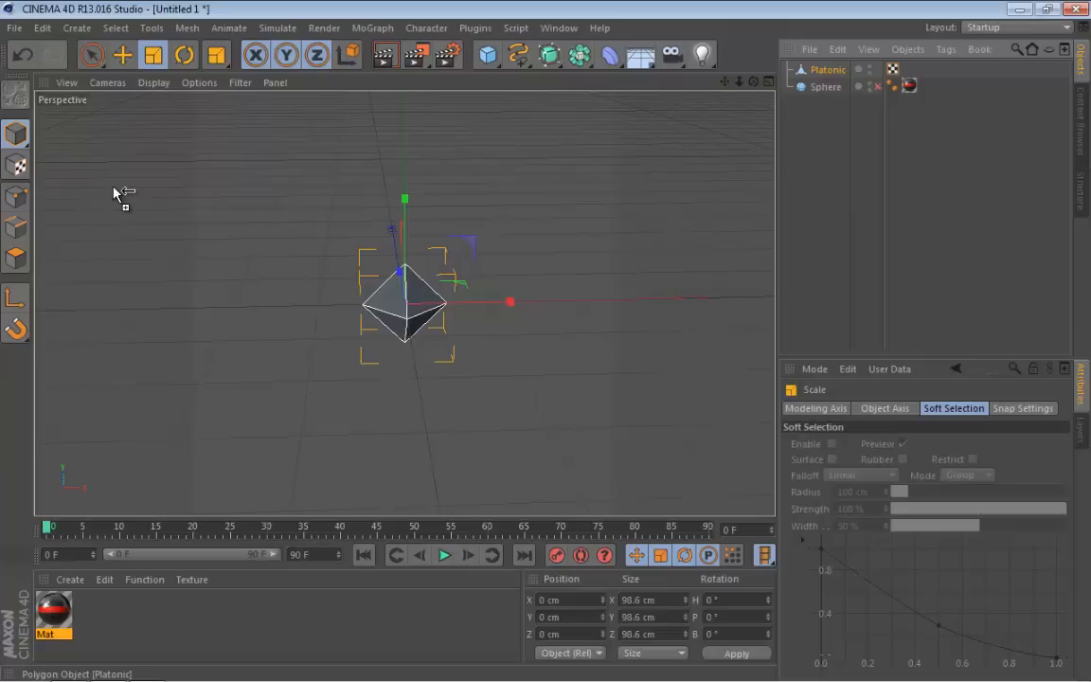
pyautogui.keyDown('ctrl'); pyautogui.moveTo(828, 79); pyautogui.dragTo(827, 79); pyautogui.keyUp('ctrl')
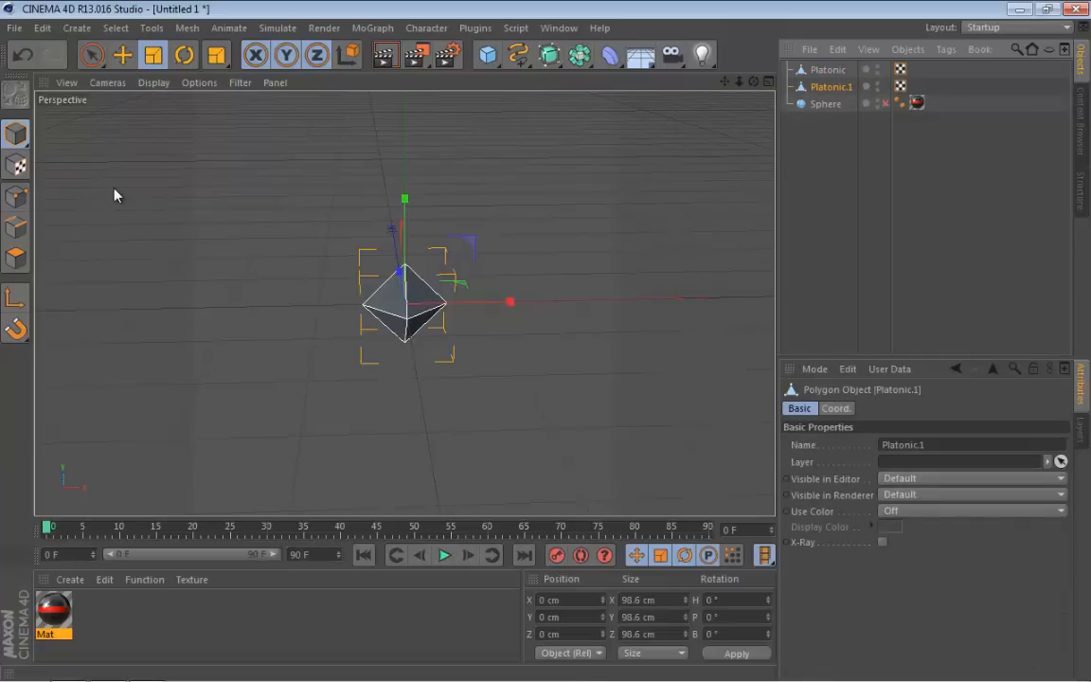
pyautogui.keyDown('alt'); pyautogui.moveTo(116, 195); pyautogui.dragTo(104, 185); pyautogui.keyUp('alt')
pyautogui.moveTo(404, 197); pyautogui.dragTo(405, 112)
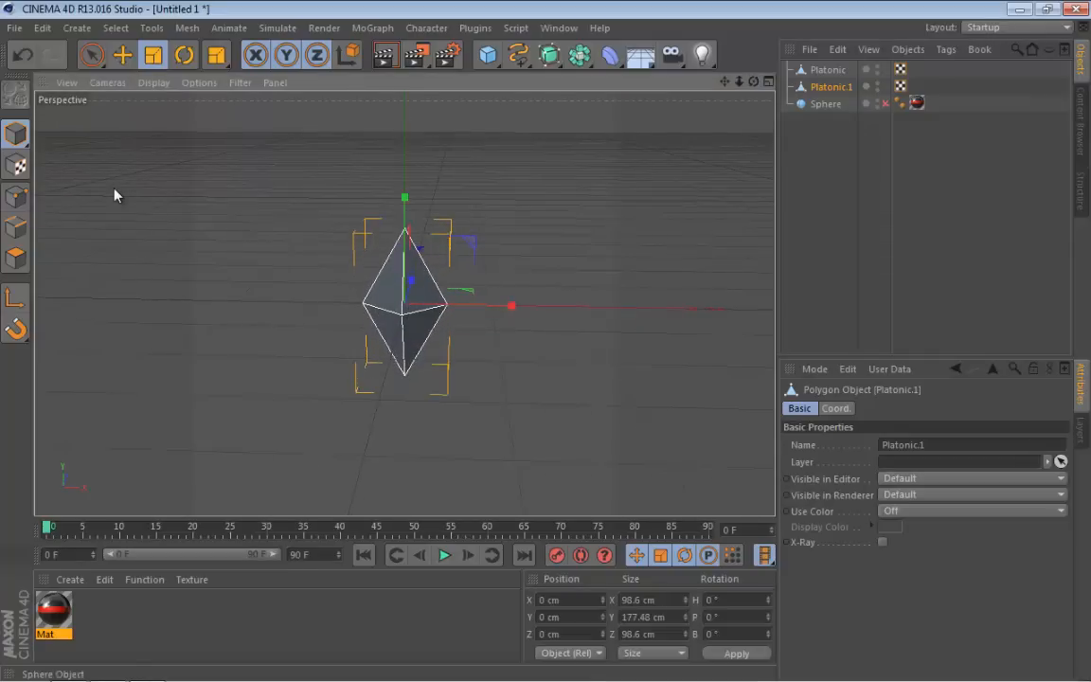
pyautogui.keyDown('alt'); pyautogui.moveTo(114, 195); pyautogui.dragTo(114, 195); pyautogui.keyUp('alt')
pyautogui.moveTo(754, 81); pyautogui.dragTo(754, 100)
# Examine the overlapping octahedra by hiding and showing the stretched copy and selecting each object in polygon mode.
pyautogui.click(828, 70)
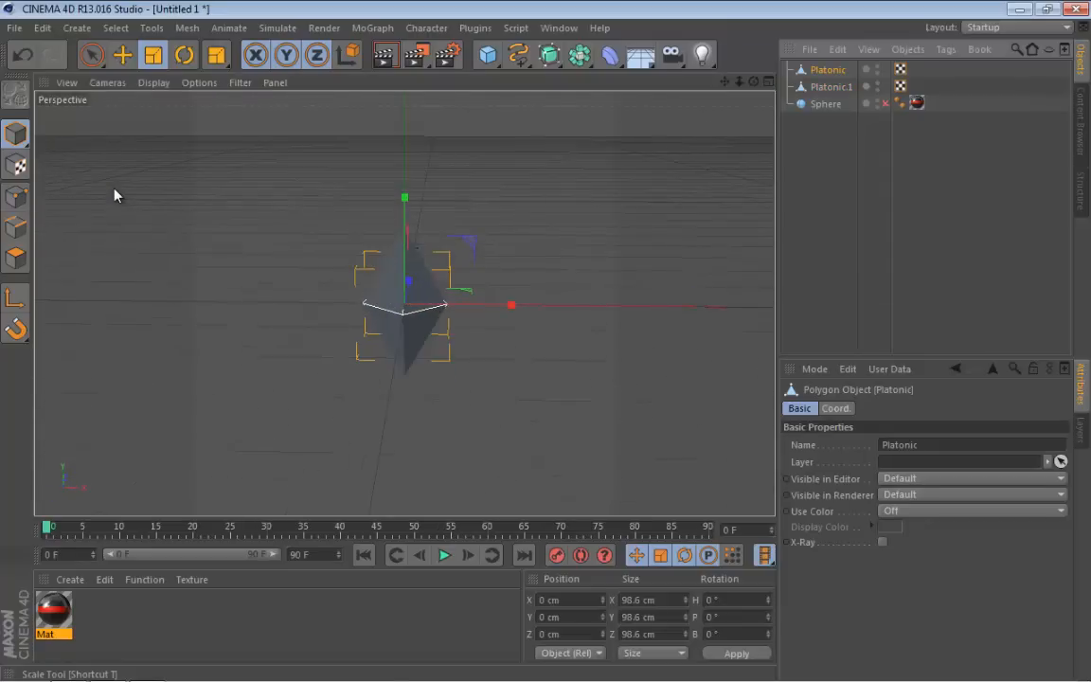
pyautogui.keyDown('alt'); pyautogui.doubleClick(878, 84); pyautogui.keyUp('alt')
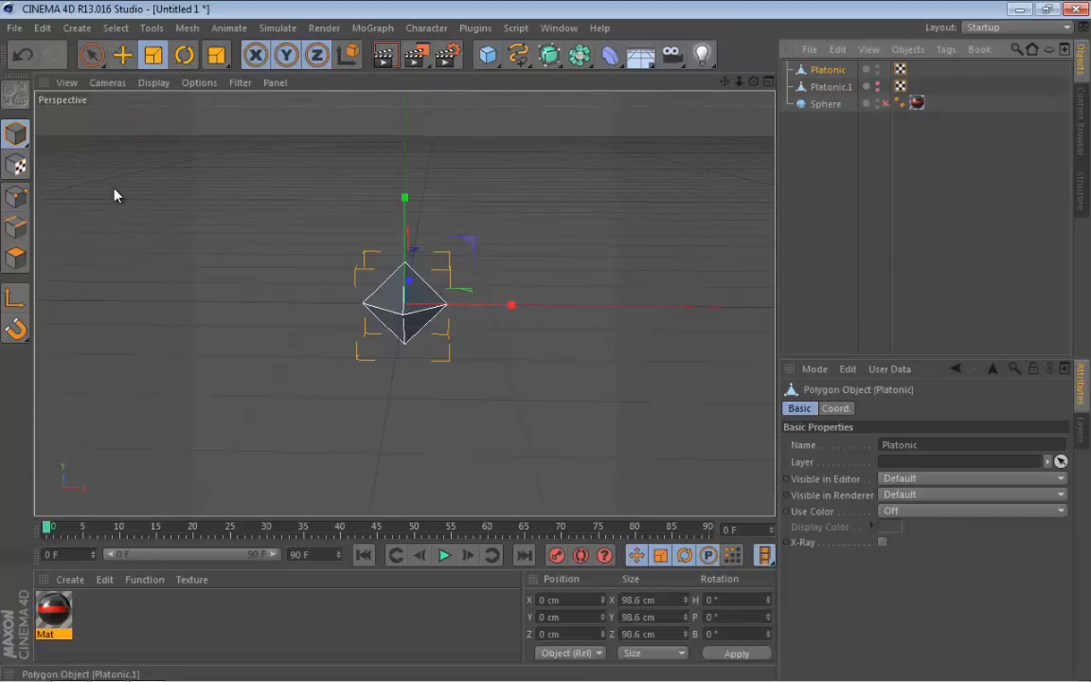
pyautogui.keyDown('alt'); pyautogui.click(877, 85); pyautogui.keyUp('alt')
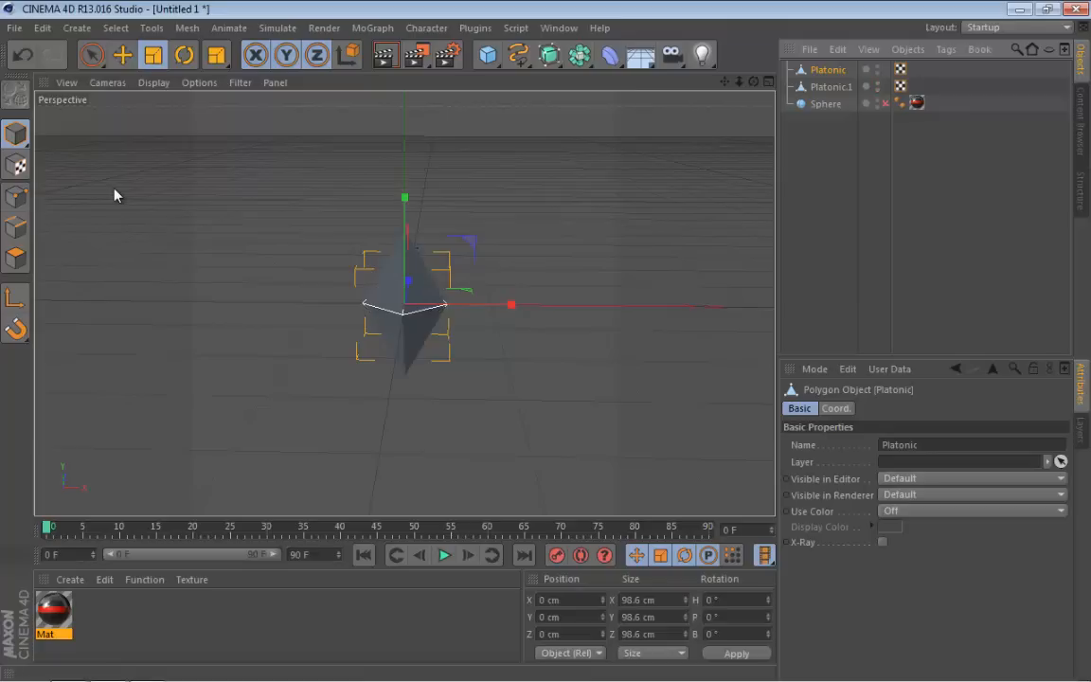
pyautogui.click(843, 190)
pyautogui.click(15, 258)
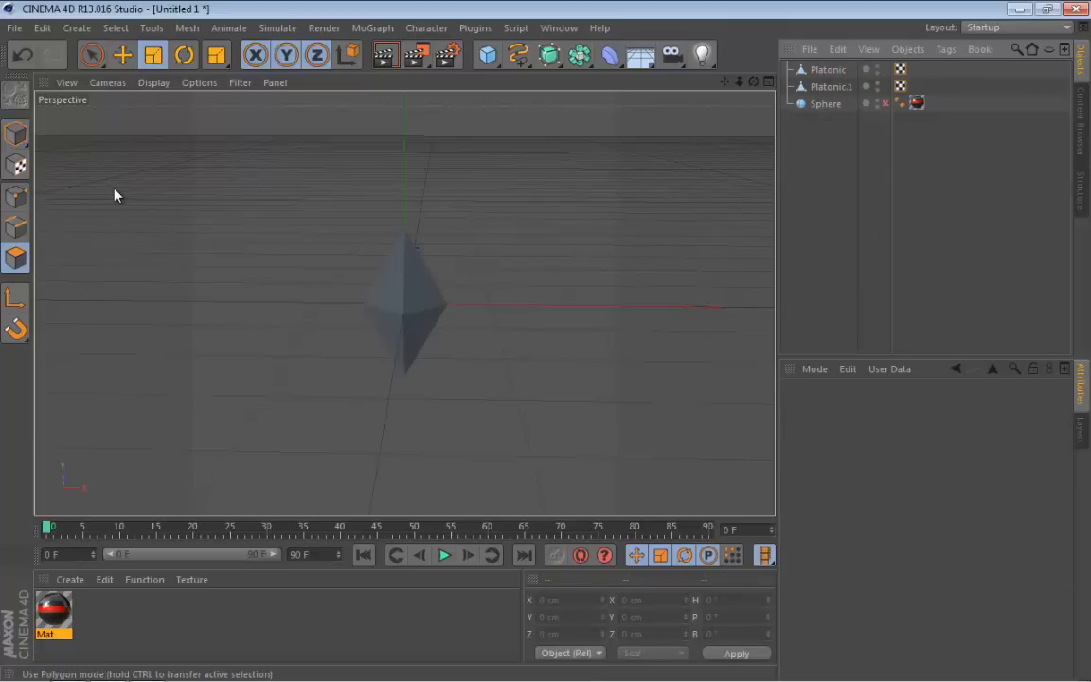
pyautogui.click(830, 86)
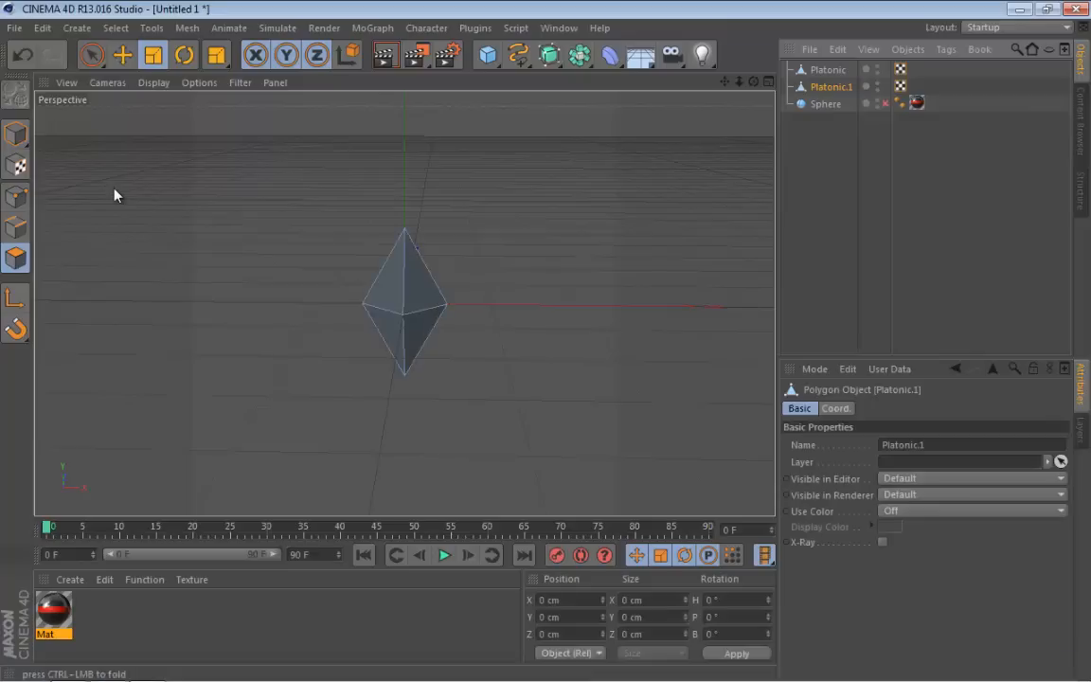
pyautogui.click(827, 69)
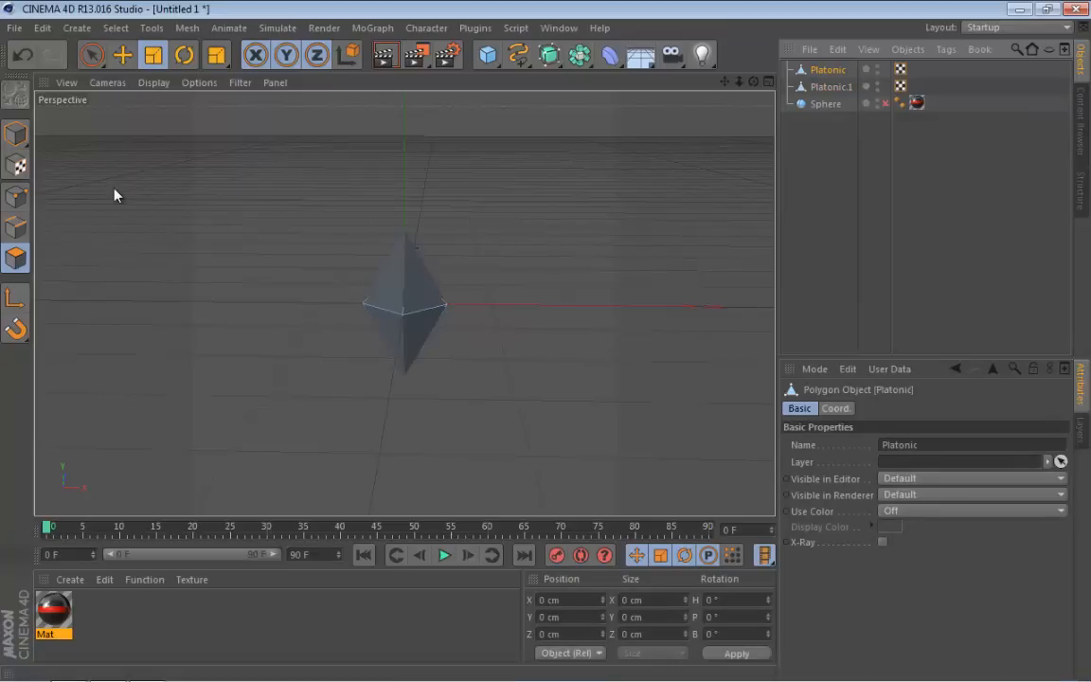
# Return to model mode and move the original small octahedron along X to about 106 cm, beside the stretched copy.
pyautogui.click(123, 55)
pyautogui.click(15, 135)
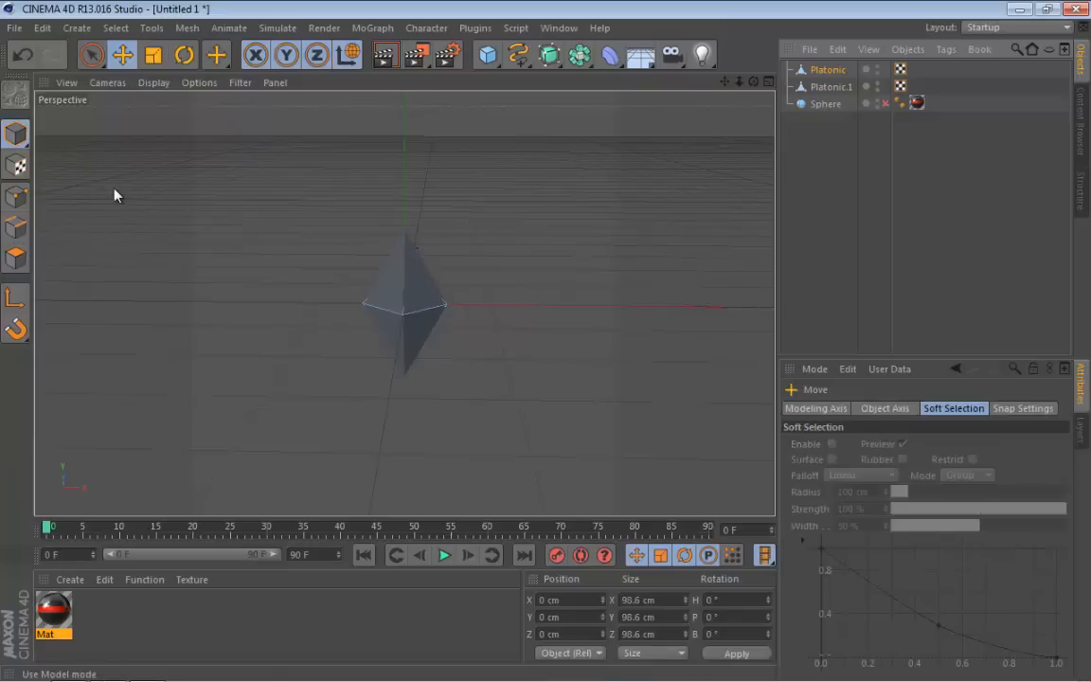
pyautogui.moveTo(509, 305); pyautogui.dragTo(599, 305)
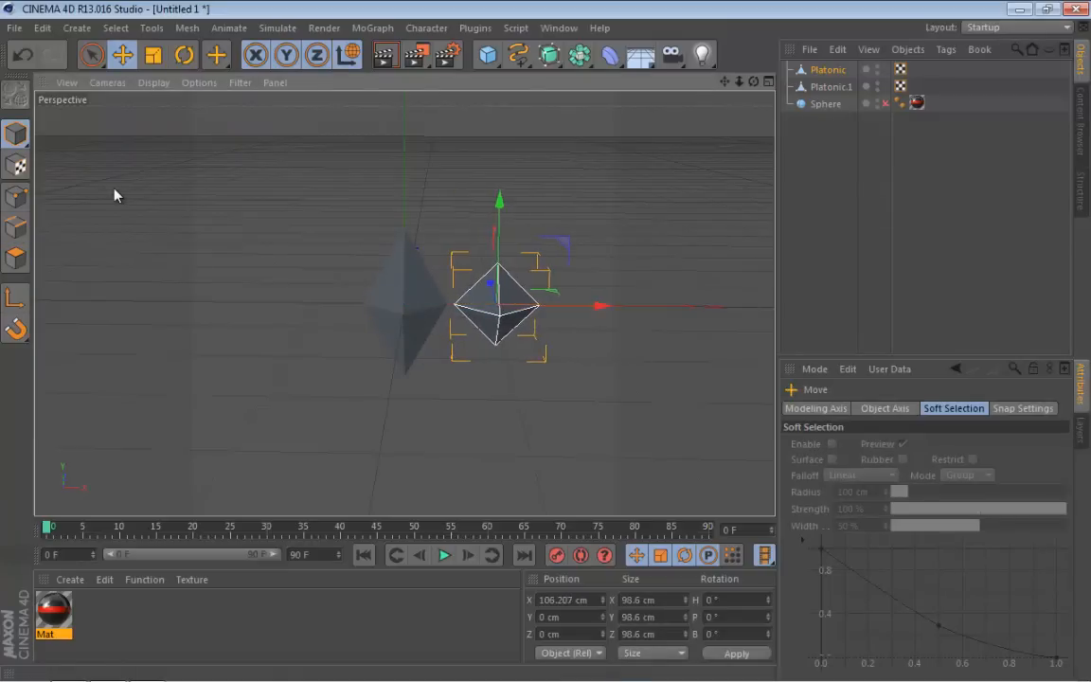
pyautogui.click(653, 213)
pyautogui.moveTo(754, 82)
pyautogui.mouseDown()
pyautogui.moveTo(748, 28)
pyautogui.moveTo(731, 80)
pyautogui.mouseUp()
pyautogui.click(828, 70)
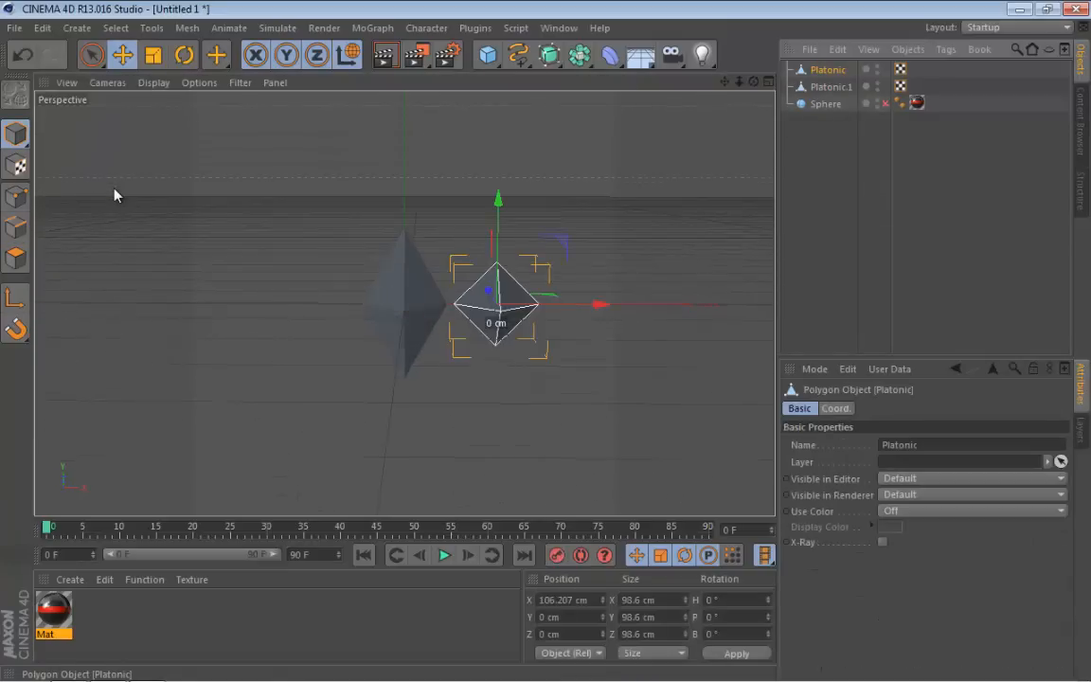
# Duplicate the red-striped material and clear the gradient texture from the copy's color channel.
pyautogui.click(284, 620)
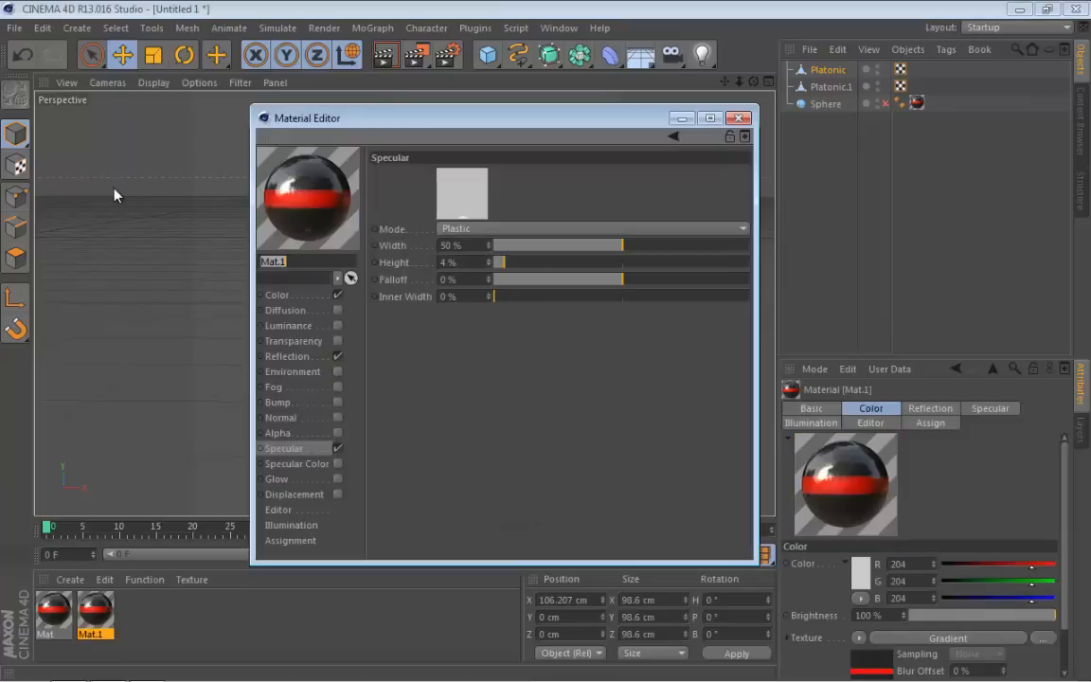
pyautogui.click(287, 356)
pyautogui.click(284, 448)
pyautogui.click(277, 294)
pyautogui.click(287, 356)
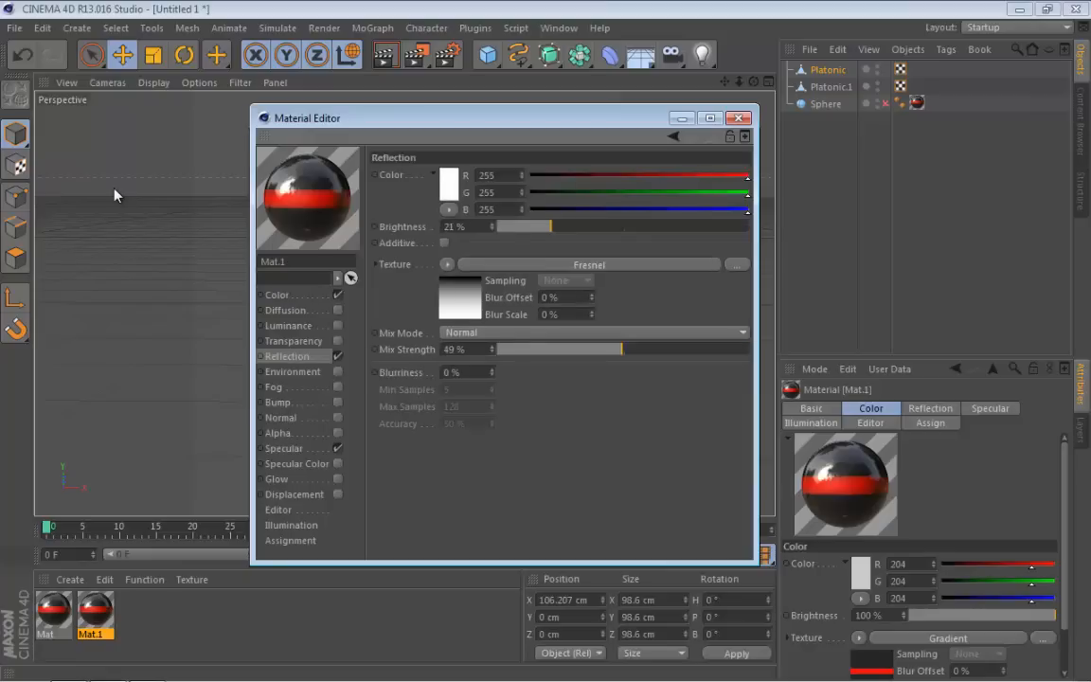
pyautogui.click(284, 448)
pyautogui.click(286, 311)
pyautogui.click(277, 295)
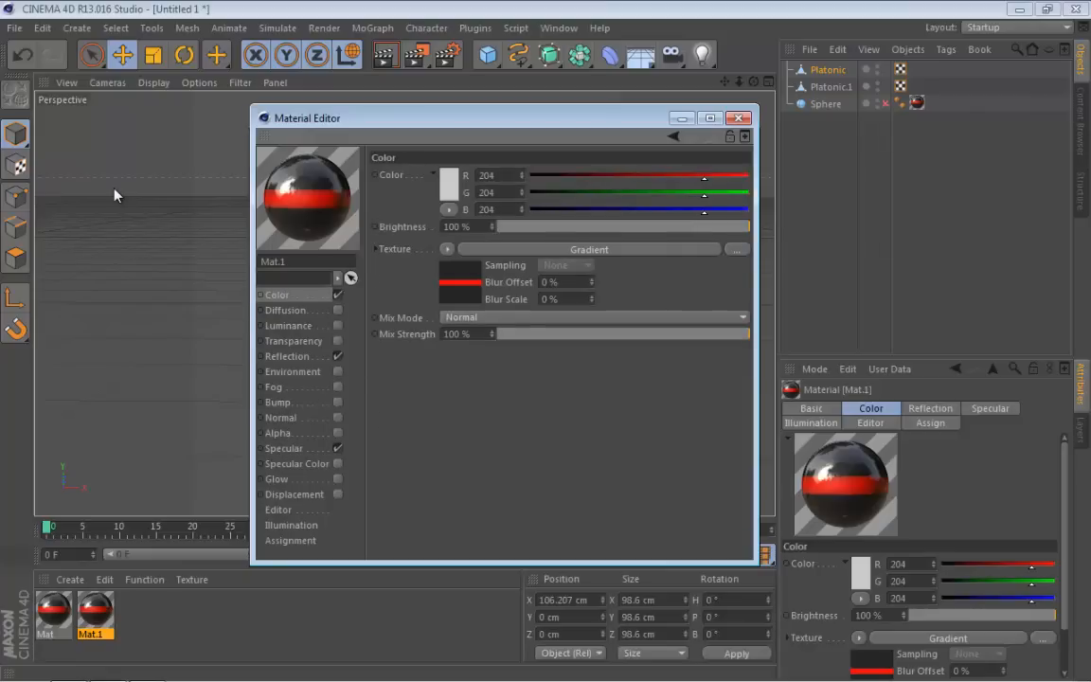
pyautogui.click(447, 249)
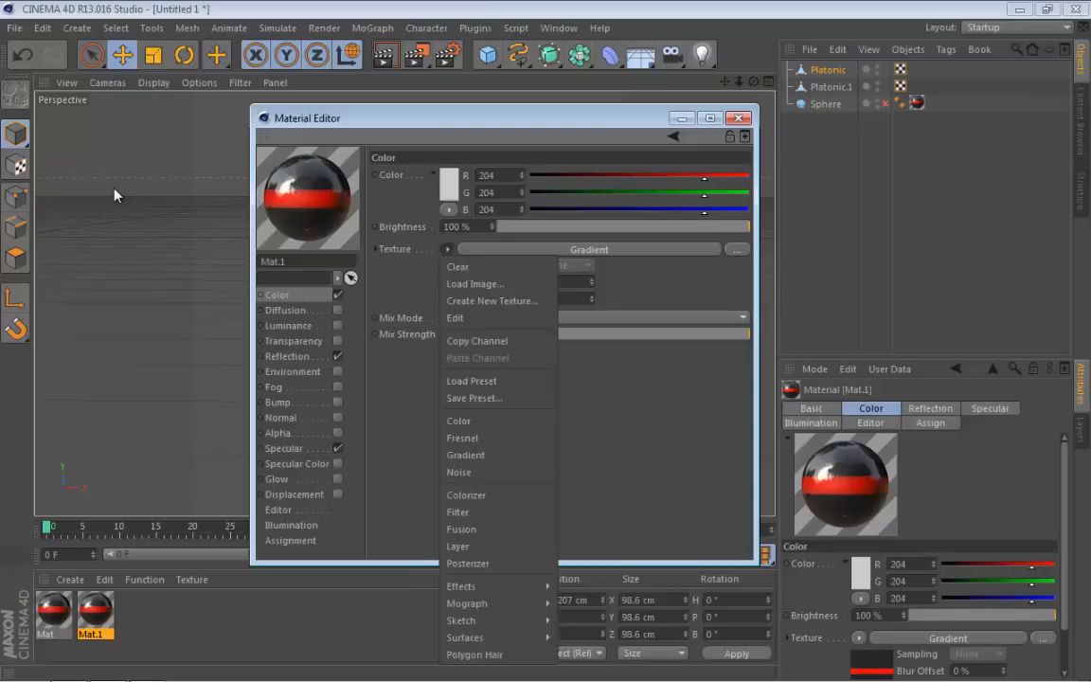
pyautogui.click(458, 267)
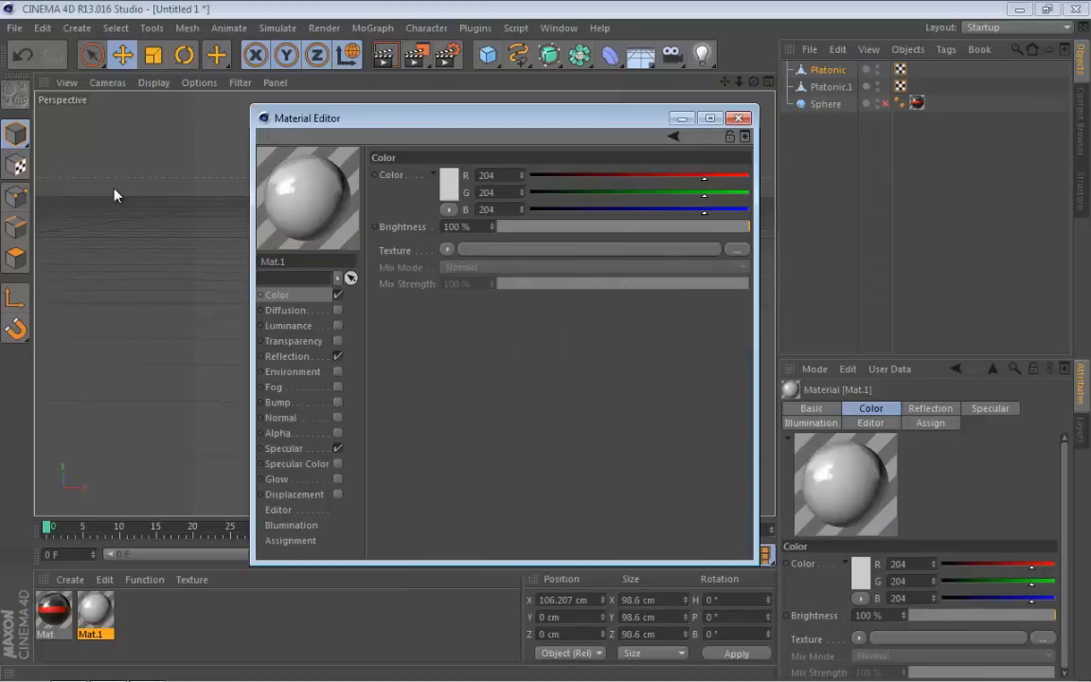
# Set the duplicated material's color to dark grey, RGB 41, 41, 41, and close the Material Editor.
pyautogui.click(449, 185)
pyautogui.moveTo(353, 176); pyautogui.dragTo(347, 192)
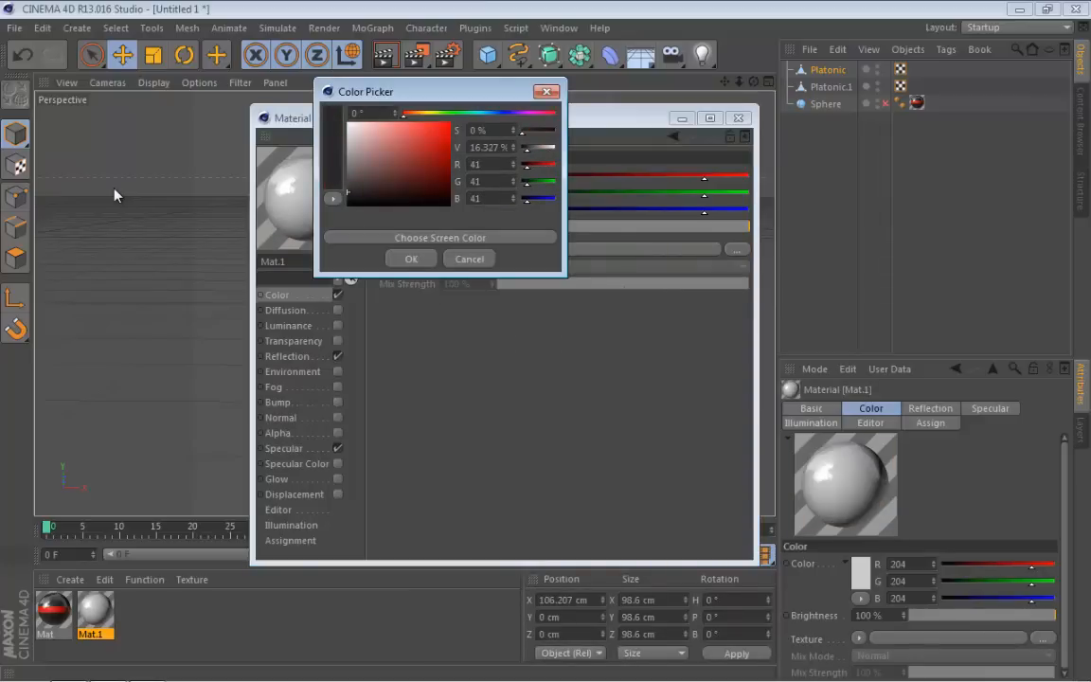
pyautogui.click(411, 259)
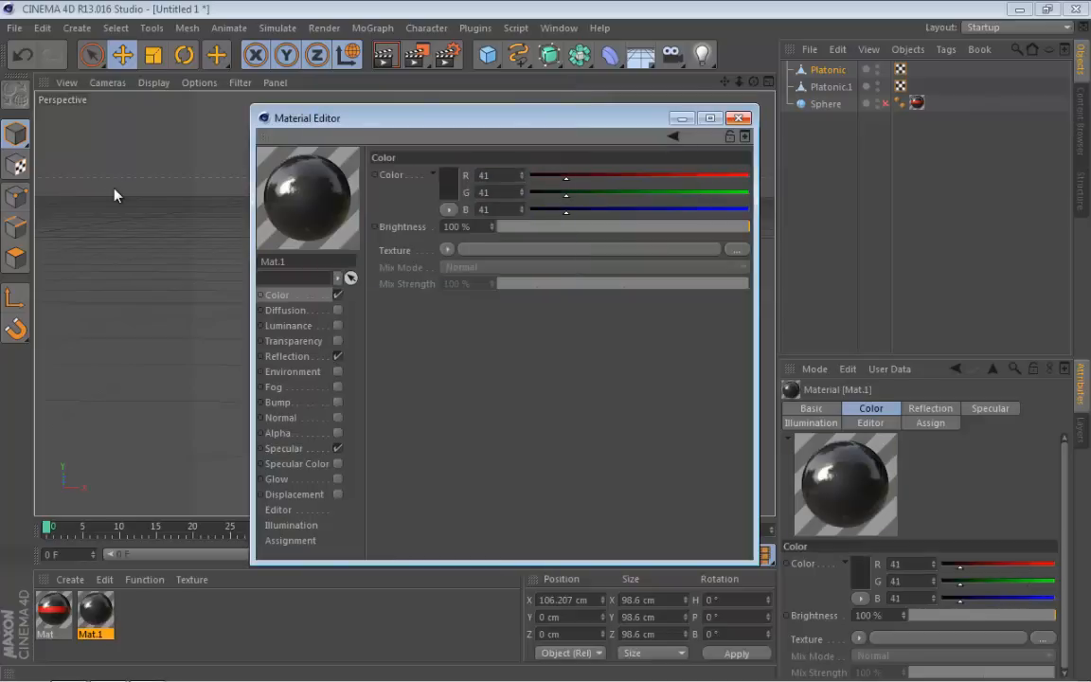
pyautogui.click(739, 118)
# Duplicate the dark grey material and set the new copy's color to pure red, RGB 255, 0, 0.
pyautogui.keyDown('ctrl'); pyautogui.moveTo(94, 611); pyautogui.dragTo(137, 612); pyautogui.keyUp('ctrl')
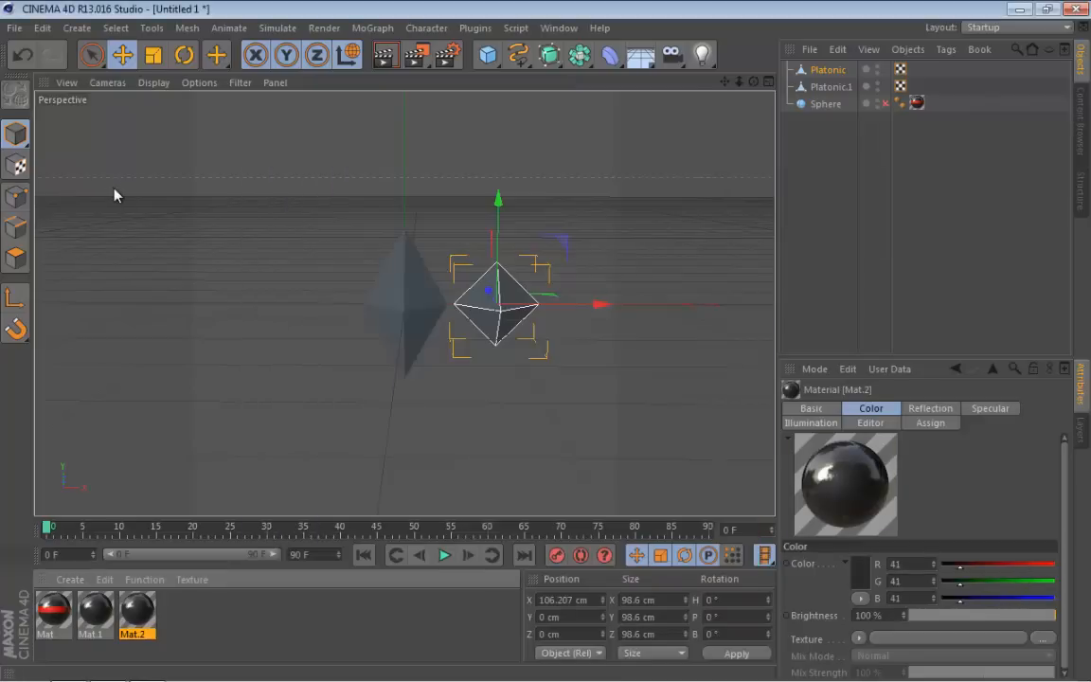
pyautogui.doubleClick(138, 611)
pyautogui.click(453, 192)
pyautogui.click(457, 131)
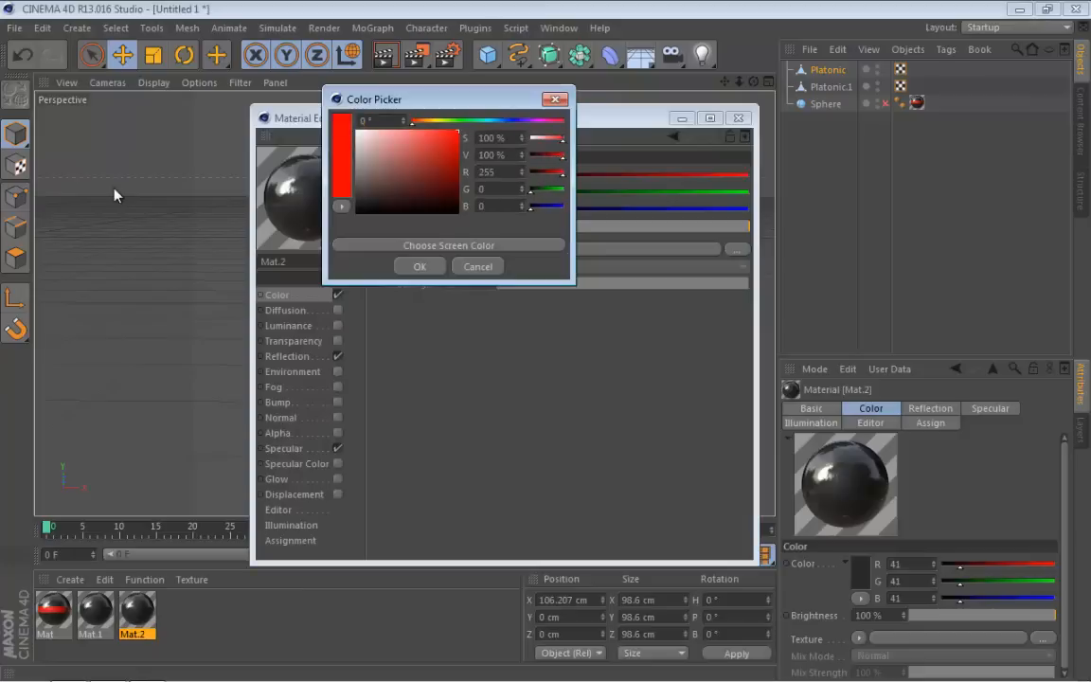
pyautogui.click(419, 266)
pyautogui.click(739, 118)
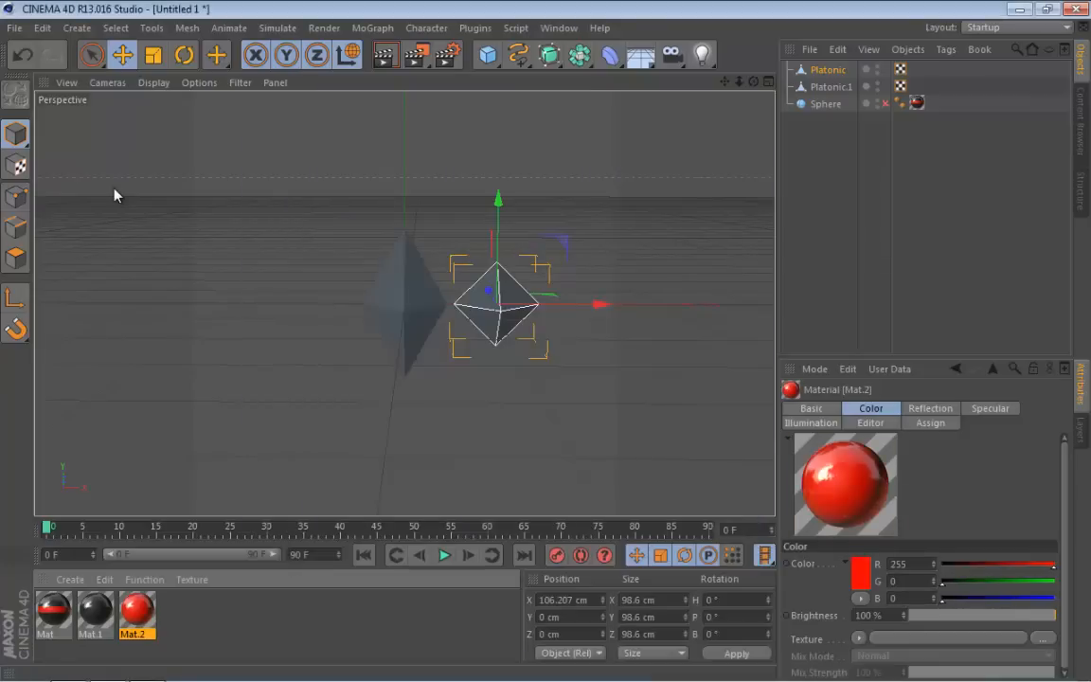
pyautogui.click(246, 617)
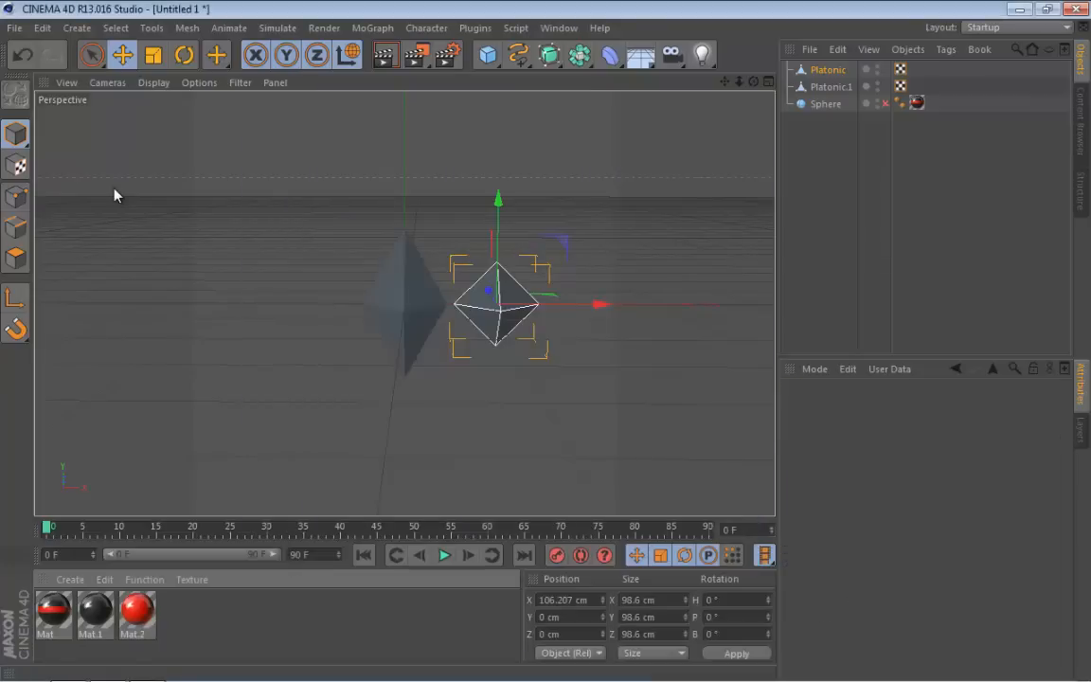
# Assign the red material to the small octahedron and the dark grey material to the stretched one.
pyautogui.moveTo(137, 611); pyautogui.dragTo(498, 304)
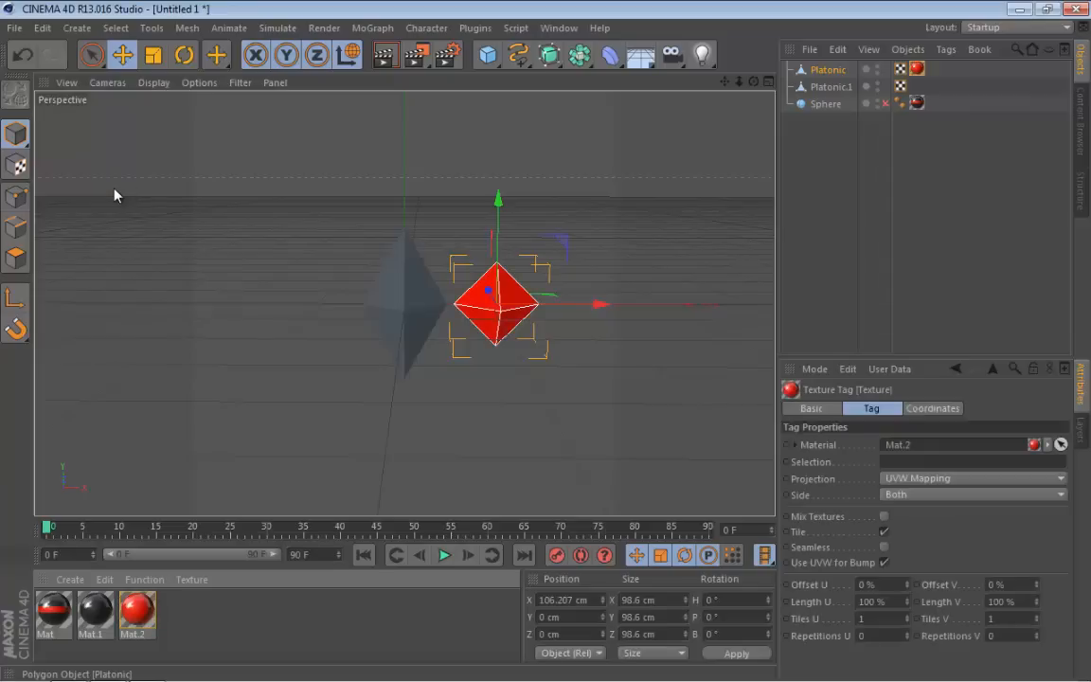
pyautogui.moveTo(137, 611); pyautogui.dragTo(284, 455)
pyautogui.moveTo(113, 186); pyautogui.dragTo(830, 87)
pyautogui.click(853, 190)
pyautogui.moveTo(754, 82)
pyautogui.mouseDown()
pyautogui.moveTo(752, 47)
pyautogui.moveTo(748, 102)
pyautogui.mouseUp()
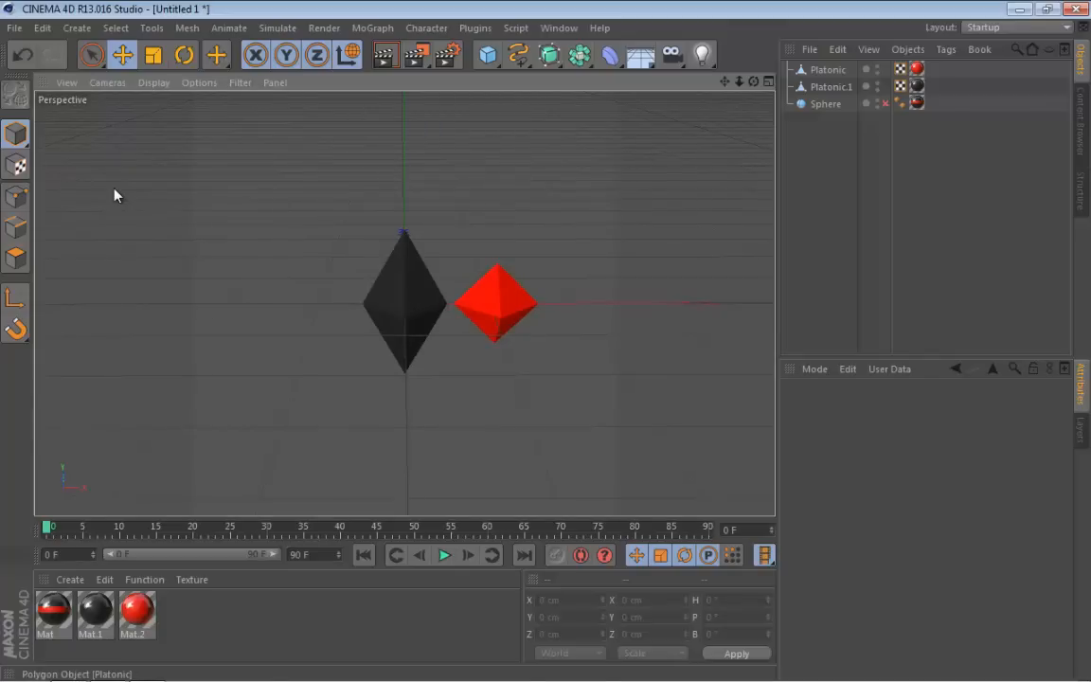
# Set the small red octahedron's X position to 0 cm.
pyautogui.click(830, 86)
pyautogui.click(835, 408)
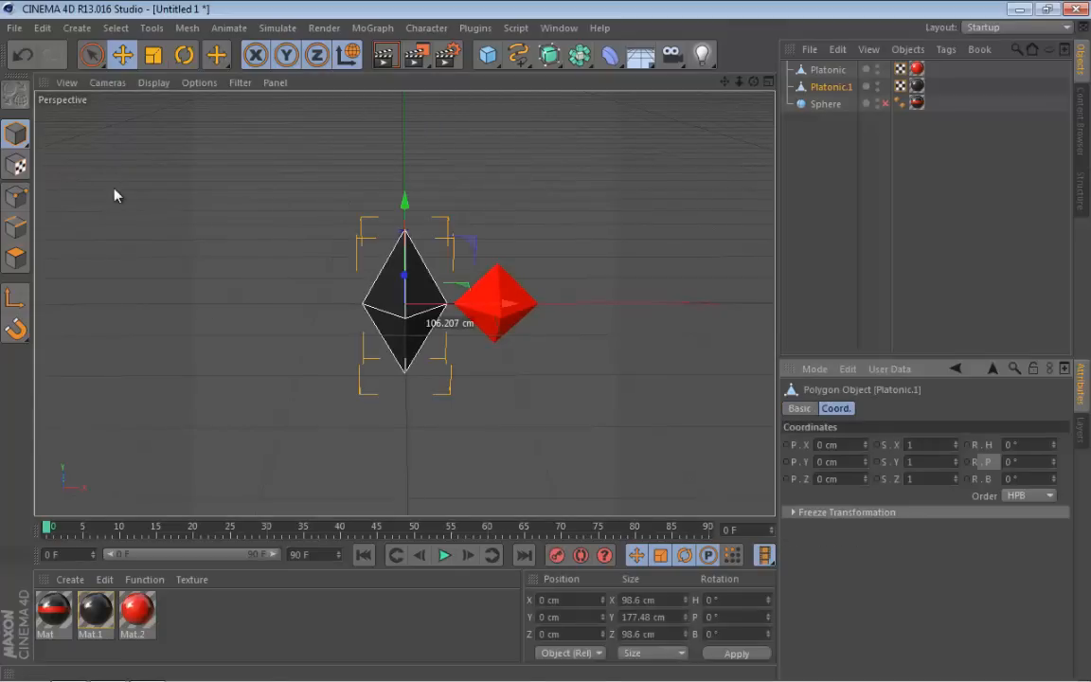
pyautogui.click(828, 69)
pyautogui.doubleClick(851, 445)
pyautogui.write('0')
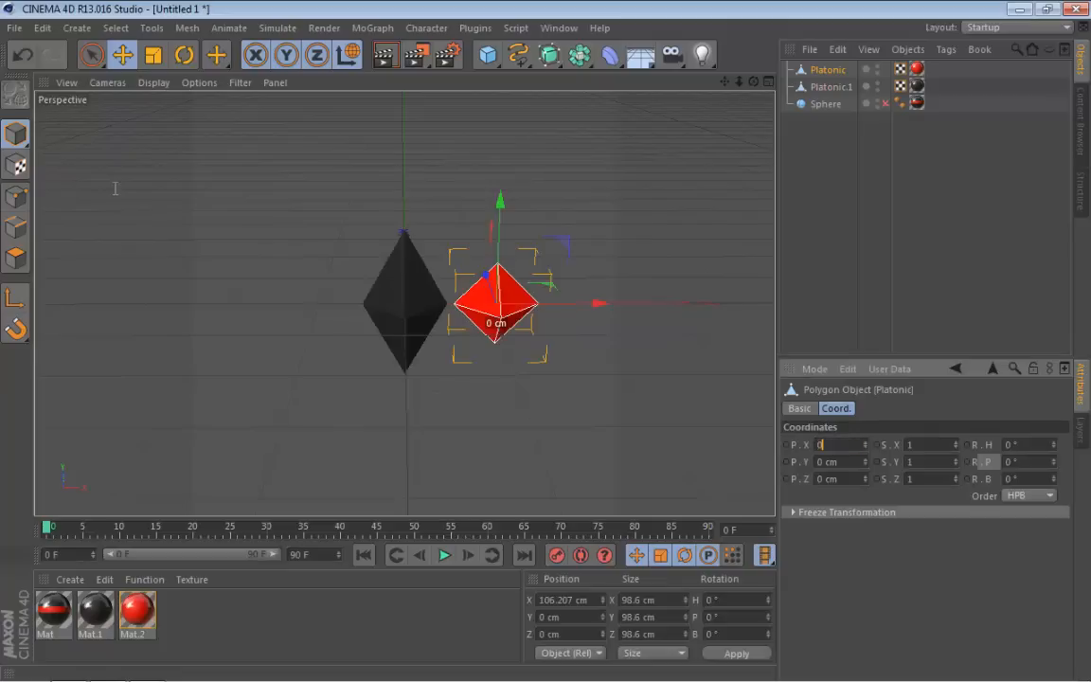
pyautogui.press('Return')
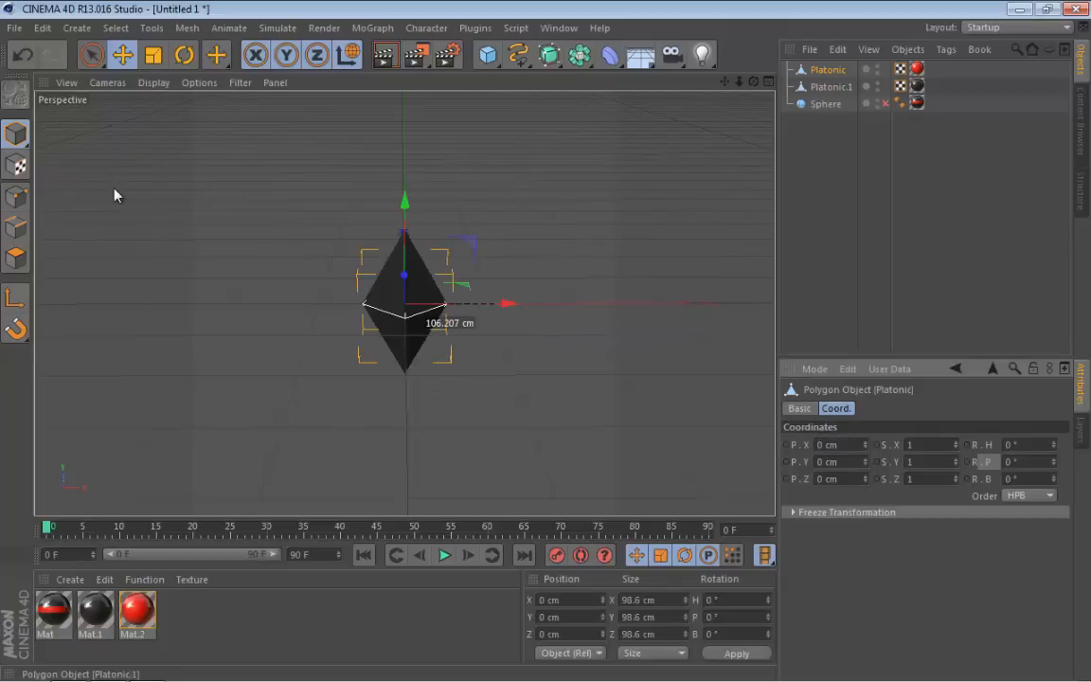
# Check the position coordinates of the stretched octahedron and of both octahedra together, and clear the selection.
pyautogui.click(831, 86)
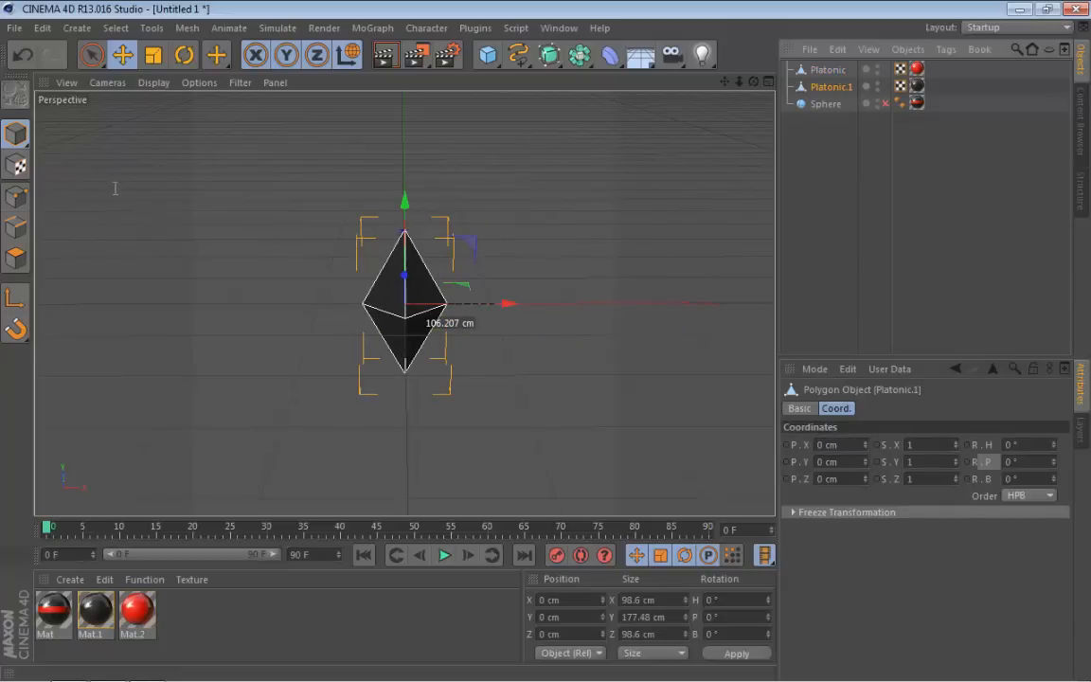
pyautogui.click(832, 152)
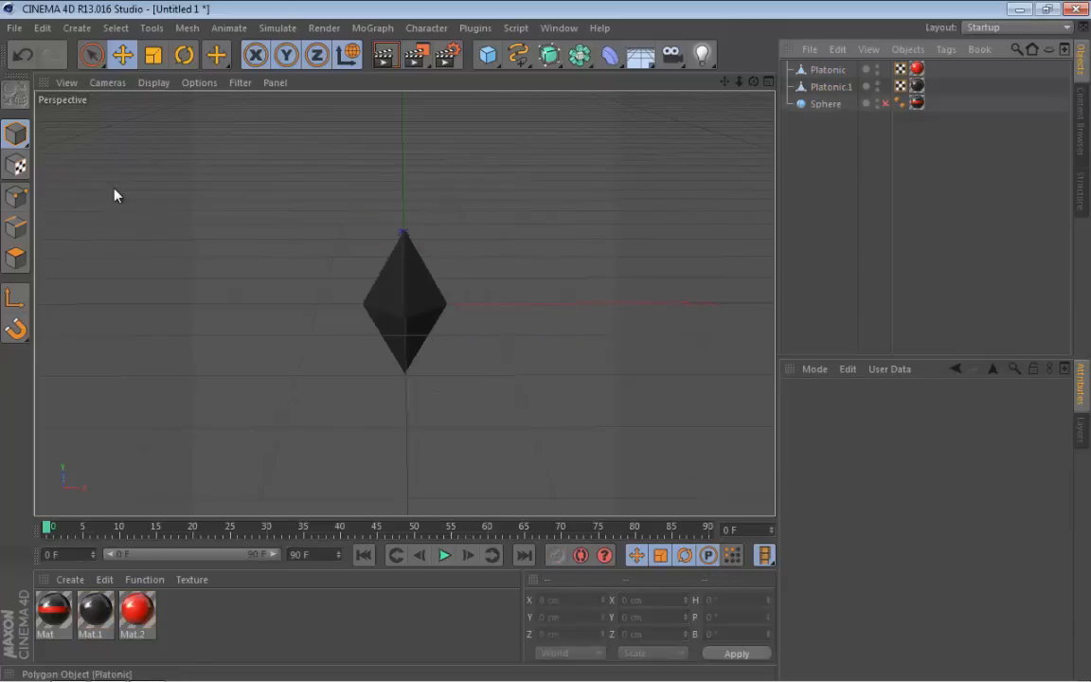
pyautogui.click(827, 69)
pyautogui.keyDown('ctrl'); pyautogui.click(831, 86); pyautogui.keyUp('ctrl')
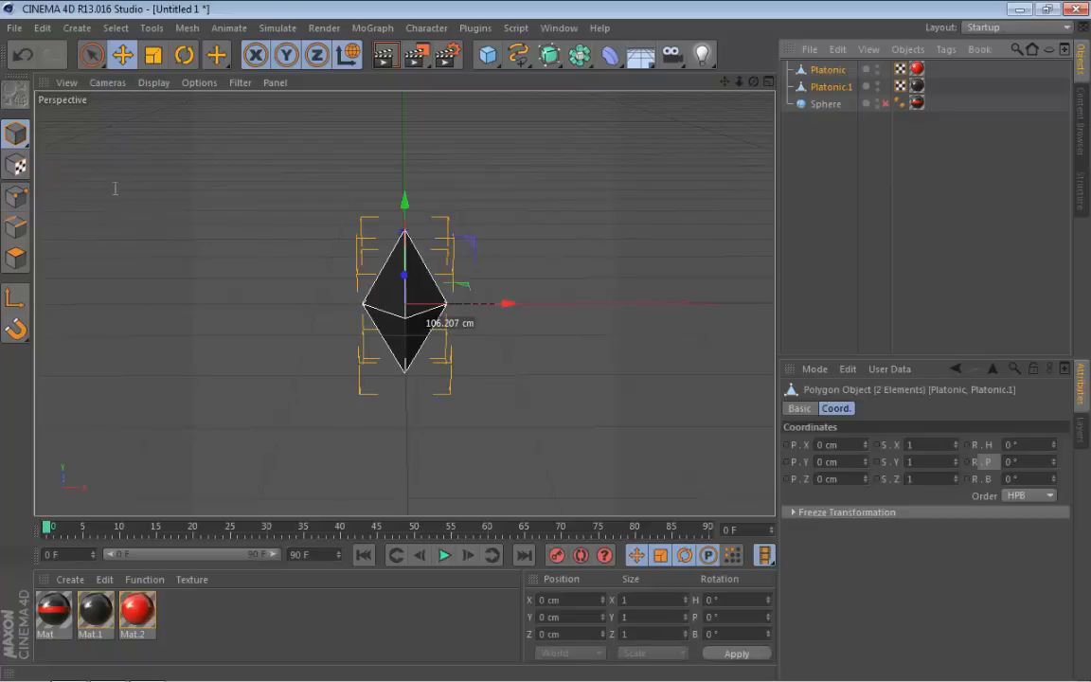
pyautogui.click(114, 189)
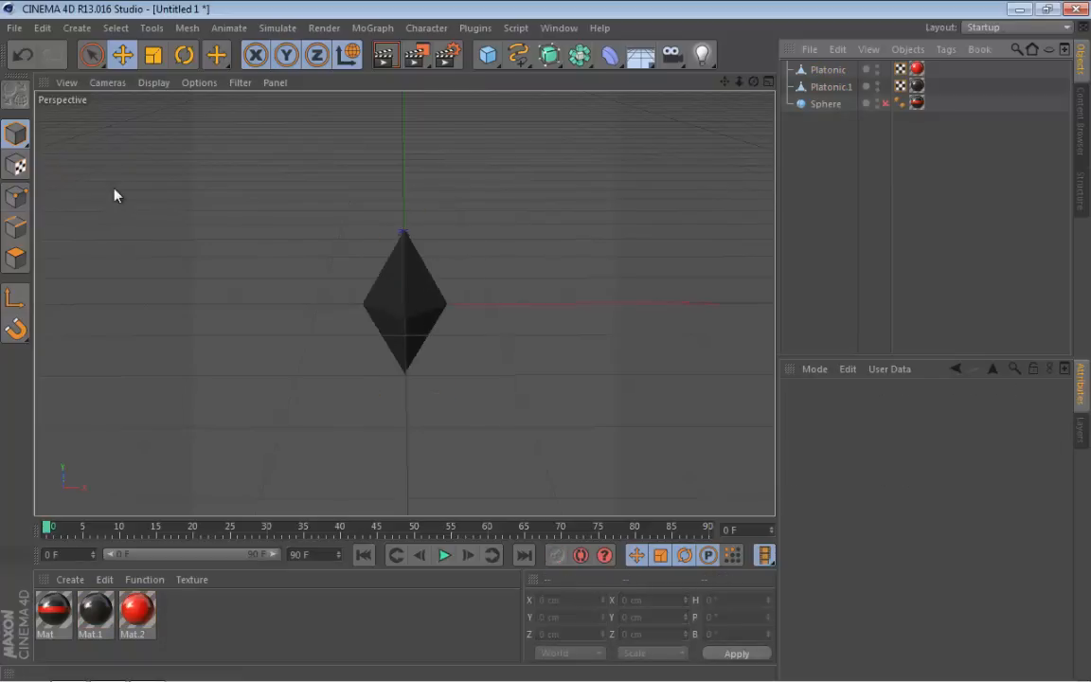
# Add a MoGraph Cloner and make both octahedra its children.
pyautogui.click(372, 28)
pyautogui.click(385, 156)
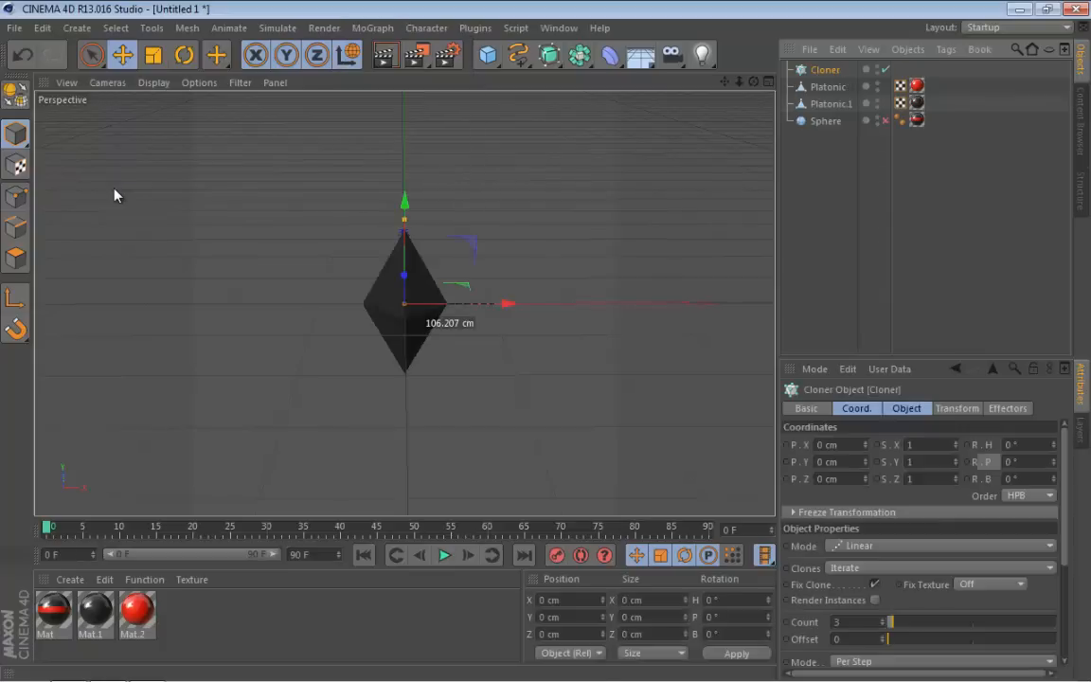
pyautogui.click(828, 86)
pyautogui.keyDown('ctrl'); pyautogui.click(832, 104); pyautogui.keyUp('ctrl')
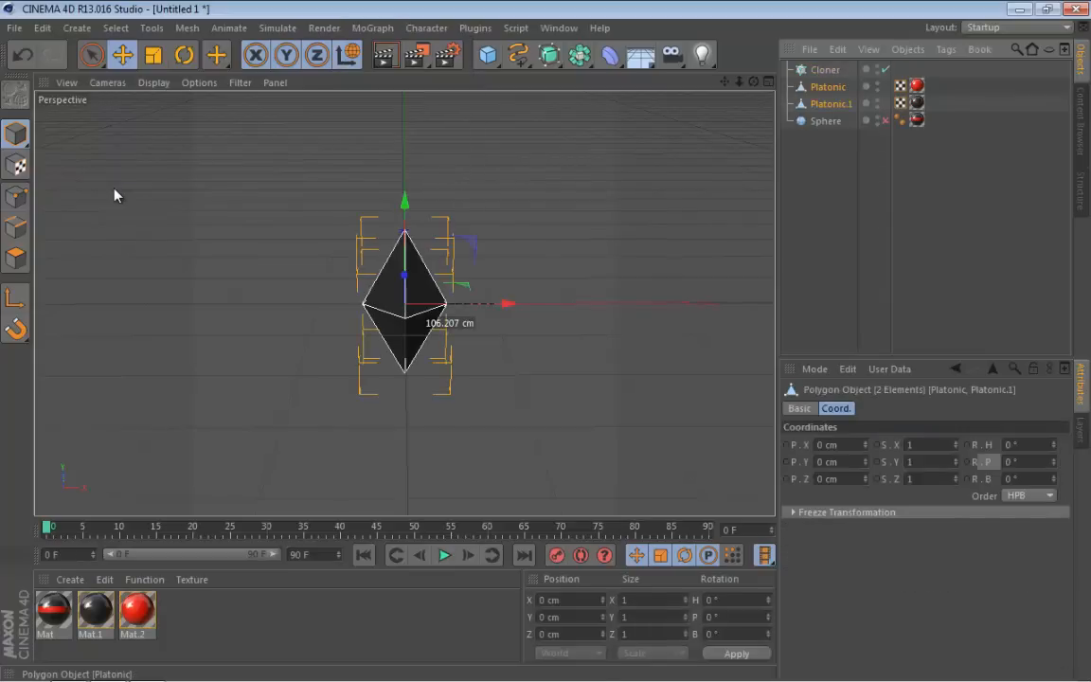
pyautogui.moveTo(831, 103); pyautogui.dragTo(824, 70)
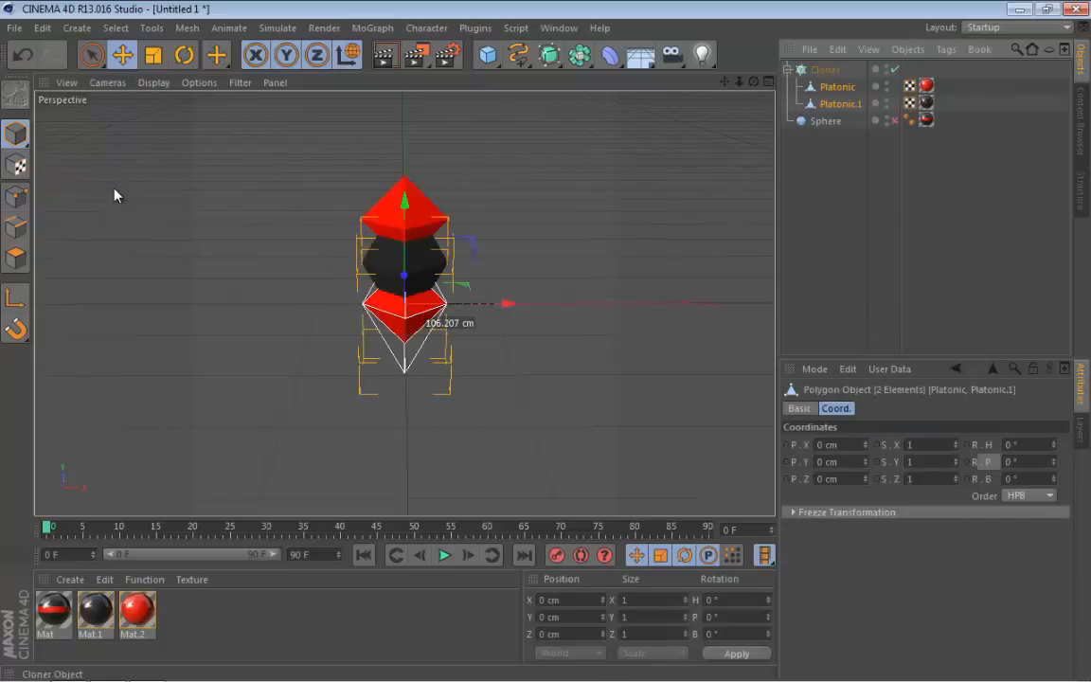
# Re-enable the striped sphere and set the cloner's mode to Radial.
pyautogui.click(825, 69)
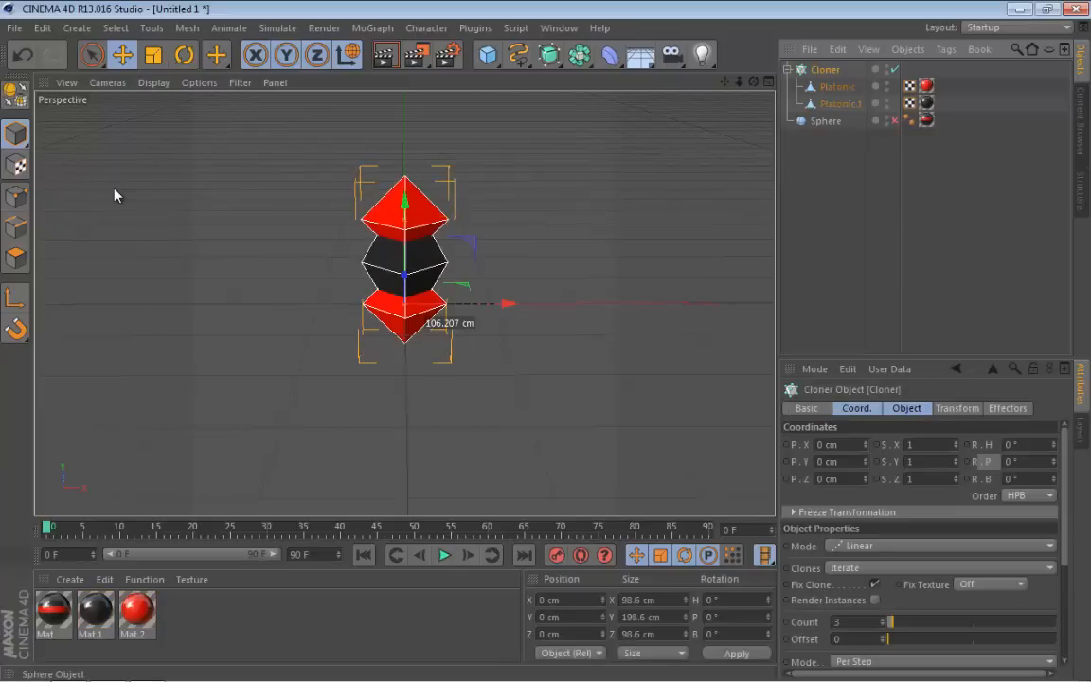
pyautogui.click(894, 120)
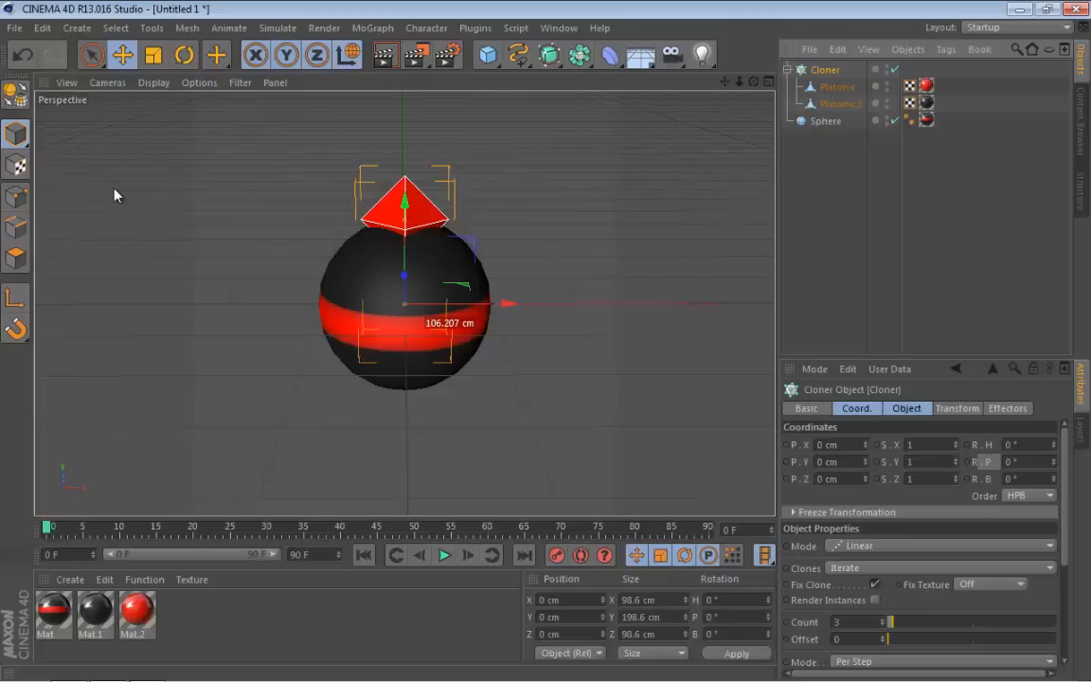
pyautogui.click(907, 408)
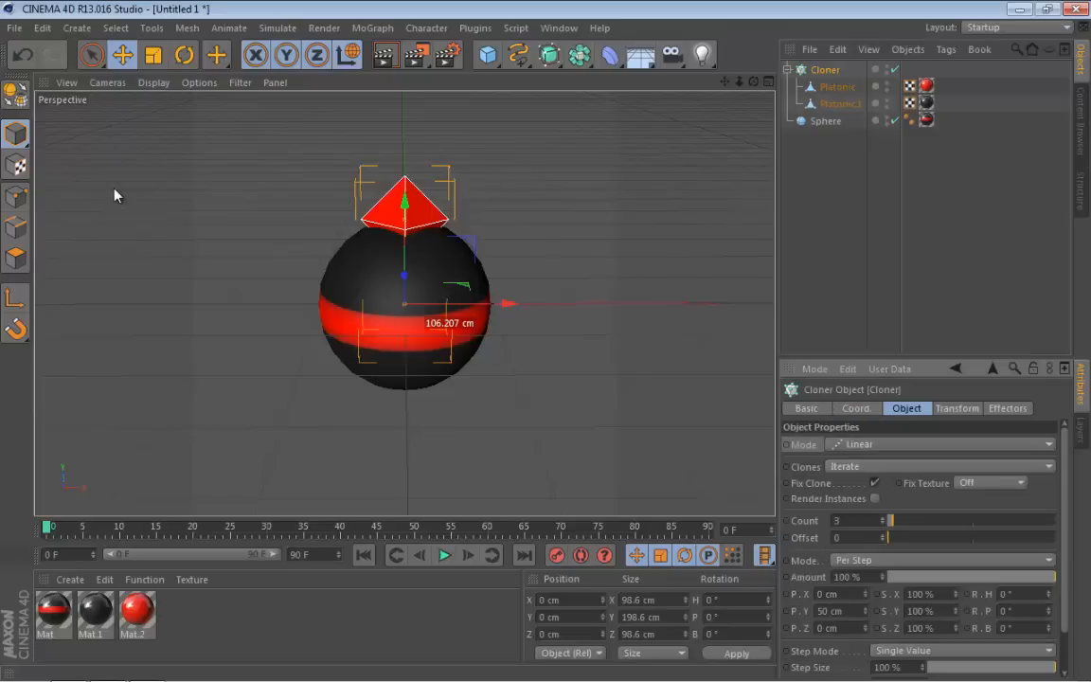
pyautogui.click(938, 444)
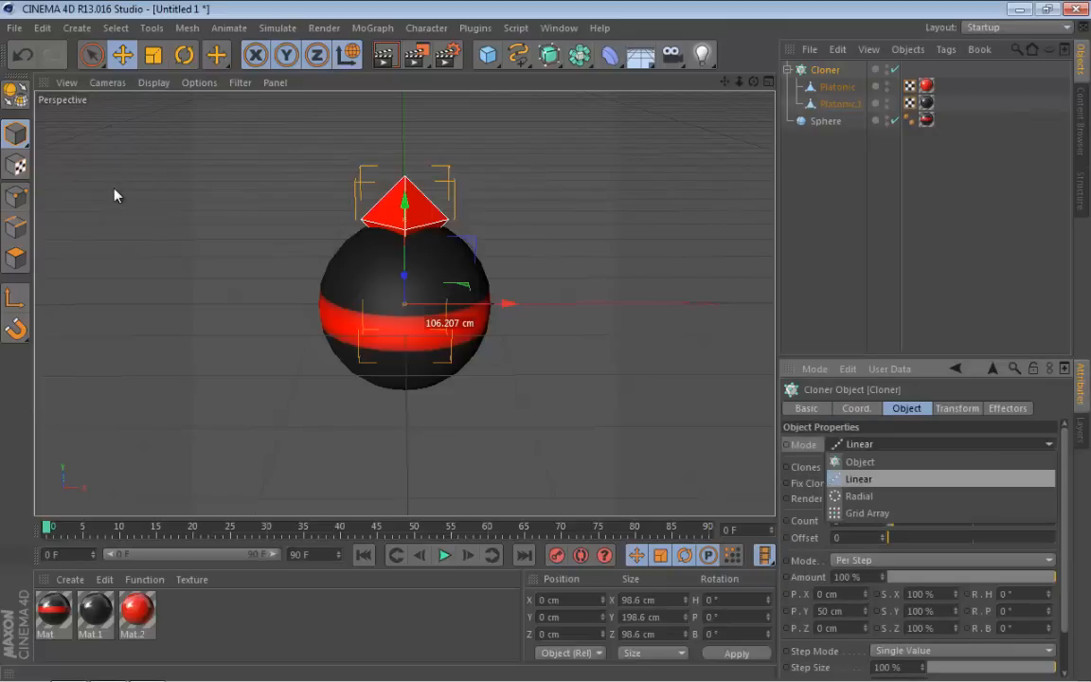
pyautogui.click(859, 496)
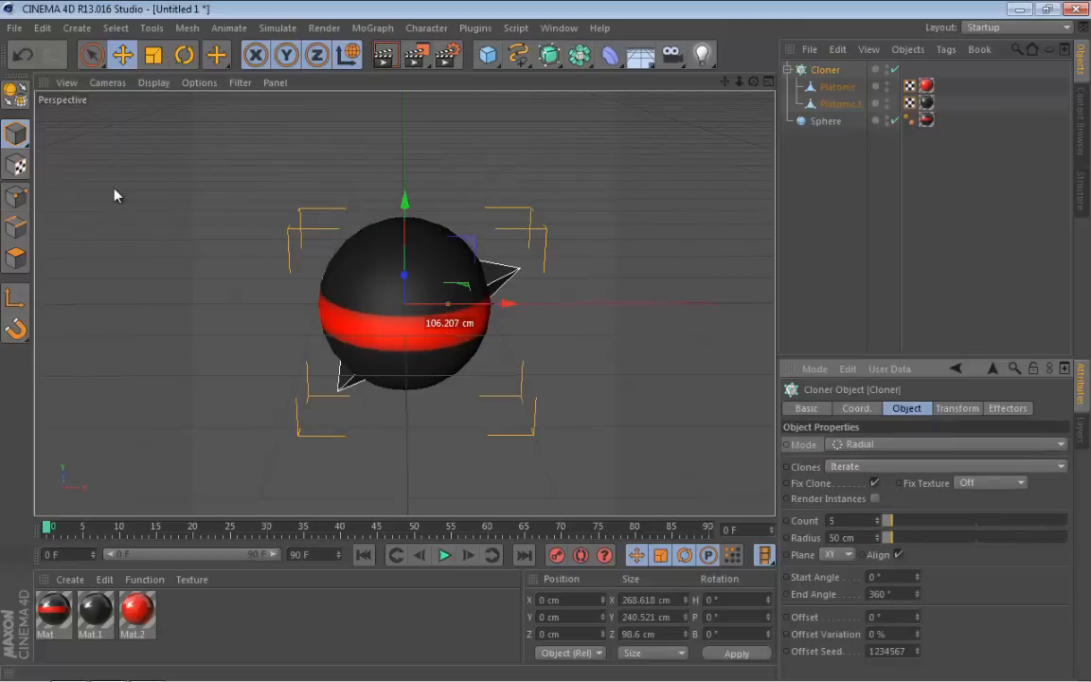
# Set the radial cloner's radius to 208 cm and its count to 8 so the octahedra surround the sphere.
pyautogui.moveTo(891, 538); pyautogui.dragTo(907, 538)
pyautogui.moveTo(877, 538)
pyautogui.mouseDown()
pyautogui.moveTo(877, 490)
pyautogui.moveTo(877, 512)
pyautogui.mouseUp()
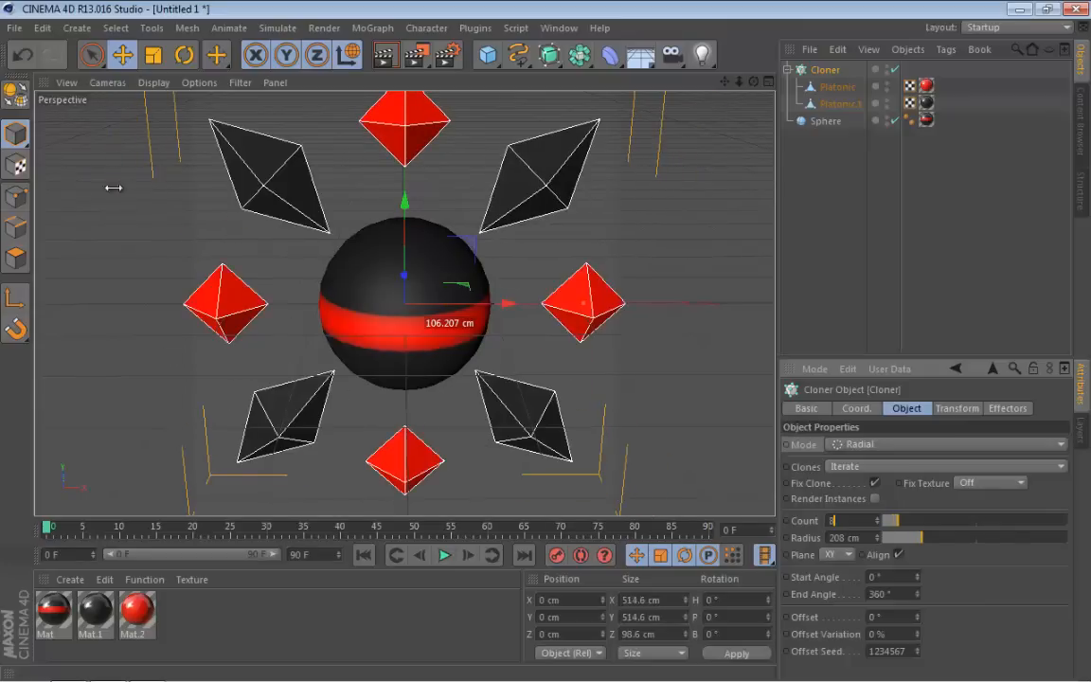
pyautogui.moveTo(754, 83)
pyautogui.mouseDown()
pyautogui.moveTo(754, 42)
pyautogui.moveTo(752, 82)
pyautogui.mouseUp()
pyautogui.scroll(-2, 451, 206)
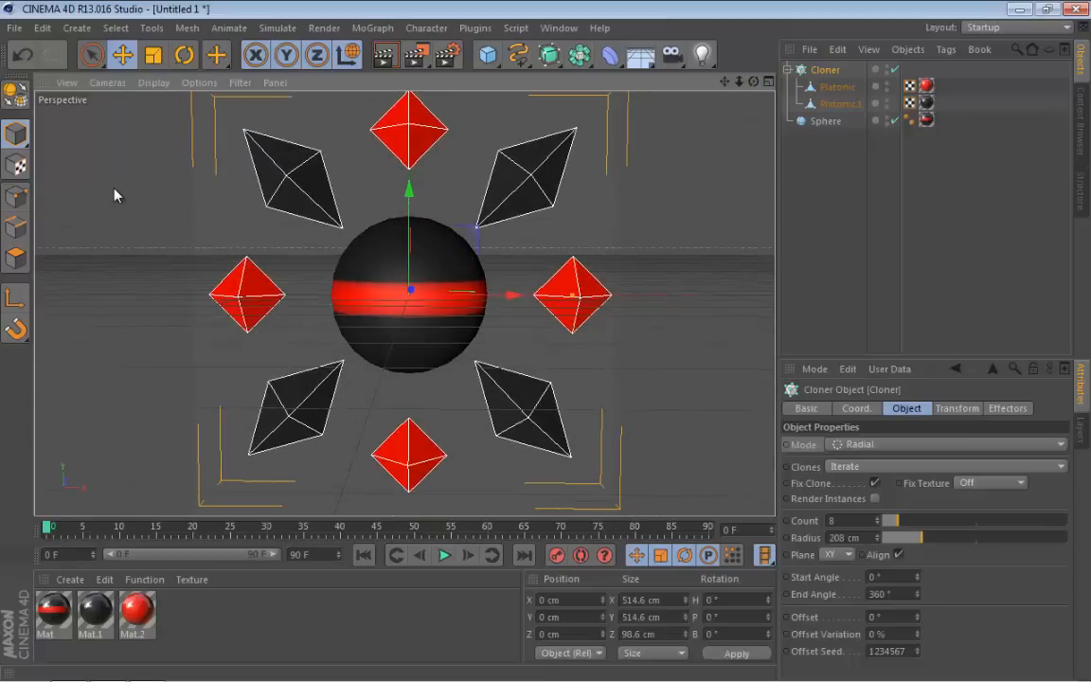
pyautogui.keyDown('alt'); pyautogui.moveTo(116, 195); pyautogui.dragTo(110, 223, button='middle'); pyautogui.keyUp('alt')
pyautogui.moveTo(114, 190)
pyautogui.keyDown('alt'); pyautogui.mouseDown()
pyautogui.moveTo(114, 213)
pyautogui.moveTo(134, 198)
pyautogui.moveTo(116, 178)
pyautogui.moveTo(114, 209)
pyautogui.moveTo(114, 182)
pyautogui.mouseUp(); pyautogui.keyUp('alt')
pyautogui.scroll(-4, 115, 195)
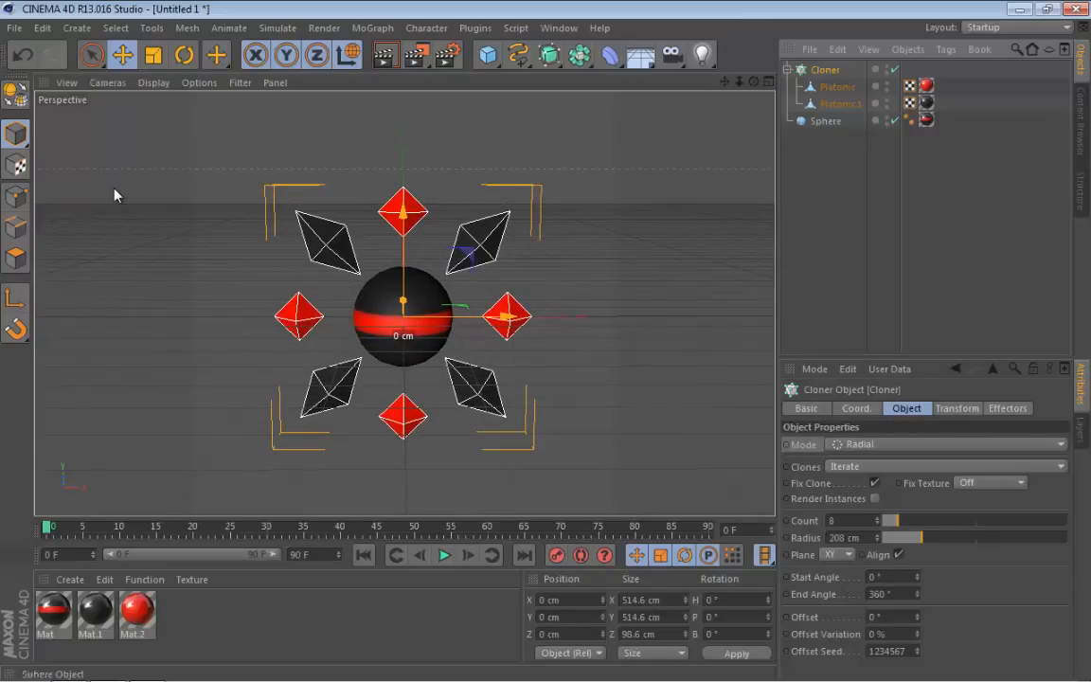
# Try a heading rotation of 100° in the cloner's Transform settings, undo it, and reselect the cloner.
pyautogui.click(957, 408)
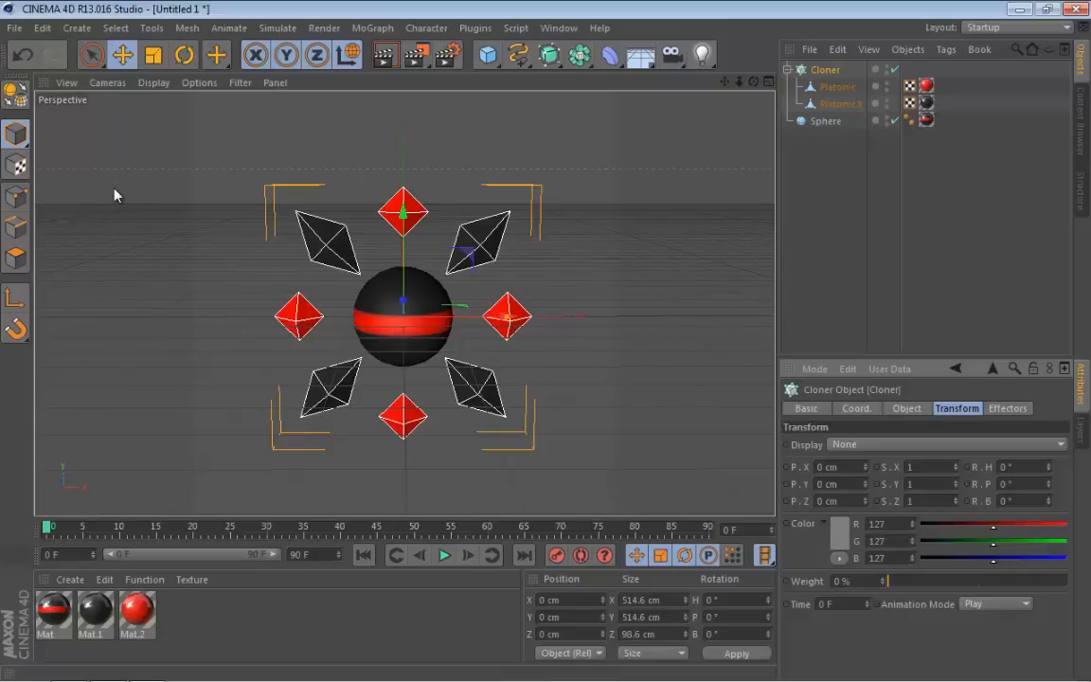
pyautogui.moveTo(1048, 467); pyautogui.dragTo(1048, 371)
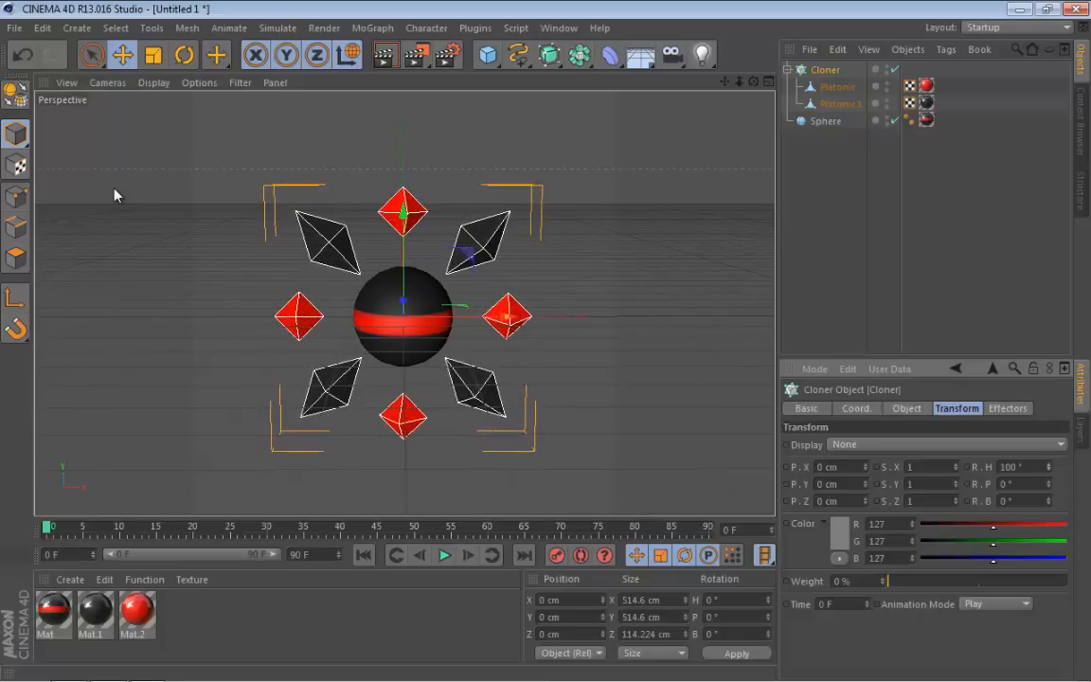
pyautogui.hotkey('ctrl', 'z')
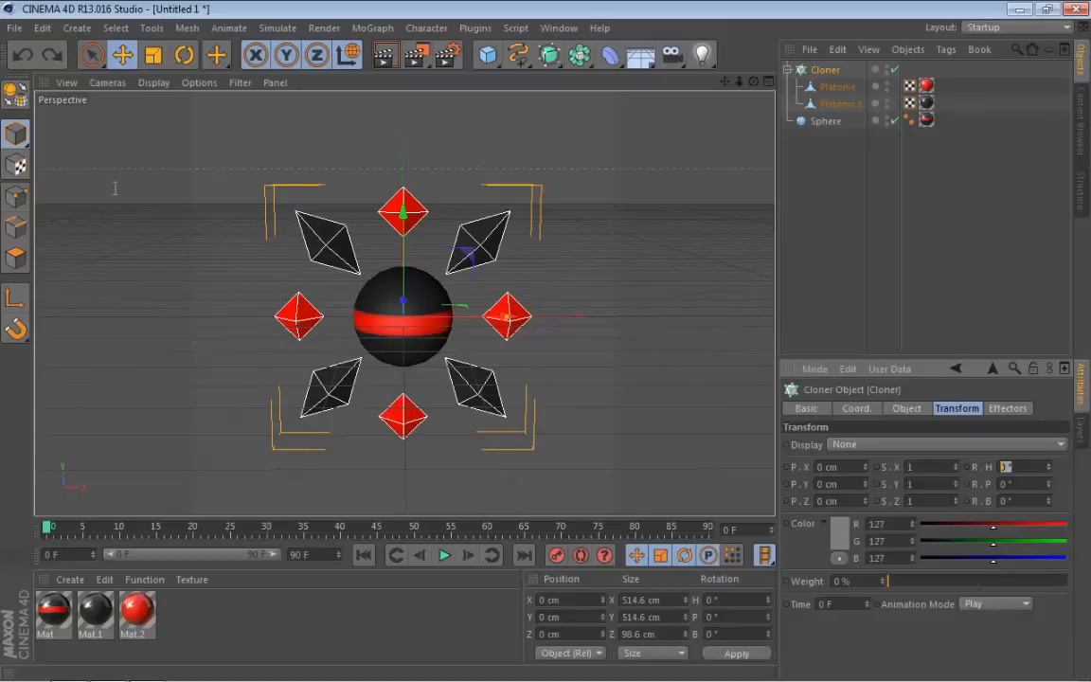
pyautogui.click(284, 621)
pyautogui.click(825, 70)
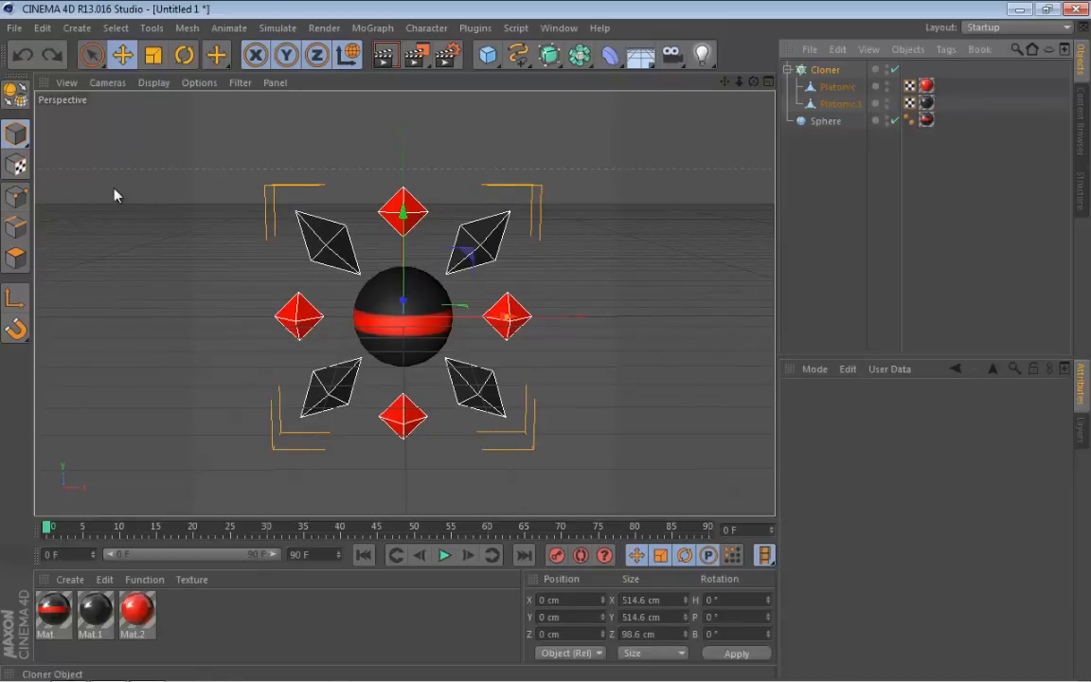
# Keyframe the clones' heading rotation at 0° on frame 0 and 360° on frame 90, and show its F-curve.
pyautogui.keyDown('ctrl'); pyautogui.click(967, 467); pyautogui.keyUp('ctrl')
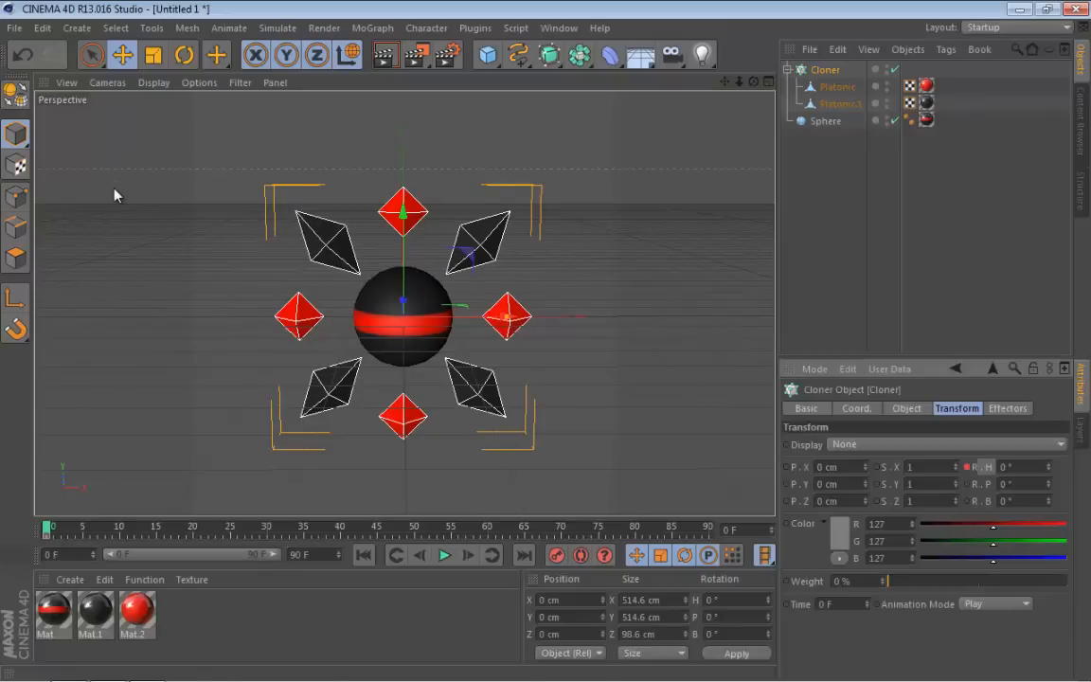
pyautogui.click(524, 555)
pyautogui.rightClick(984, 466)
pyautogui.moveTo(881, 364)
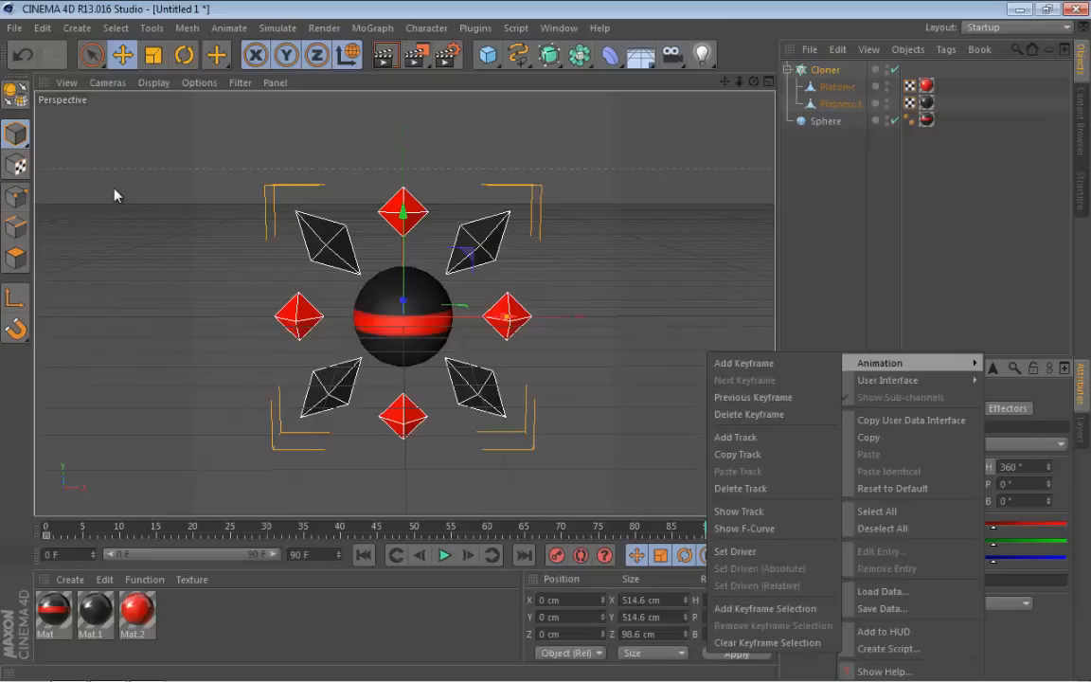
pyautogui.click(745, 528)
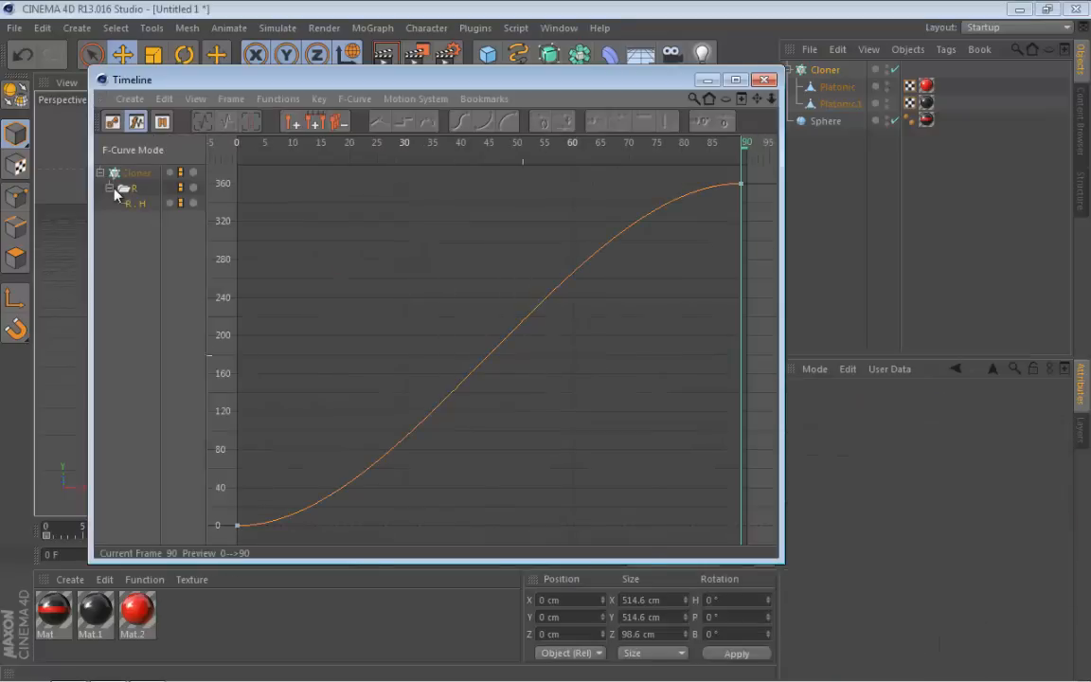
# Try Reset Relative on the cloner's heading F-curve and minimize the timeline window.
pyautogui.rightClick(509, 237)
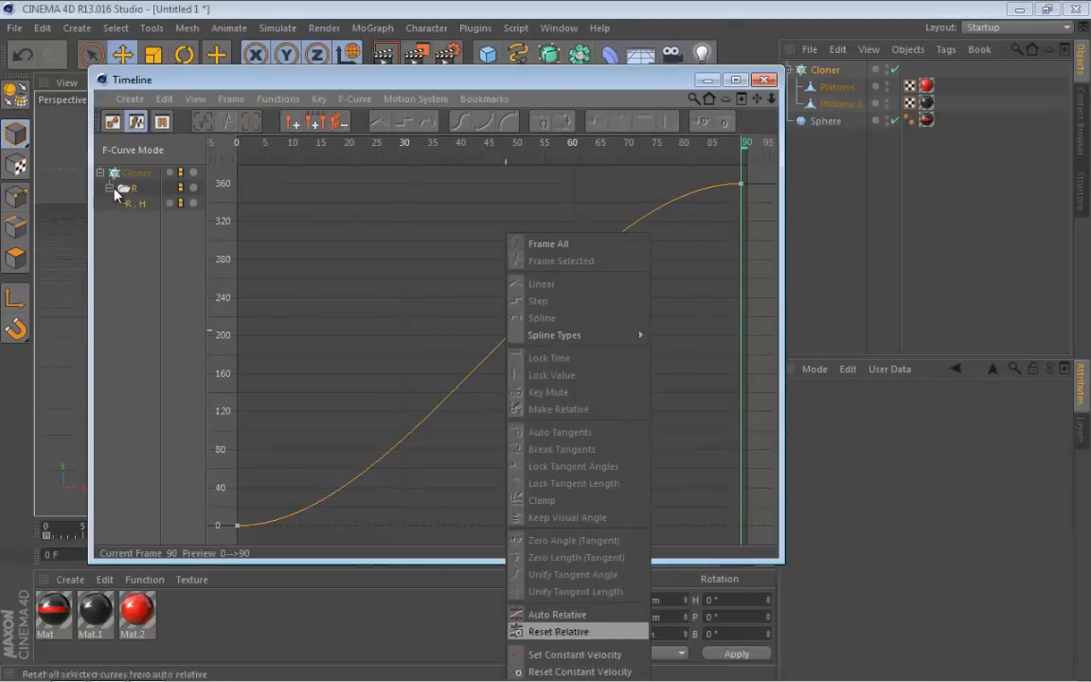
pyautogui.click(559, 630)
pyautogui.click(707, 79)
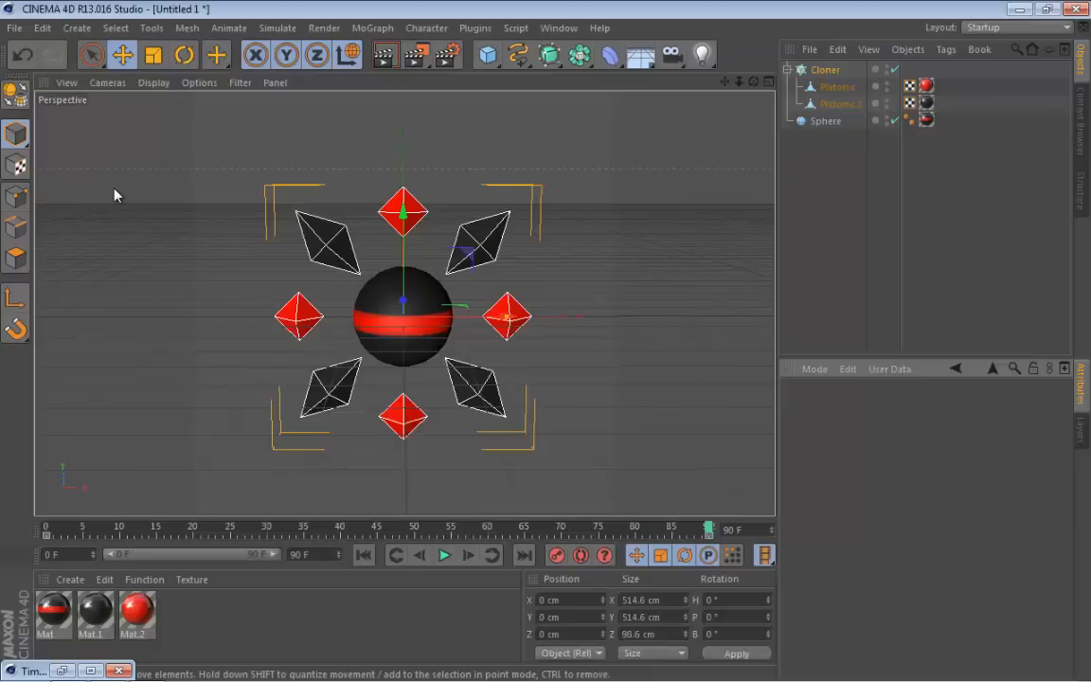
# Play the clone rotation from an angled view, stop it, and return to frame 0.
pyautogui.keyDown('alt'); pyautogui.moveTo(530, 284); pyautogui.dragTo(454, 307); pyautogui.keyUp('alt')
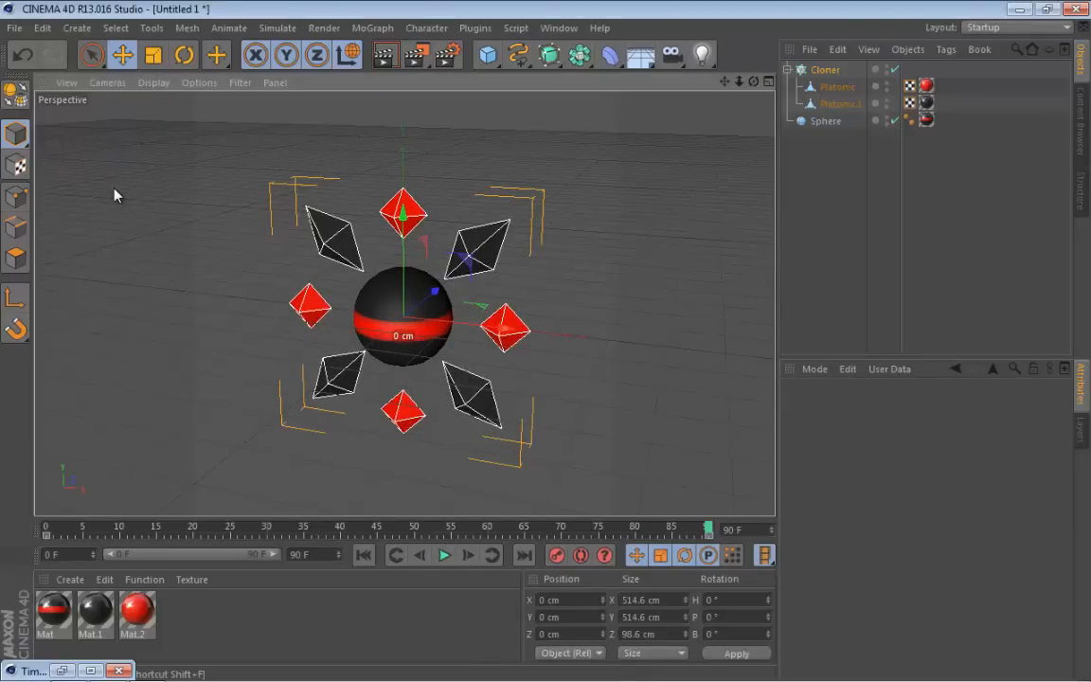
pyautogui.press('F8')
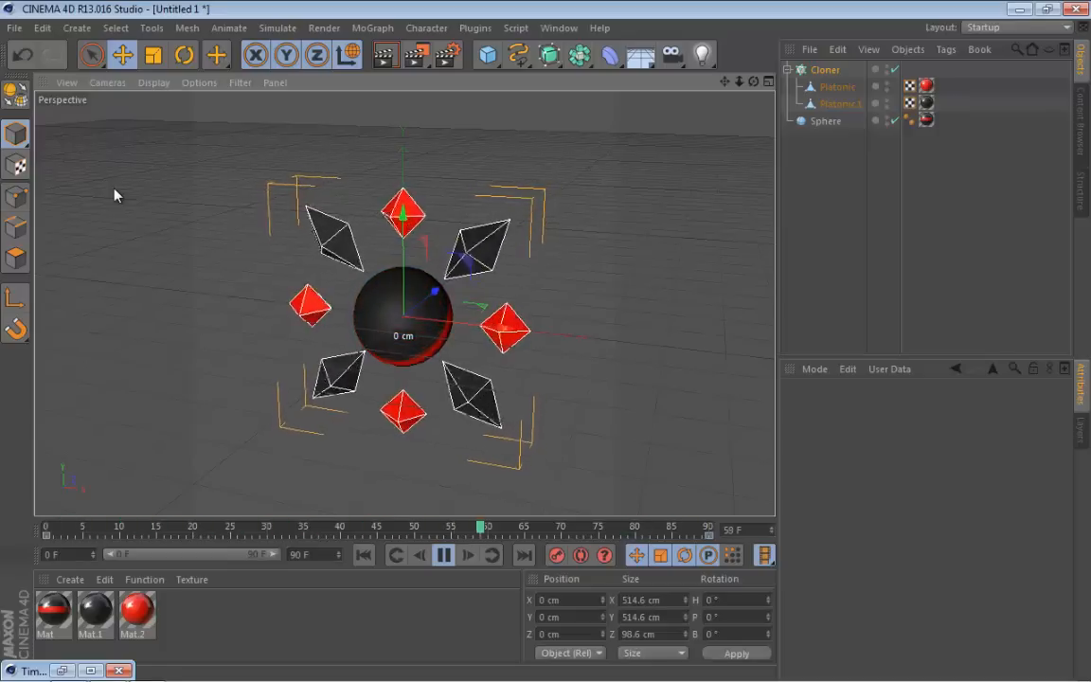
pyautogui.press('F8')
pyautogui.hotkey('shift', 'f')
# Set constant velocity on the cloner's heading F-curve and close the timeline window.
pyautogui.click(90, 670)
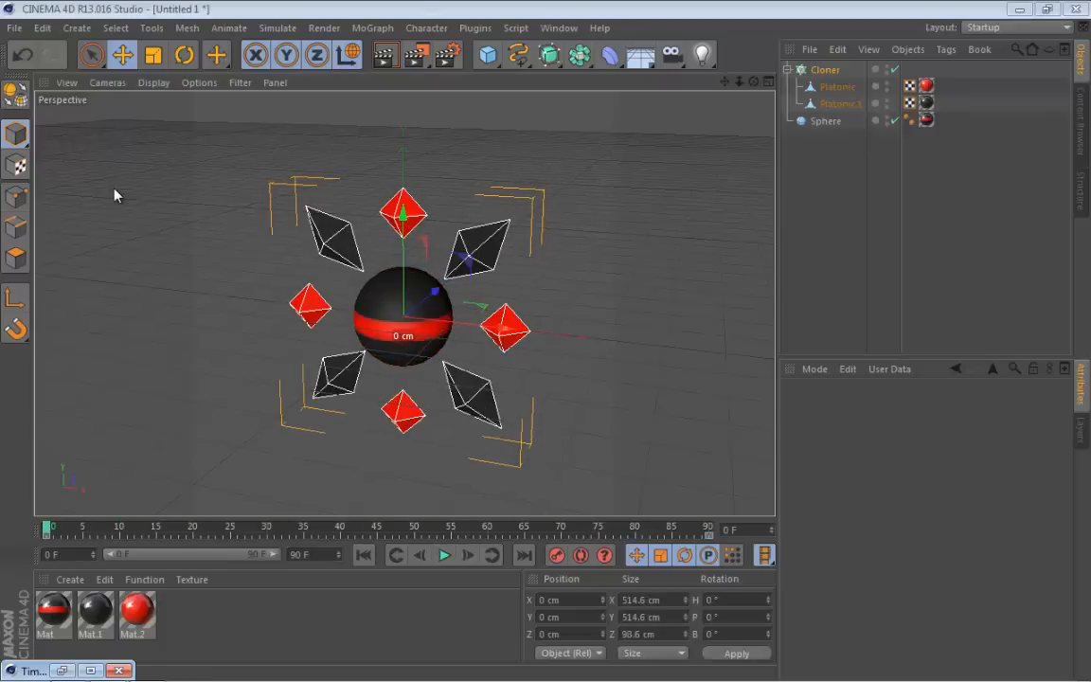
pyautogui.moveTo(571, 273); pyautogui.dragTo(620, 379)
pyautogui.rightClick(628, 374)
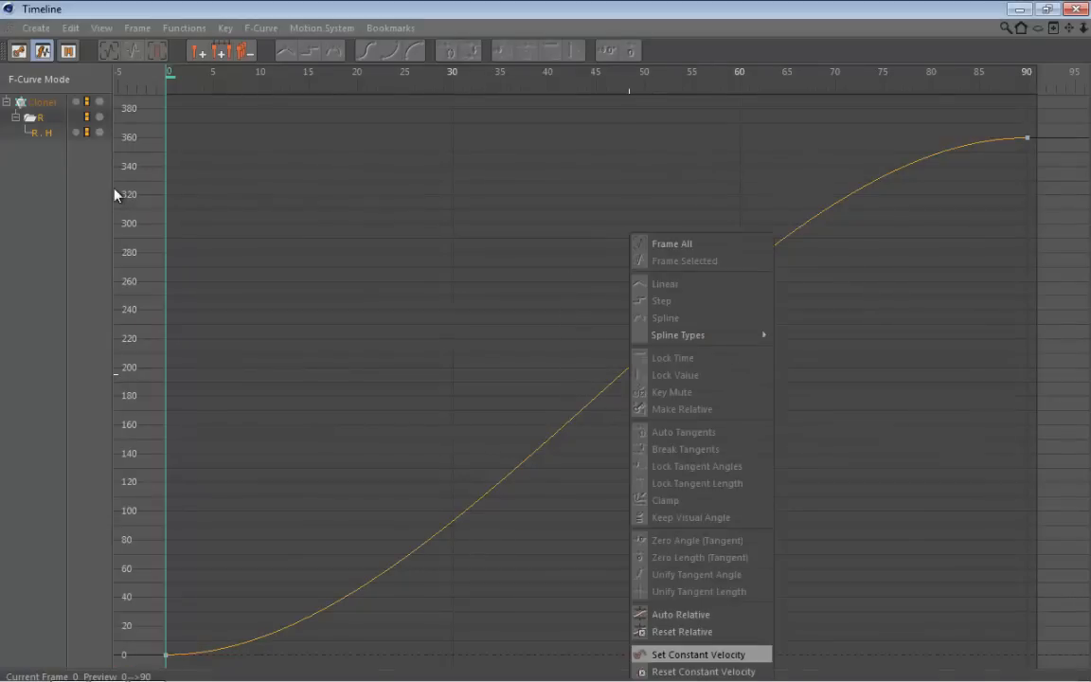
pyautogui.press('Return')
pyautogui.hotkey('alt', 'F4')
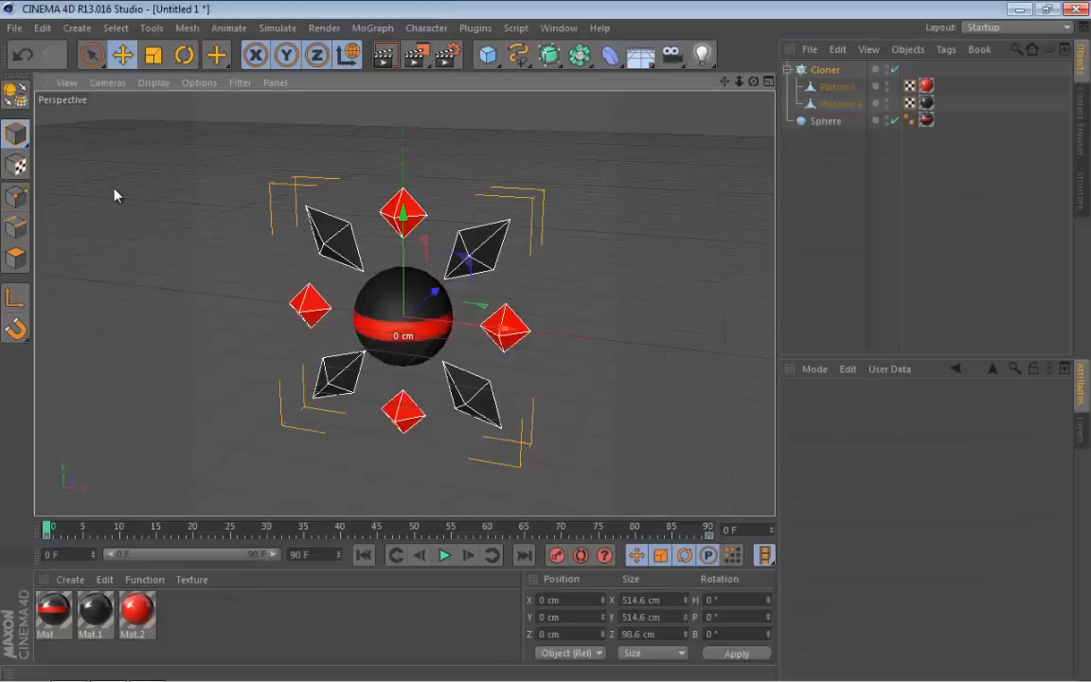
# Preview the constant-speed rotation from the start, clear the selection, and return to frame 0 with a frontal view.
pyautogui.hotkey('shift', 'f')
pyautogui.press('F8')
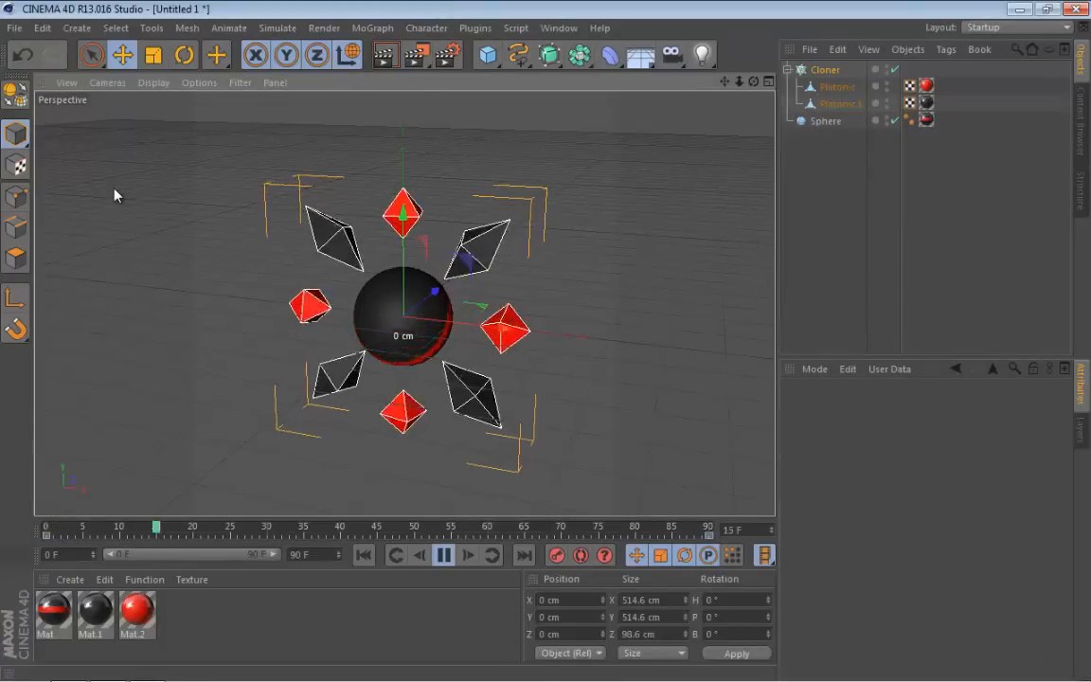
pyautogui.click(113, 195)
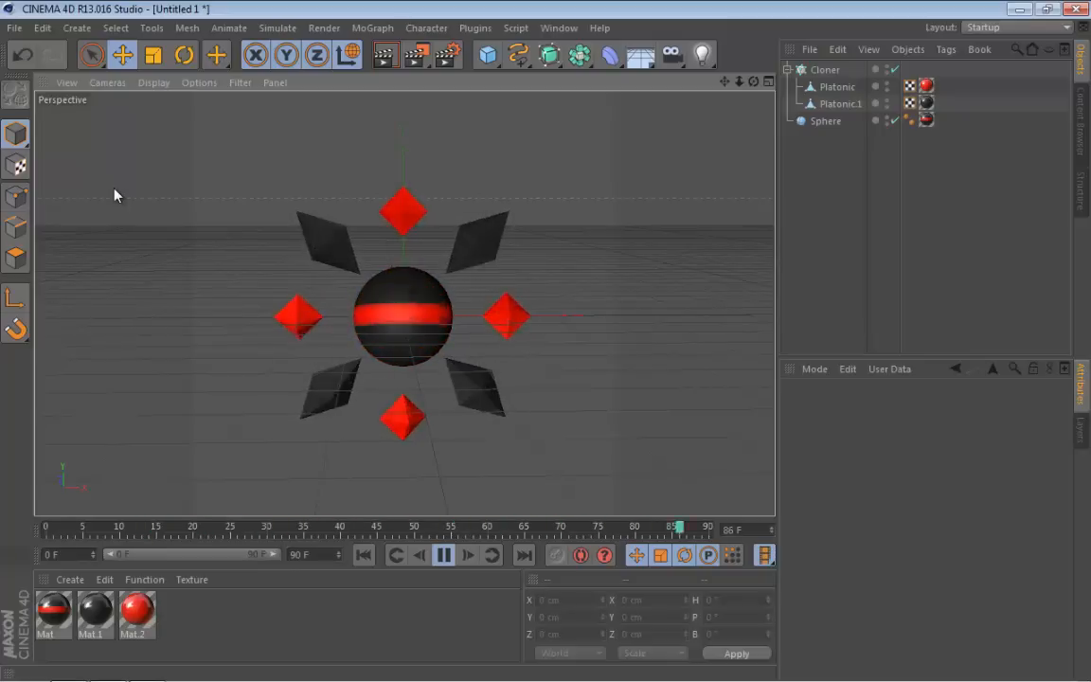
pyautogui.press('F8')
pyautogui.hotkey('shift', 'f')
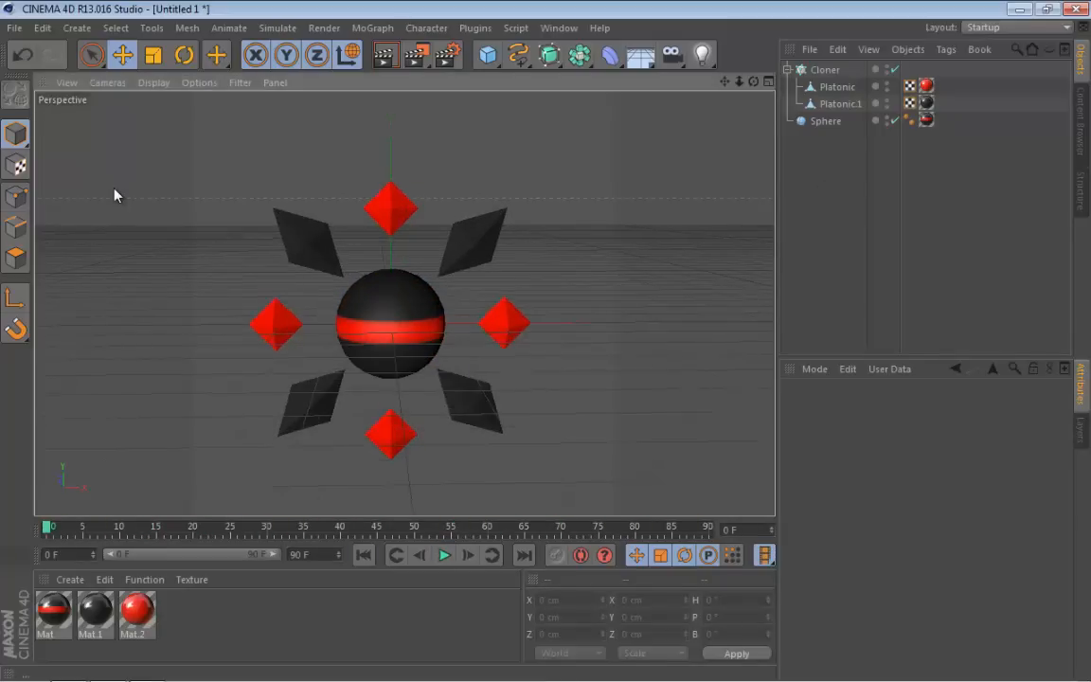
pyautogui.keyDown('alt'); pyautogui.moveTo(116, 195); pyautogui.dragTo(117, 175); pyautogui.keyUp('alt')
pyautogui.keyDown('alt'); pyautogui.moveTo(115, 195); pyautogui.dragTo(120, 190, button='middle'); pyautogui.keyUp('alt')
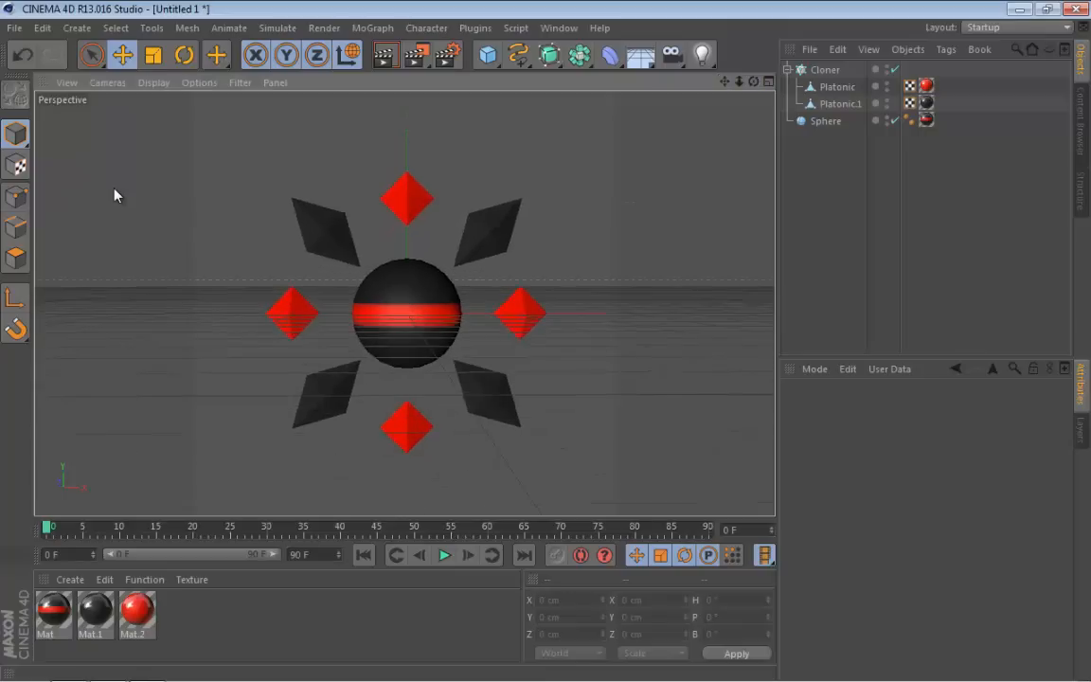
pyautogui.moveTo(116, 195)
pyautogui.keyDown('alt'); pyautogui.mouseDown()
pyautogui.moveTo(115, 216)
pyautogui.moveTo(118, 199)
pyautogui.mouseUp(); pyautogui.keyUp('alt')
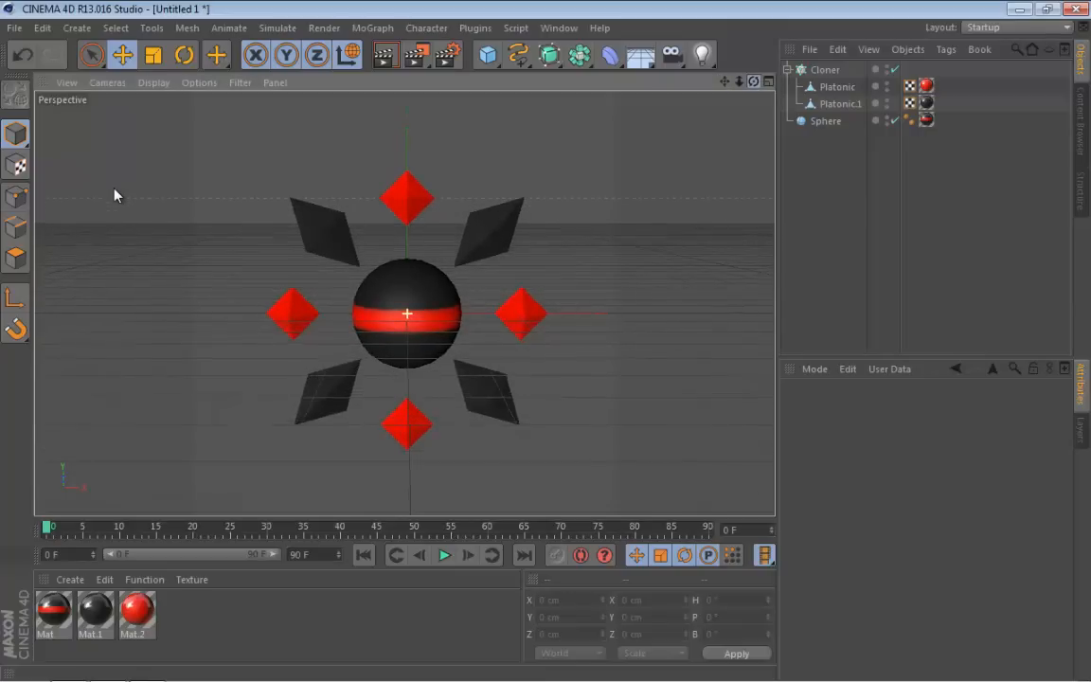
# Duplicate the cloner and place the copy inside a new Atom Array object.
pyautogui.click(825, 70)
pyautogui.click(787, 70)
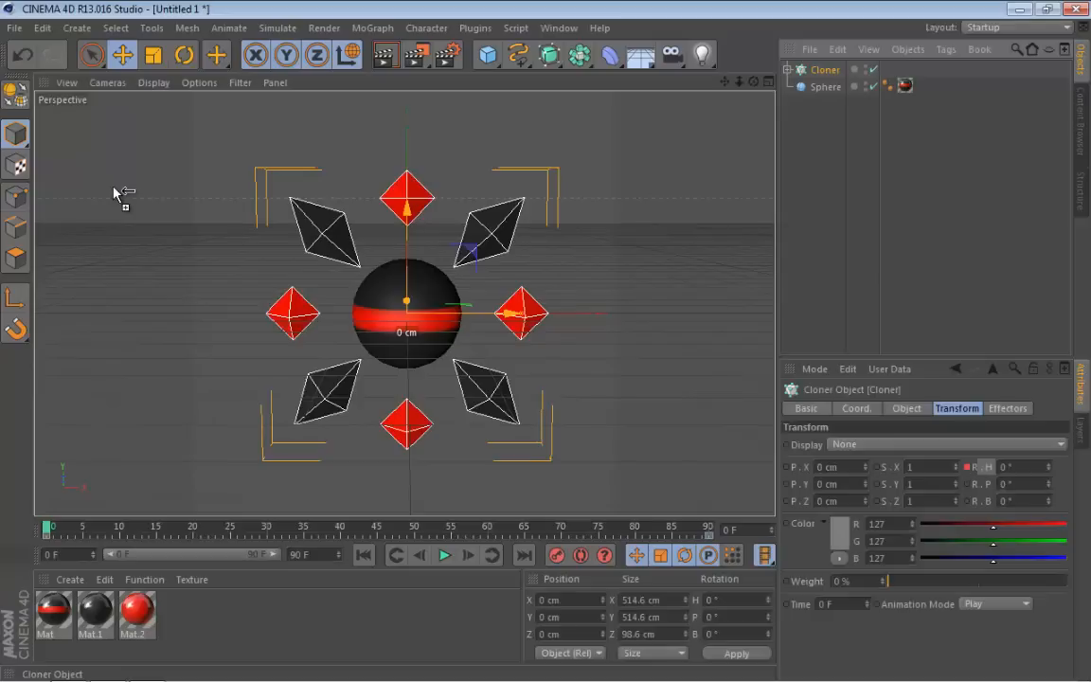
pyautogui.keyDown('ctrl'); pyautogui.moveTo(825, 70); pyautogui.dragTo(825, 64); pyautogui.keyUp('ctrl')
pyautogui.moveTo(579, 55); pyautogui.dragTo(779, 72)
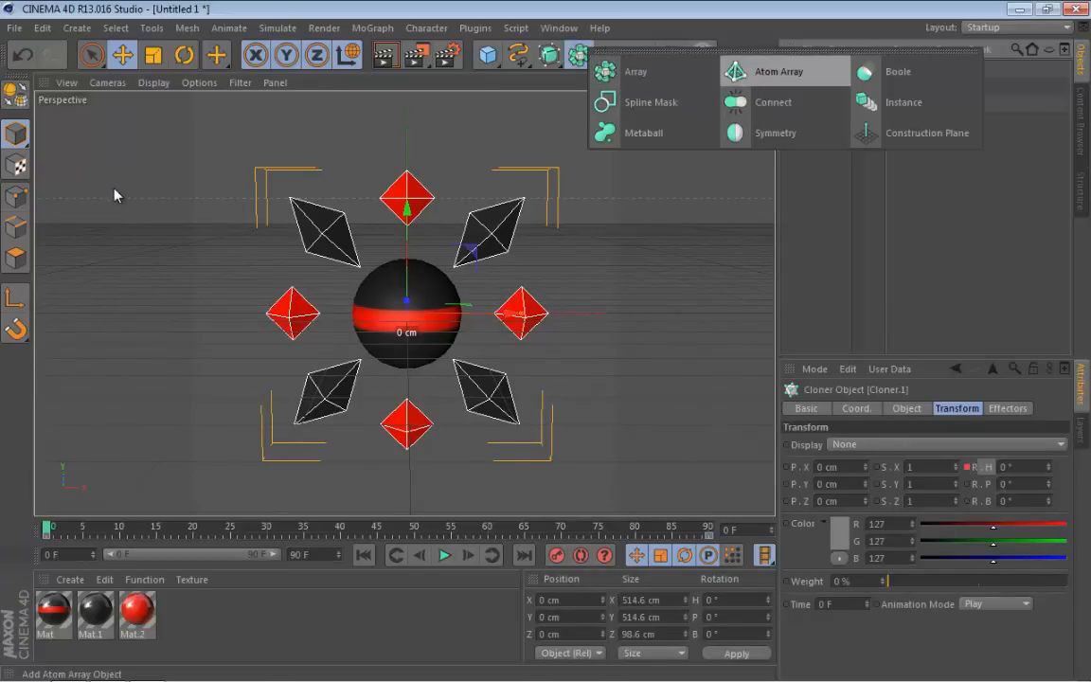
pyautogui.keyDown('alt'); pyautogui.click(778, 72); pyautogui.keyUp('alt')
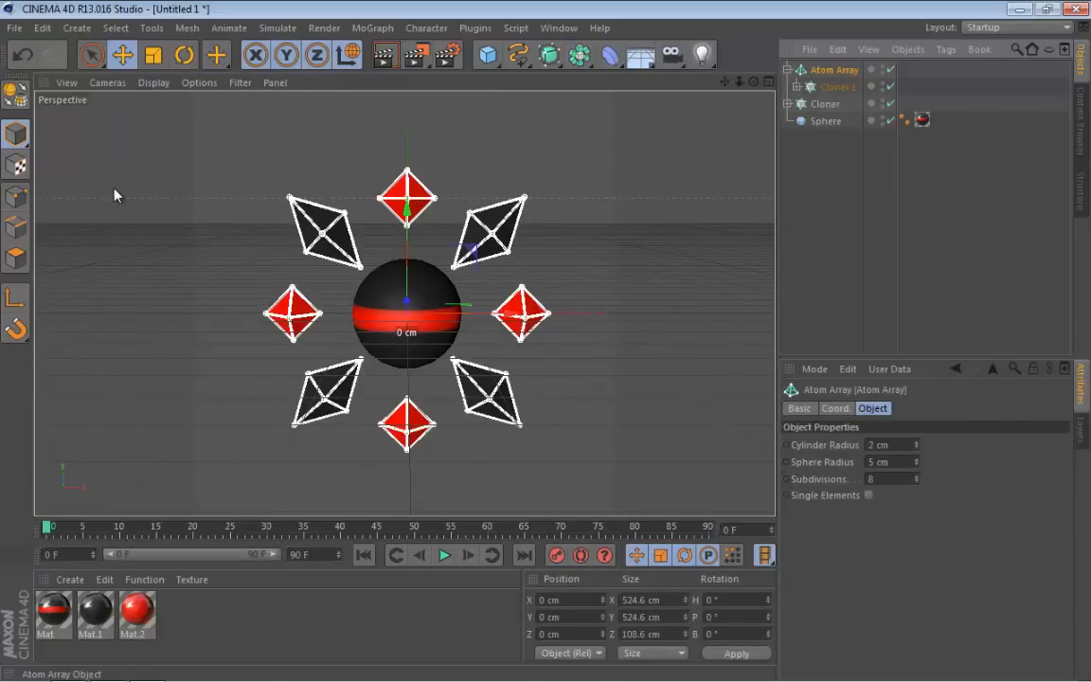
# Assign the plain red material to the Atom Array and clear the selection.
pyautogui.click(113, 189)
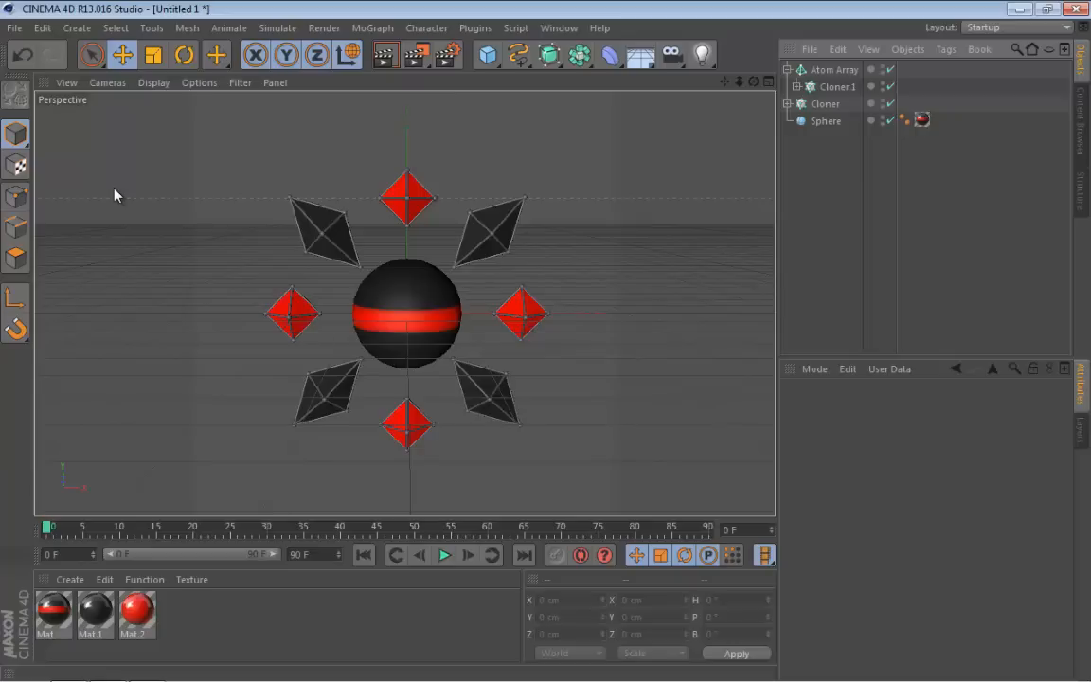
pyautogui.moveTo(137, 609); pyautogui.dragTo(833, 70)
pyautogui.click(113, 189)
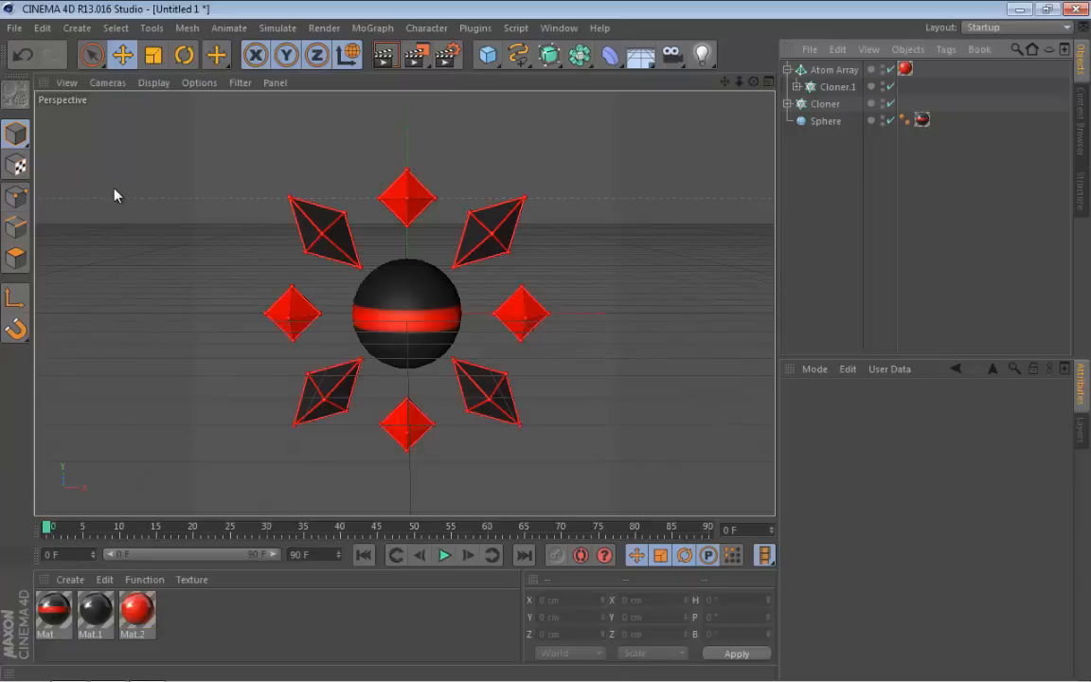
# Preview the outlined spinner animation from several viewing angles, inspect the Atom Array and its cloner, and return to frame 0.
pyautogui.keyDown('alt'); pyautogui.moveTo(113, 188); pyautogui.dragTo(114, 189); pyautogui.keyUp('alt')
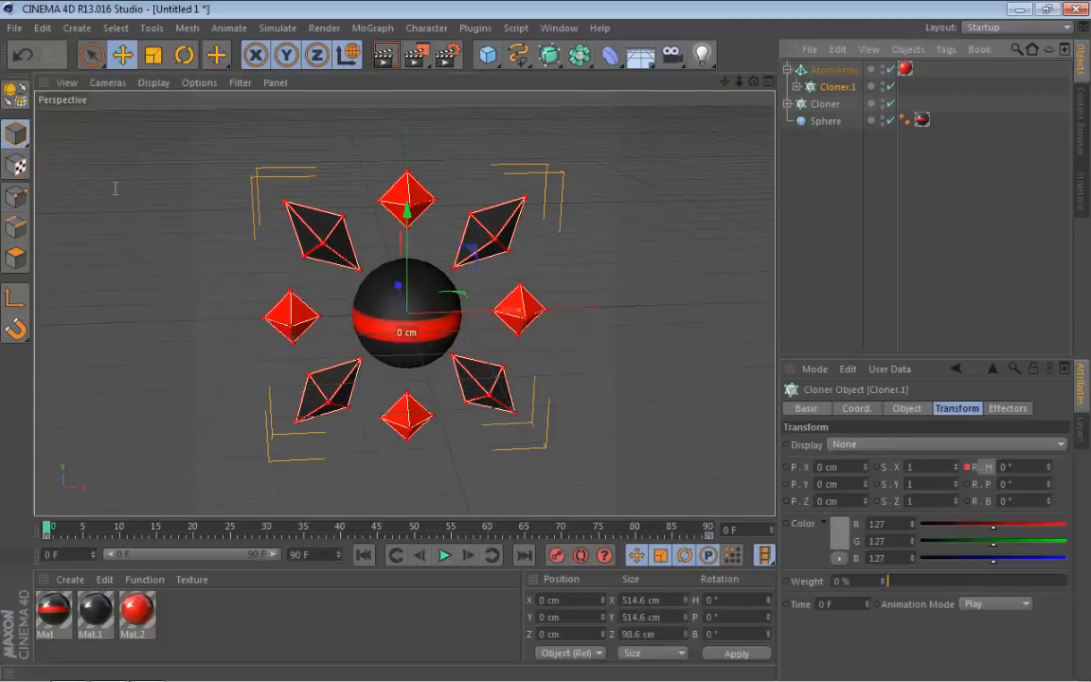
pyautogui.click(114, 189)
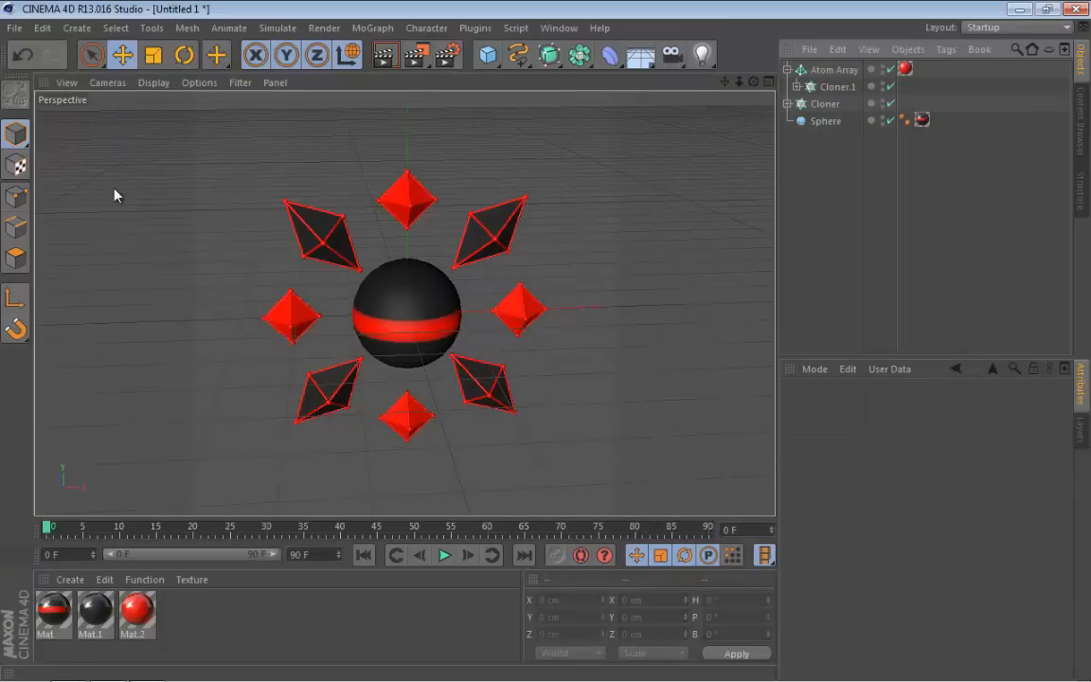
pyautogui.keyDown('alt'); pyautogui.moveTo(113, 193); pyautogui.dragTo(114, 196); pyautogui.keyUp('alt')
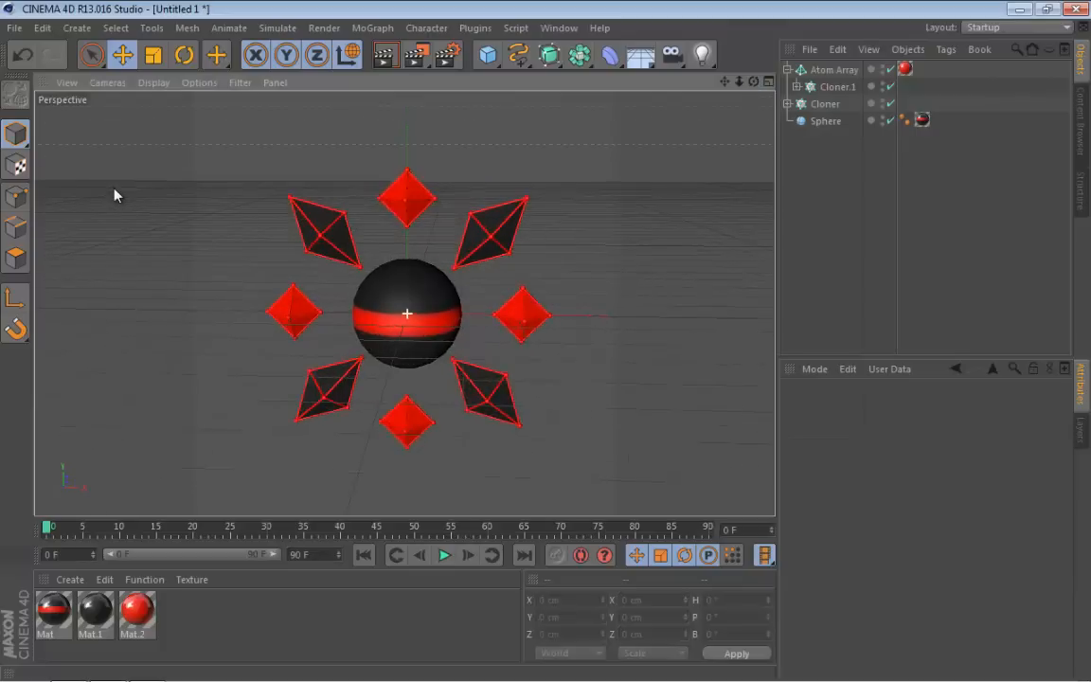
pyautogui.press('F8')
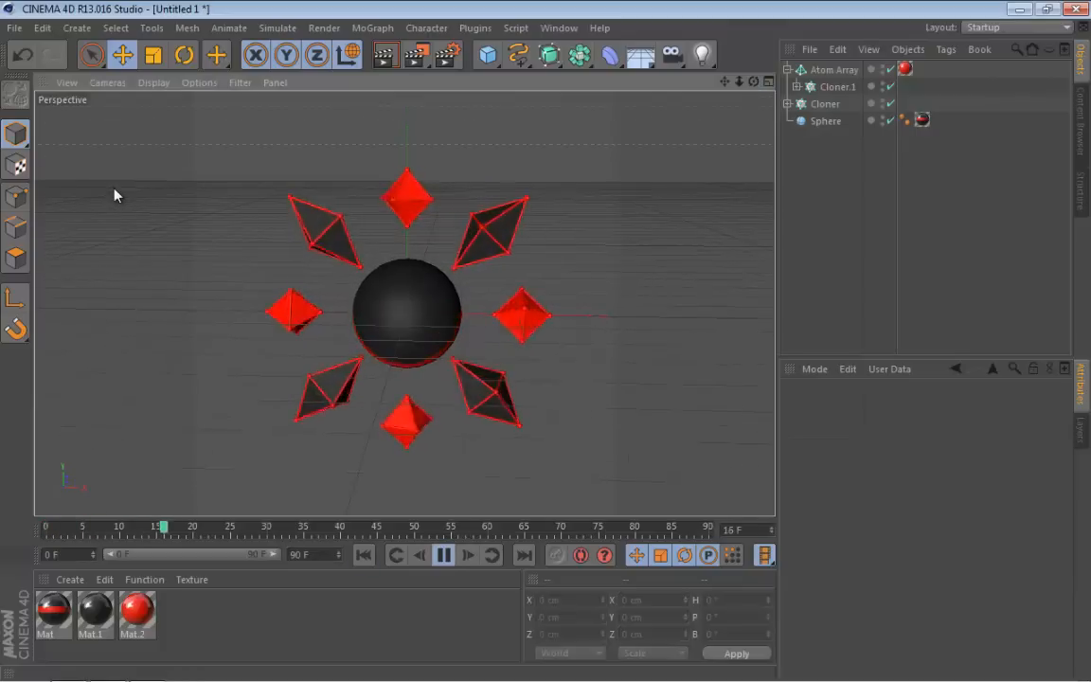
pyautogui.hotkey('ctrl', 'z')
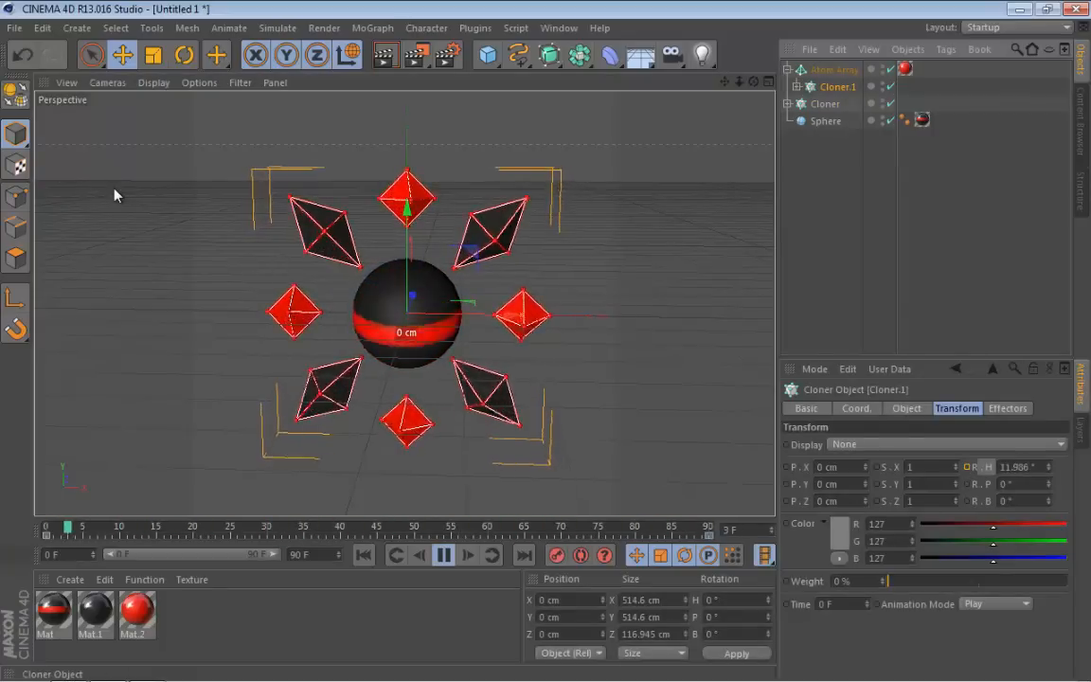
pyautogui.hotkey('ctrl', 'z')
pyautogui.hotkey('ctrl', 'z')
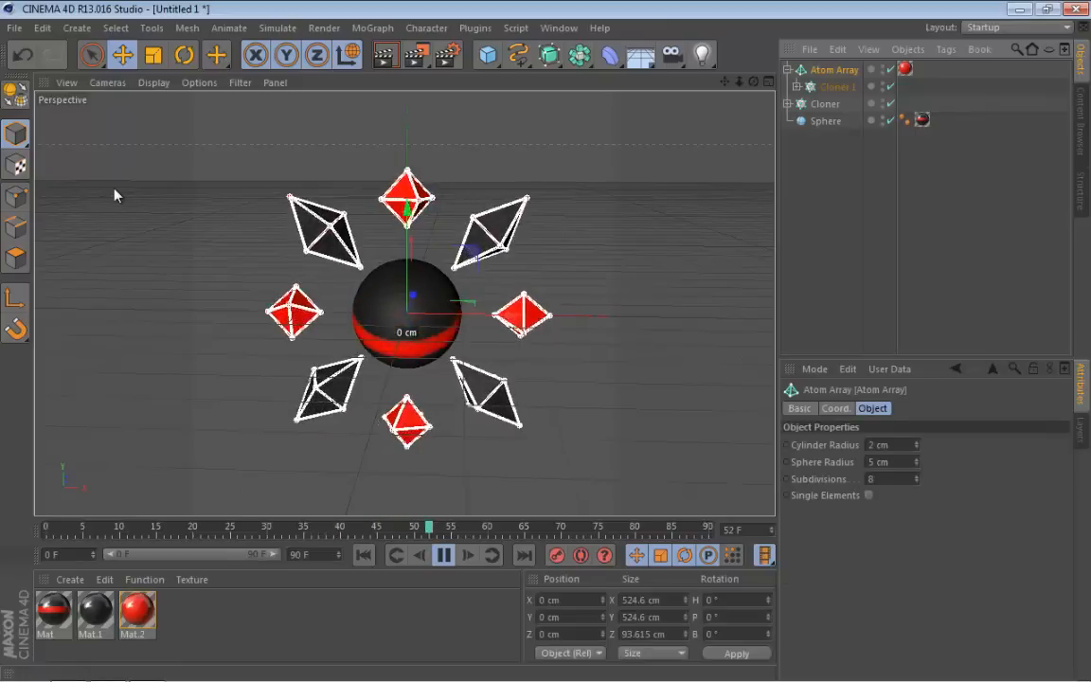
pyautogui.hotkey('ctrl', 'z')
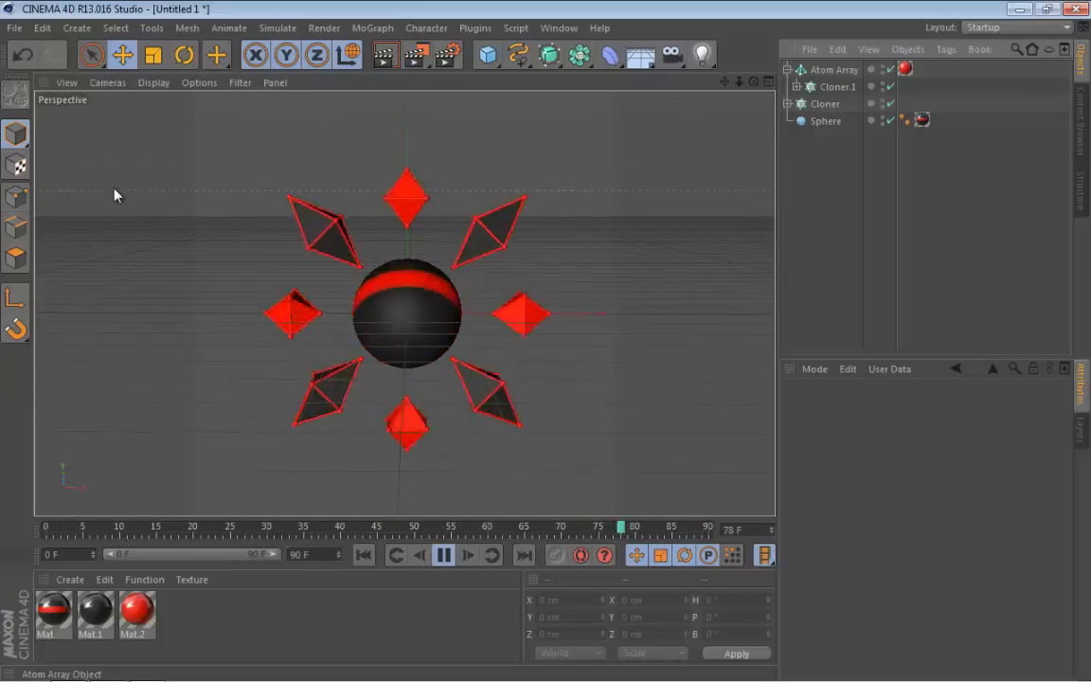
pyautogui.press('F8')
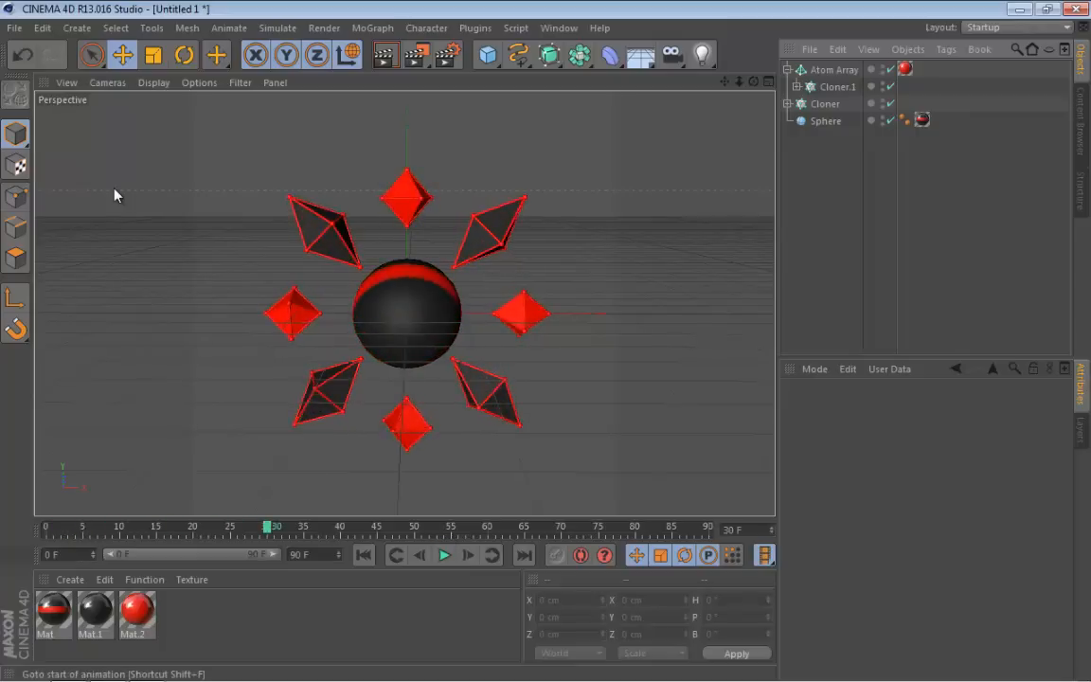
pyautogui.hotkey('shift', 'f')
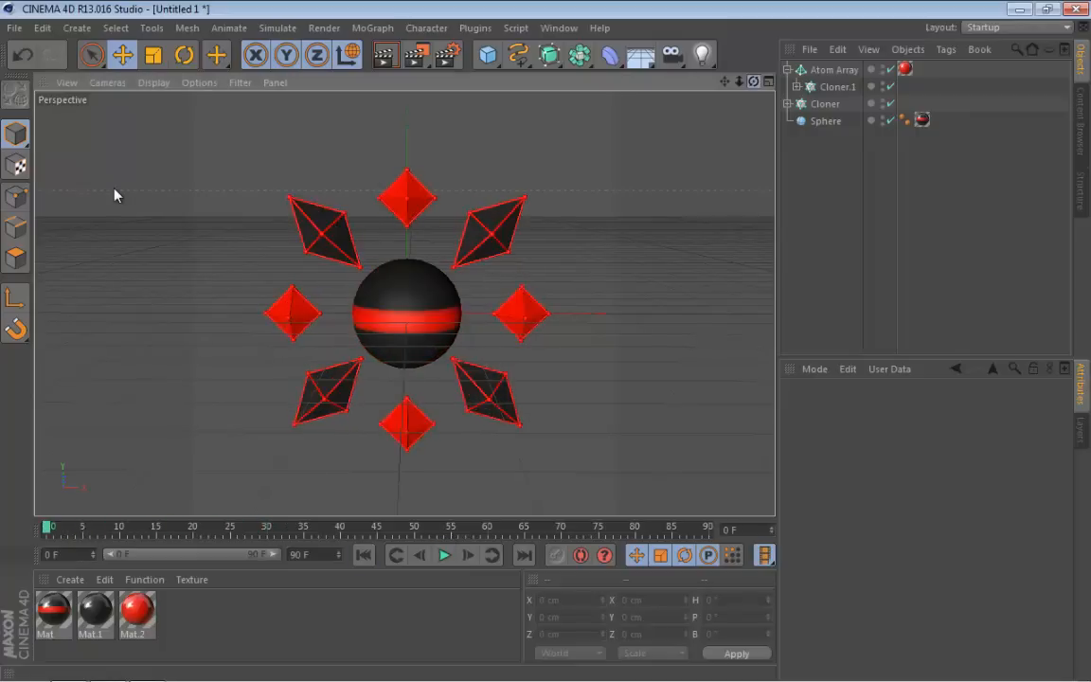
pyautogui.keyDown('alt'); pyautogui.moveTo(114, 188); pyautogui.dragTo(114, 196); pyautogui.keyUp('alt')
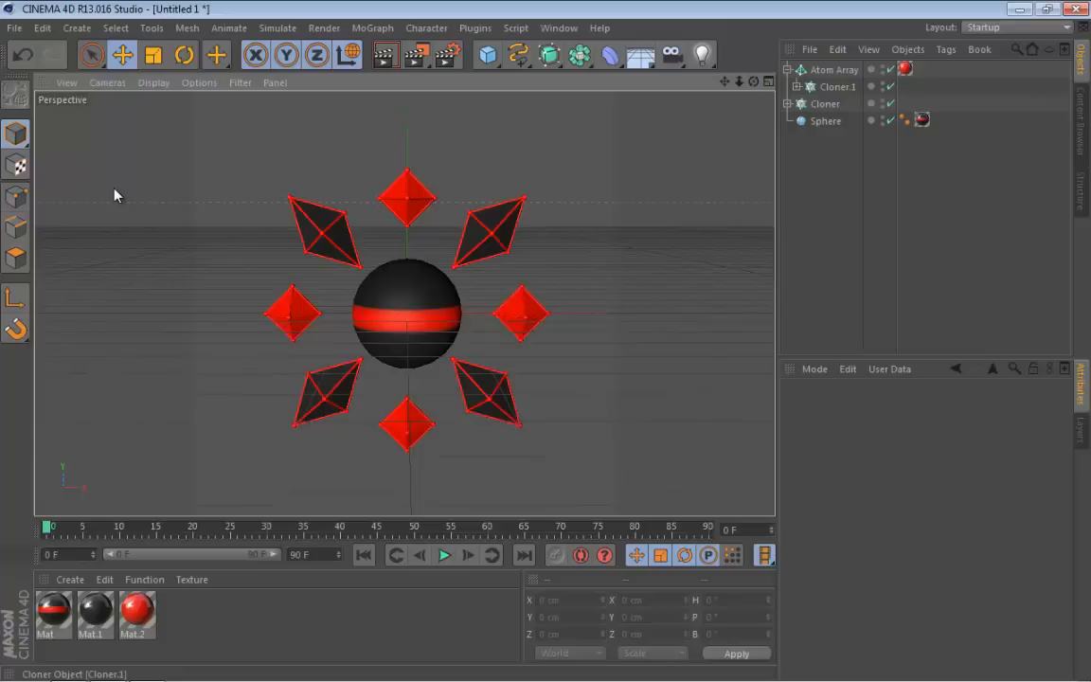
# Delete the Atom Array together with the cloner copy inside it.
pyautogui.click(825, 104)
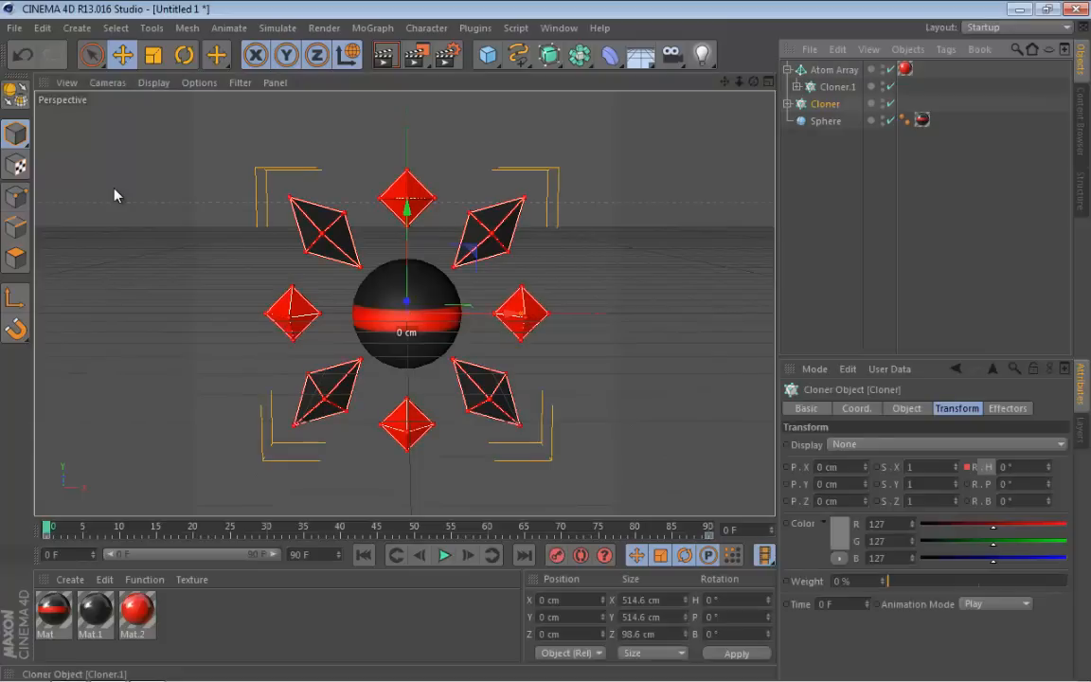
pyautogui.click(834, 69)
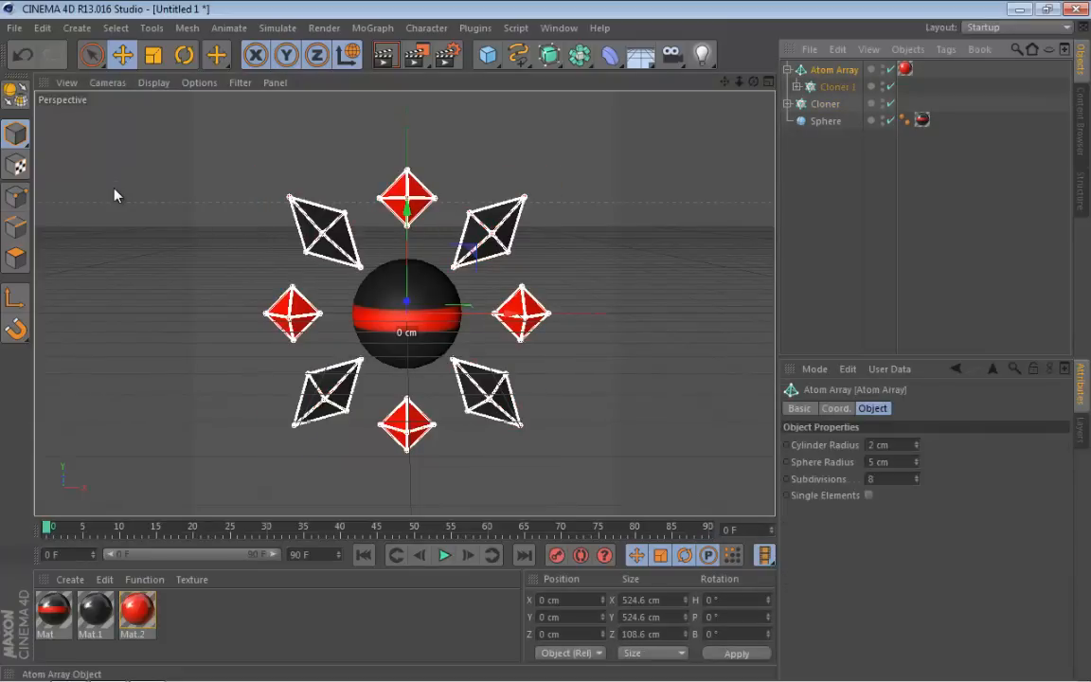
pyautogui.press('Delete')
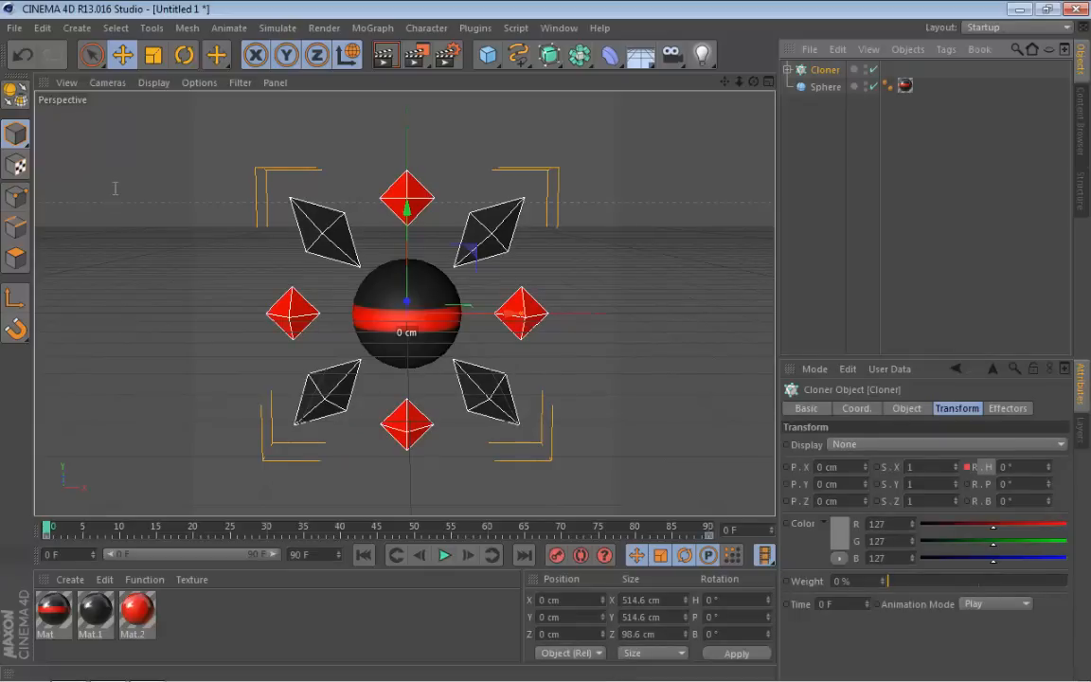
# Try a 143° pitch rotation on the cloner's clones, undo it, and briefly preview the animation before returning to frame 0.
pyautogui.moveTo(1049, 484)
pyautogui.mouseDown()
pyautogui.moveTo(1048, 398)
pyautogui.moveTo(1049, 523)
pyautogui.moveTo(1049, 305)
pyautogui.moveTo(1048, 485)
pyautogui.moveTo(1049, 366)
pyautogui.moveTo(1048, 383)
pyautogui.mouseUp()
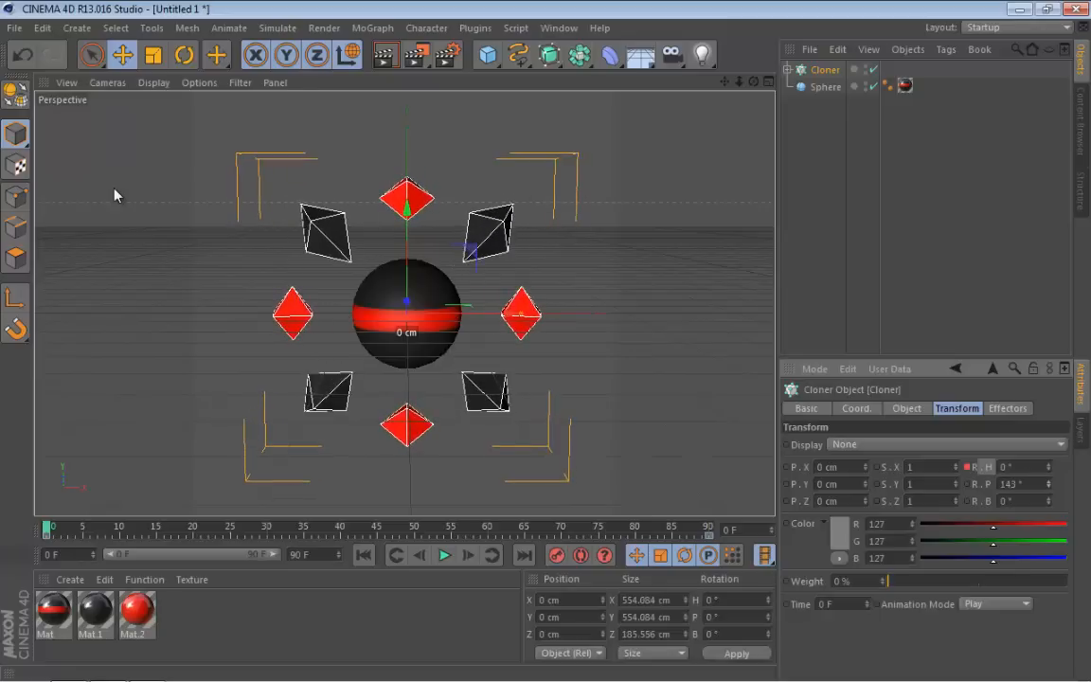
pyautogui.hotkey('ctrl', 'z')
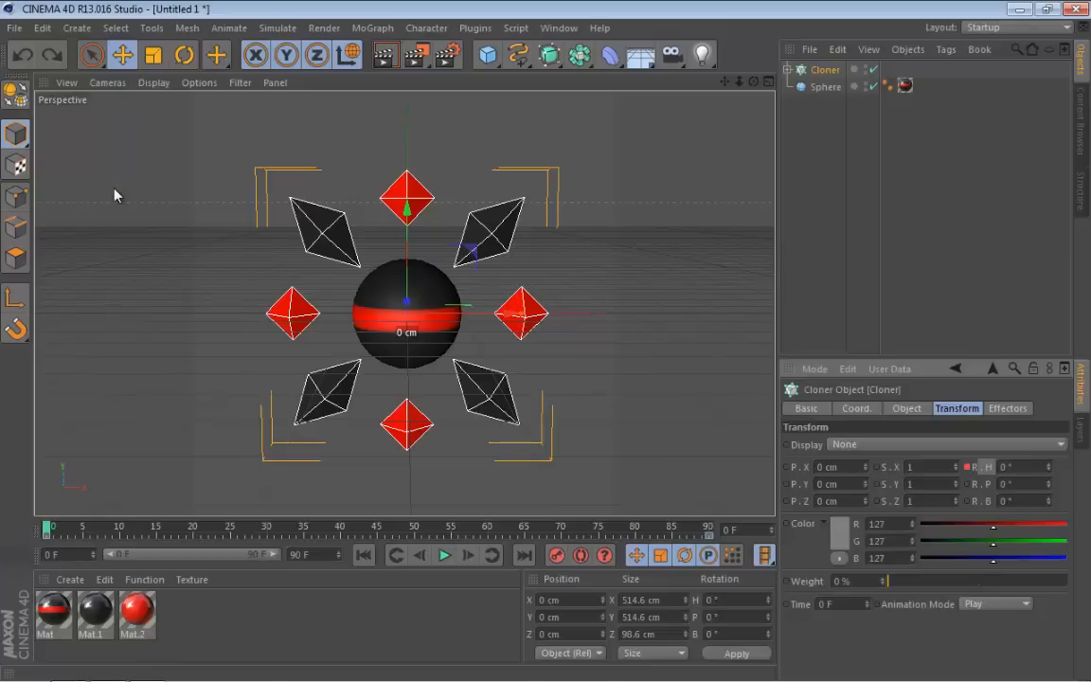
pyautogui.press('F8')
pyautogui.press('F8')
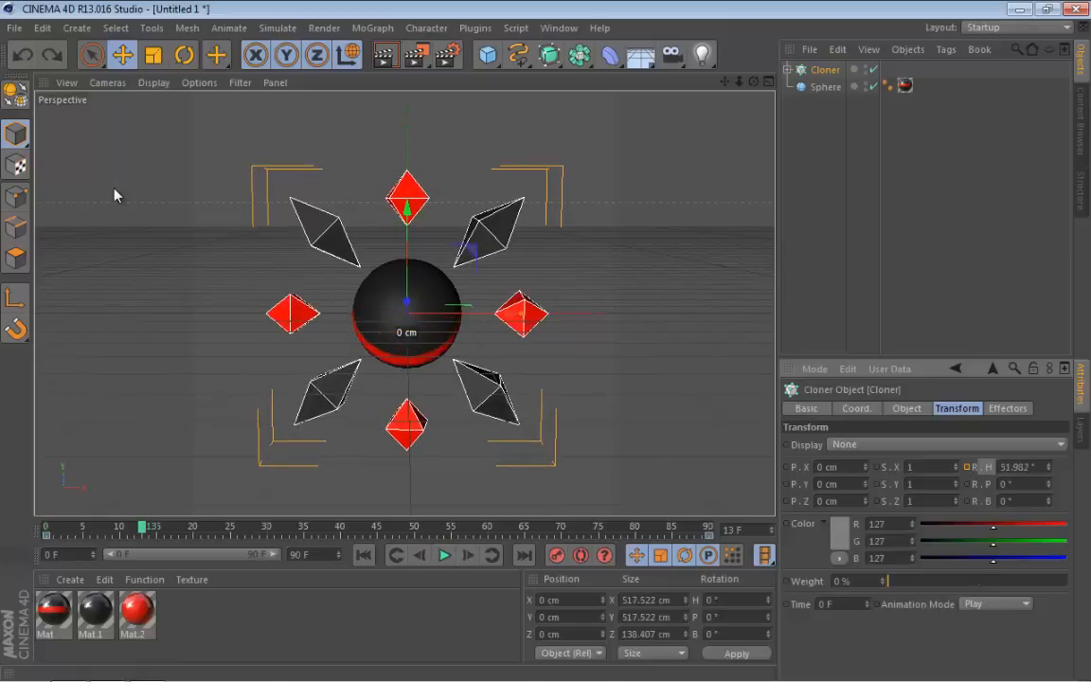
pyautogui.hotkey('shift', 'f')
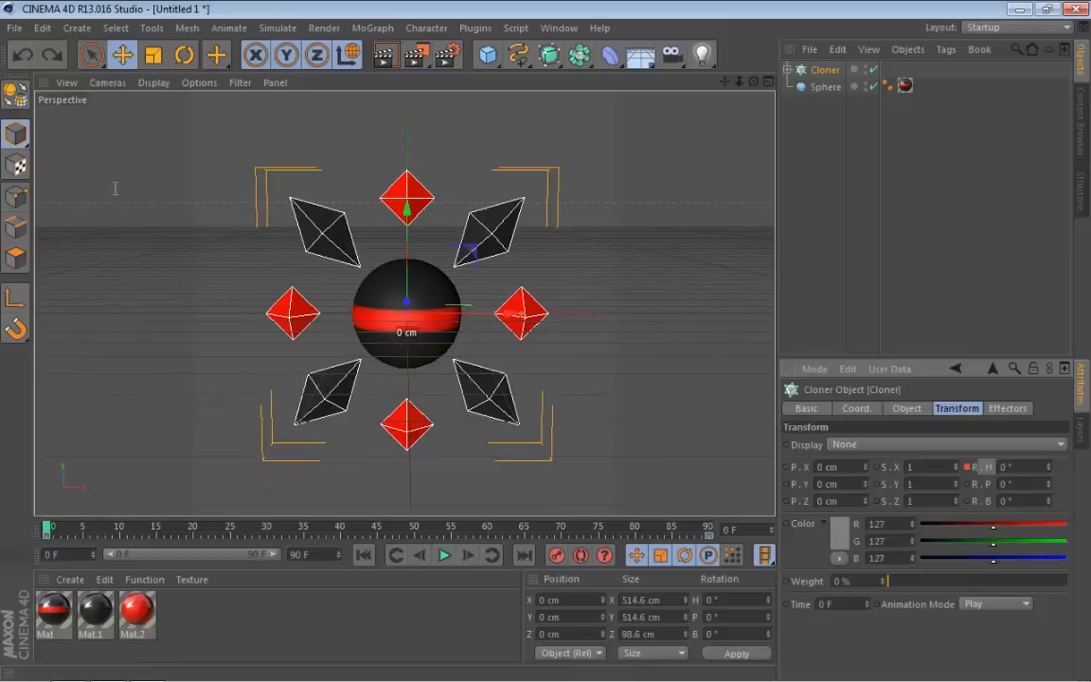
# Keyframe the cloner's pitch rotation in its transform settings at 0° on frame 0 and -360° on frame 90.
pyautogui.moveTo(866, 467)
pyautogui.mouseDown()
pyautogui.moveTo(866, 253)
pyautogui.moveTo(866, 584)
pyautogui.moveTo(865, 437)
pyautogui.moveTo(865, 467)
pyautogui.mouseUp()
pyautogui.press('Return')
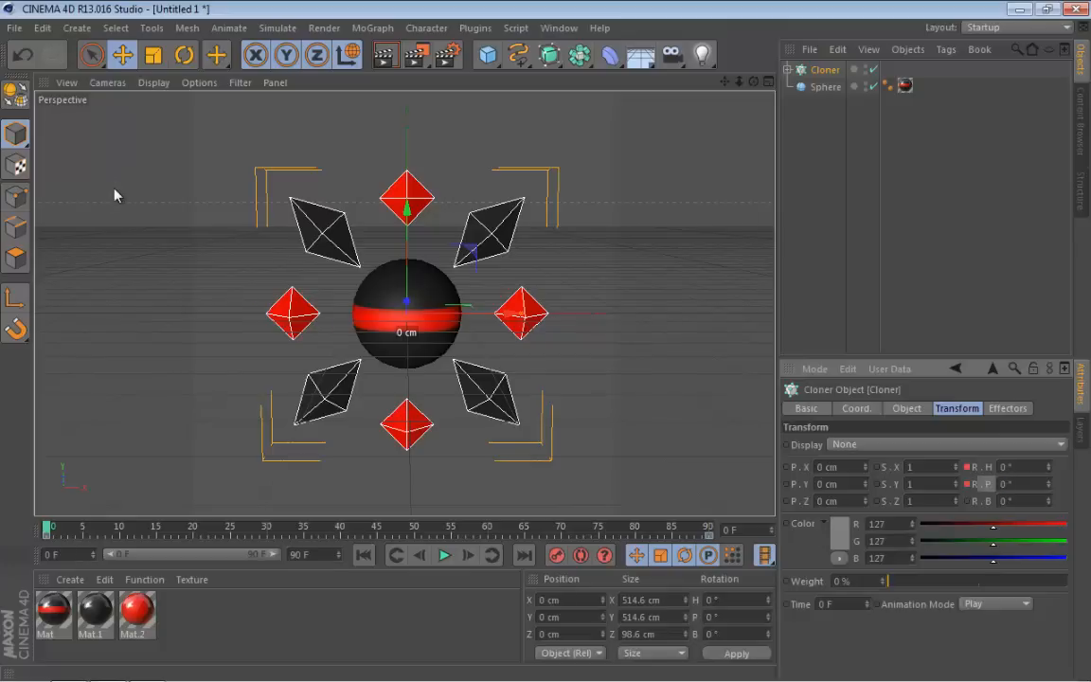
pyautogui.hotkey('shift', 'g')
pyautogui.press('Return')
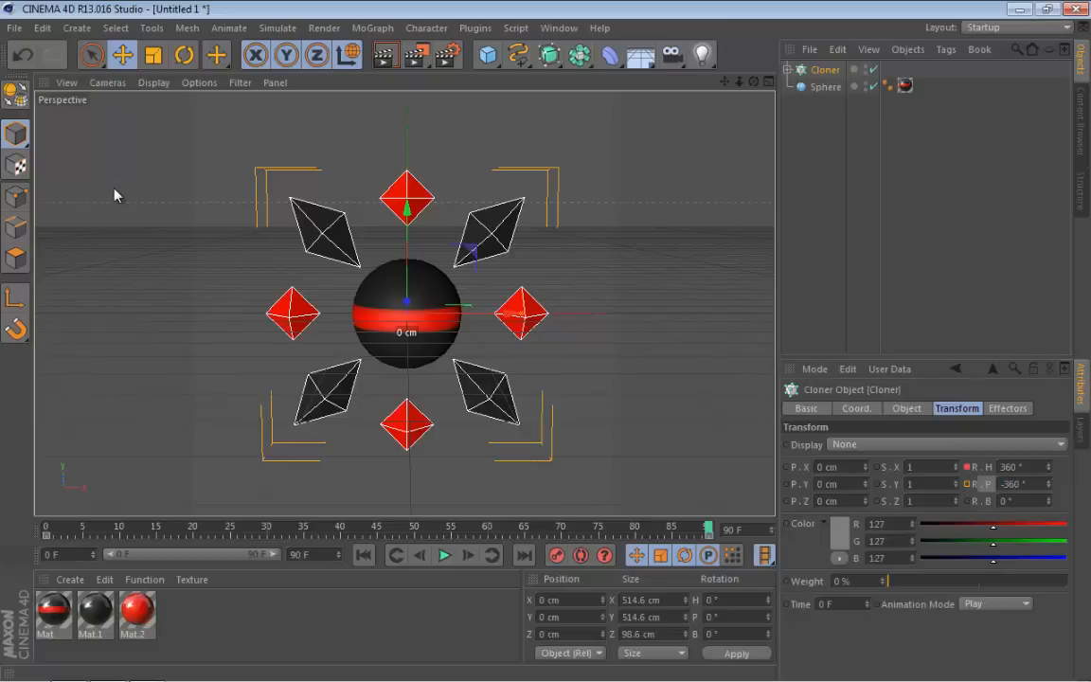
pyautogui.keyDown('ctrl'); pyautogui.click(967, 484); pyautogui.keyUp('ctrl')
# Set constant velocity on the cloner's pitch F-curve and close the timeline window.
pyautogui.rightClick(984, 484)
pyautogui.moveTo(881, 364)
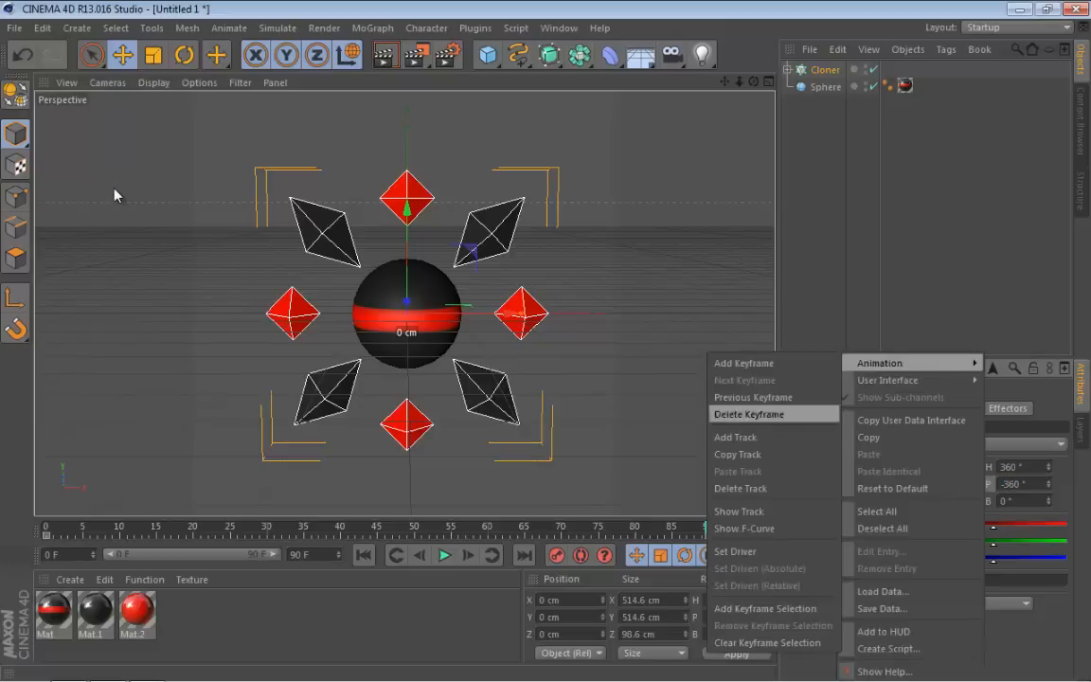
pyautogui.click(744, 529)
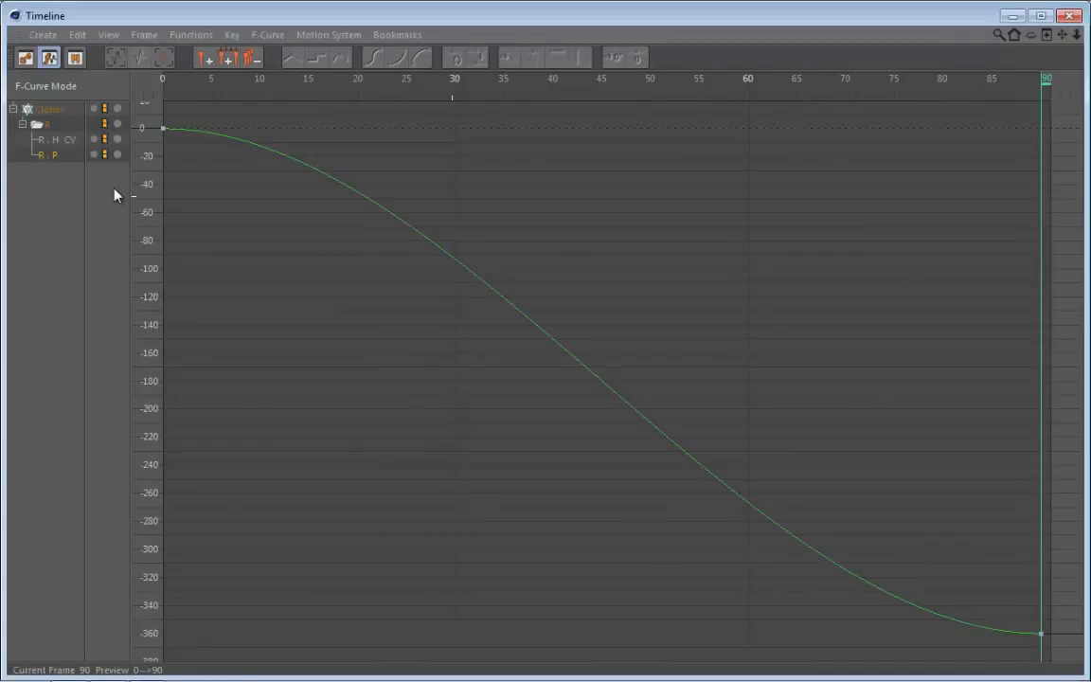
pyautogui.moveTo(455, 162); pyautogui.dragTo(531, 342)
pyautogui.rightClick(514, 231)
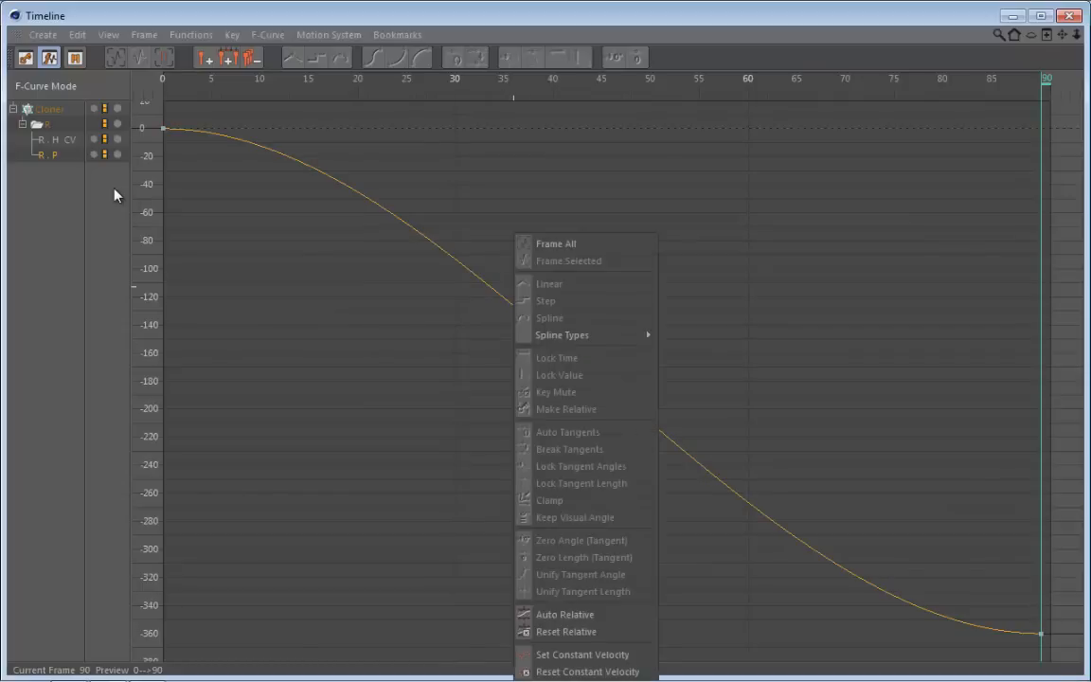
pyautogui.click(573, 653)
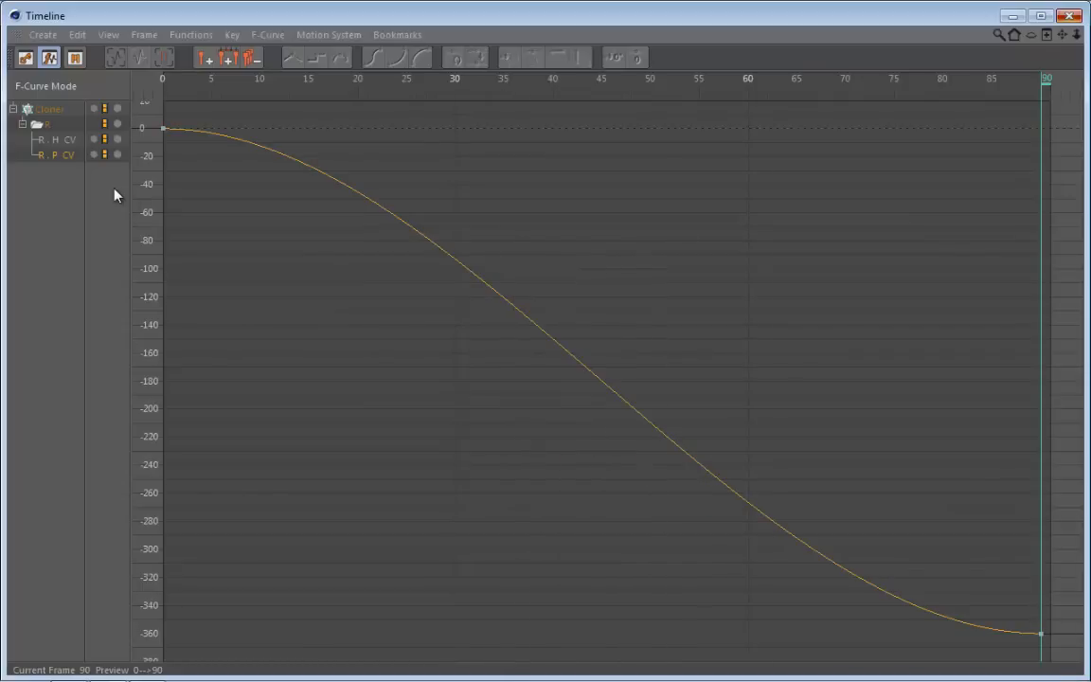
pyautogui.hotkey('shift', 'F3')
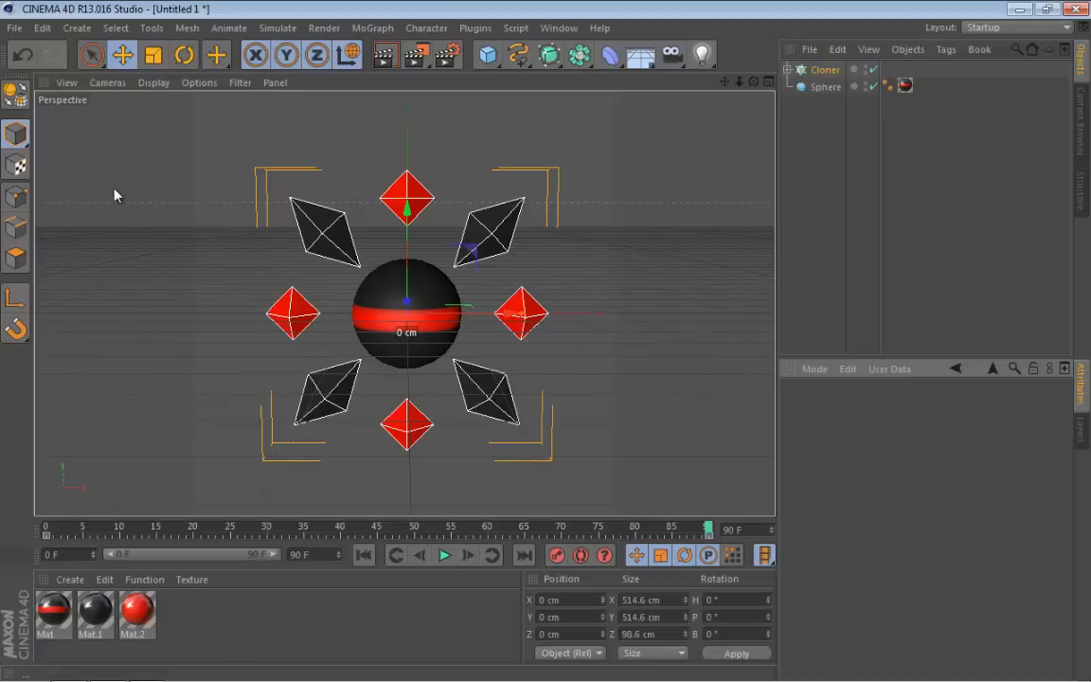
# Preview the combined heading and pitch rotation with nothing selected, and return to frame 0.
pyautogui.press('F8')
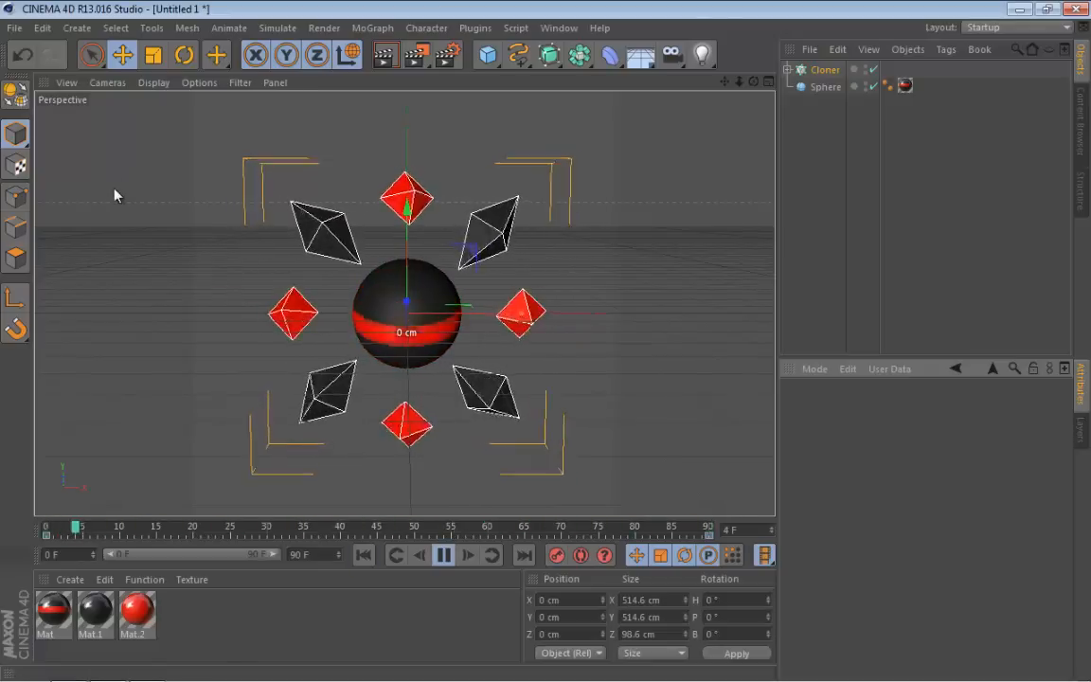
pyautogui.click(114, 195)
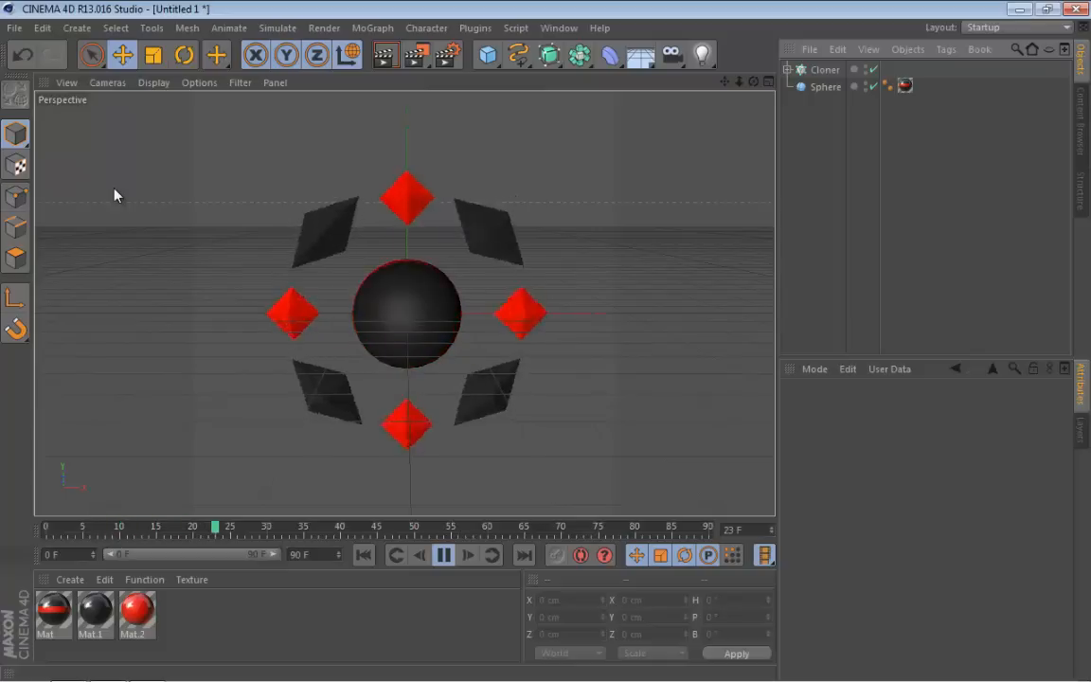
pyautogui.click(444, 555)
pyautogui.click(363, 555)
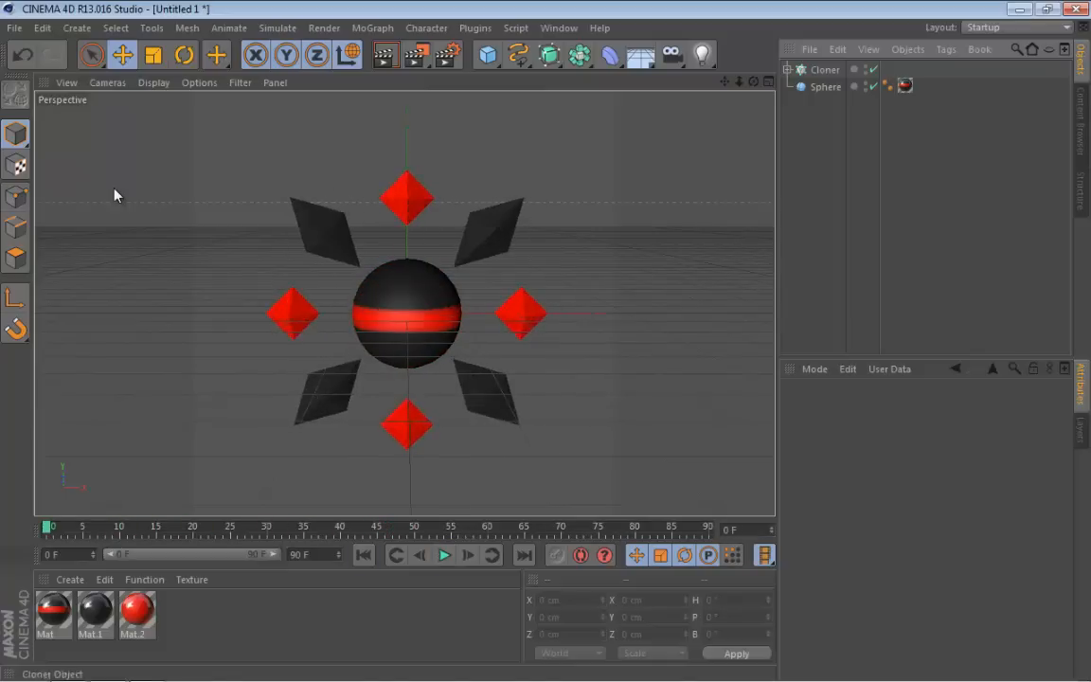
# Duplicate the cloner with its pitch animation, place the copy inside a new Atom Array, and clear the selection.
pyautogui.click(825, 69)
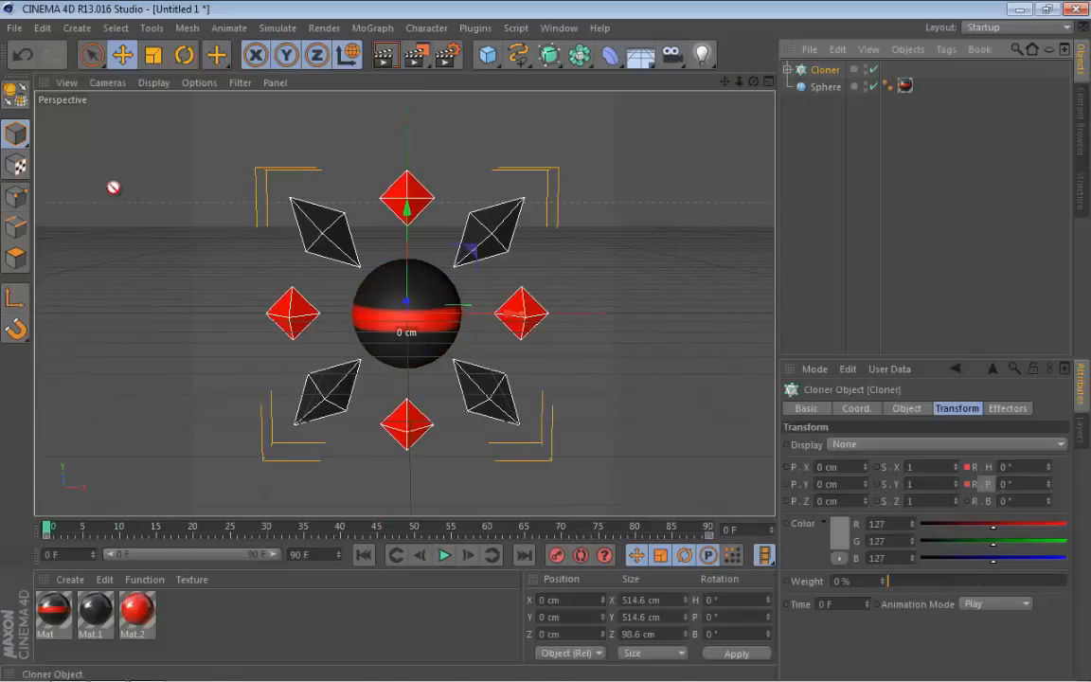
pyautogui.keyDown('ctrl'); pyautogui.moveTo(825, 69); pyautogui.dragTo(825, 63); pyautogui.keyUp('ctrl')
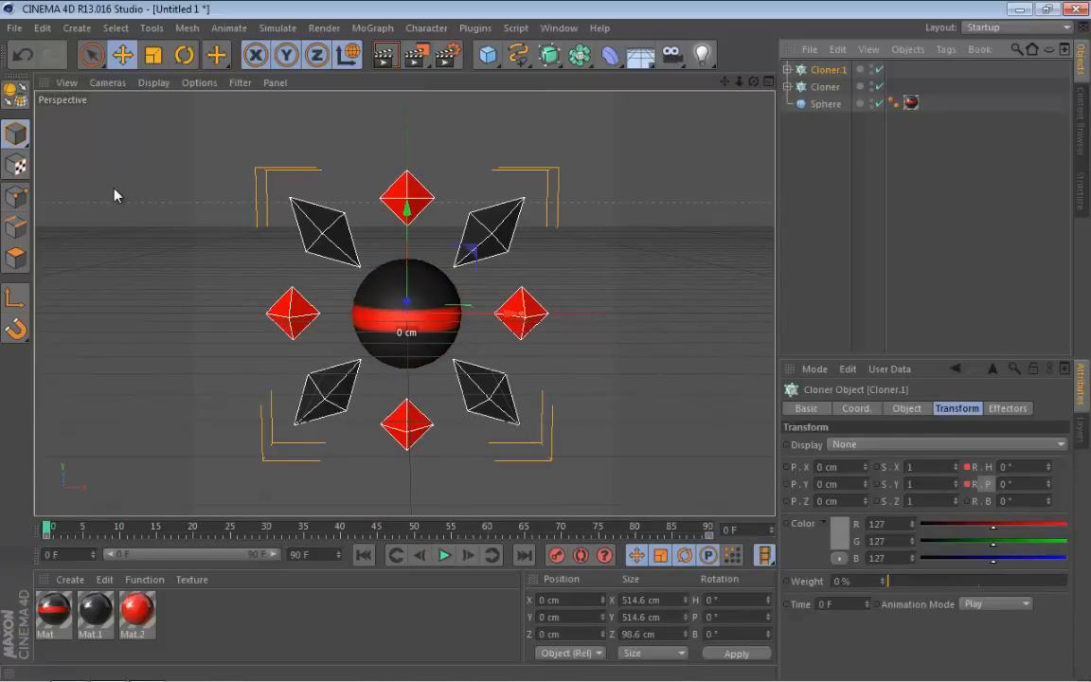
pyautogui.moveTo(579, 55)
pyautogui.keyDown('alt'); pyautogui.mouseDown()
pyautogui.moveTo(649, 102)
pyautogui.moveTo(784, 72)
pyautogui.mouseUp(); pyautogui.keyUp('alt')
pyautogui.click(834, 190)
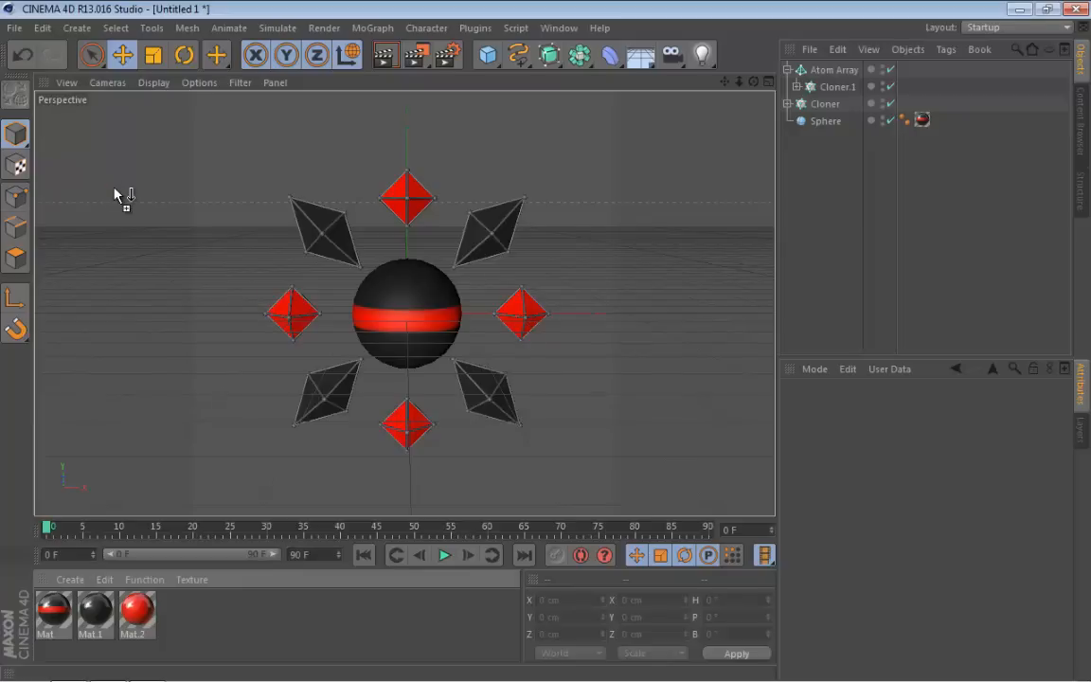
# Try the dark grey Mat.1 material on the Atom Array and replace it with the red Mat.2.
pyautogui.moveTo(95, 611); pyautogui.dragTo(834, 70)
pyautogui.click(833, 189)
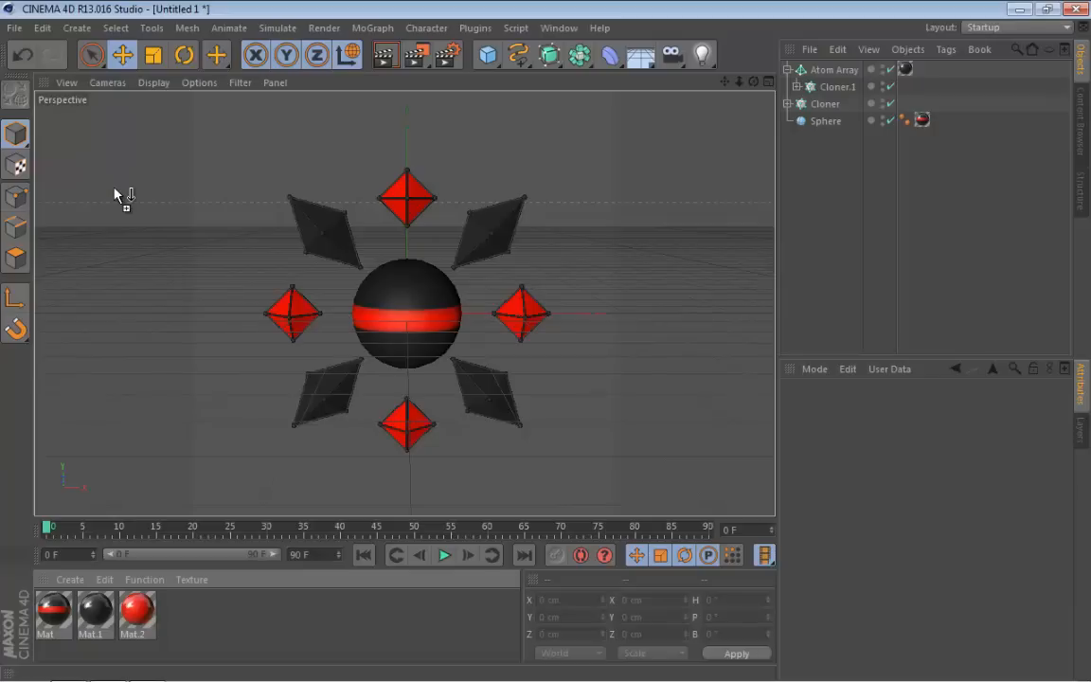
pyautogui.moveTo(115, 195); pyautogui.dragTo(114, 195)
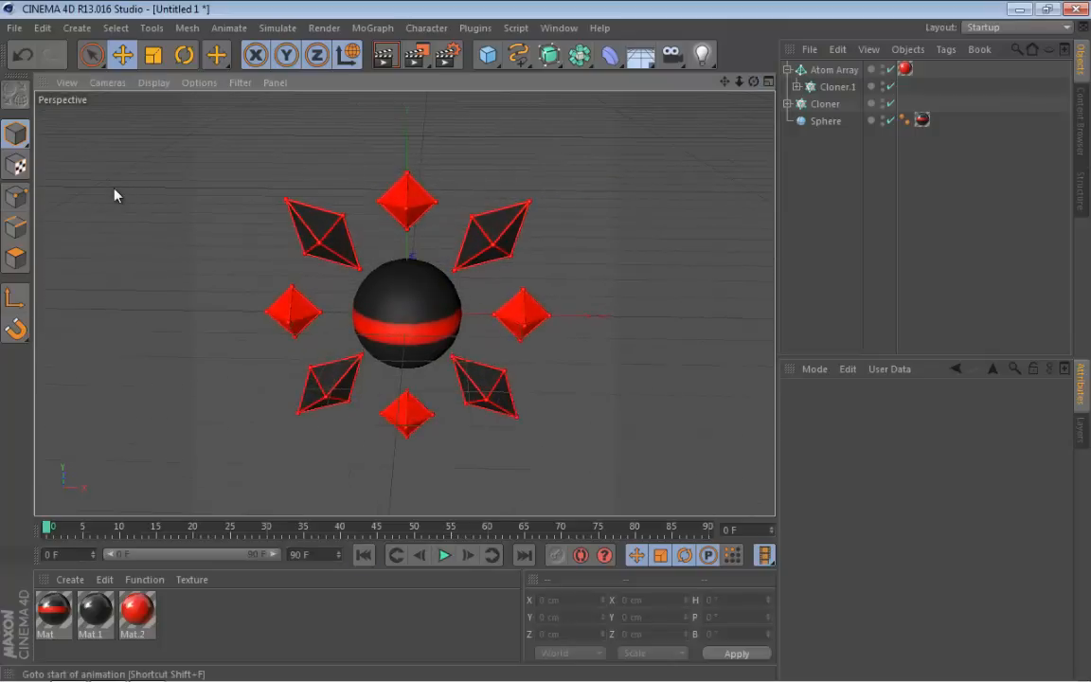
# Play the spinner animation with its red outlines, check the original cloner during playback, and clear the selection.
pyautogui.press('F8')
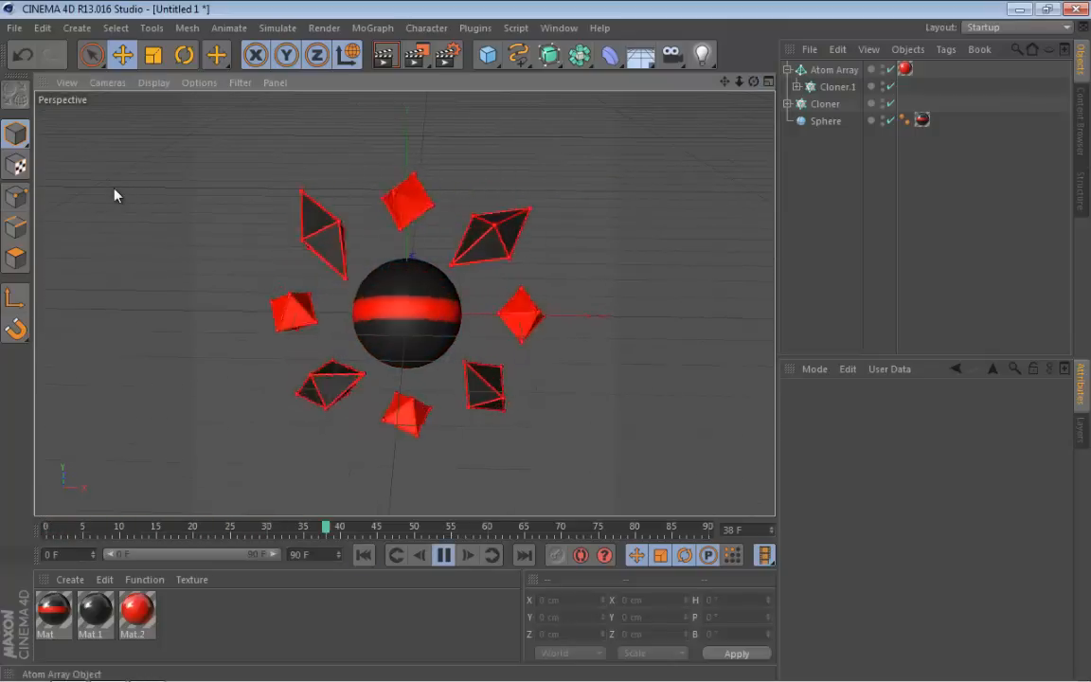
pyautogui.click(837, 87)
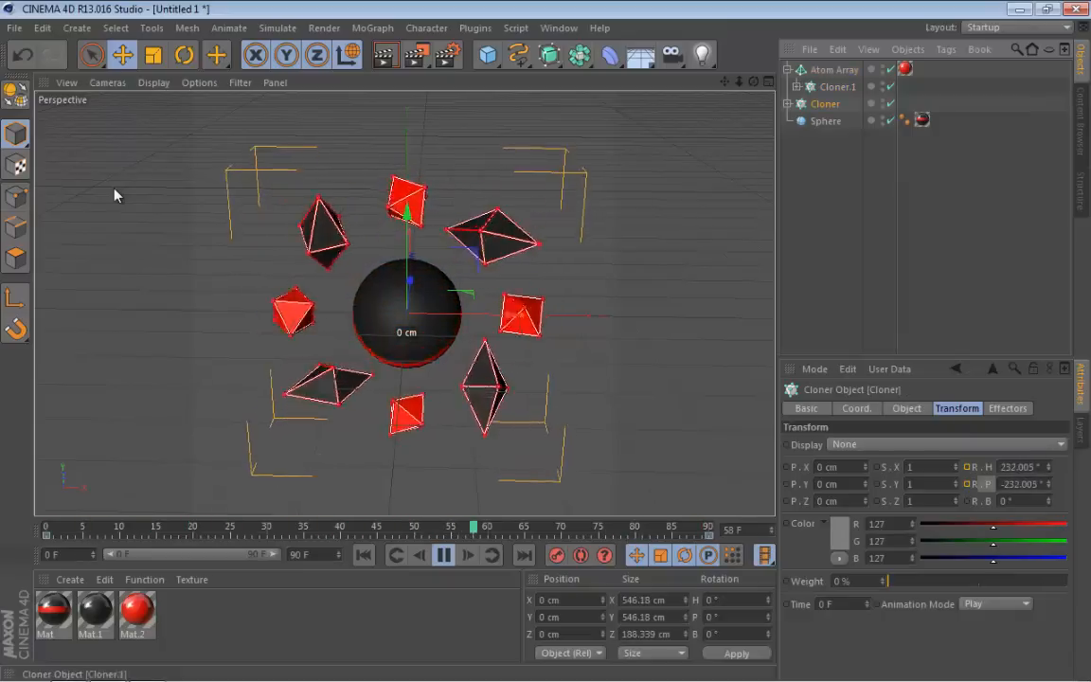
pyautogui.click(116, 195)
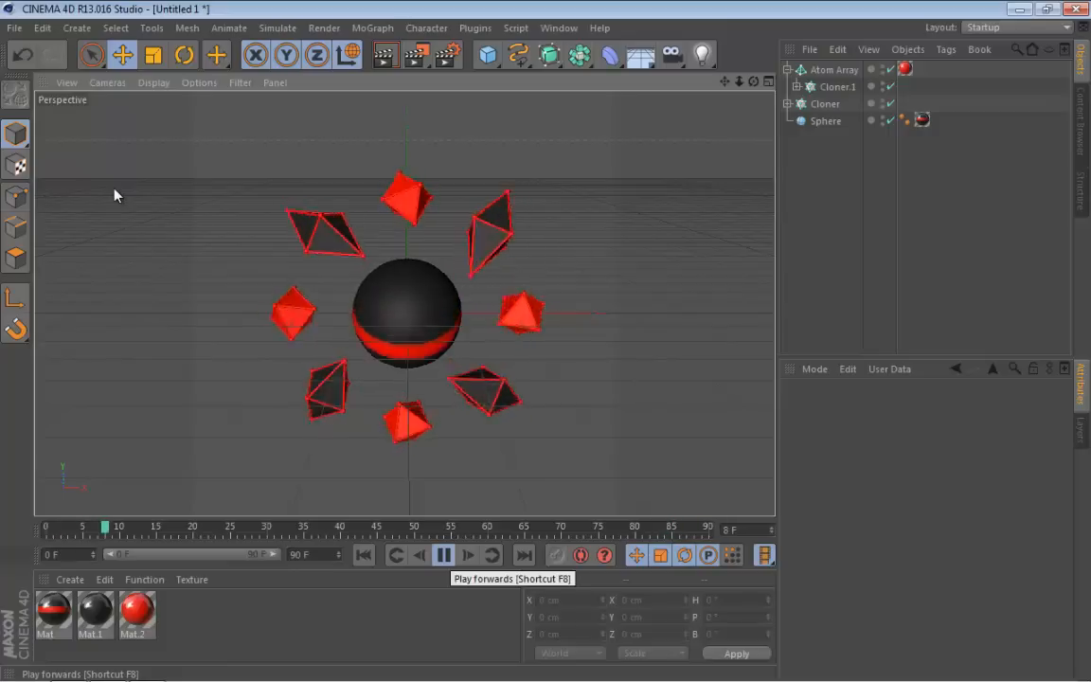
# Stop the animation preview, return to frame 0, and add a Tube primitive.
pyautogui.press('F8')
pyautogui.hotkey('shift', 'f')
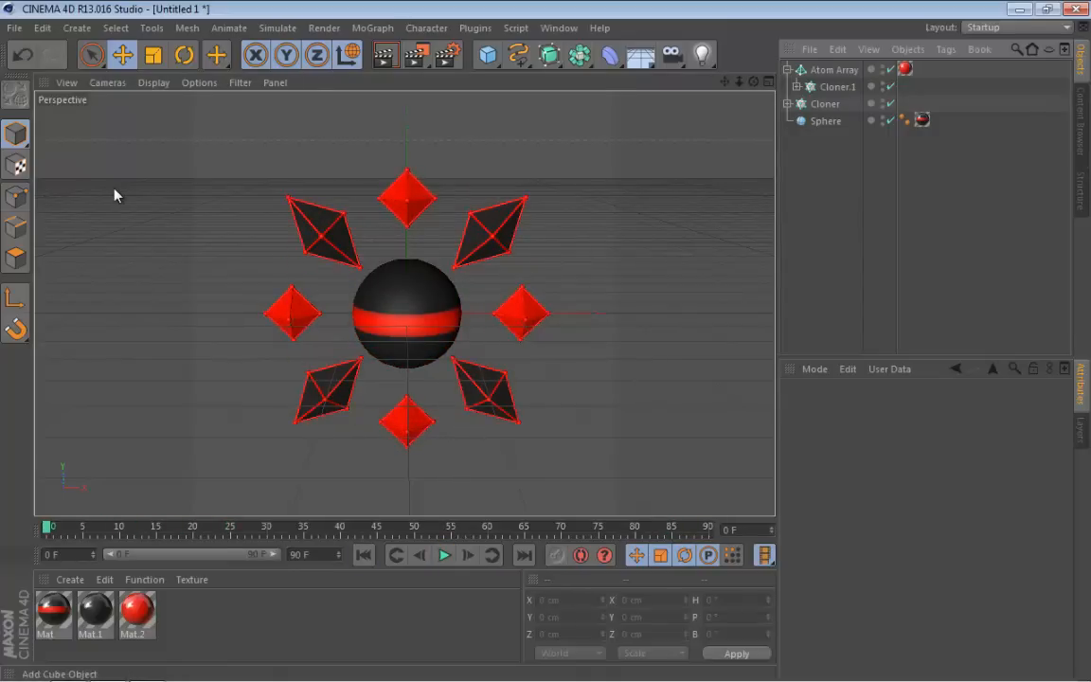
pyautogui.click(488, 55)
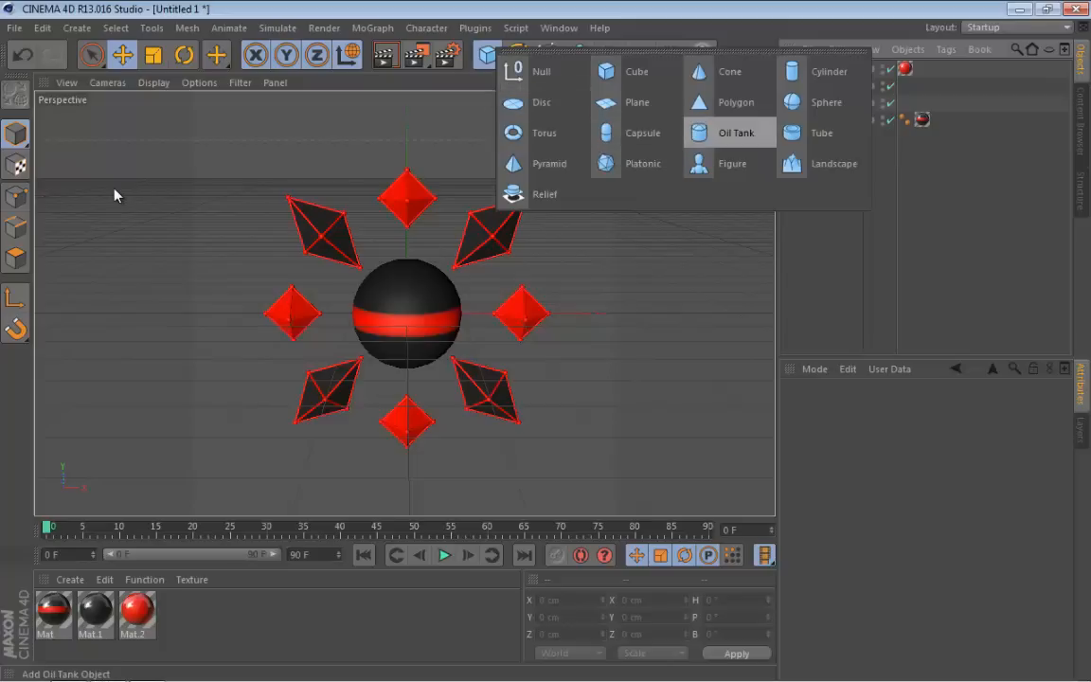
pyautogui.click(820, 132)
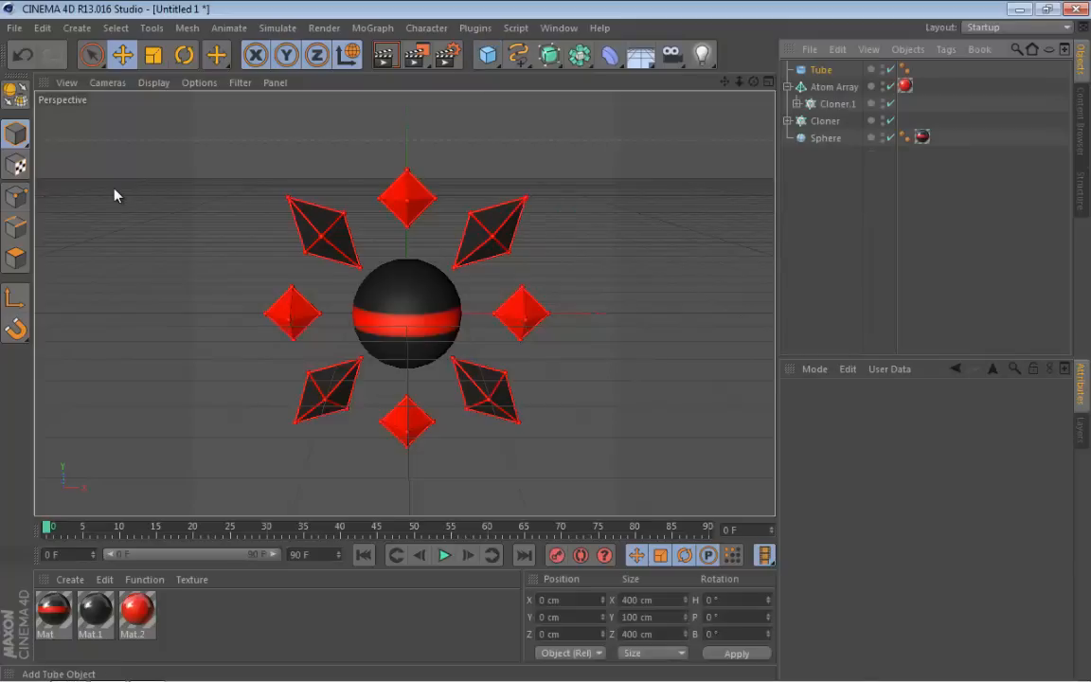
# Rotate the tube to a pitch of 90° so that it faces the camera as a ring around the sphere.
pyautogui.press('t')
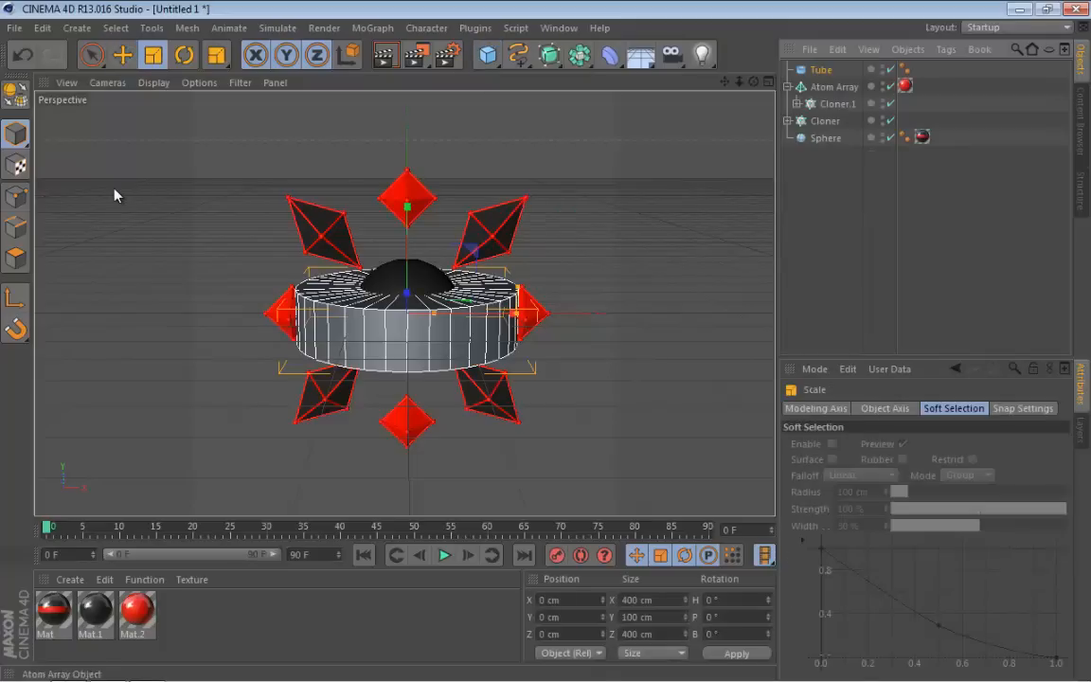
pyautogui.press('r')
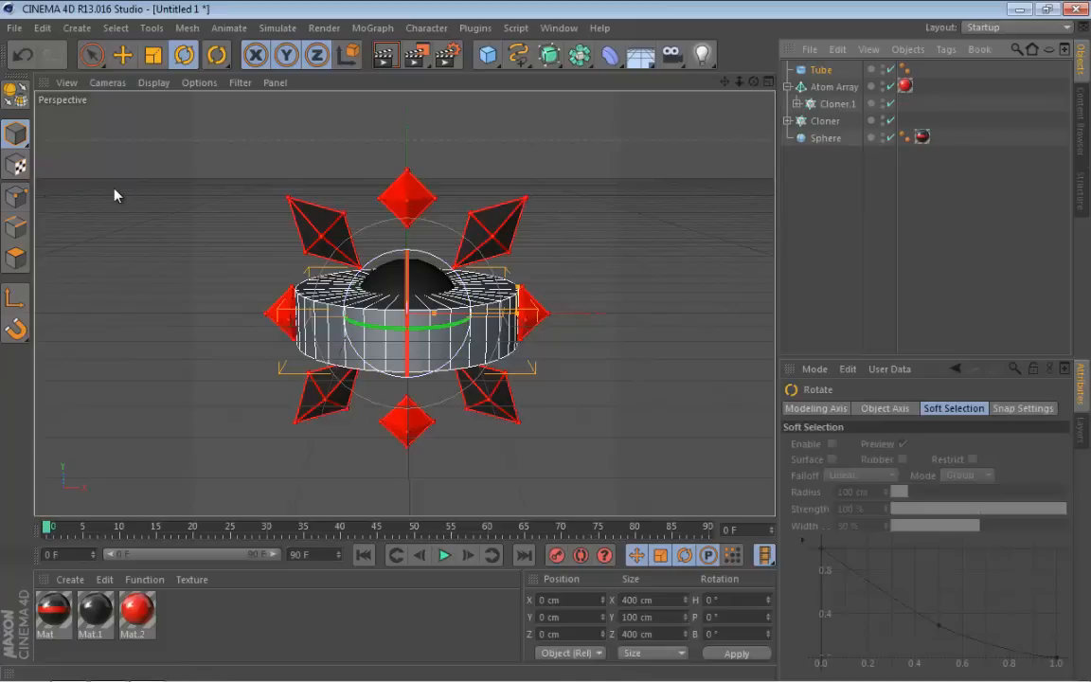
pyautogui.moveTo(452, 269); pyautogui.dragTo(454, 273)
pyautogui.click(23, 55)
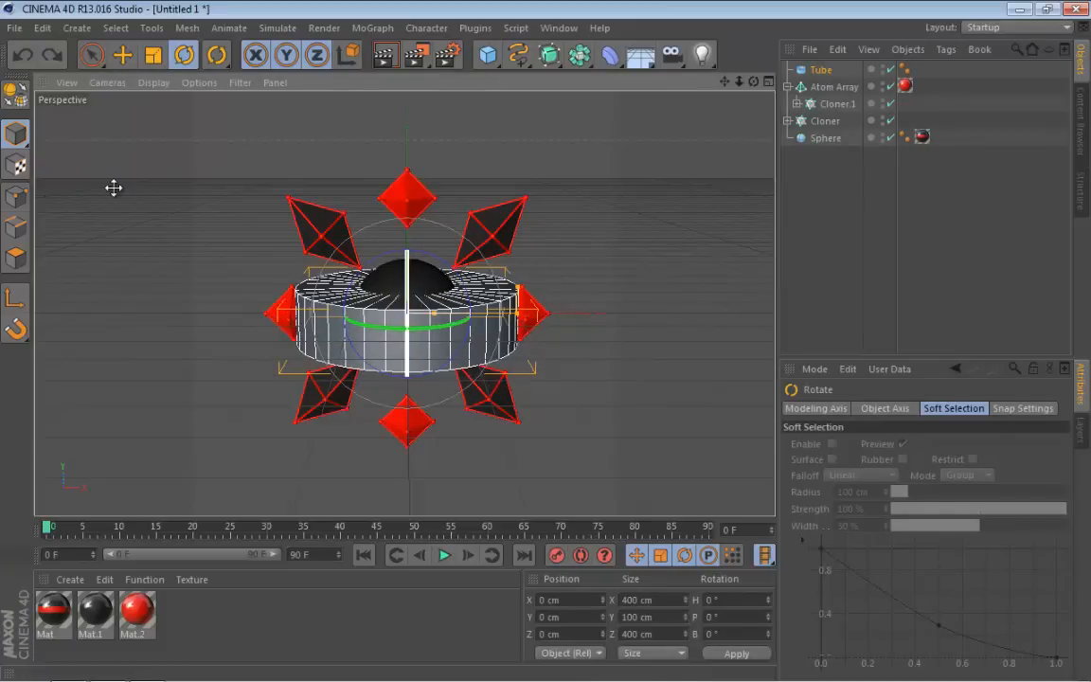
pyautogui.keyDown('shift'); pyautogui.moveTo(113, 187); pyautogui.dragTo(115, 192); pyautogui.keyUp('shift')
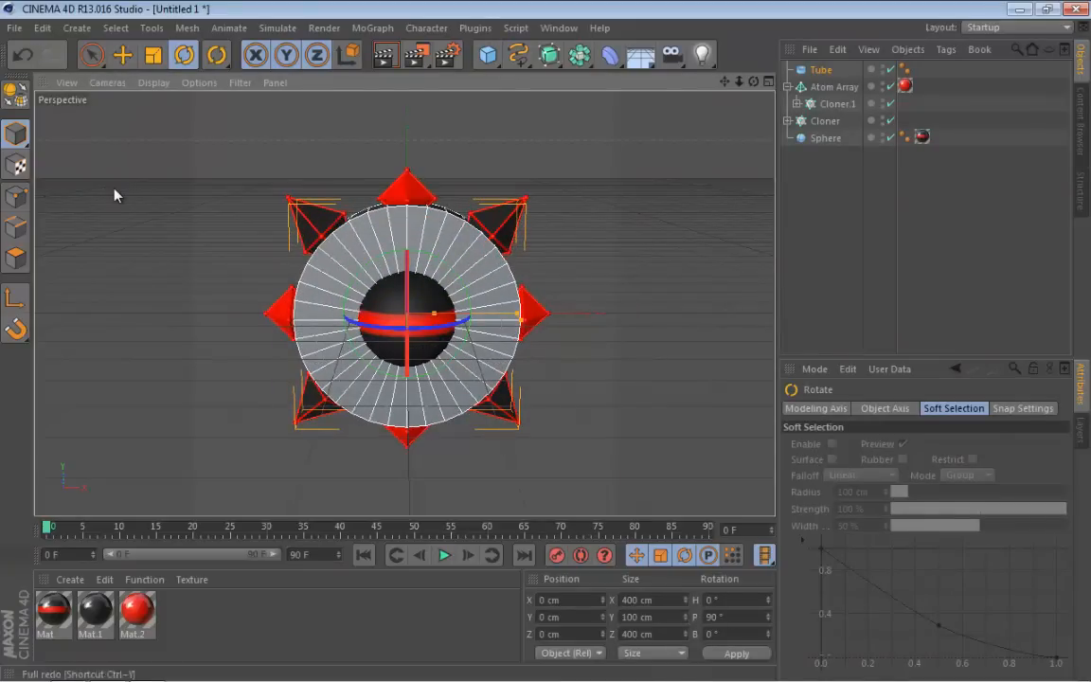
# Set the tube's inner radius to 310 cm, outer radius to 340 cm, and height to 30 cm.
pyautogui.click(820, 70)
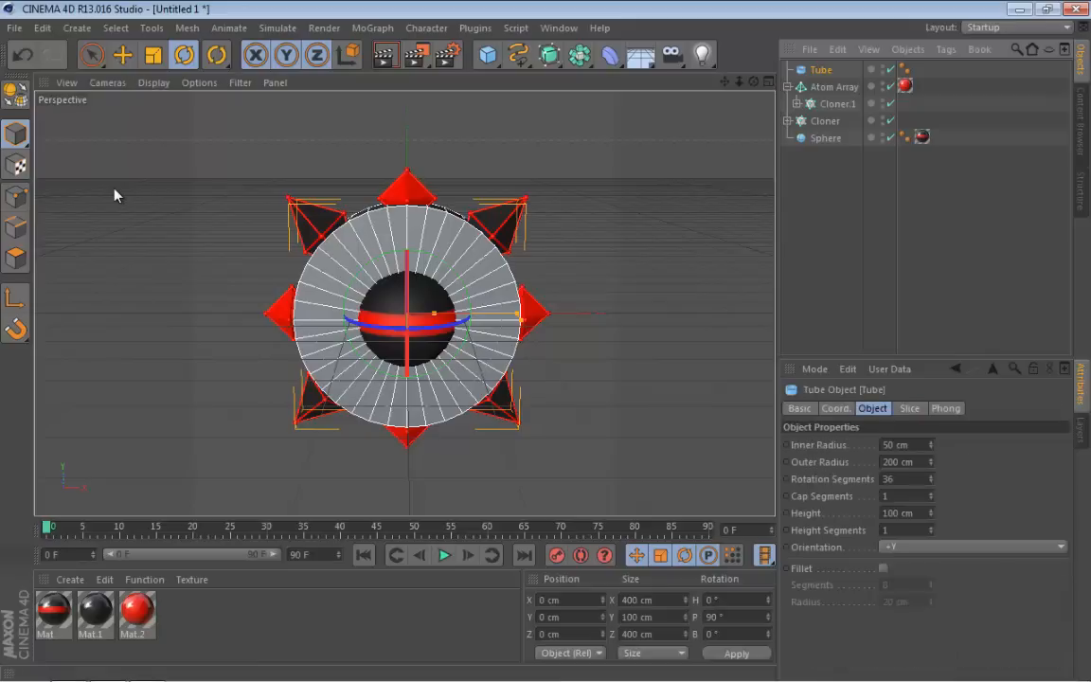
pyautogui.moveTo(931, 462); pyautogui.dragTo(931, 325)
pyautogui.moveTo(931, 445); pyautogui.dragTo(930, 198)
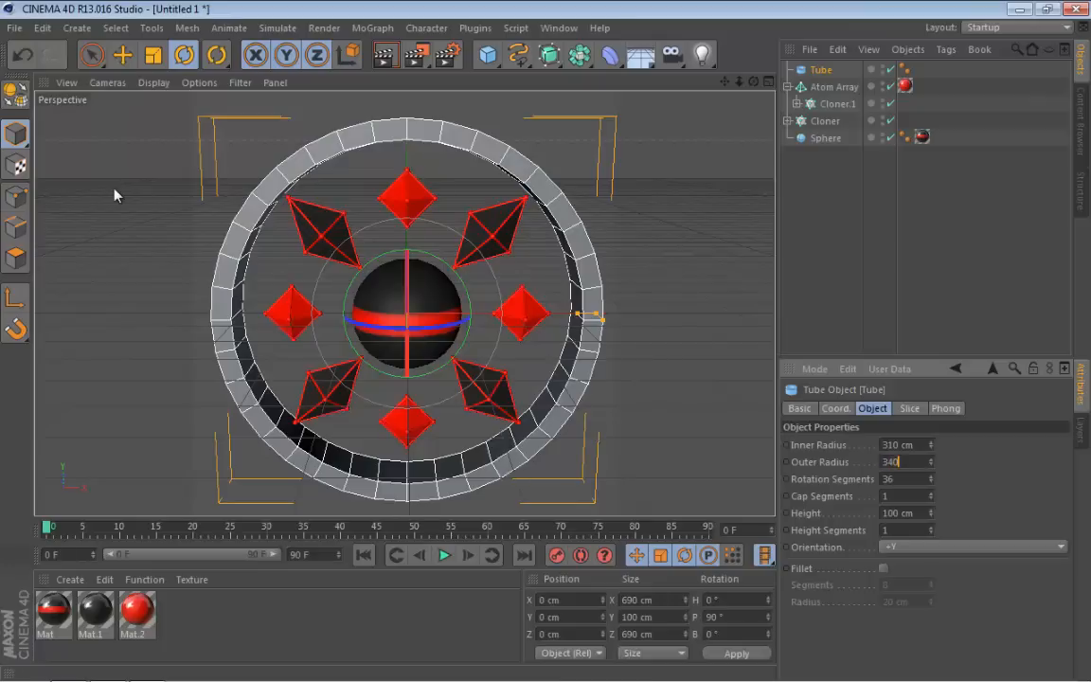
pyautogui.press('Return')
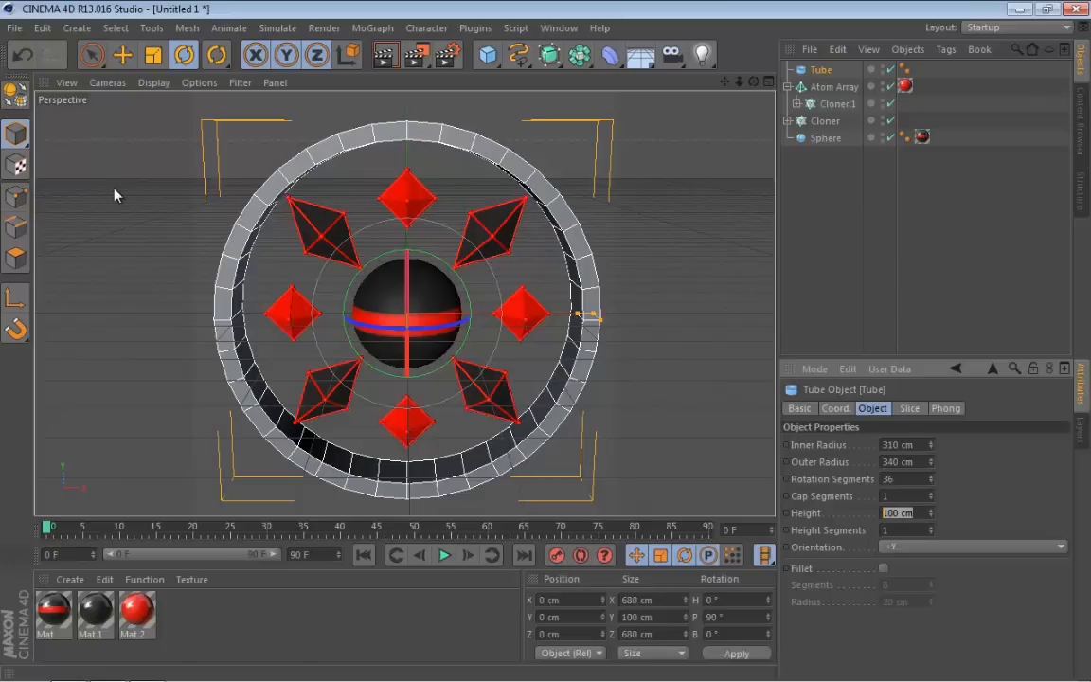
pyautogui.press('Return')
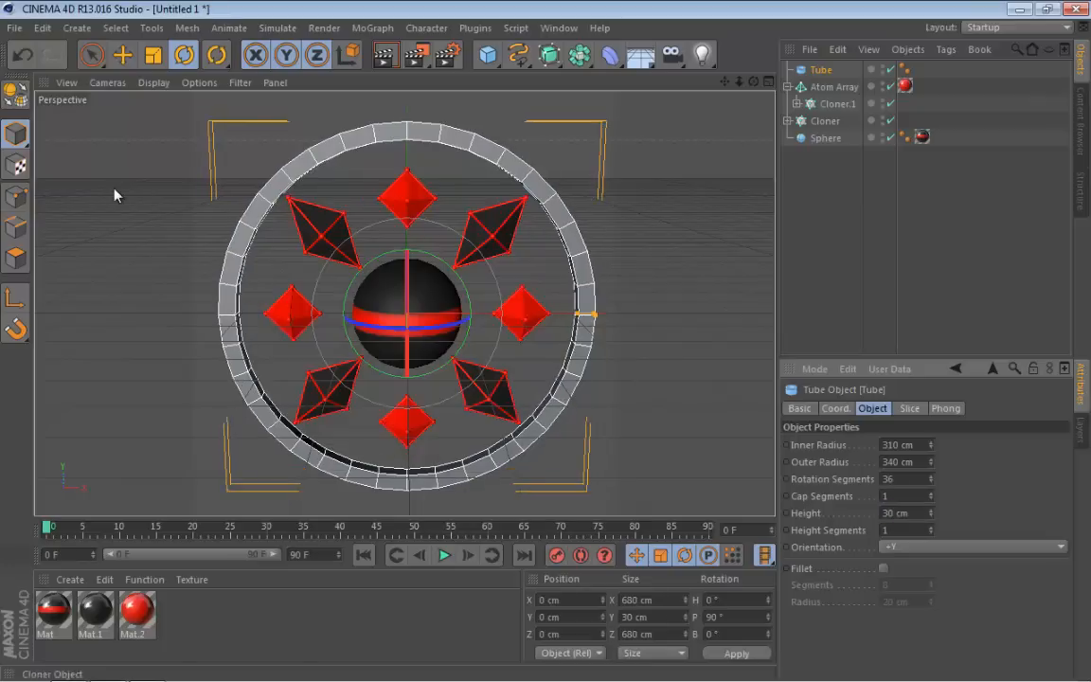
# Set the tube's rotation segments to 310 and its cap segments to 4.
pyautogui.keyDown('alt'); pyautogui.moveTo(114, 195); pyautogui.dragTo(113, 195); pyautogui.keyUp('alt')
pyautogui.click(114, 195)
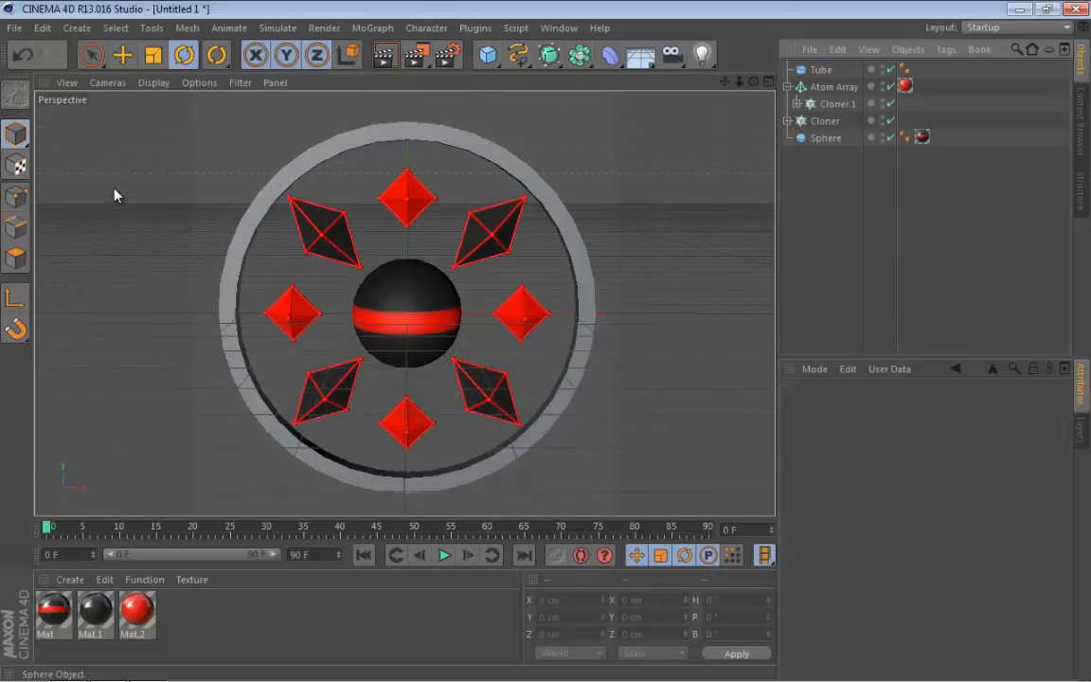
pyautogui.hotkey('ctrl', 'z')
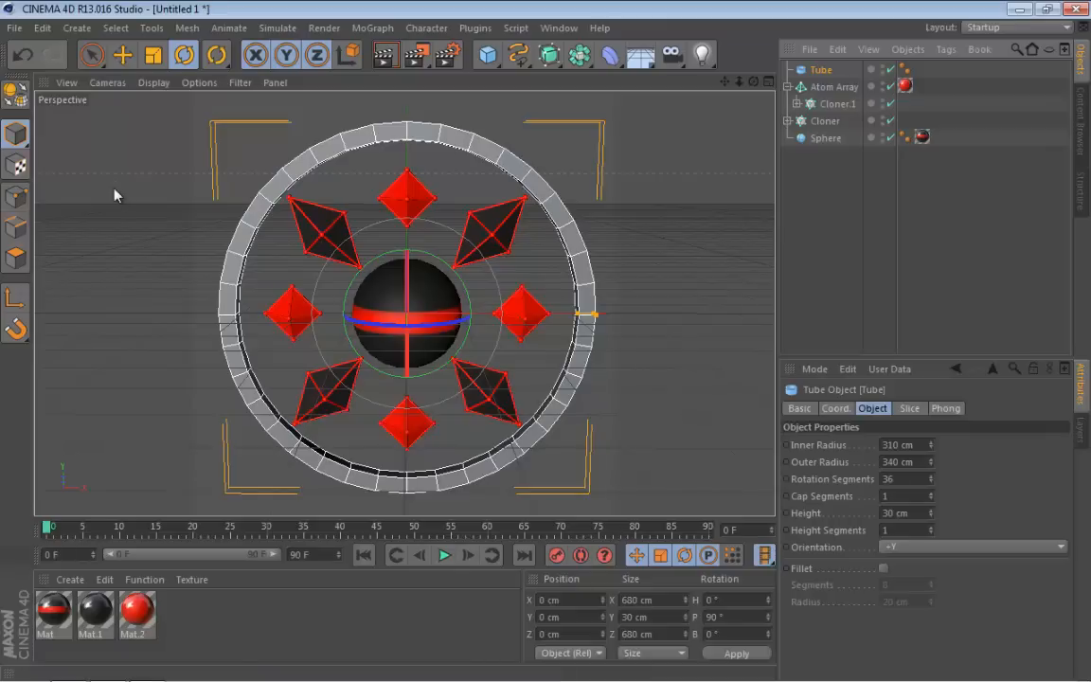
pyautogui.moveTo(931, 480); pyautogui.dragTo(931, 219)
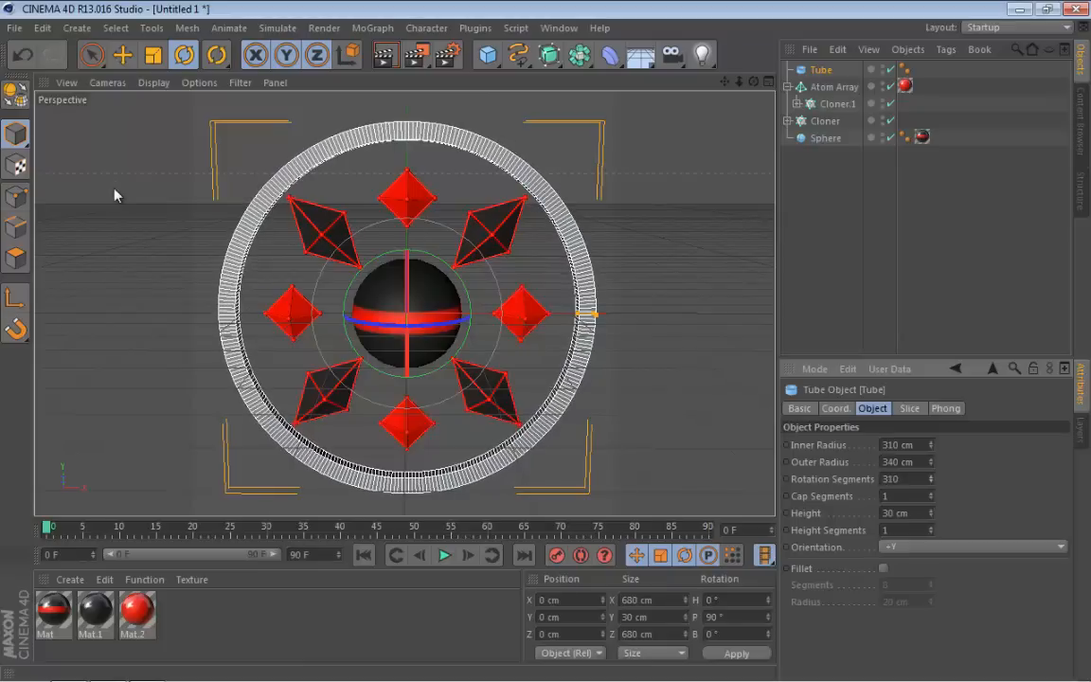
pyautogui.moveTo(115, 195)
pyautogui.keyDown('alt'); pyautogui.mouseDown()
pyautogui.moveTo(40, 180)
pyautogui.moveTo(118, 178)
pyautogui.moveTo(110, 196)
pyautogui.mouseUp(); pyautogui.keyUp('alt')
pyautogui.click(888, 496)
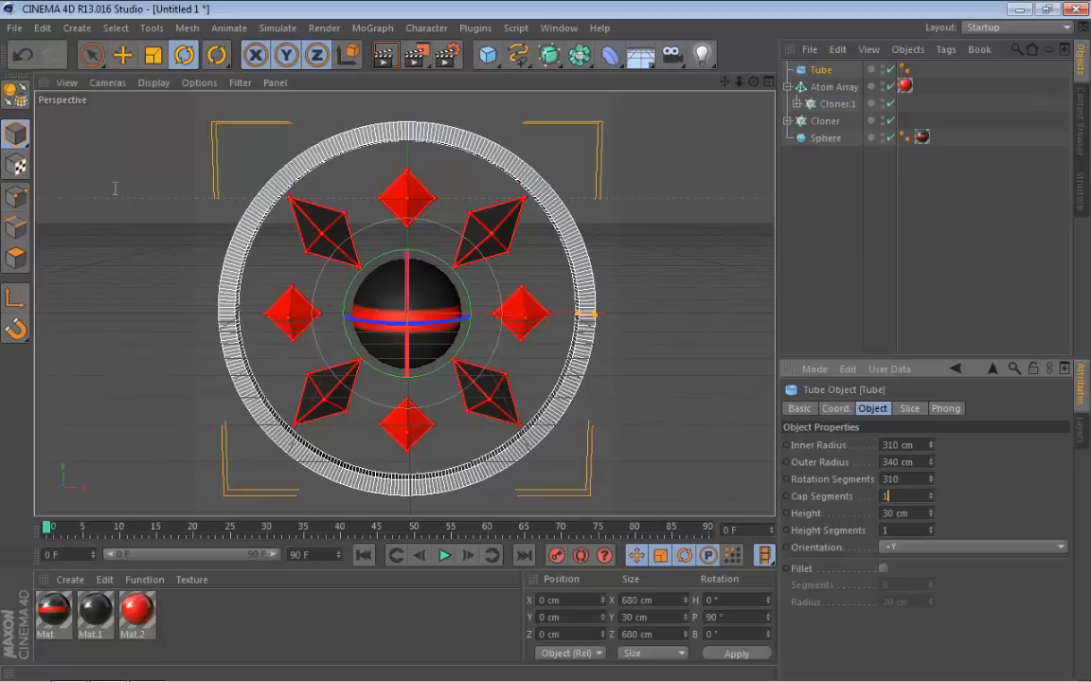
pyautogui.press('BackSpace')
pyautogui.write('4')
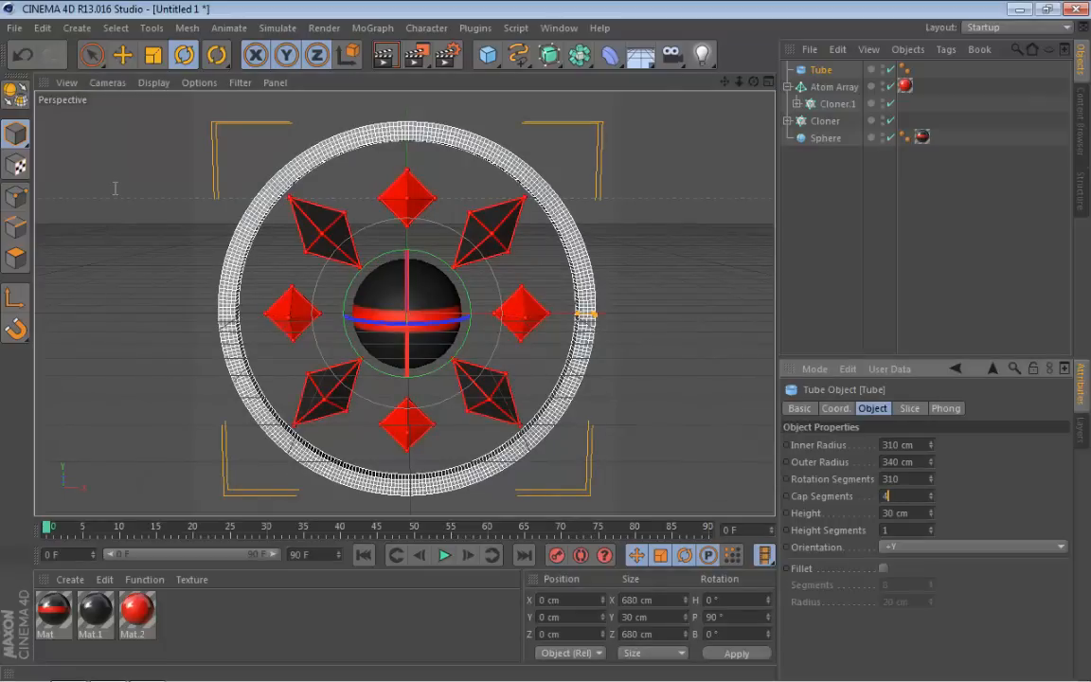
# Convert the tube into an editable polygon object.
pyautogui.scroll(5, 115, 195)
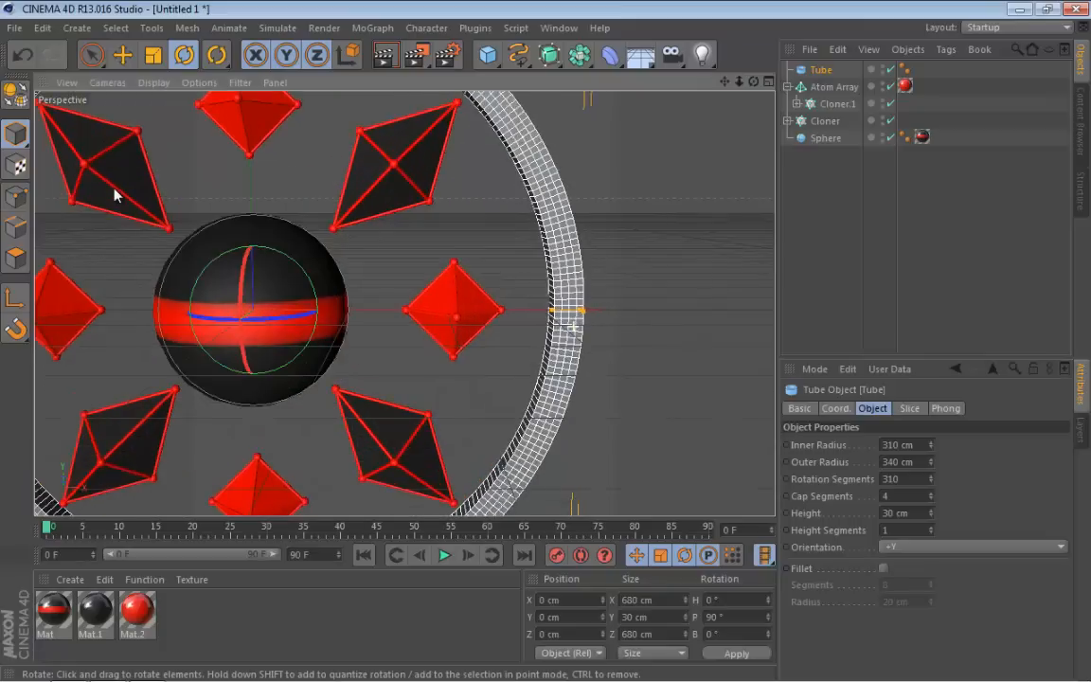
pyautogui.scroll(3, 115, 195)
pyautogui.keyDown('alt'); pyautogui.moveTo(114, 195); pyautogui.dragTo(114, 195); pyautogui.keyUp('alt')
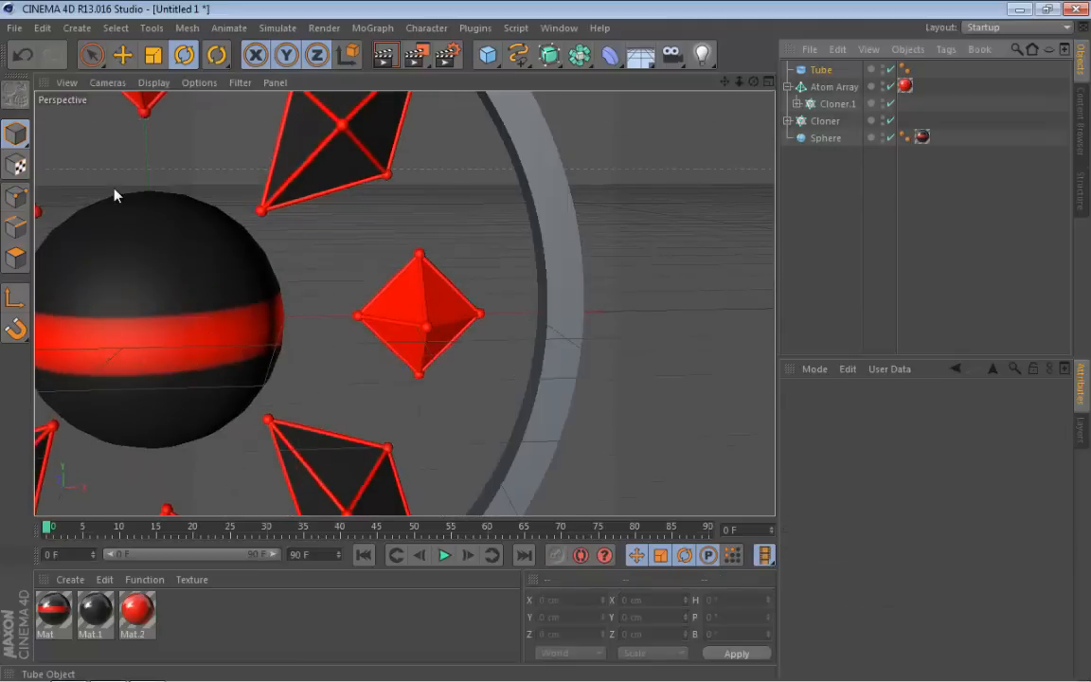
pyautogui.press('c')
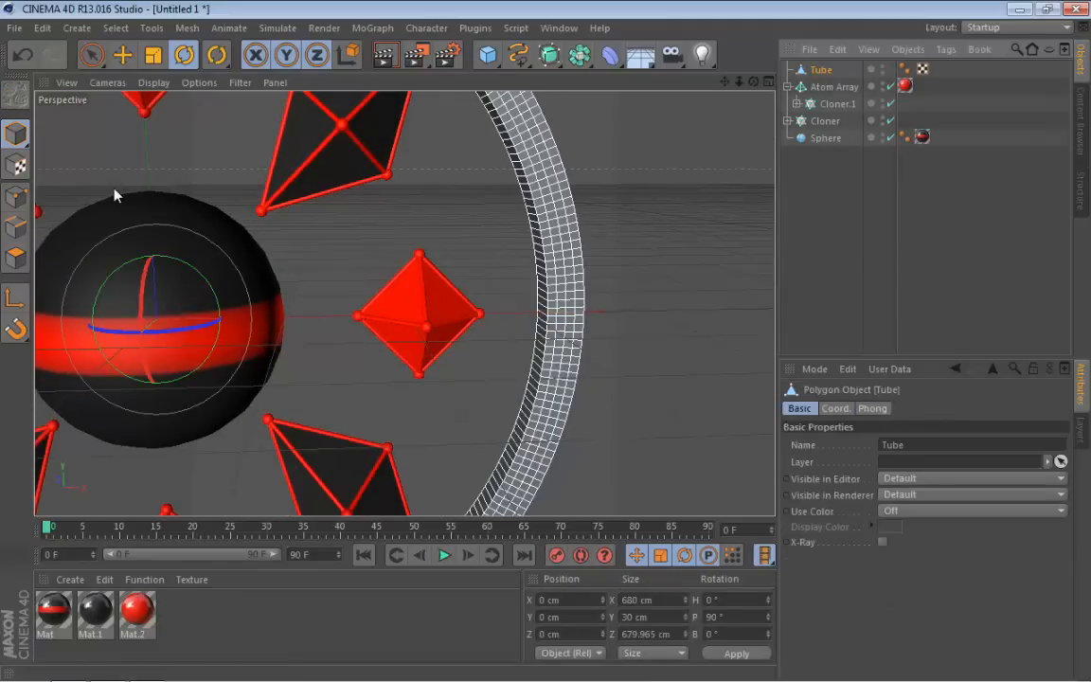
# Switch to polygon mode and bring up the selection commands for the tube's faces.
pyautogui.click(16, 257)
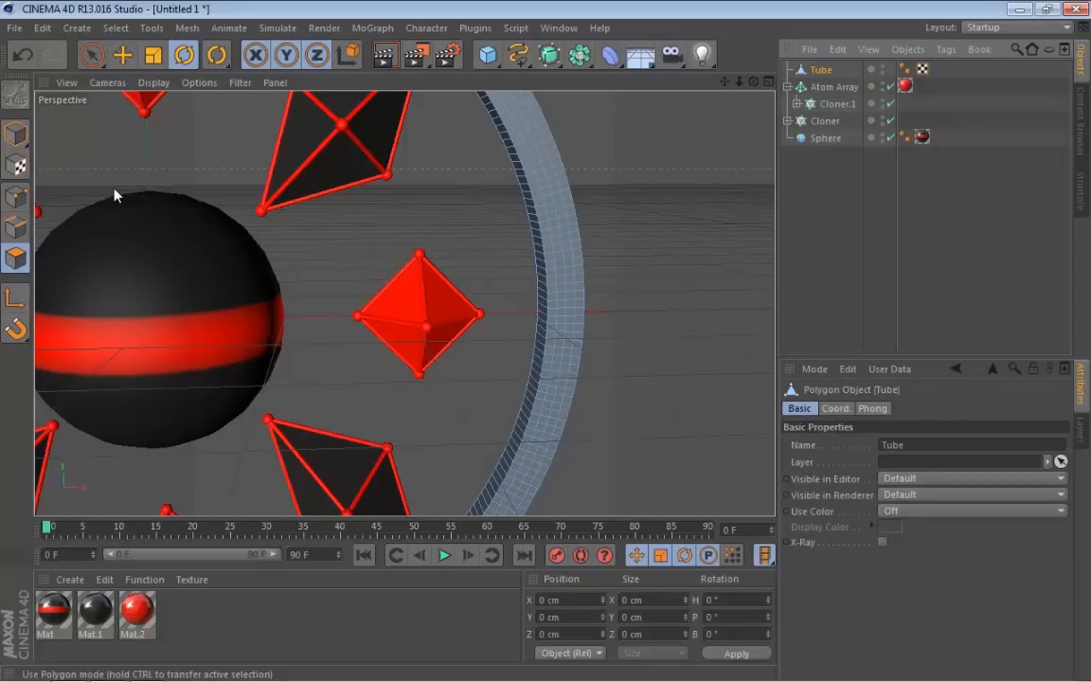
pyautogui.click(77, 28)
pyautogui.moveTo(116, 29)
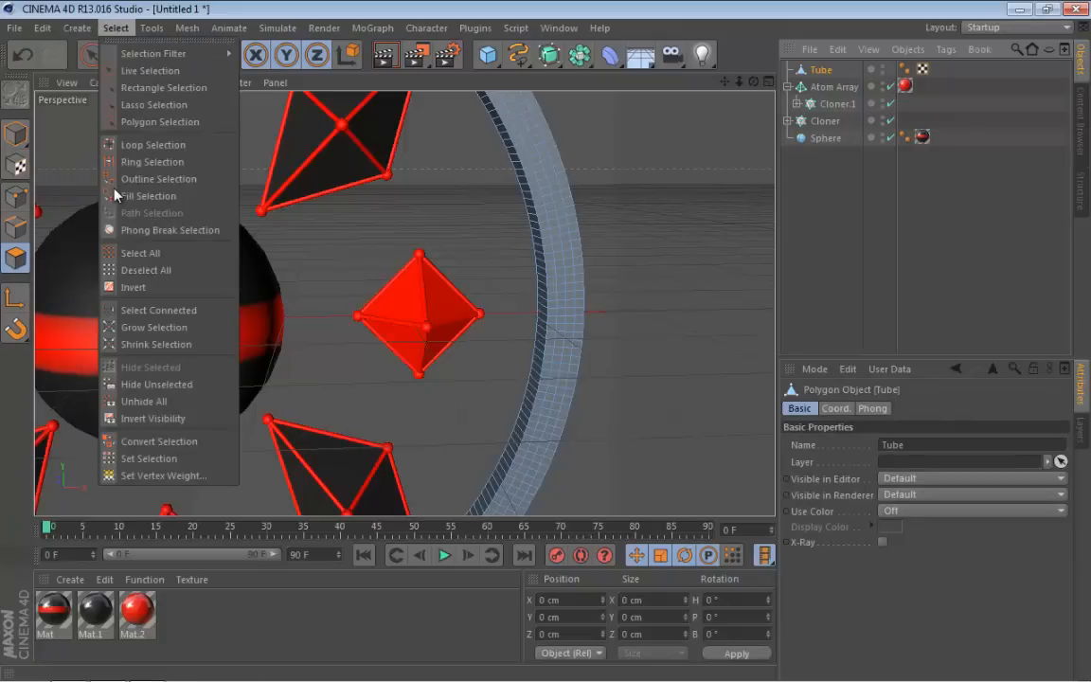
# Loop-select the two middle polygon loops on the front face of the tube.
pyautogui.click(152, 143)
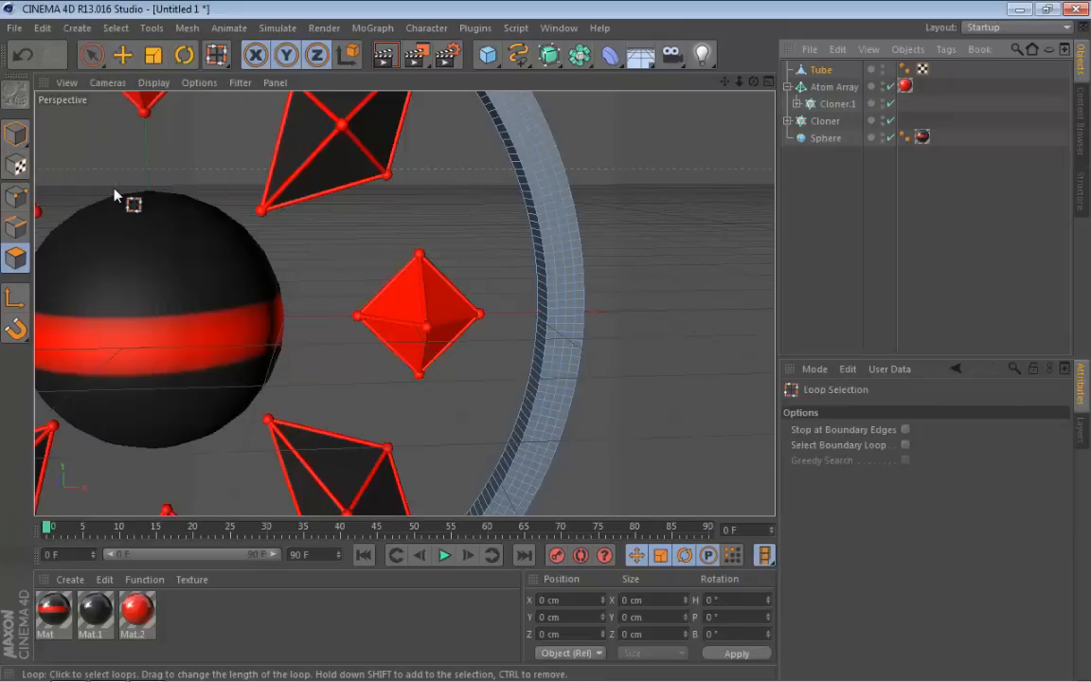
pyautogui.scroll(5, 541, 163)
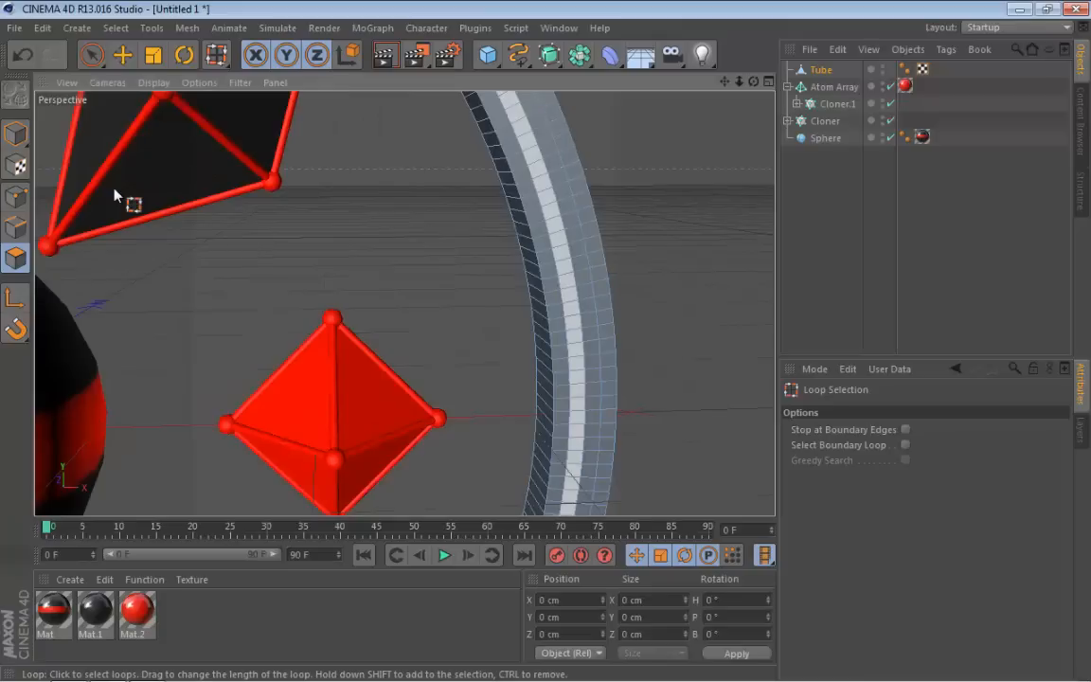
pyautogui.click(569, 305)
pyautogui.keyDown('shift'); pyautogui.click(548, 162); pyautogui.keyUp('shift')
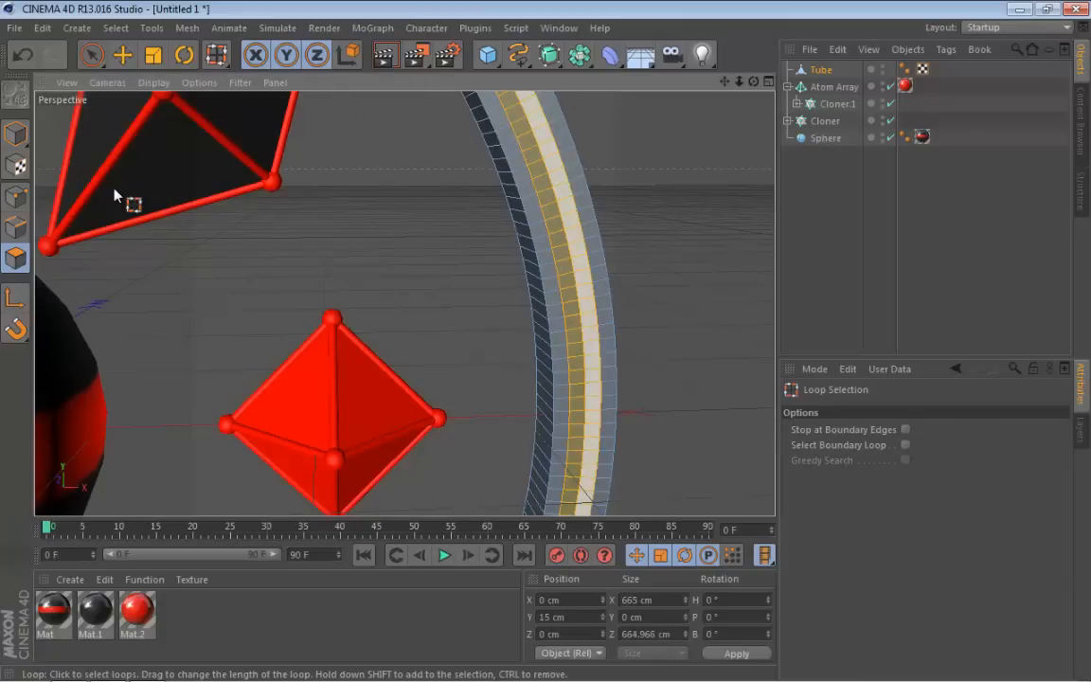
# Add the two middle polygon loops on the tube's back face to the loop selection.
pyautogui.scroll(-4, 541, 165)
pyautogui.scroll(-3, 244, 391)
pyautogui.scroll(-3, 243, 391)
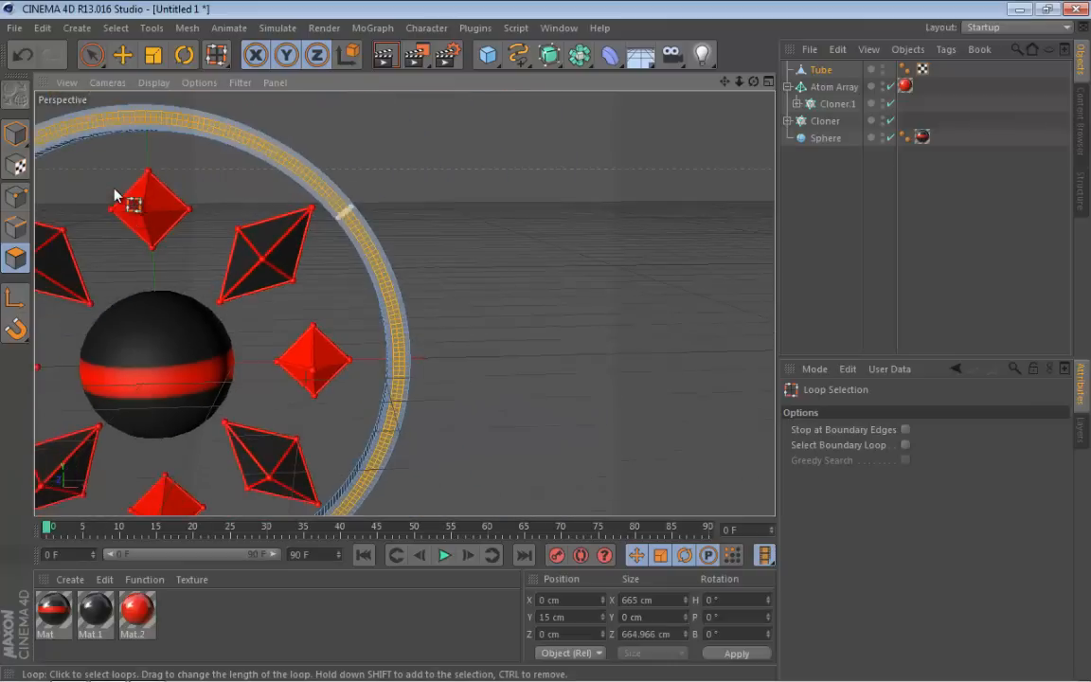
pyautogui.moveTo(405, 304)
pyautogui.keyDown('alt'); pyautogui.mouseDown(button='middle')
pyautogui.moveTo(565, 274)
pyautogui.moveTo(662, 283)
pyautogui.mouseUp(button='middle'); pyautogui.keyUp('alt')
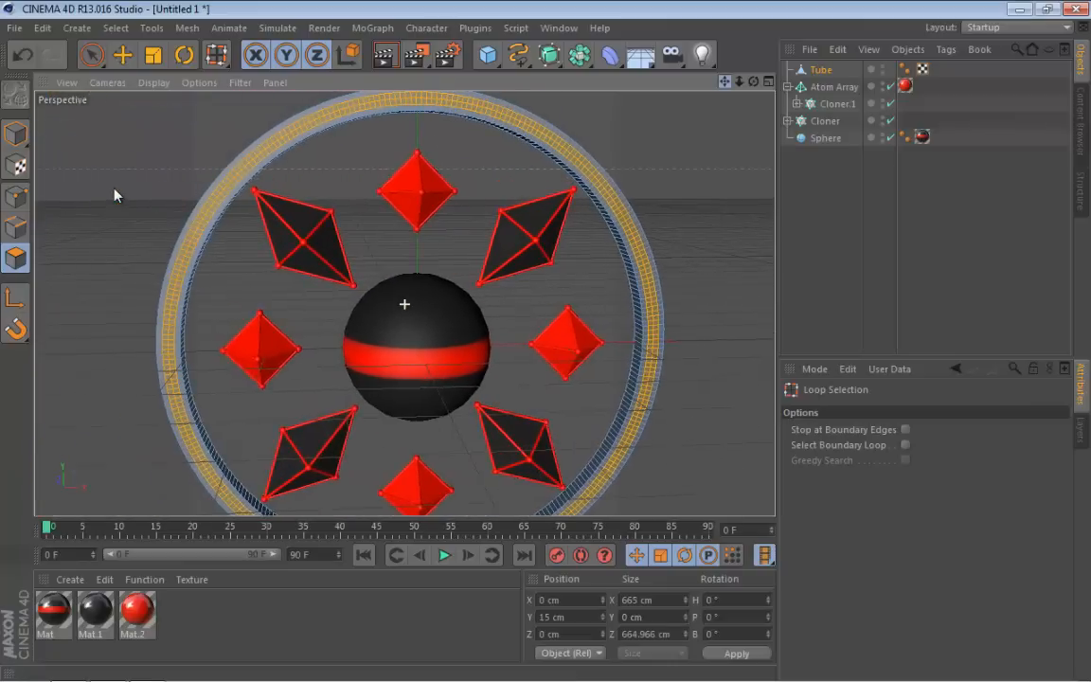
pyautogui.keyDown('alt'); pyautogui.moveTo(419, 348); pyautogui.dragTo(95, 379); pyautogui.keyUp('alt')
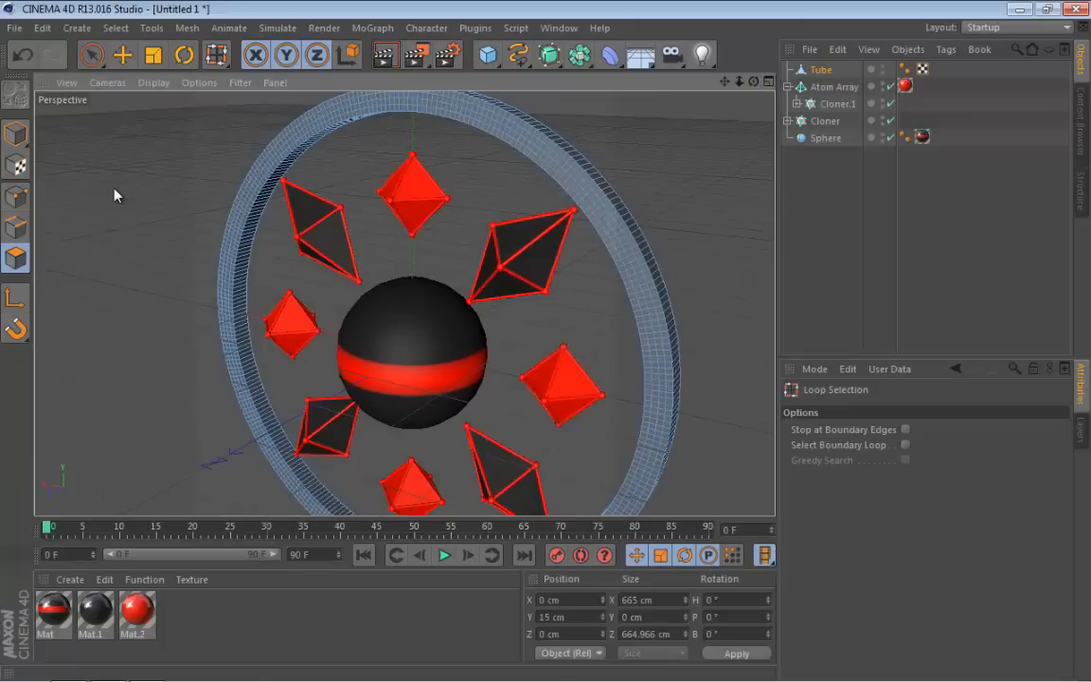
pyautogui.scroll(5, 550, 119)
pyautogui.scroll(2, 551, 120)
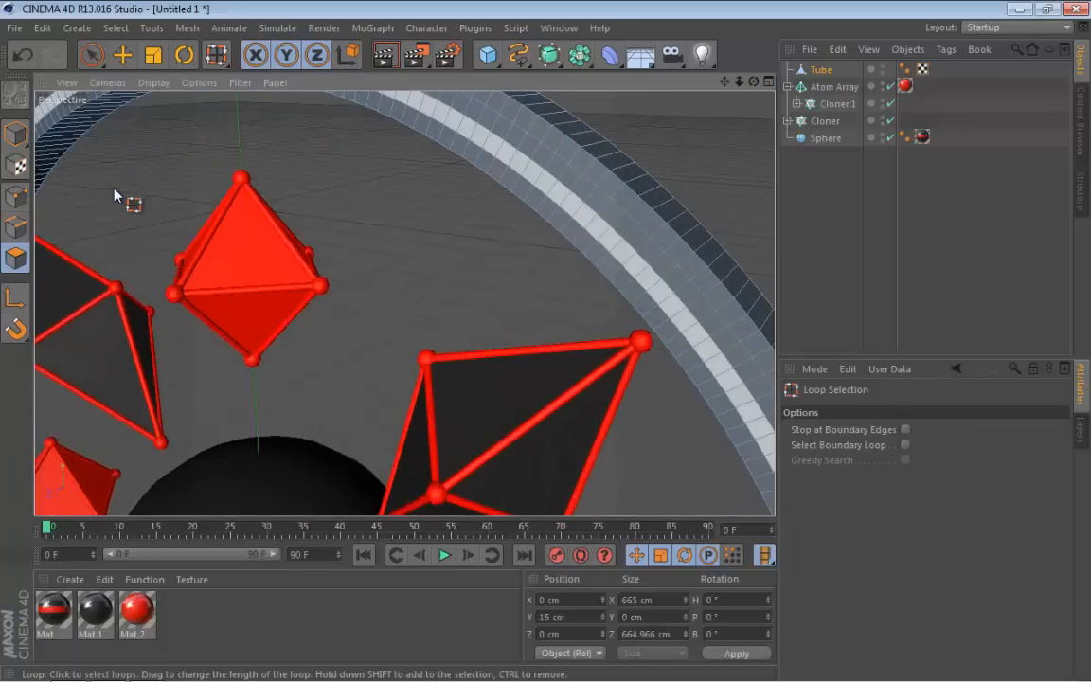
pyautogui.keyDown('shift'); pyautogui.click(561, 196); pyautogui.keyUp('shift')
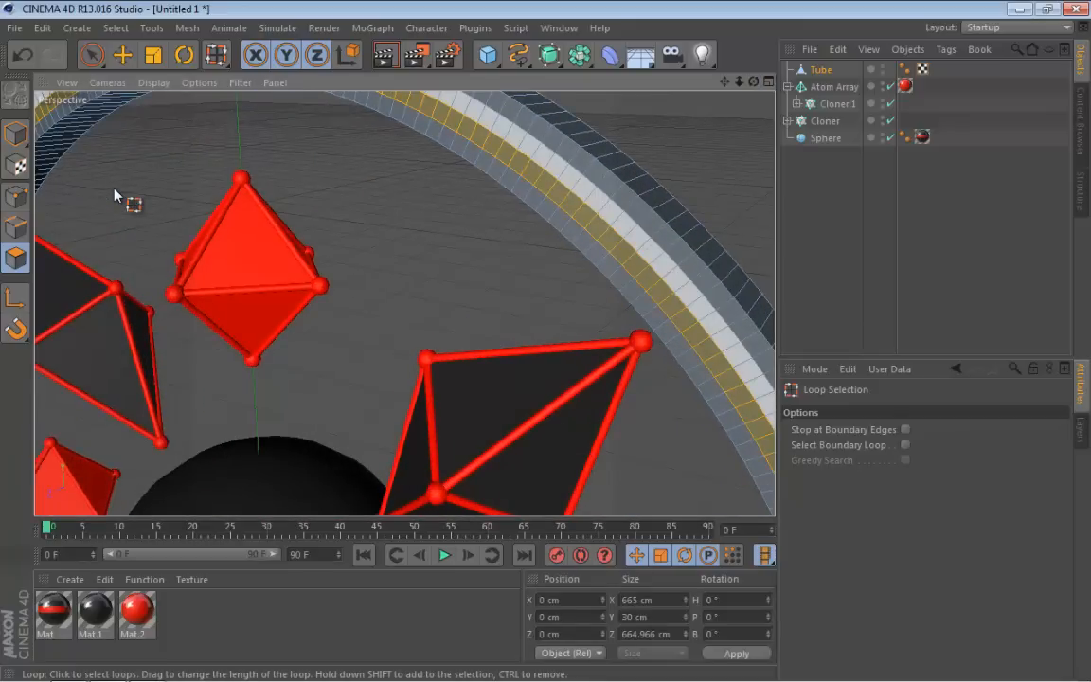
pyautogui.keyDown('shift'); pyautogui.click(114, 195); pyautogui.keyUp('shift')
# Extrude the selected polygon loops inward with an offset of -3 cm.
pyautogui.keyDown('alt'); pyautogui.moveTo(114, 195); pyautogui.dragTo(114, 195); pyautogui.keyUp('alt')
pyautogui.keyDown('alt'); pyautogui.moveTo(114, 195); pyautogui.dragTo(114, 195, button='right'); pyautogui.keyUp('alt')
pyautogui.keyDown('alt'); pyautogui.moveTo(114, 195); pyautogui.dragTo(114, 195); pyautogui.keyUp('alt')
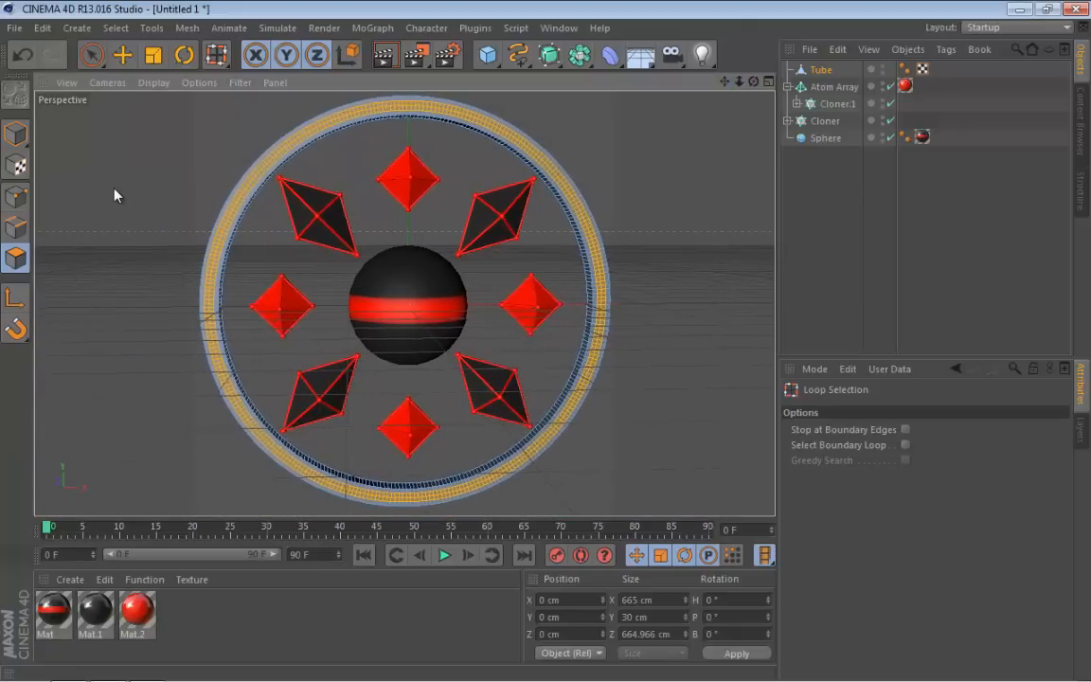
pyautogui.keyDown('alt'); pyautogui.moveTo(113, 195); pyautogui.dragTo(114, 196, button='right'); pyautogui.keyUp('alt')
pyautogui.click(151, 28)
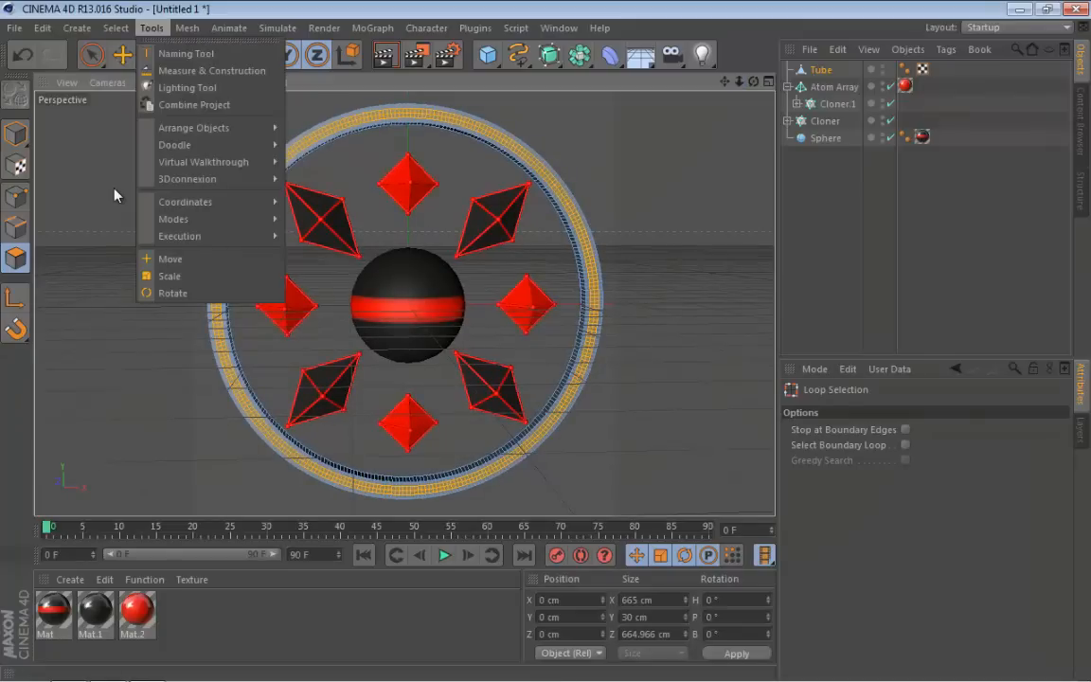
pyautogui.moveTo(188, 28)
pyautogui.moveTo(207, 94)
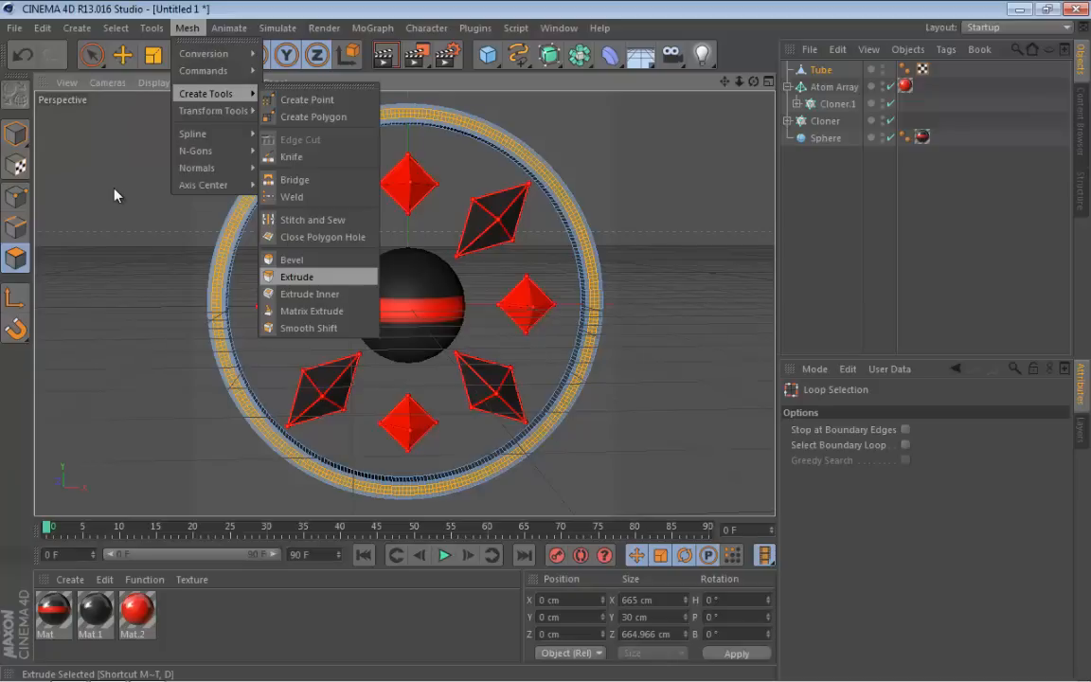
pyautogui.click(297, 276)
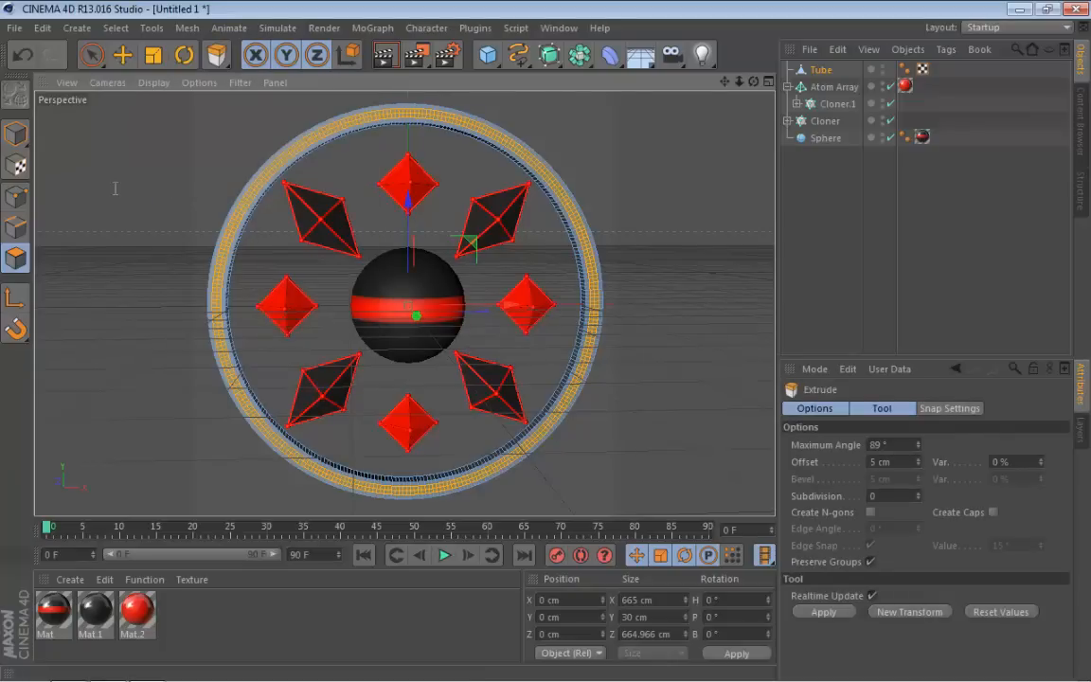
pyautogui.moveTo(883, 463); pyautogui.dragTo(870, 462)
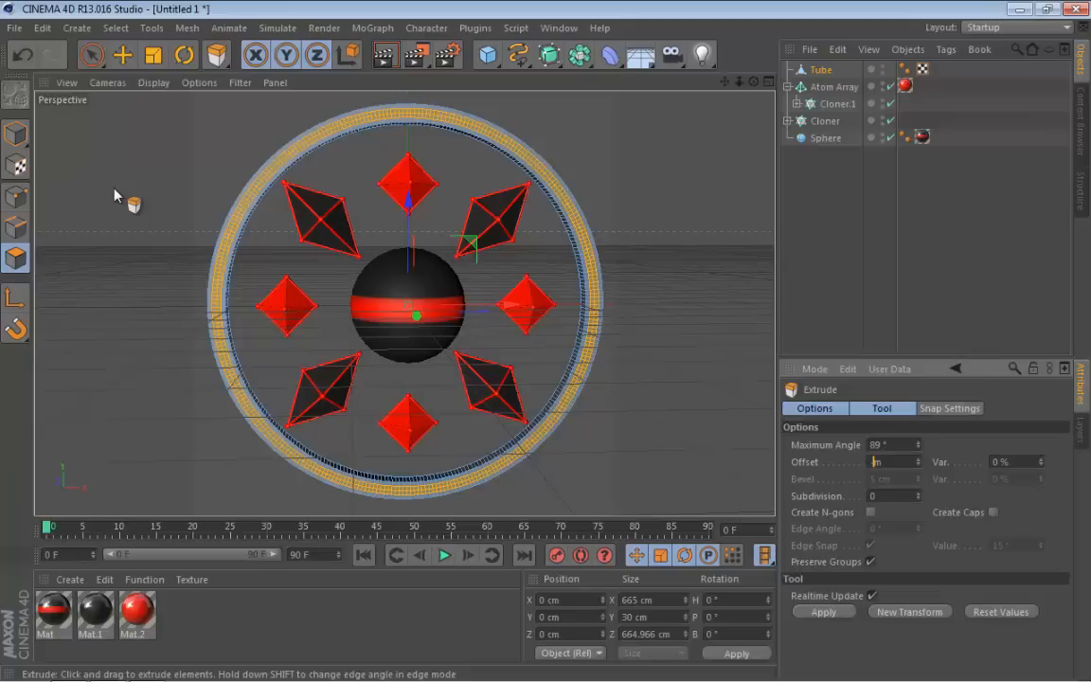
pyautogui.press('Return')
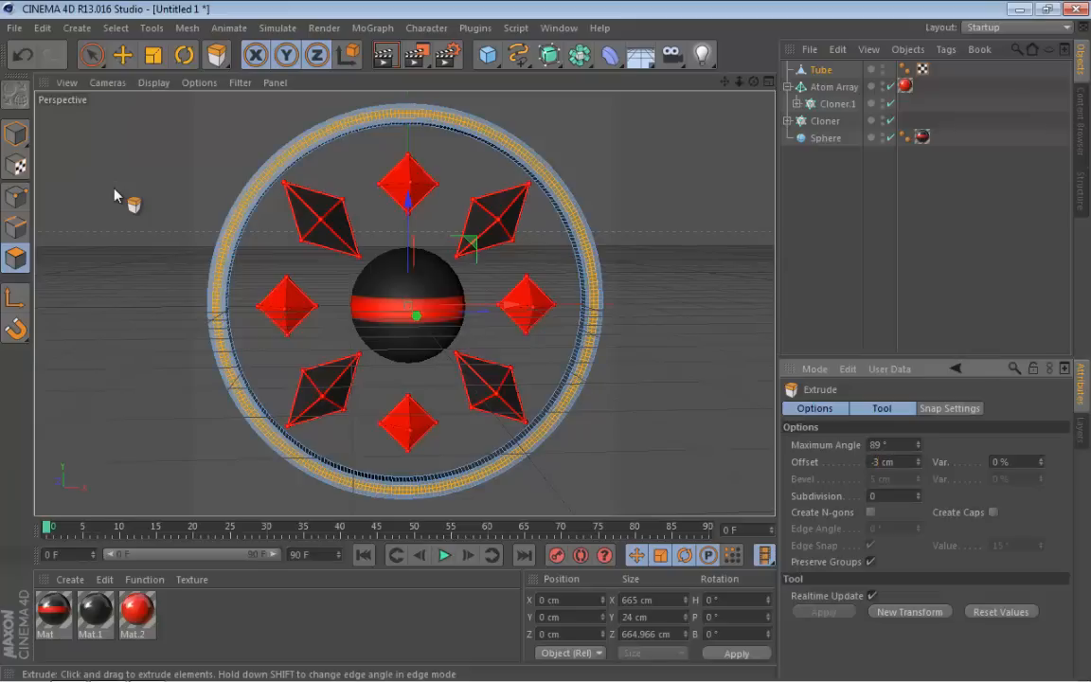
# Deepen the groove in the tube by setting the extrusion offset to -5.3 cm.
pyautogui.scroll(4, 598, 249)
pyautogui.scroll(5, 572, 235)
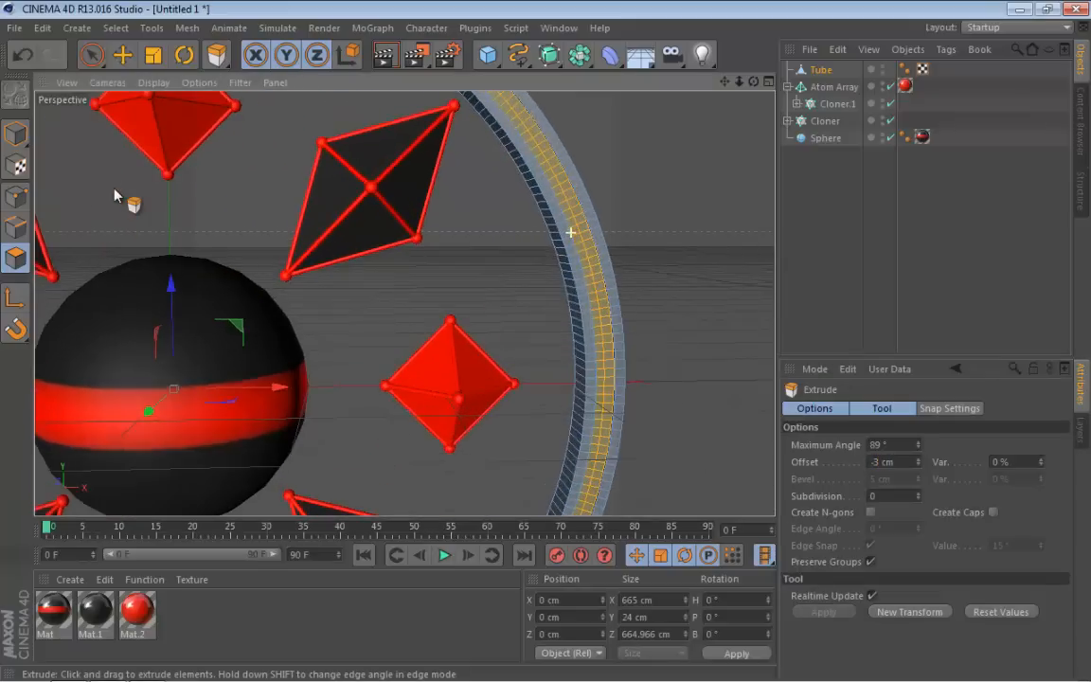
pyautogui.moveTo(753, 82); pyautogui.dragTo(579, 95)
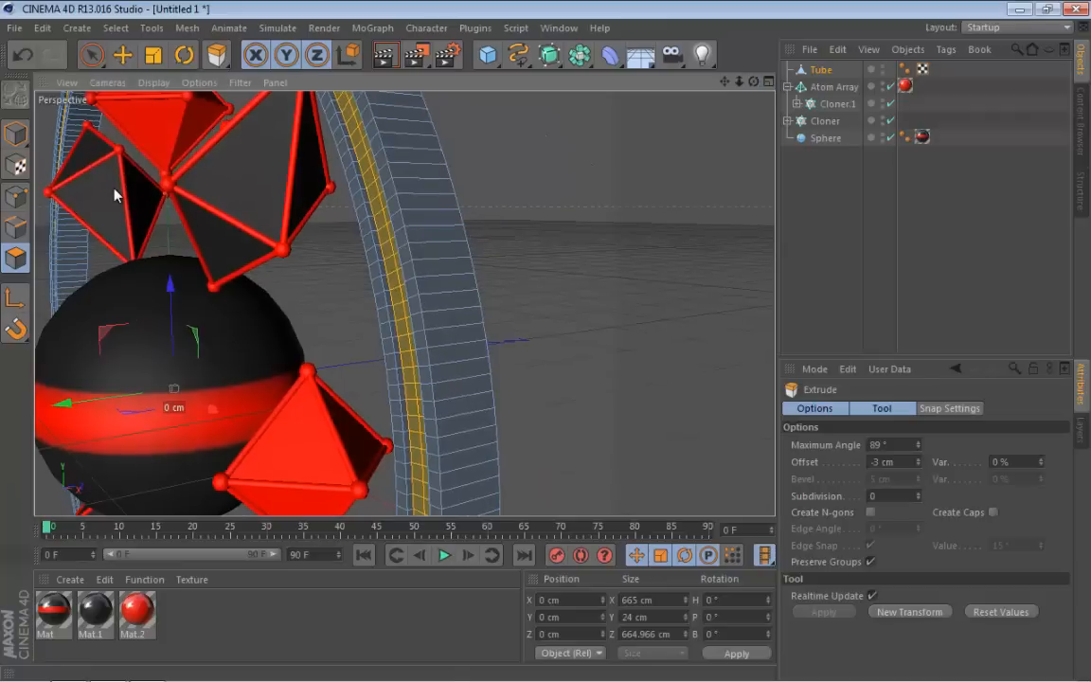
pyautogui.click(894, 462)
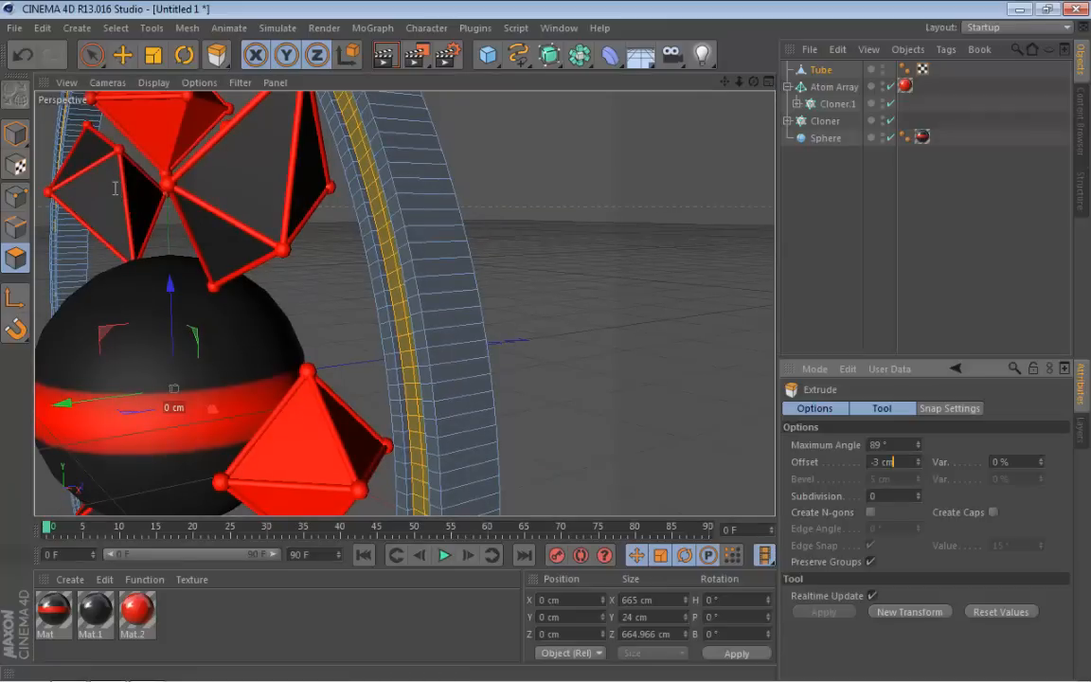
pyautogui.press('Down')
pyautogui.press('Down')
pyautogui.press('Down')
pyautogui.press('Down')
pyautogui.press('Down')
pyautogui.press('Down')
pyautogui.press('Down')
pyautogui.press('Down')
pyautogui.press('Down')
pyautogui.press('Down')
pyautogui.press('Down')
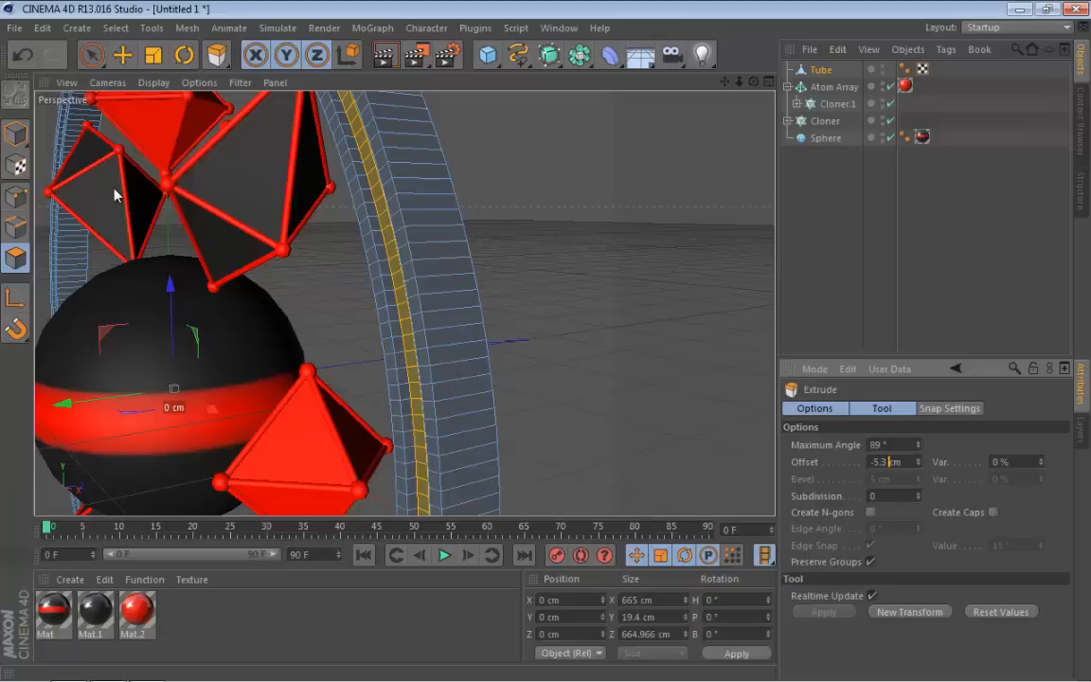
# Apply the black material Mat.1 to the whole tube and the red material Mat.2 to its selected groove polygons.
pyautogui.keyDown('alt'); pyautogui.moveTo(114, 196); pyautogui.dragTo(114, 195); pyautogui.keyUp('alt')
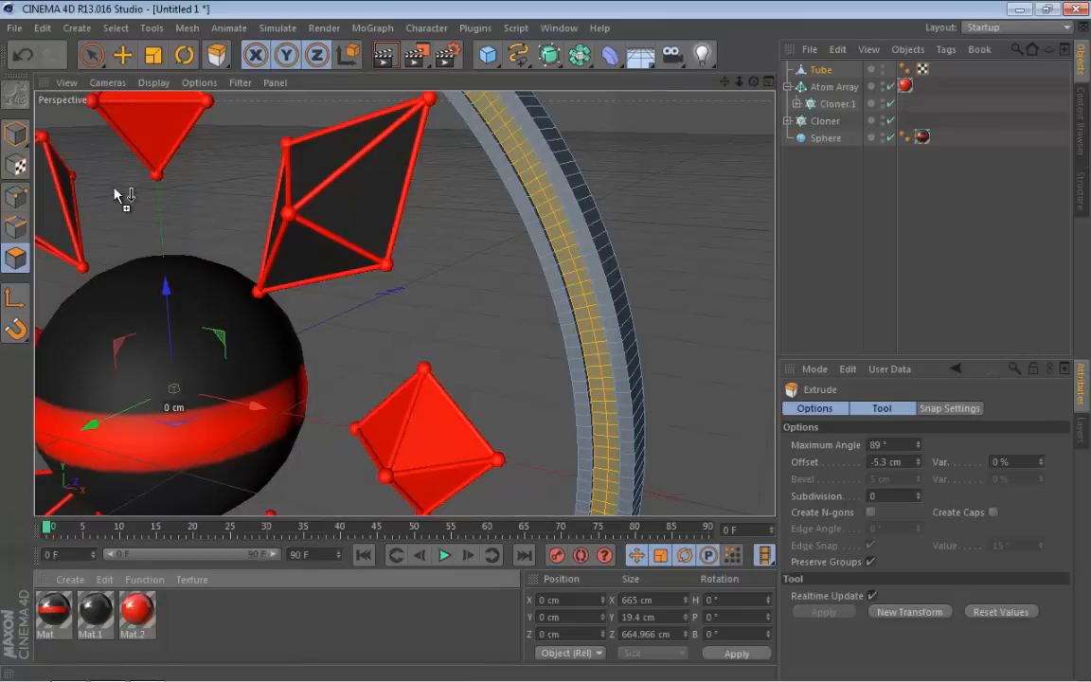
pyautogui.moveTo(96, 610); pyautogui.dragTo(821, 70)
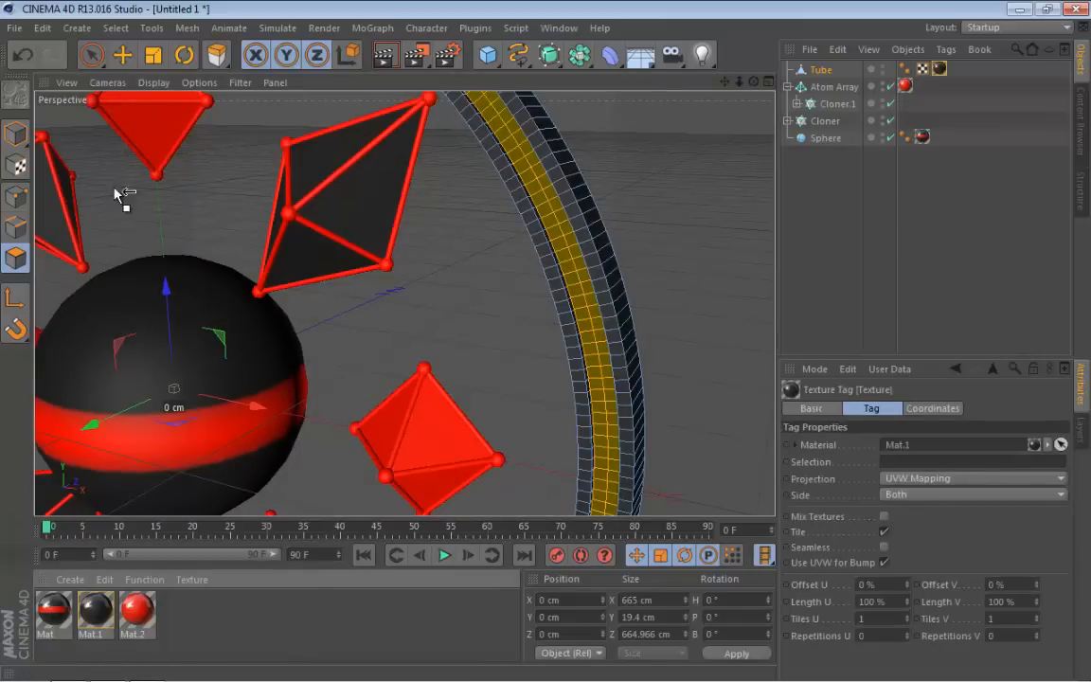
pyautogui.moveTo(137, 610); pyautogui.dragTo(95, 610)
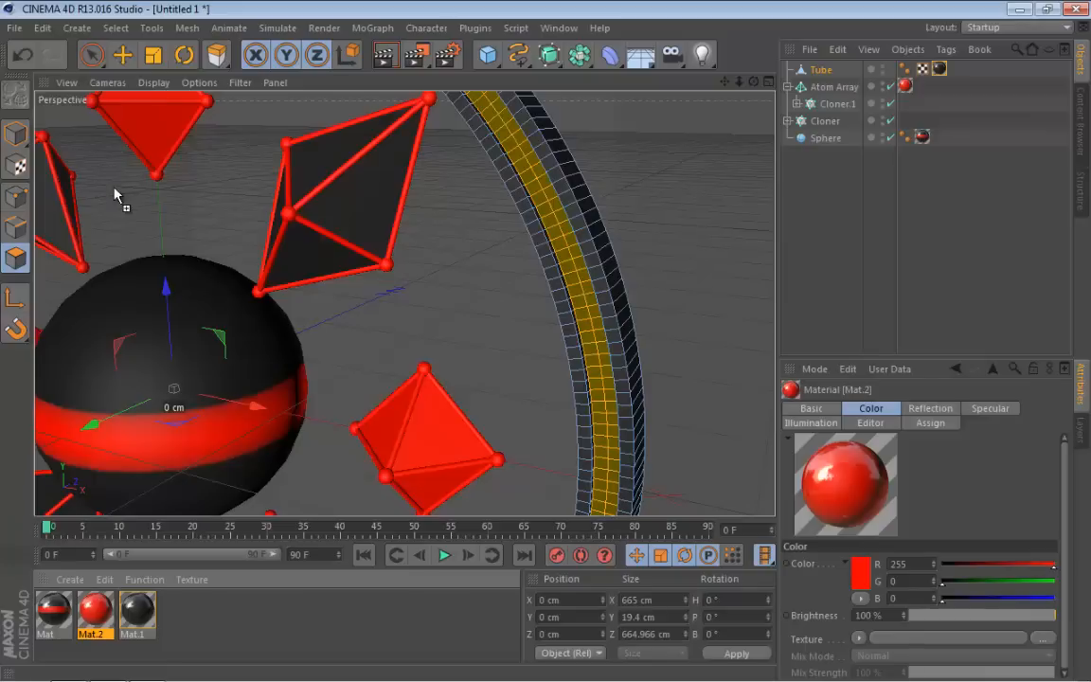
pyautogui.moveTo(96, 610); pyautogui.dragTo(586, 303)
# Switch to Model mode and deselect the tube to view the coloured ring around the sphere.
pyautogui.moveTo(754, 82)
pyautogui.mouseDown()
pyautogui.moveTo(616, 67)
pyautogui.moveTo(746, 81)
pyautogui.mouseUp()
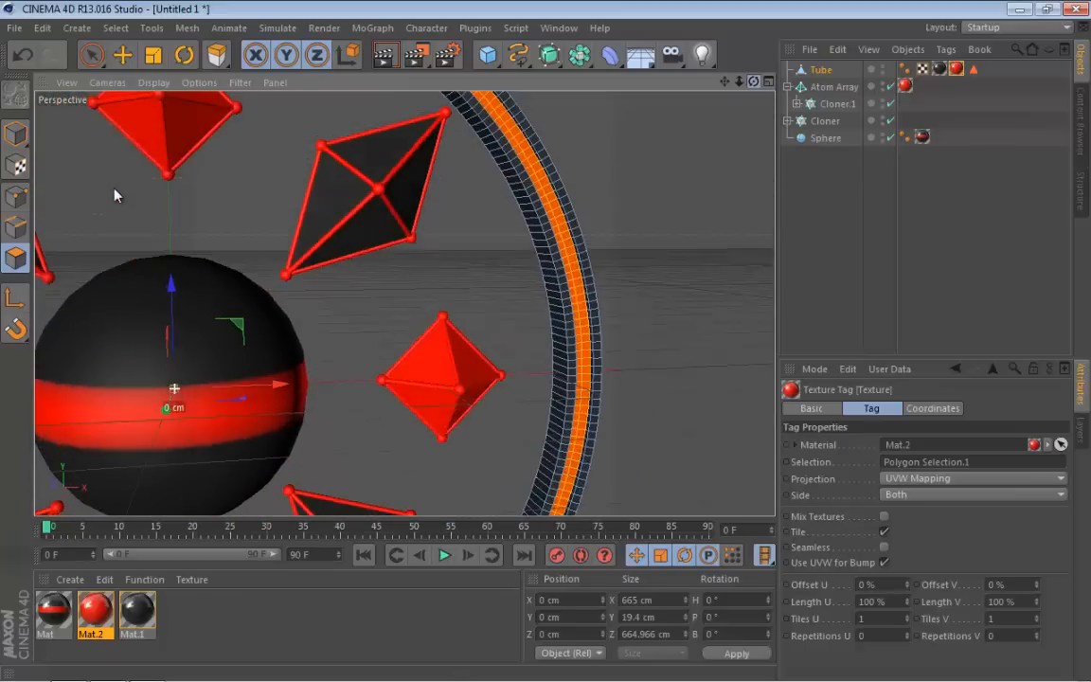
pyautogui.scroll(-5, 115, 195)
pyautogui.keyDown('alt'); pyautogui.moveTo(114, 195); pyautogui.dragTo(140, 199, button='middle'); pyautogui.keyUp('alt')
pyautogui.moveTo(114, 195)
pyautogui.keyDown('alt'); pyautogui.mouseDown()
pyautogui.moveTo(87, 202)
pyautogui.moveTo(122, 201)
pyautogui.mouseUp(); pyautogui.keyUp('alt')
pyautogui.keyDown('alt'); pyautogui.moveTo(115, 195); pyautogui.dragTo(155, 196, button='middle'); pyautogui.keyUp('alt')
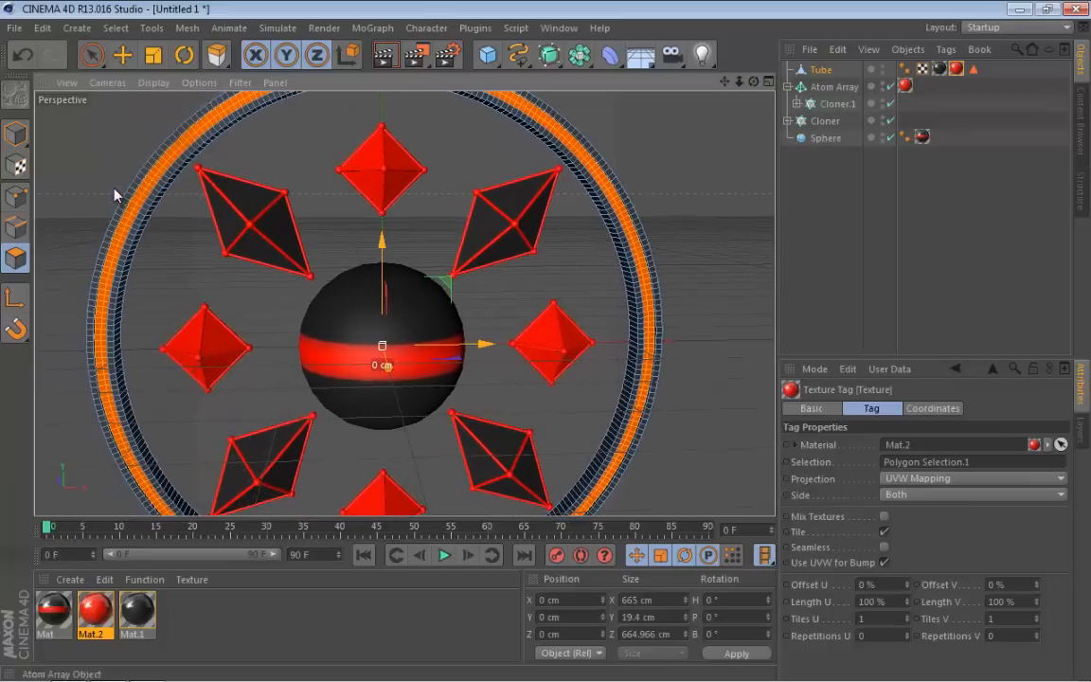
pyautogui.click(973, 69)
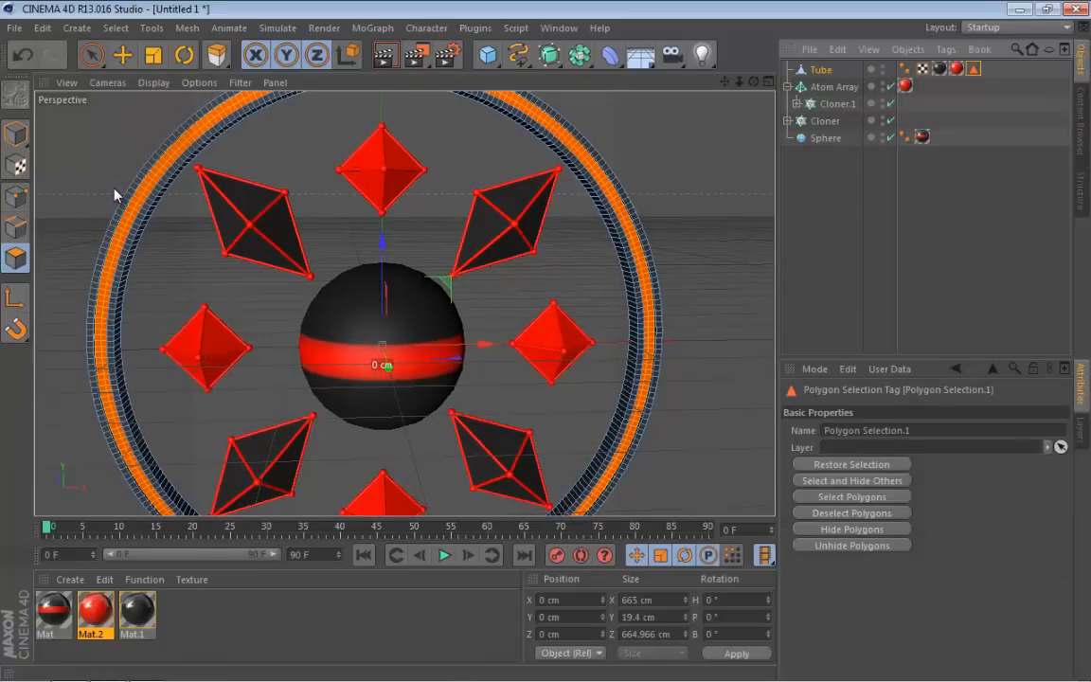
pyautogui.keyDown('alt'); pyautogui.moveTo(114, 195); pyautogui.dragTo(83, 195, button='right'); pyautogui.keyUp('alt')
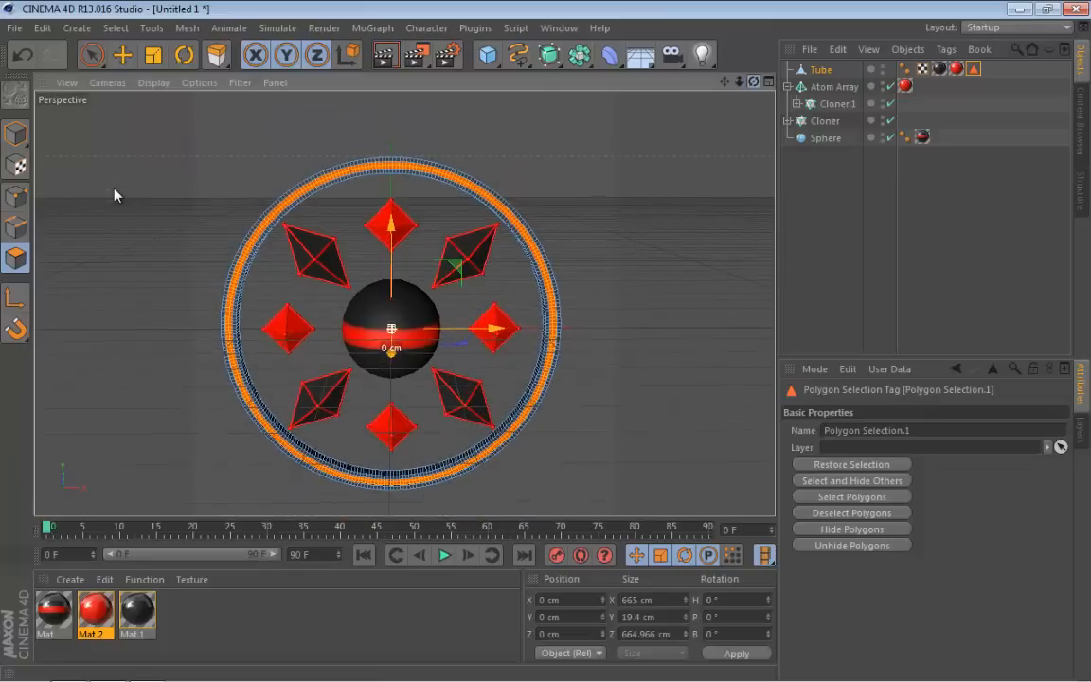
pyautogui.click(114, 195)
pyautogui.click(820, 69)
pyautogui.click(15, 134)
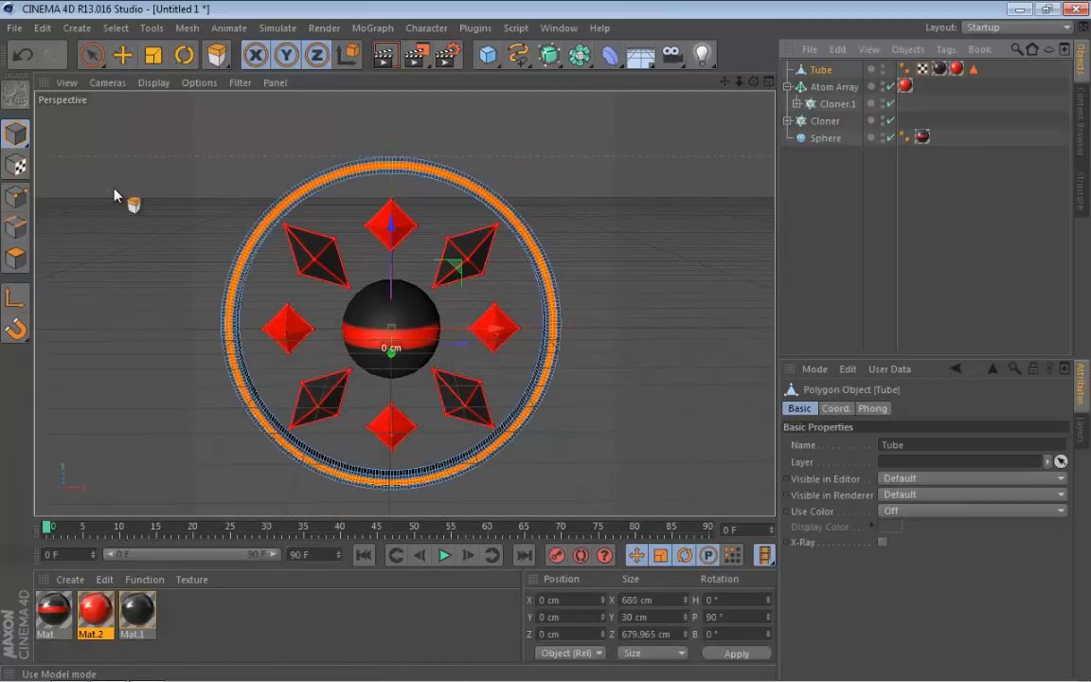
pyautogui.click(853, 227)
pyautogui.moveTo(115, 195)
pyautogui.keyDown('alt'); pyautogui.mouseDown()
pyautogui.moveTo(43, 195)
pyautogui.moveTo(115, 192)
pyautogui.mouseUp(); pyautogui.keyUp('alt')
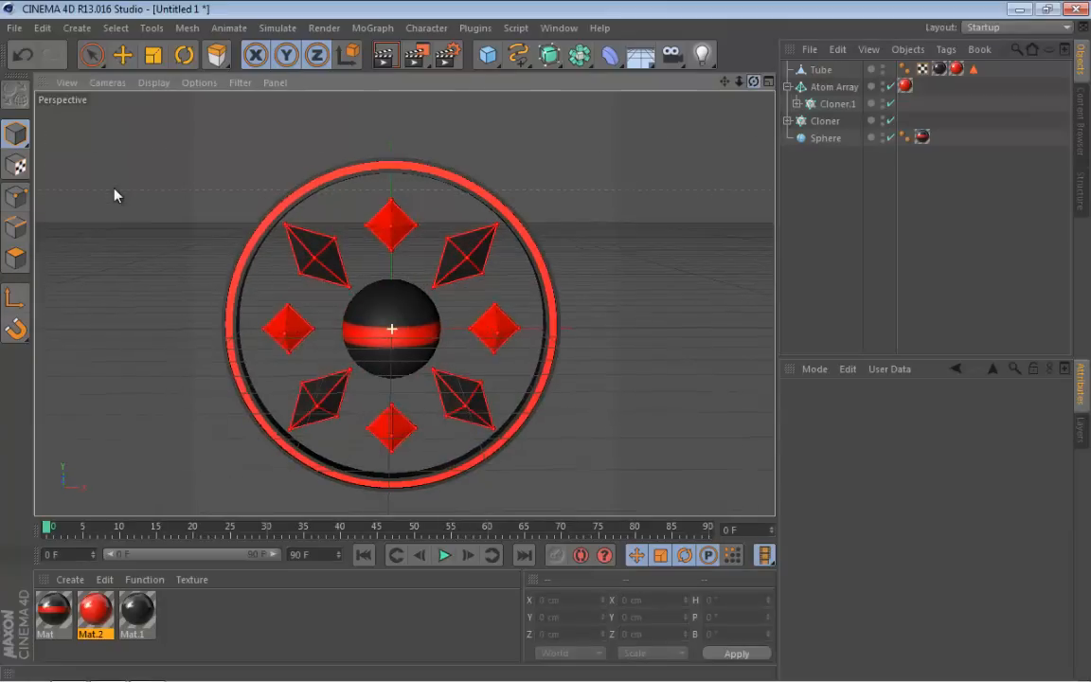
# Keyframe the tube's pitch rotation (R.P) at 90° on frame 0.
pyautogui.click(820, 69)
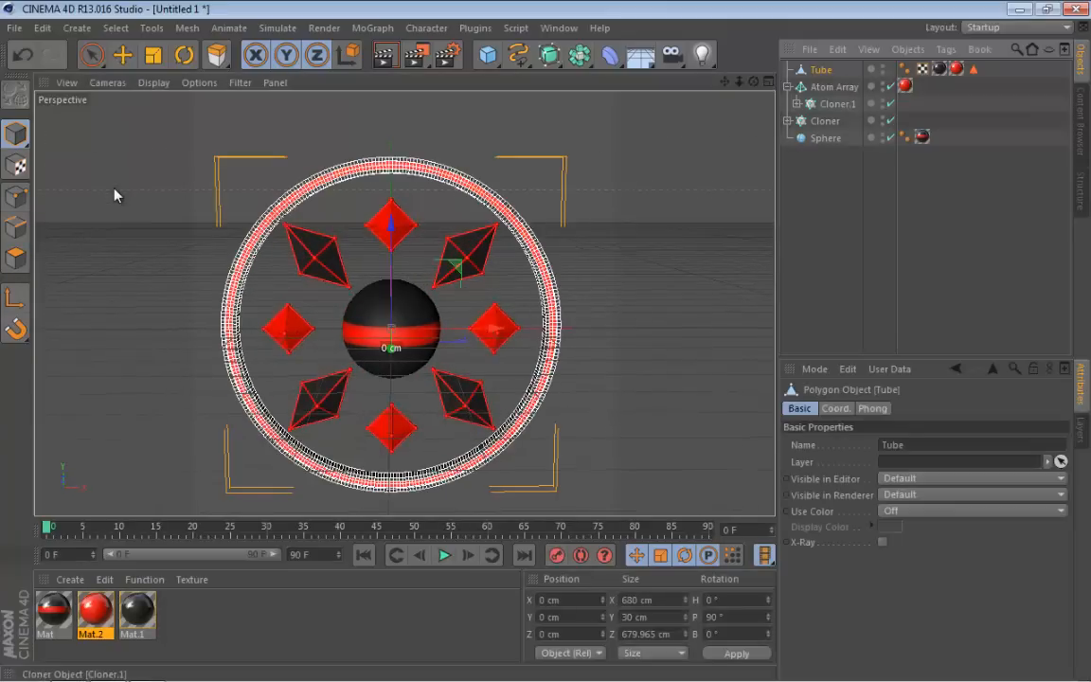
pyautogui.click(835, 408)
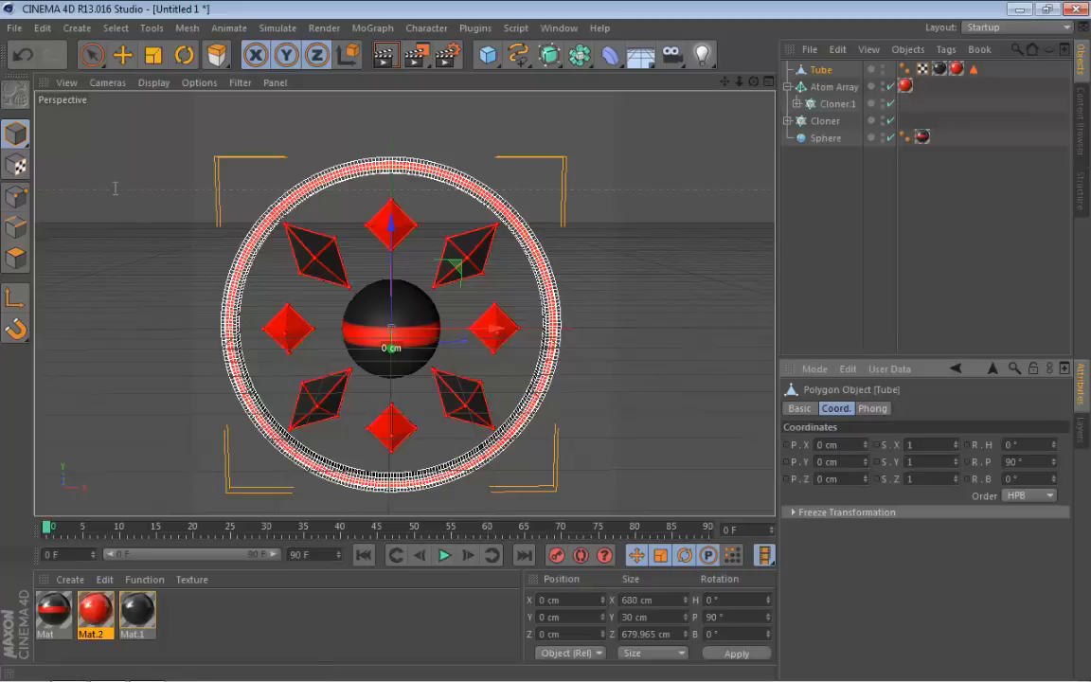
pyautogui.moveTo(1024, 463); pyautogui.dragTo(1006, 462)
pyautogui.press('Return')
# Go to the last frame of the animation and check the sphere's pitch rotation value there.
pyautogui.hotkey('shift', 'g')
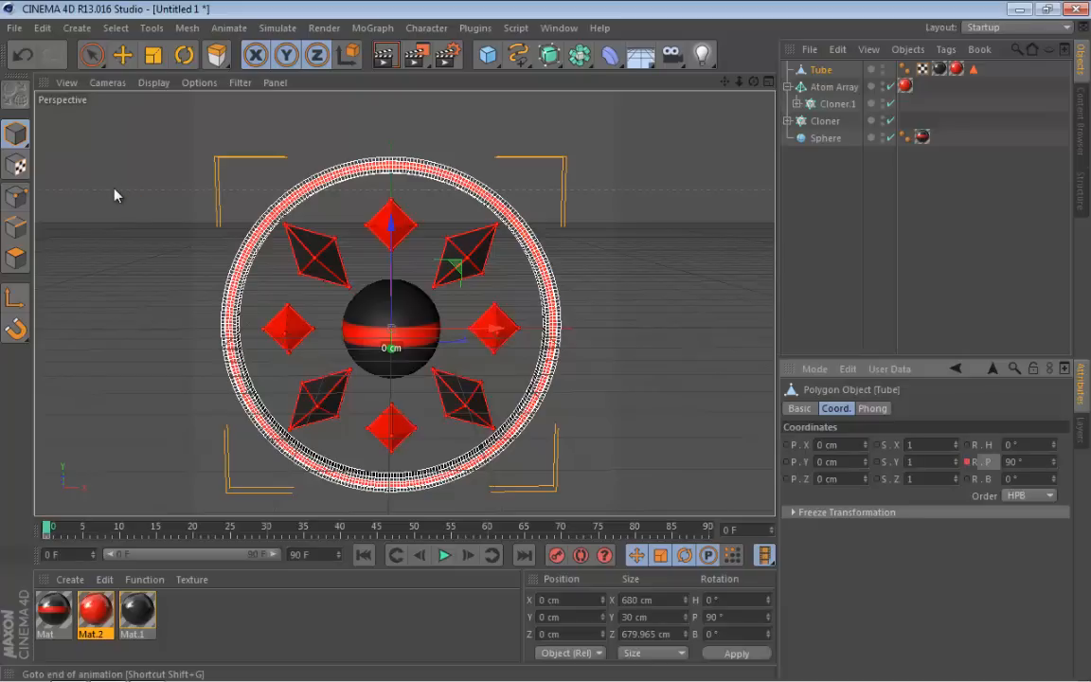
pyautogui.click(826, 138)
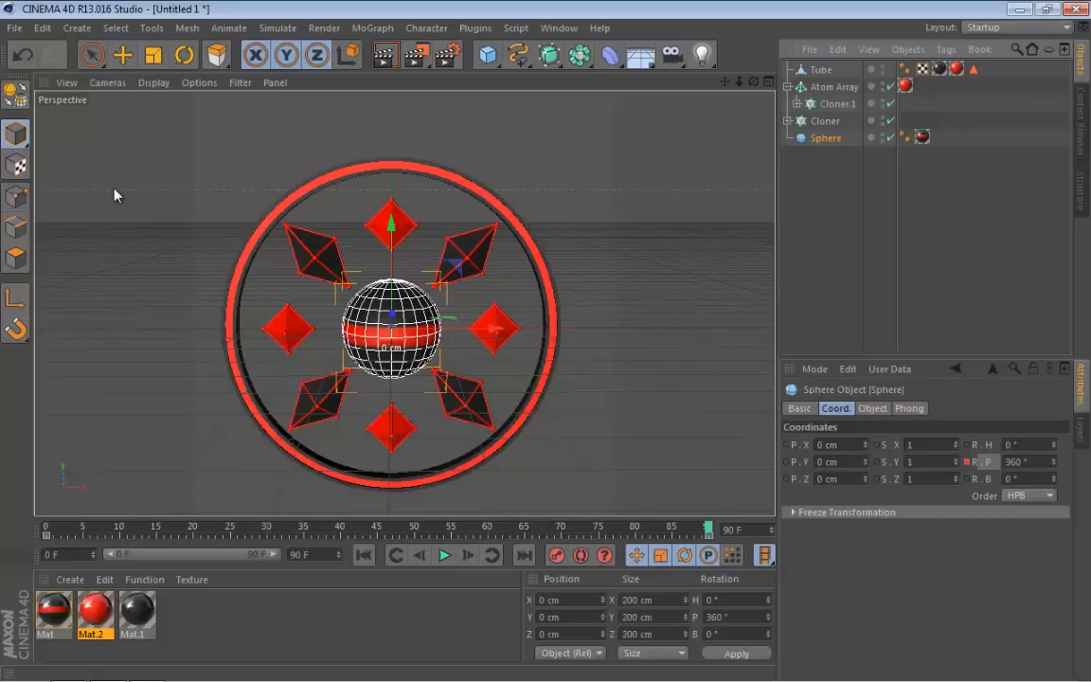
pyautogui.doubleClick(1017, 462)
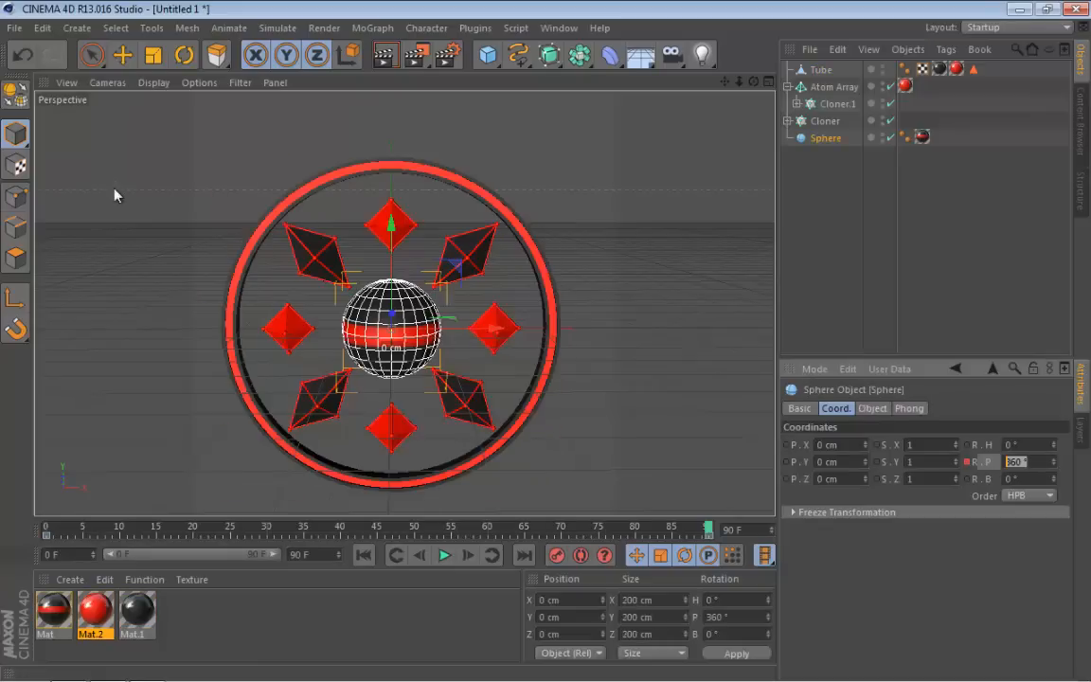
# Set the tube's pitch rotation (R.P) to -270° on frame 90 and keyframe it.
pyautogui.click(821, 70)
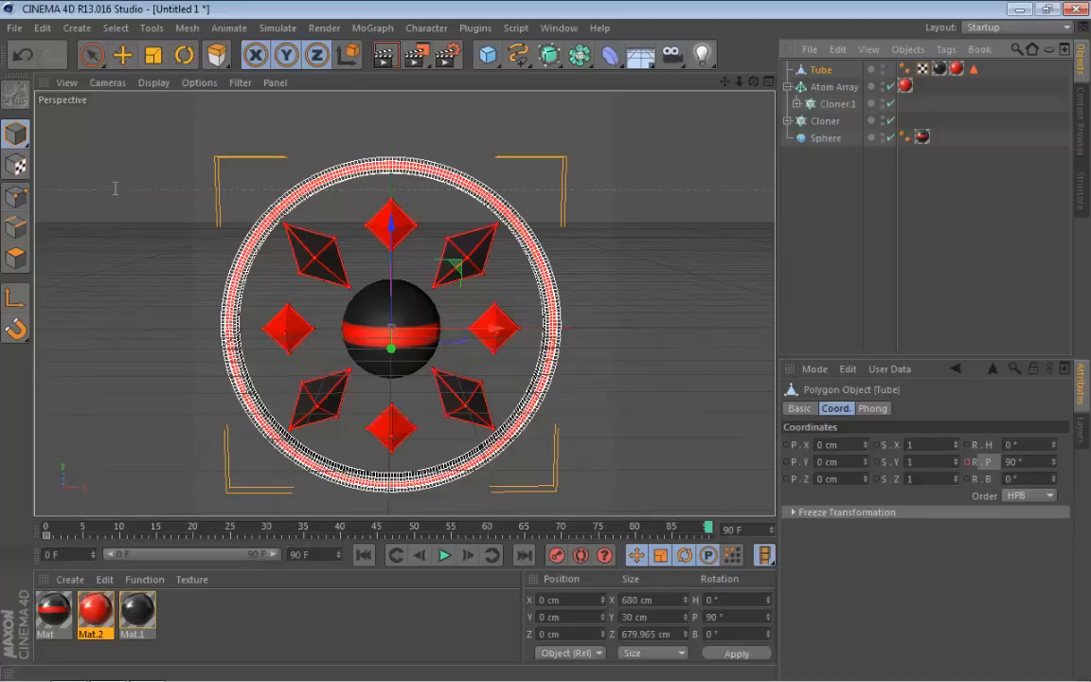
pyautogui.moveTo(1026, 462); pyautogui.dragTo(1004, 462)
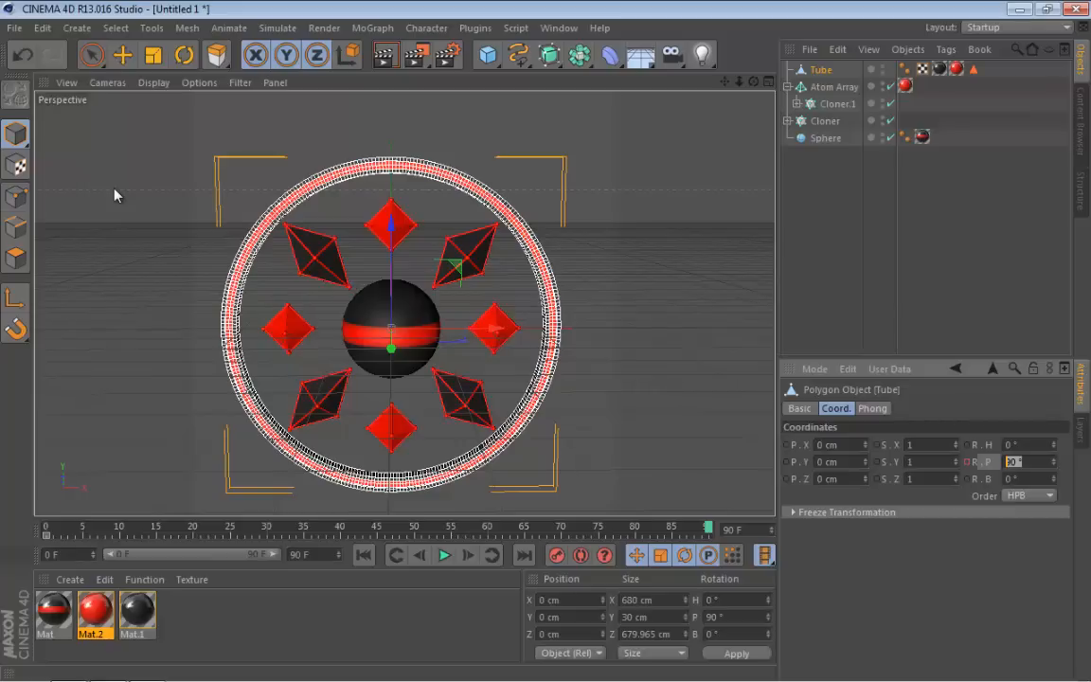
pyautogui.click(1010, 463)
pyautogui.press('Return')
# Open the F-curve of the tube's pitch rotation, set it to constant velocity and close the timeline.
pyautogui.rightClick(982, 462)
pyautogui.moveTo(910, 364)
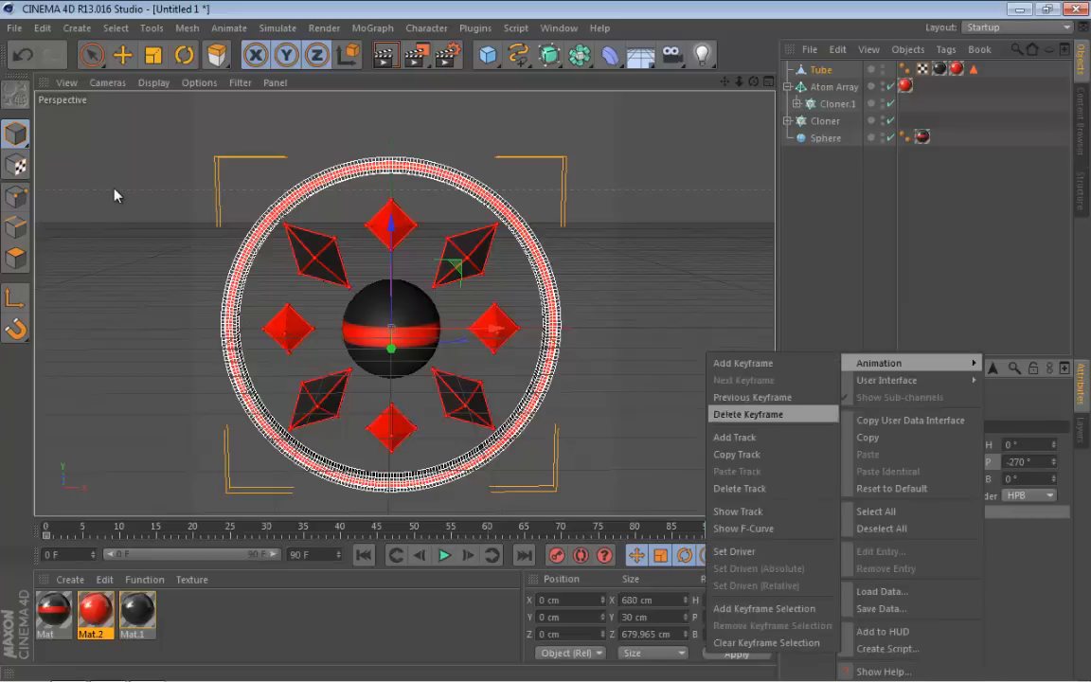
pyautogui.click(743, 528)
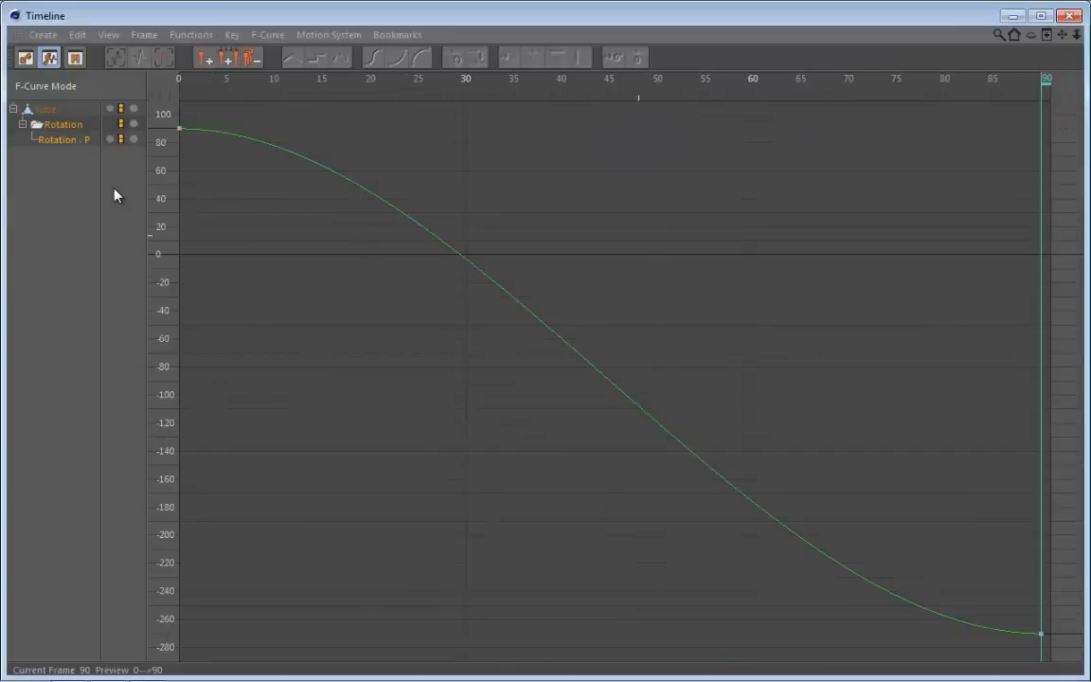
pyautogui.rightClick(588, 236)
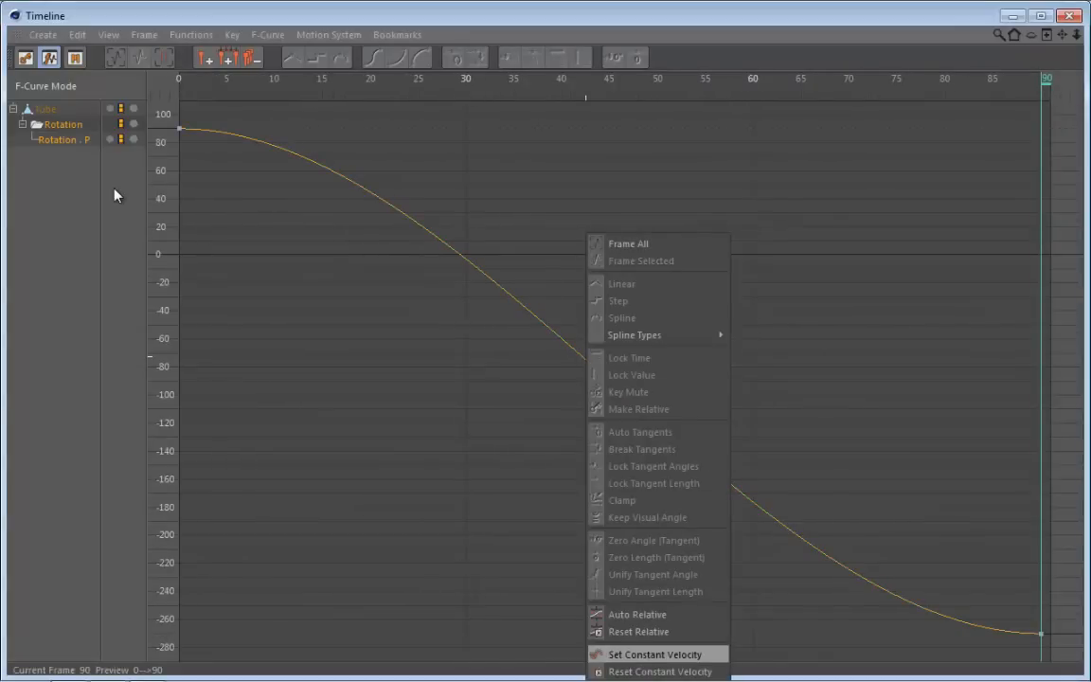
pyautogui.press('Escape')
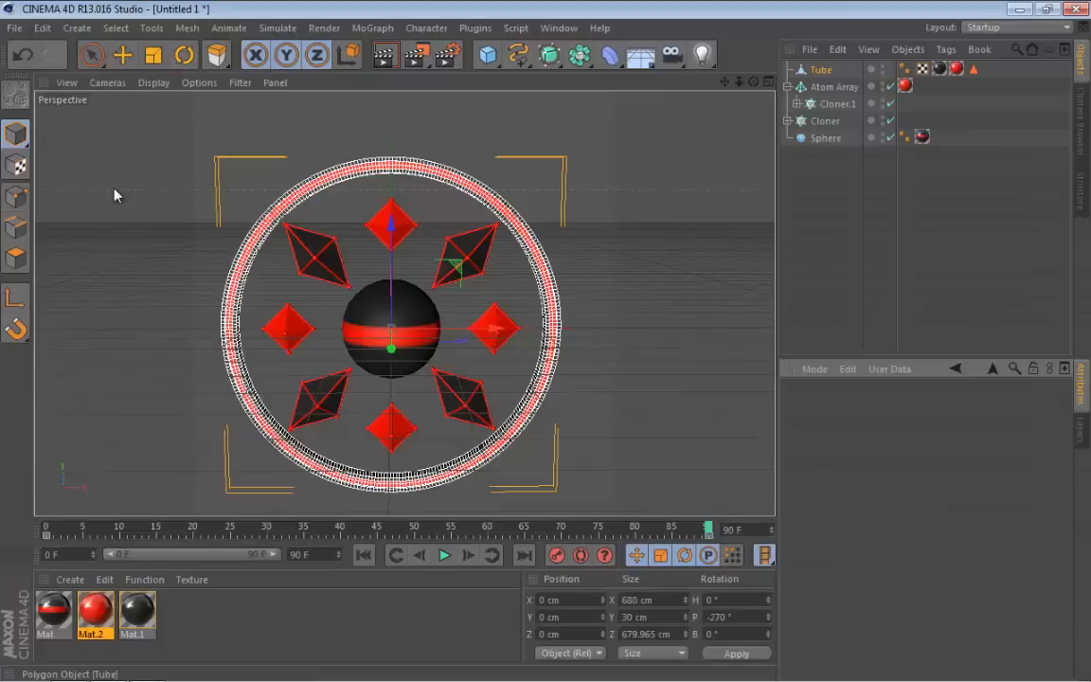
# Re-enter the tube's pitch rotation on the last frame as the calculation 90-360.
pyautogui.moveTo(1034, 462); pyautogui.dragTo(1006, 463)
pyautogui.write('90-360')
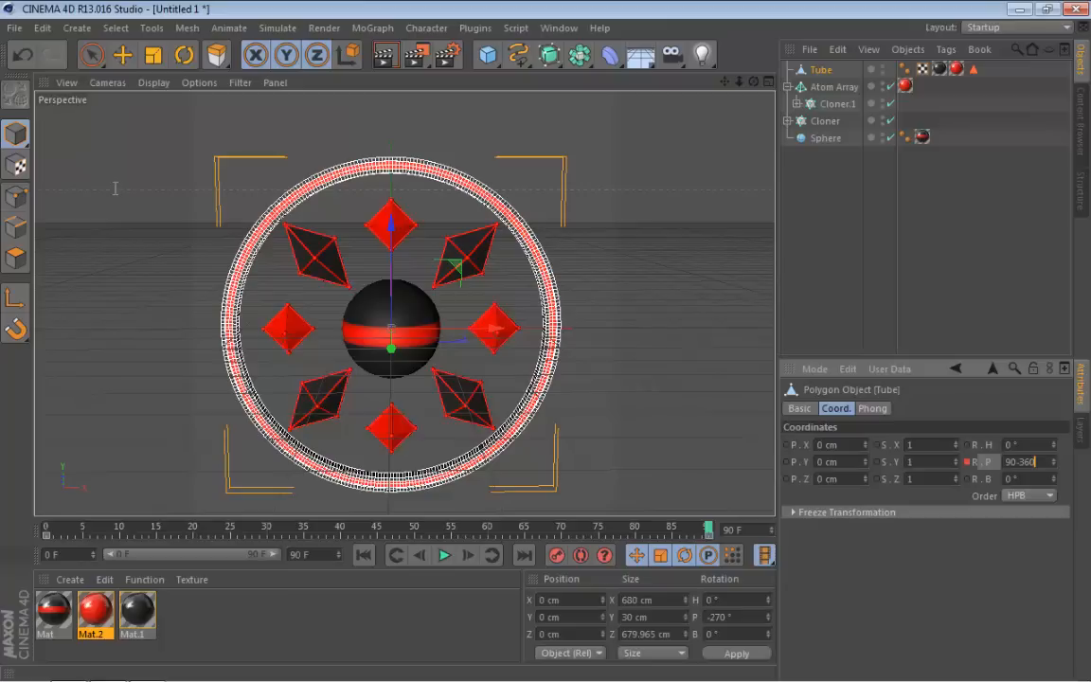
pyautogui.press('Return')
pyautogui.doubleClick(1019, 462)
pyautogui.press('Return')
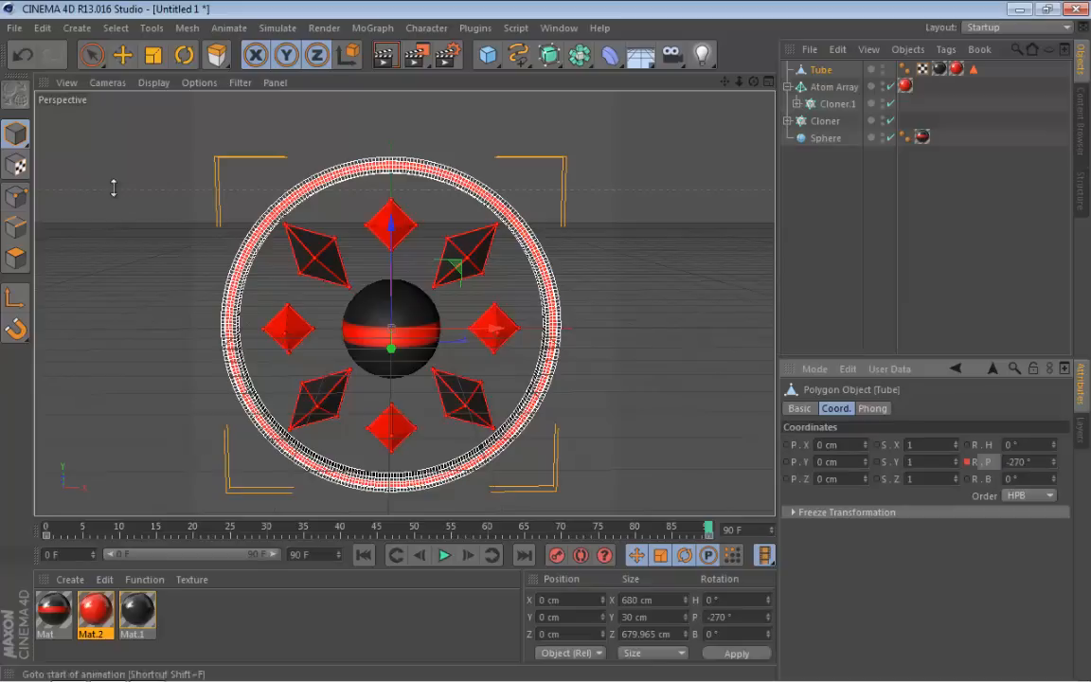
# Play the animation with nothing selected to check the ring's rotation, and return to frame 0.
pyautogui.press('F8')
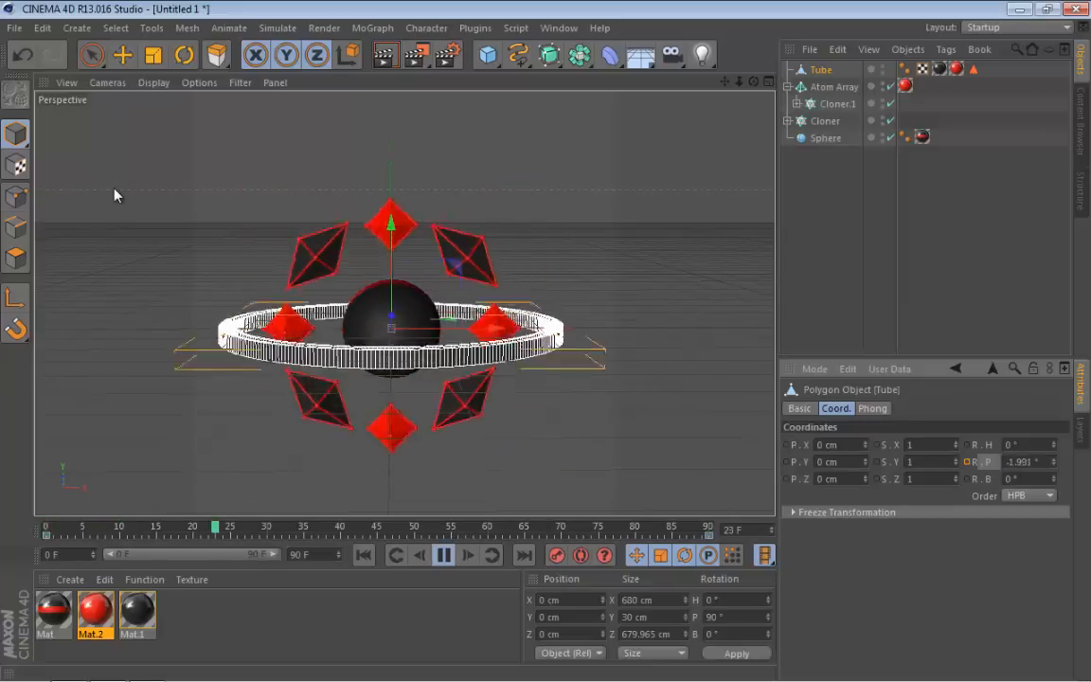
pyautogui.click(113, 189)
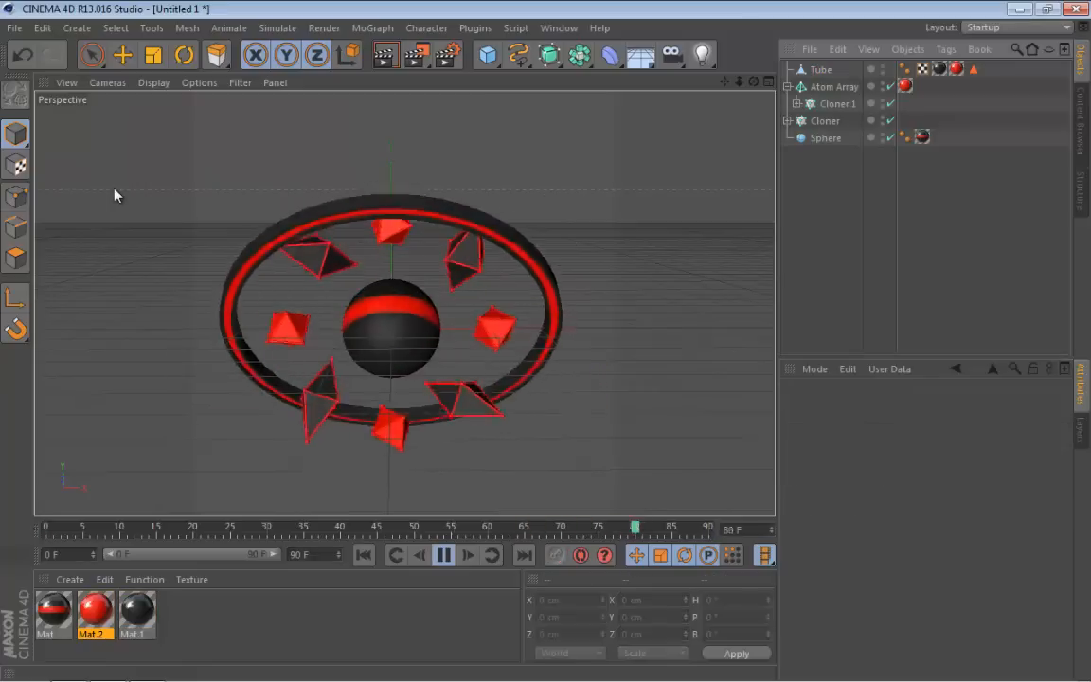
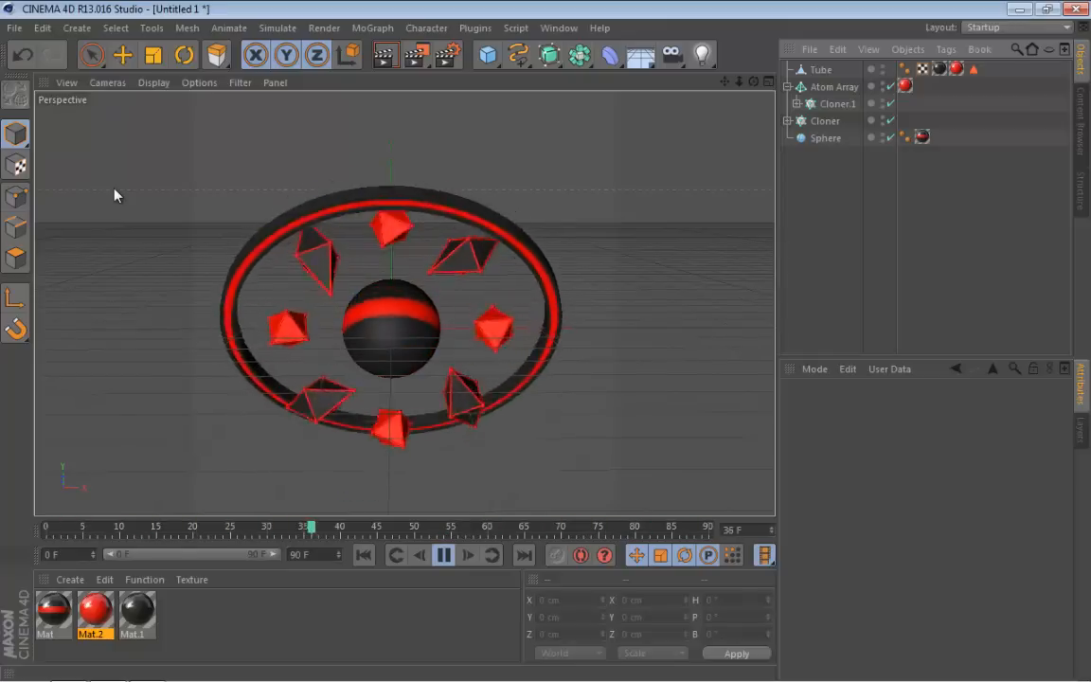
pyautogui.press('F8')
pyautogui.hotkey('shift', 'f')
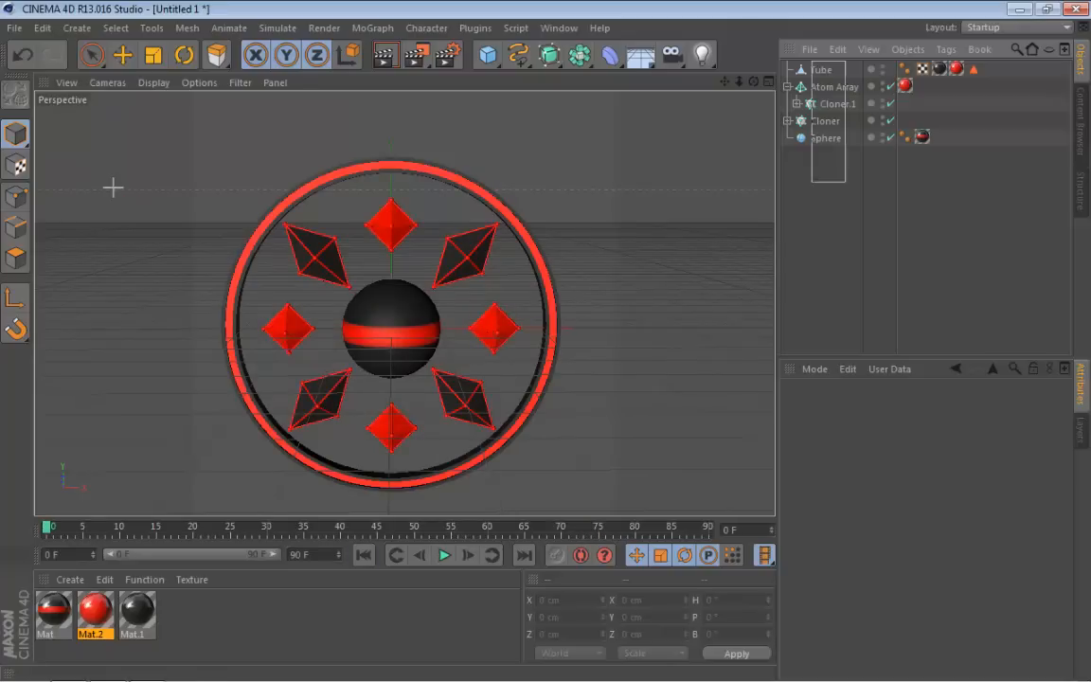
# Group the tube, atom array, cloners and sphere under one null object.
pyautogui.hotkey('ctrl', 'a')
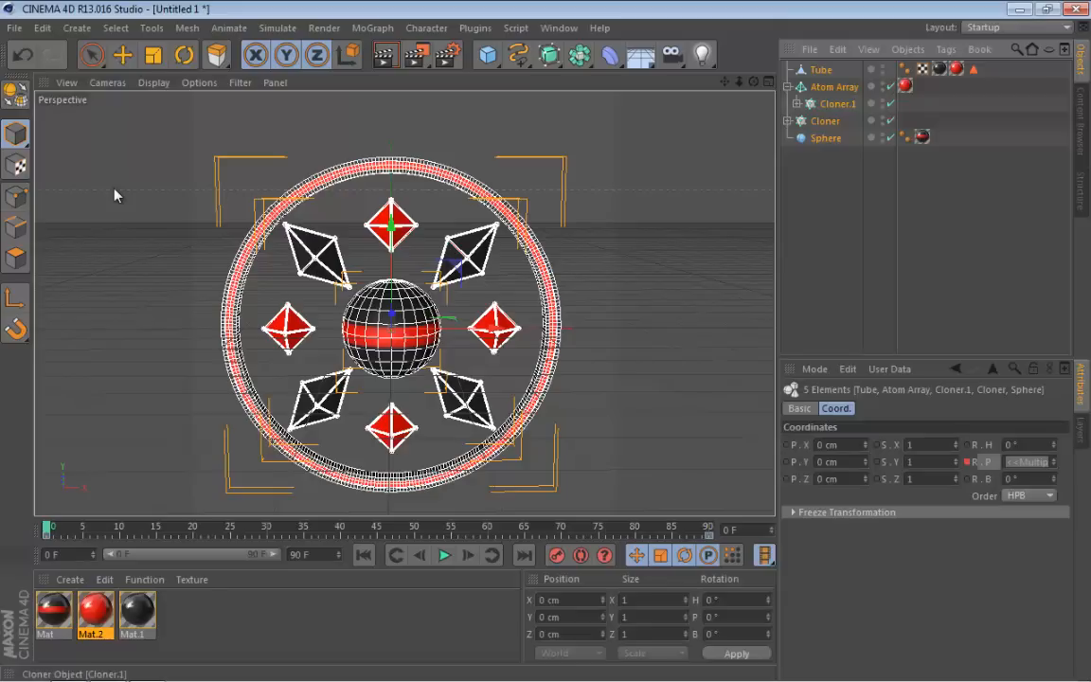
pyautogui.hotkey('alt', 'g')
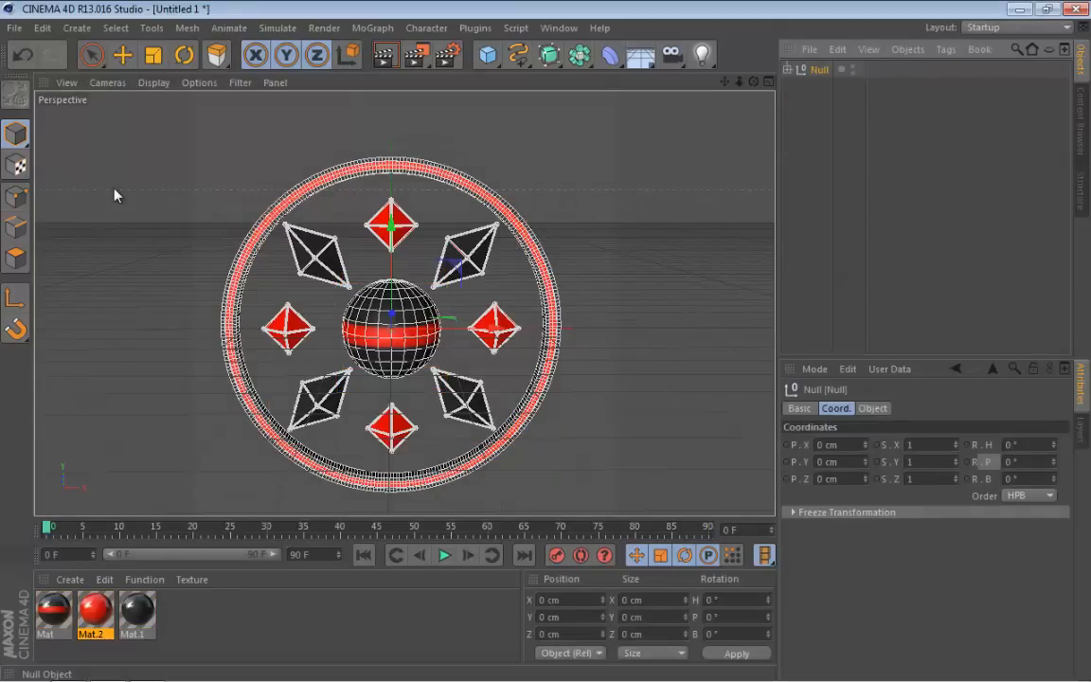
pyautogui.click(809, 118)
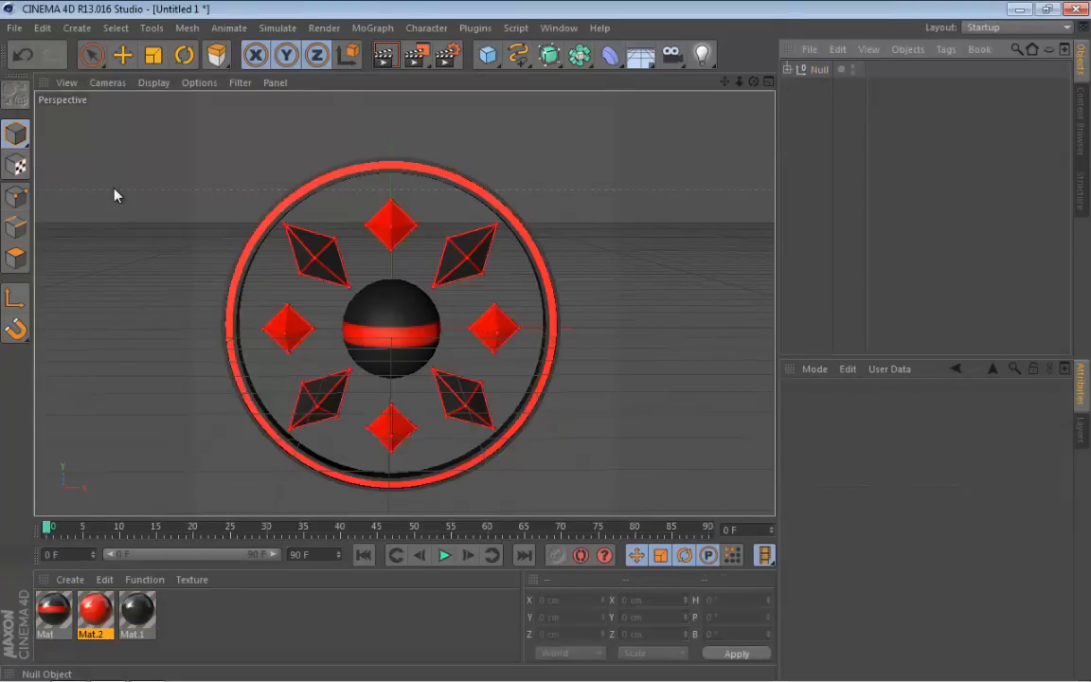
pyautogui.click(787, 69)
pyautogui.click(787, 69)
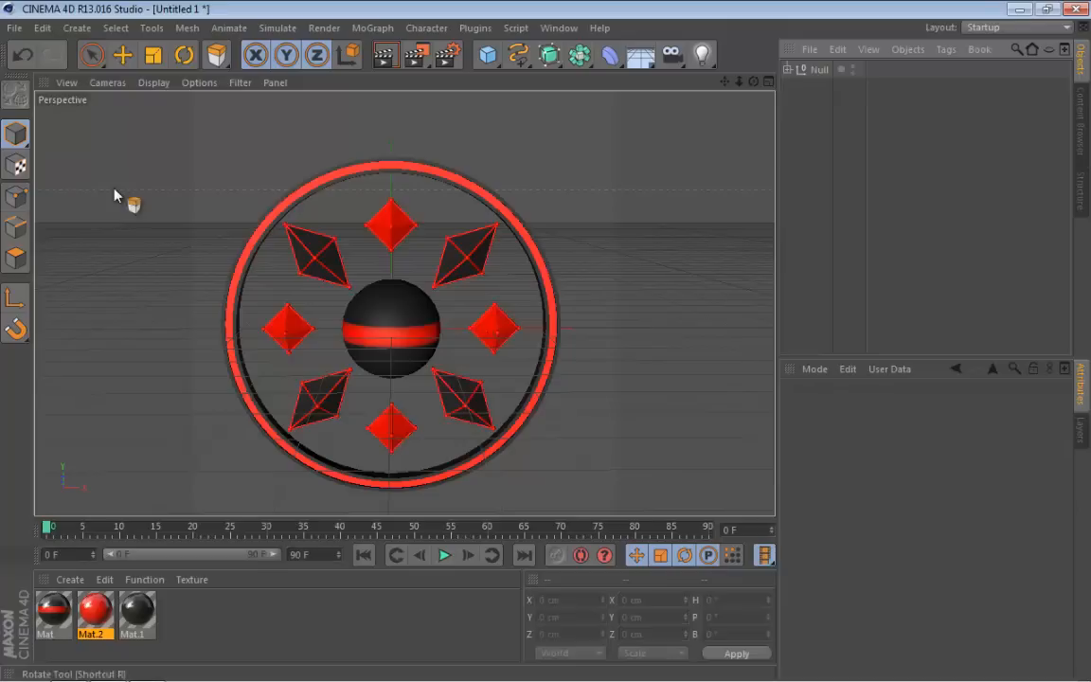
# Rename the null object holding all the parts to Spinny and deselect it.
pyautogui.click(820, 69)
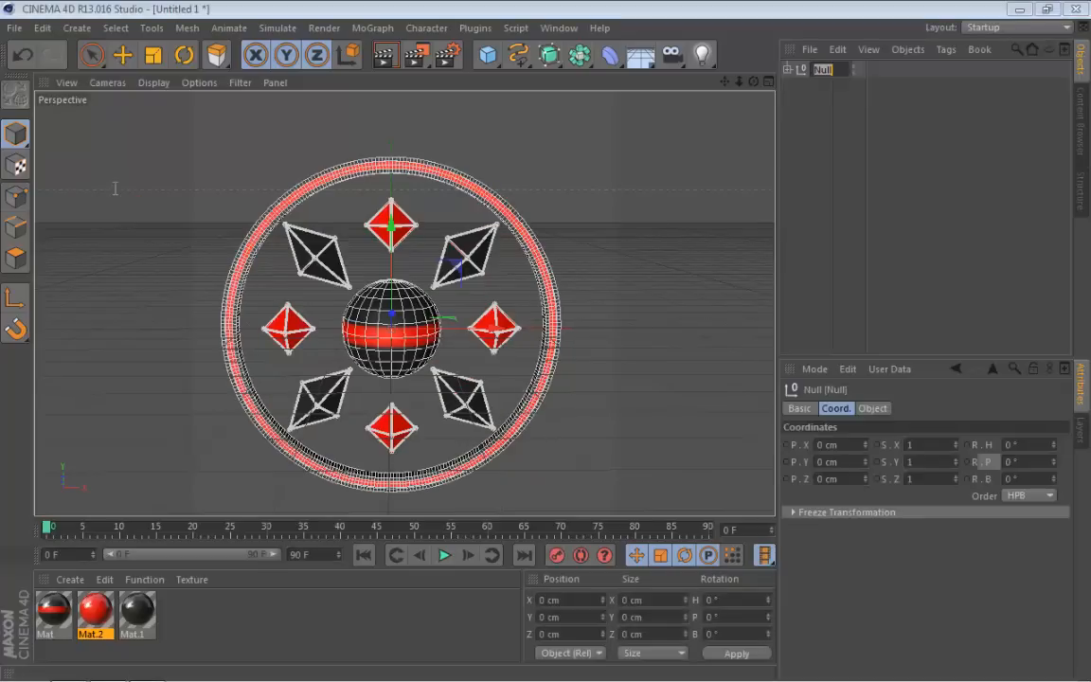
pyautogui.write('Spinny')
pyautogui.press('Return')
pyautogui.click(113, 195)
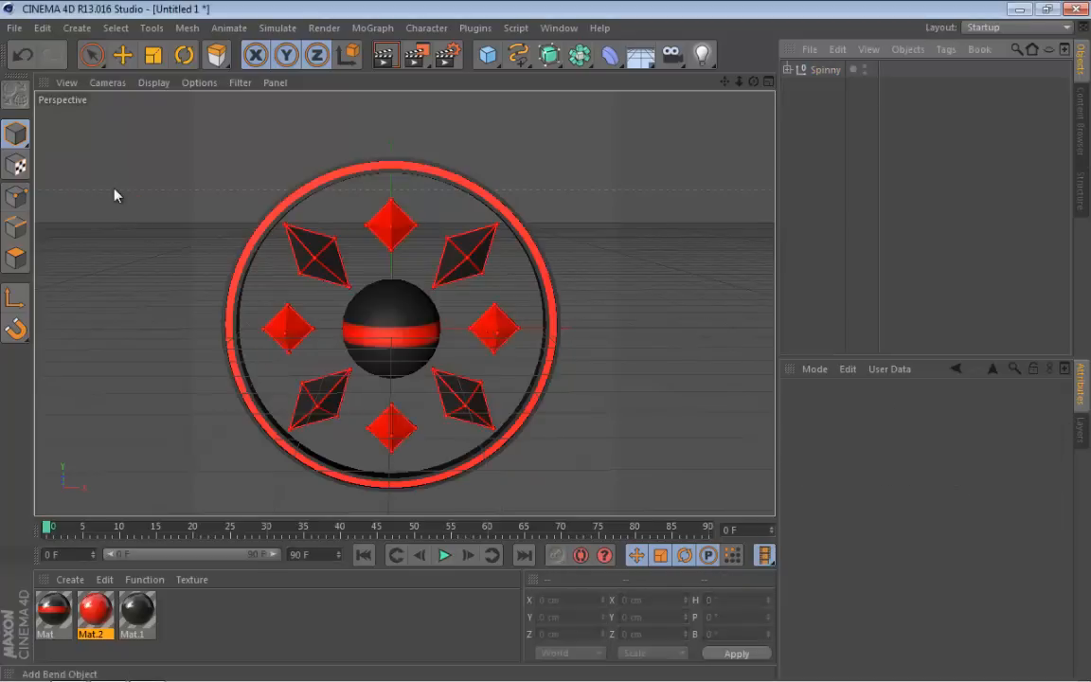
# Add a floor object to the scene and duplicate it.
pyautogui.moveTo(724, 82); pyautogui.dragTo(728, 71)
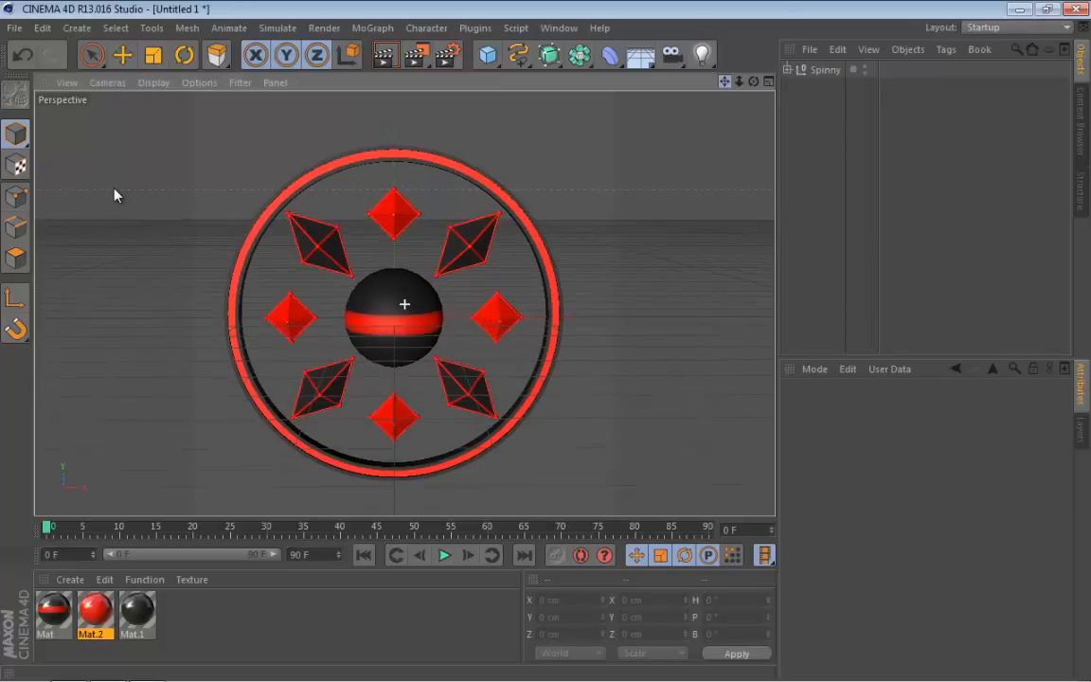
pyautogui.moveTo(113, 195)
pyautogui.keyDown('alt'); pyautogui.mouseDown()
pyautogui.moveTo(114, 210)
pyautogui.moveTo(113, 200)
pyautogui.mouseUp(); pyautogui.keyUp('alt')
pyautogui.keyDown('alt'); pyautogui.moveTo(113, 195); pyautogui.dragTo(117, 185, button='middle'); pyautogui.keyUp('alt')
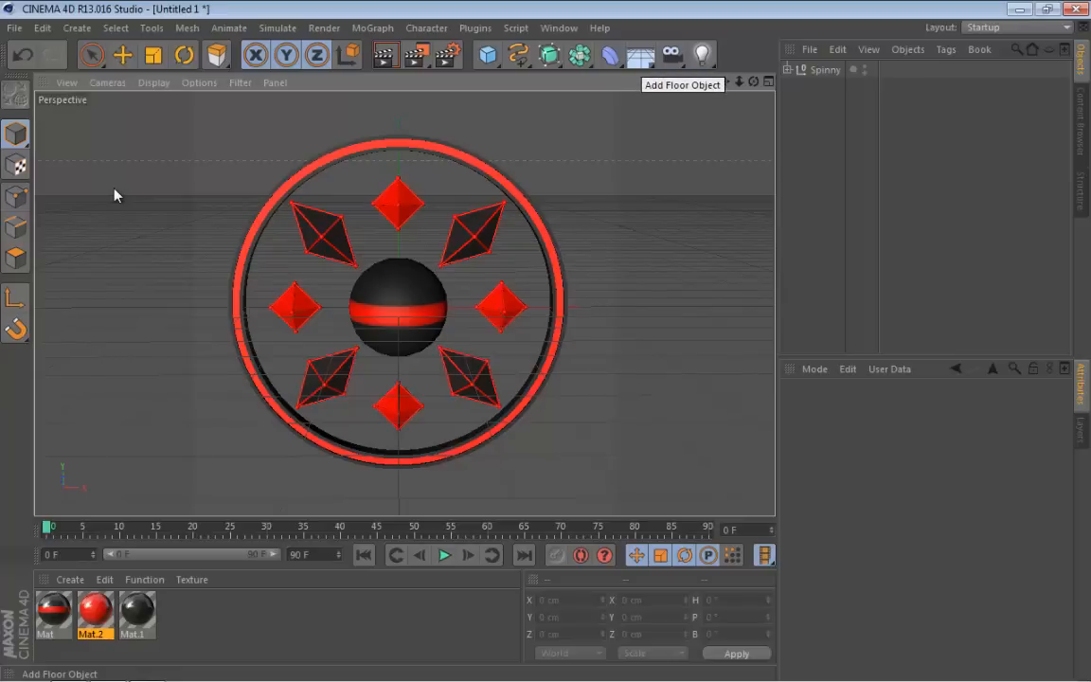
pyautogui.click(640, 56)
pyautogui.hotkey('ctrl', 'c')
pyautogui.hotkey('ctrl', 'v')
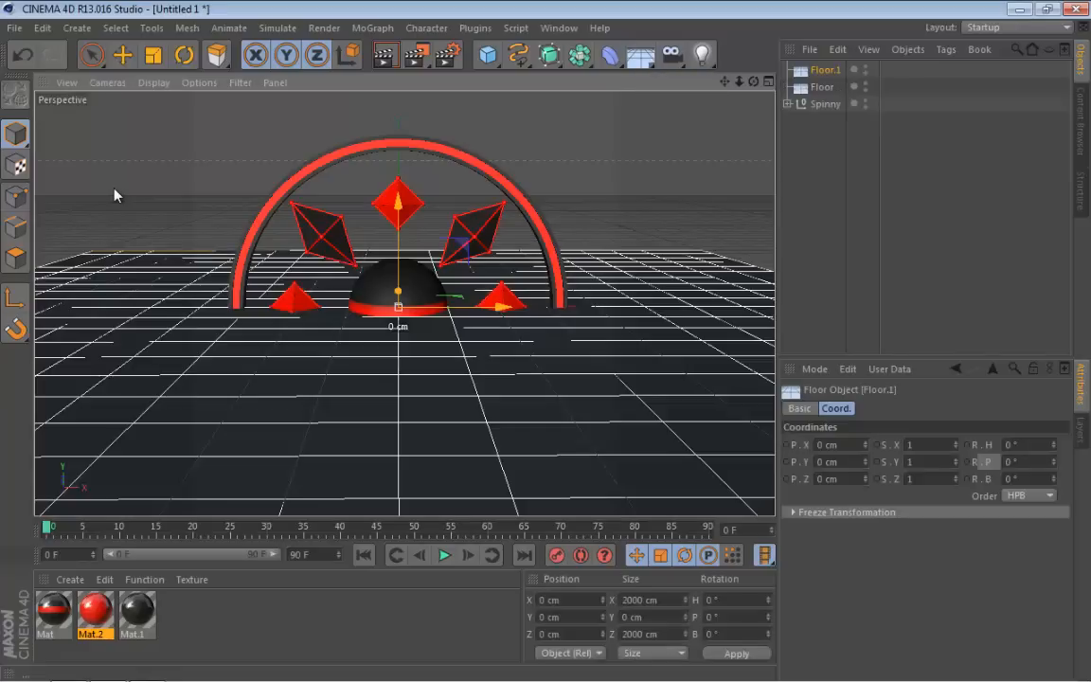
# Rotate the duplicated floor to a 90° pitch as a back wall and move it behind the ring to about Z 557 cm.
pyautogui.press('r')
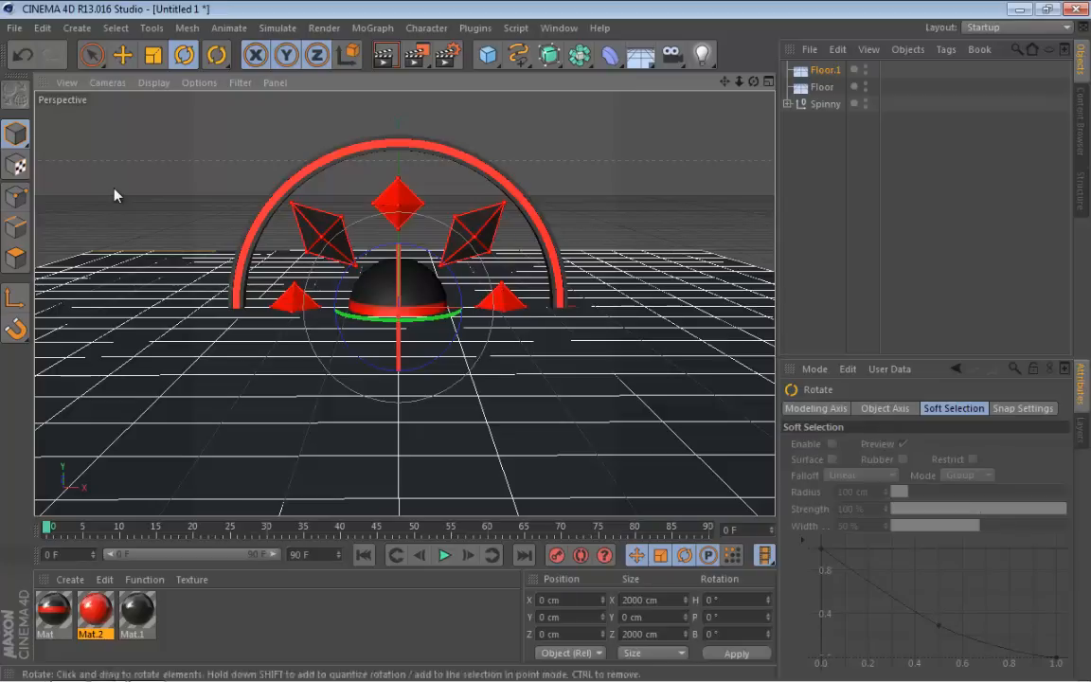
pyautogui.moveTo(113, 187); pyautogui.dragTo(115, 192)
pyautogui.press('e')
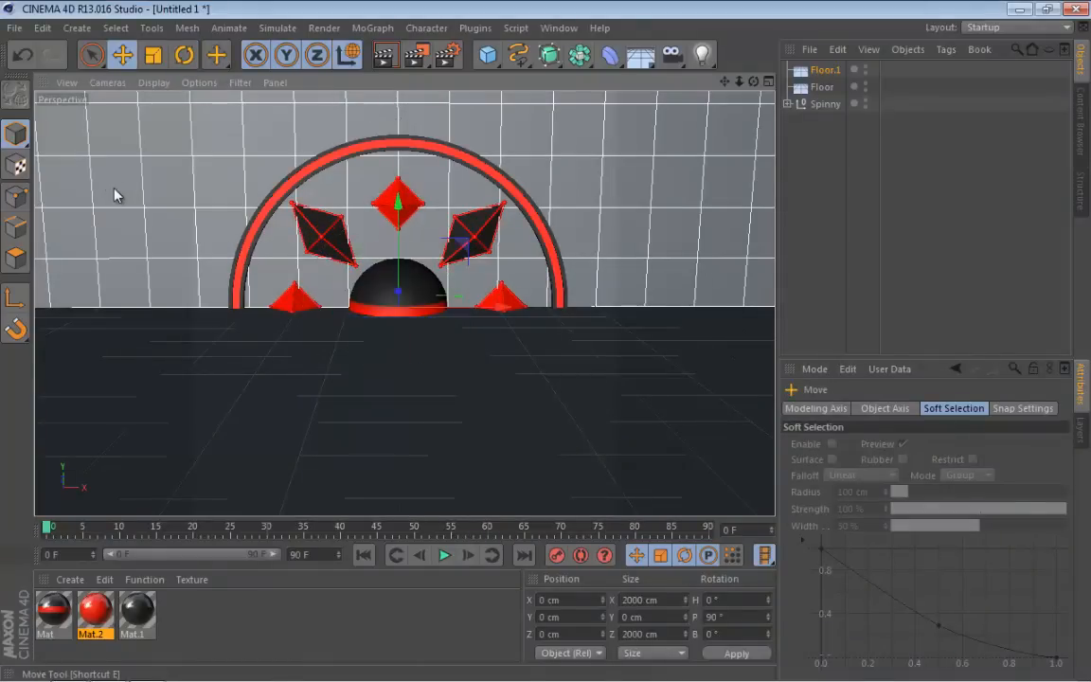
pyautogui.keyDown('alt'); pyautogui.moveTo(114, 196); pyautogui.dragTo(113, 195); pyautogui.keyUp('alt')
pyautogui.click(113, 195)
pyautogui.keyDown('alt'); pyautogui.moveTo(113, 195); pyautogui.dragTo(113, 195, button='middle'); pyautogui.keyUp('alt')
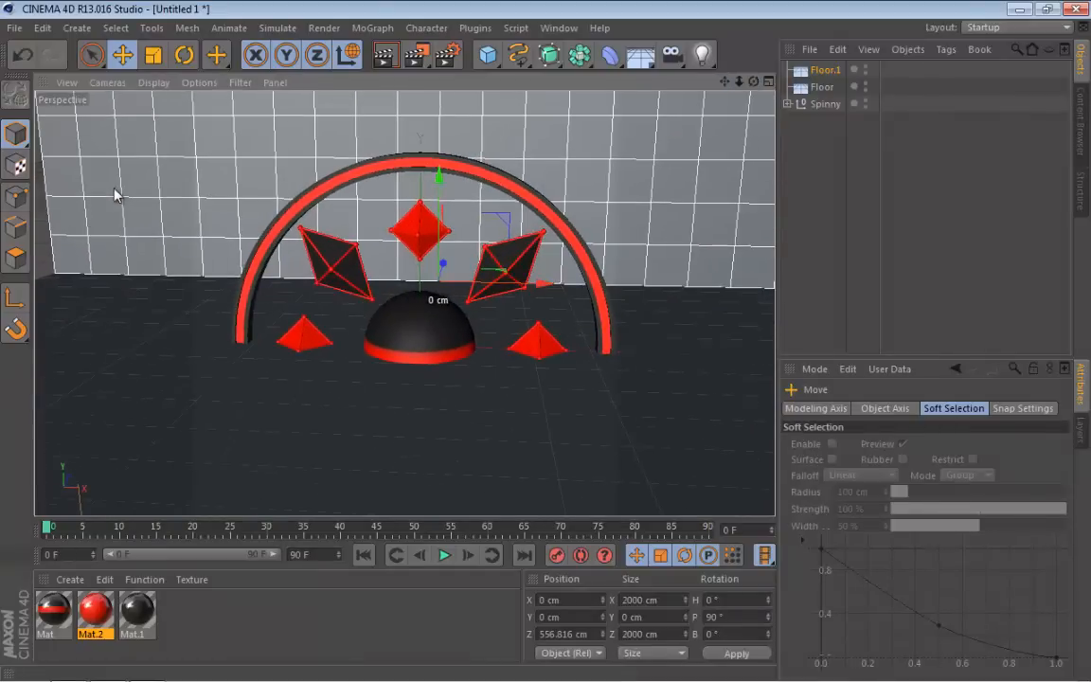
# Raise the Spinny group above the floor to a Y position of 490 cm.
pyautogui.keyDown('alt'); pyautogui.moveTo(114, 195); pyautogui.dragTo(114, 195); pyautogui.keyUp('alt')
pyautogui.keyDown('alt'); pyautogui.moveTo(114, 195); pyautogui.dragTo(114, 195, button='middle'); pyautogui.keyUp('alt')
pyautogui.keyDown('alt'); pyautogui.moveTo(113, 195); pyautogui.dragTo(114, 195, button='right'); pyautogui.keyUp('alt')
pyautogui.click(825, 104)
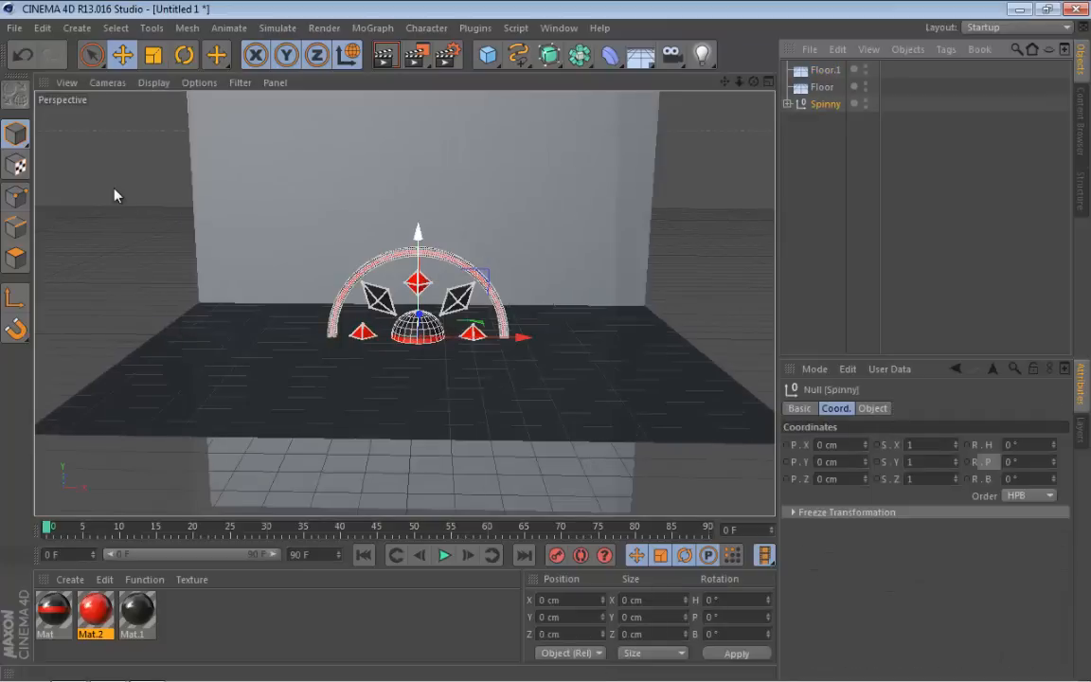
pyautogui.moveTo(418, 234); pyautogui.dragTo(418, 116)
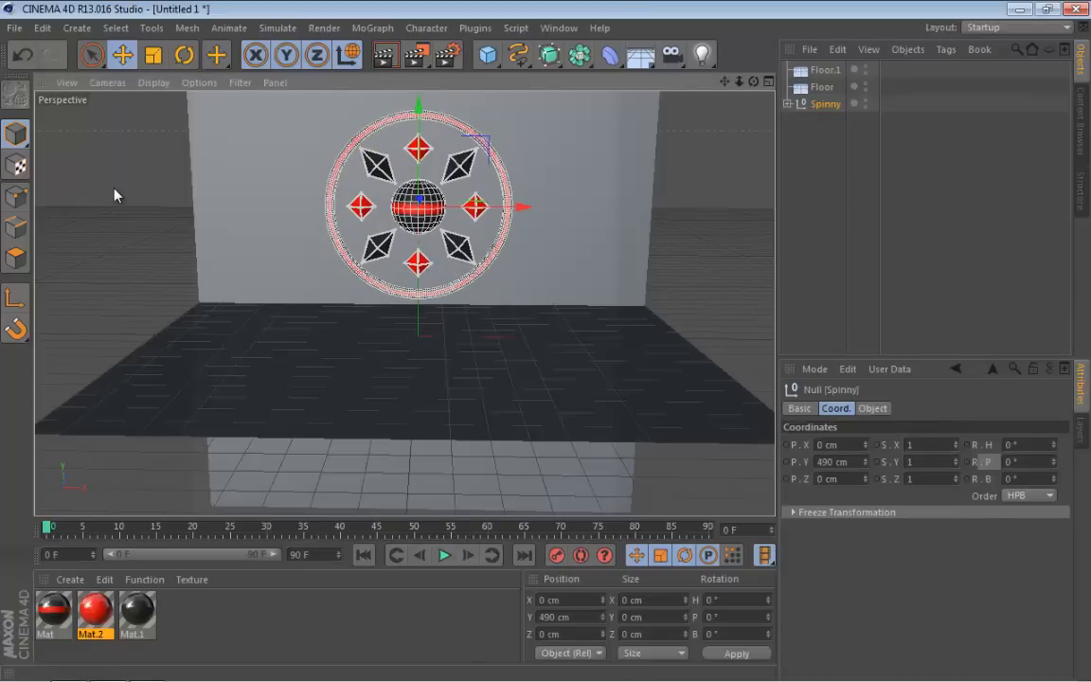
# Frame the raised group against the wall, play the animation with nothing selected and return to frame 0.
pyautogui.moveTo(725, 83)
pyautogui.mouseDown()
pyautogui.moveTo(719, 139)
pyautogui.moveTo(761, 82)
pyautogui.mouseUp()
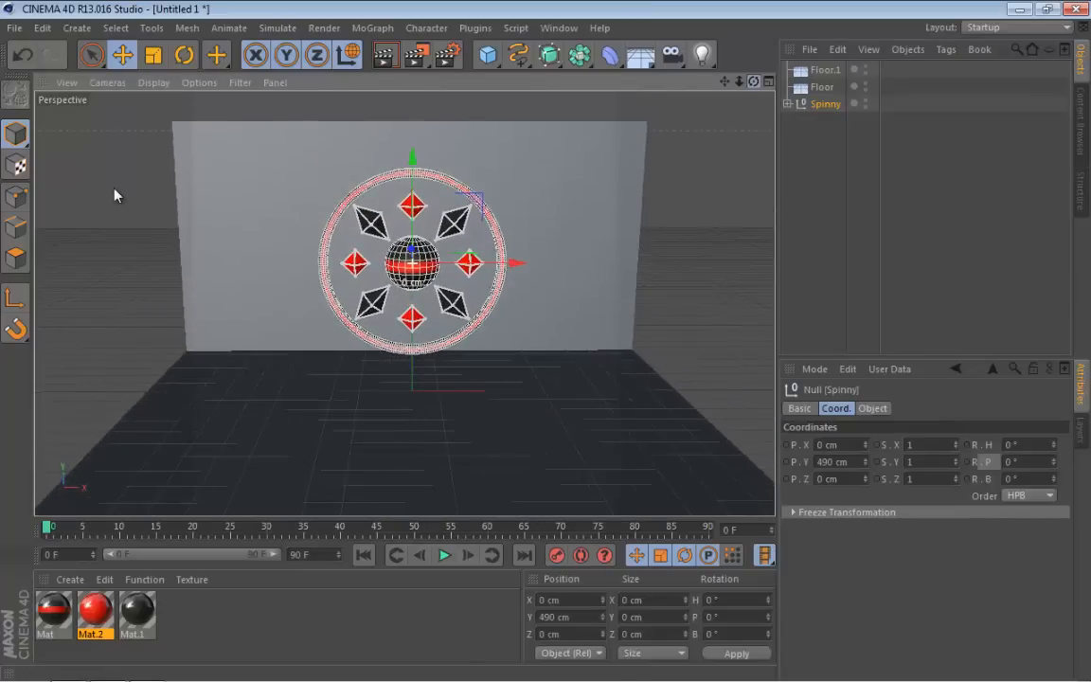
pyautogui.scroll(4, 412, 261)
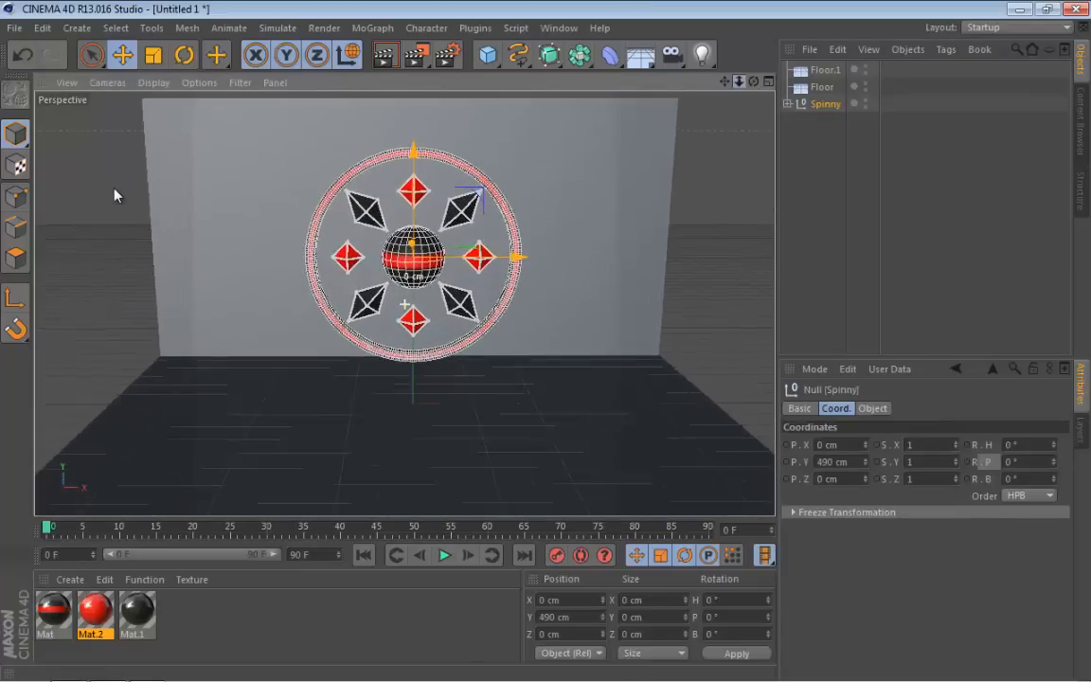
pyautogui.click(113, 195)
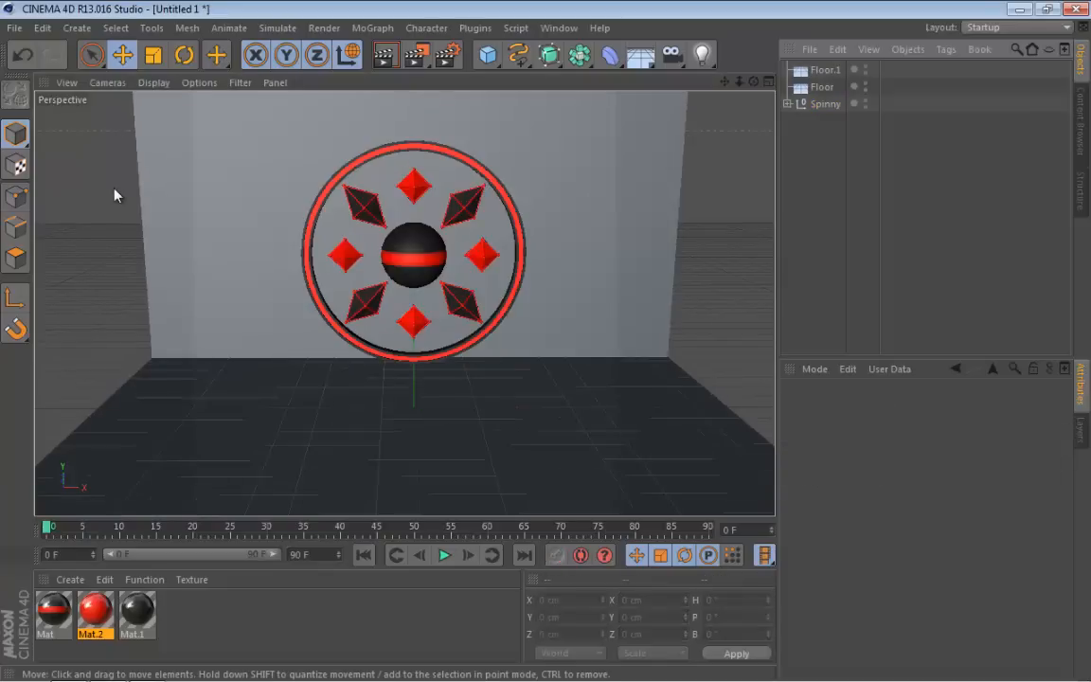
pyautogui.press('F8')
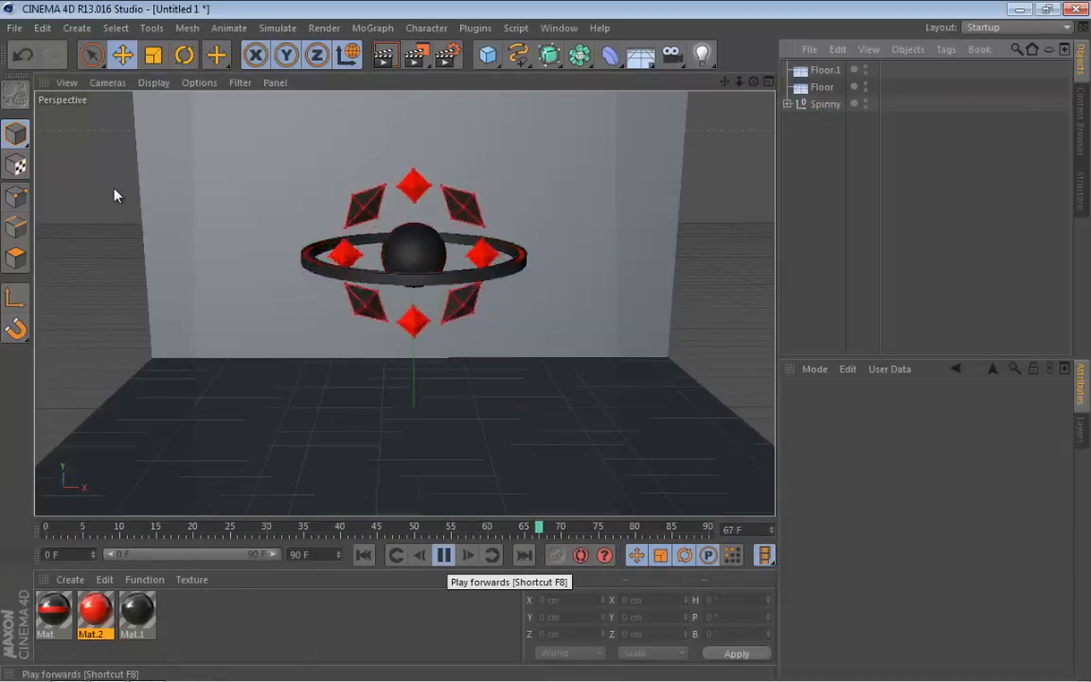
pyautogui.click(364, 555)
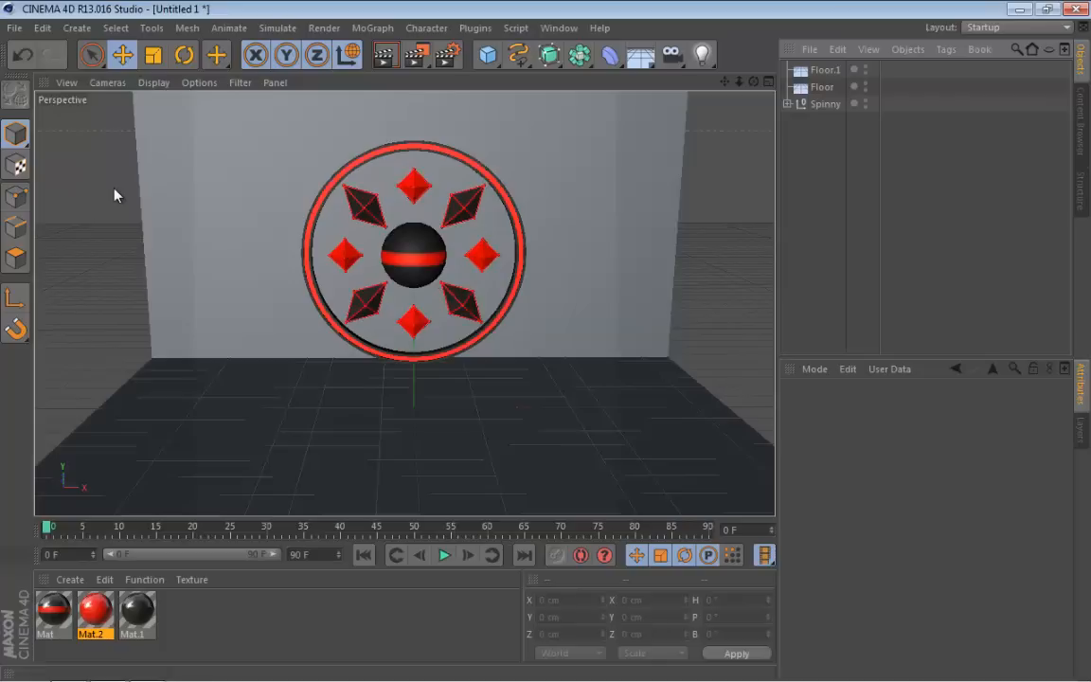
# Add a MoText object to the scene, set its depth to 200 and view the text up close.
pyautogui.click(372, 29)
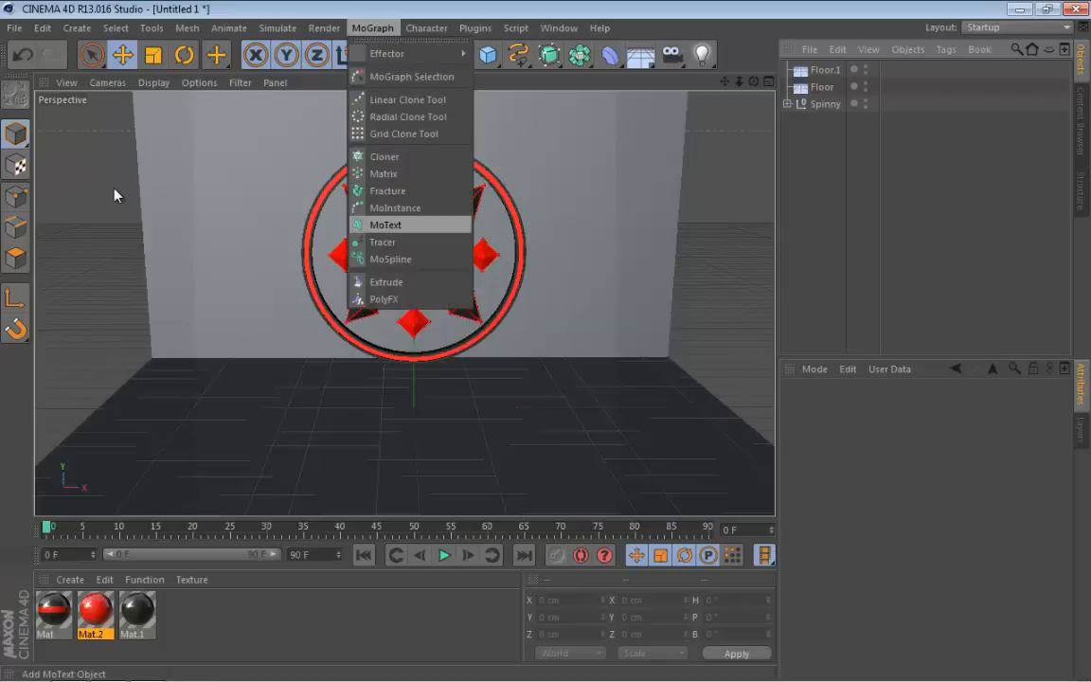
pyautogui.click(385, 225)
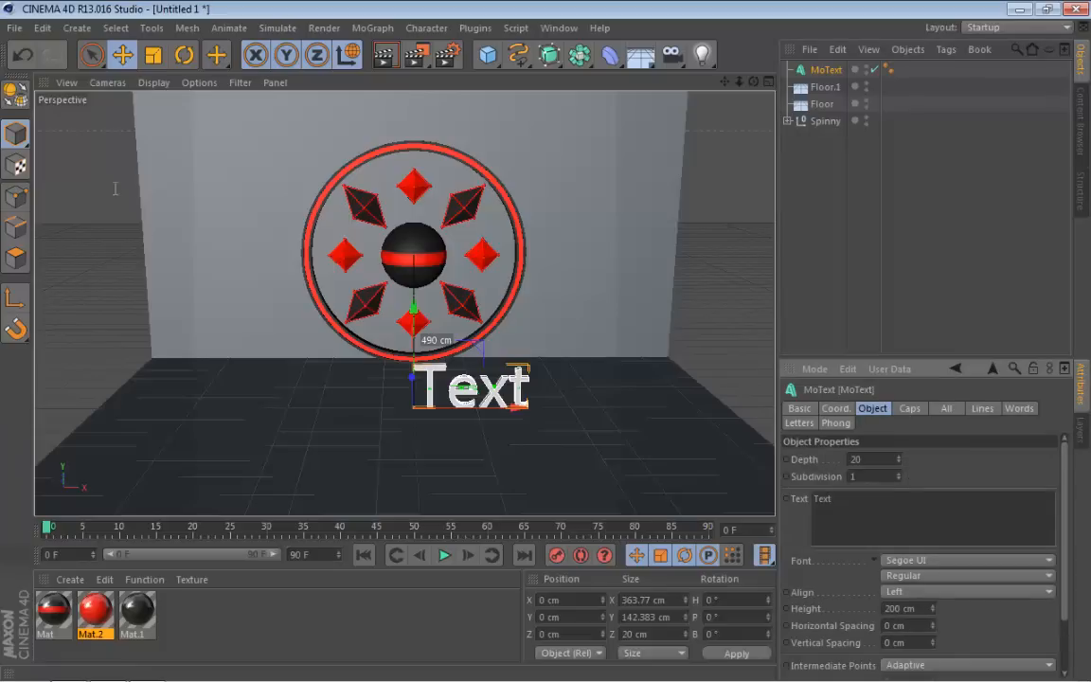
pyautogui.click(861, 459)
pyautogui.write('0')
pyautogui.press('Tab')
pyautogui.press('i')
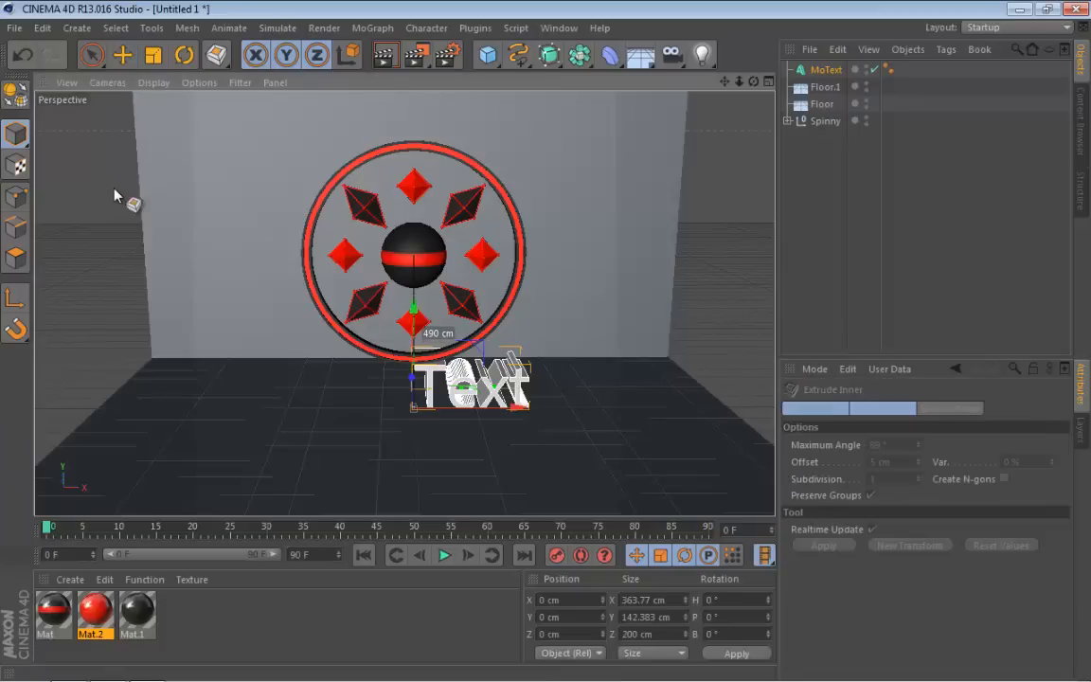
pyautogui.press('o')
pyautogui.scroll(-10, 114, 195)
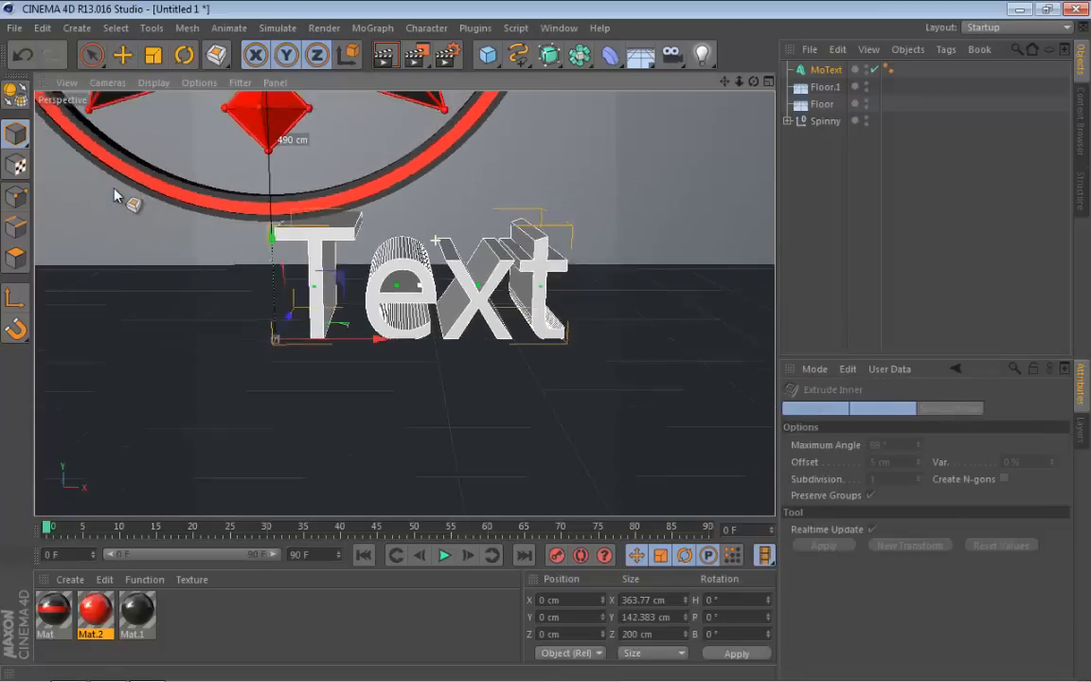
# Replace the MoText wording with "axis".
pyautogui.scroll(-3, 113, 194)
pyautogui.keyDown('alt'); pyautogui.moveTo(114, 194); pyautogui.dragTo(155, 440, button='middle'); pyautogui.keyUp('alt')
pyautogui.scroll(-4, 114, 194)
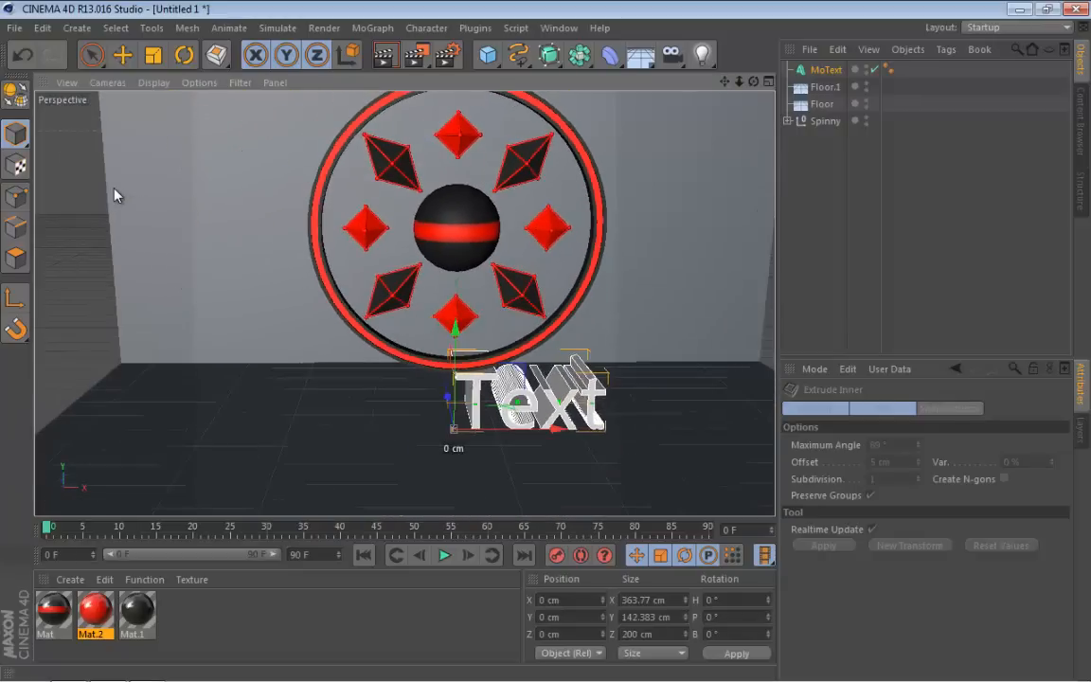
pyautogui.keyDown('alt'); pyautogui.moveTo(114, 194); pyautogui.dragTo(36, 271, button='middle'); pyautogui.keyUp('alt')
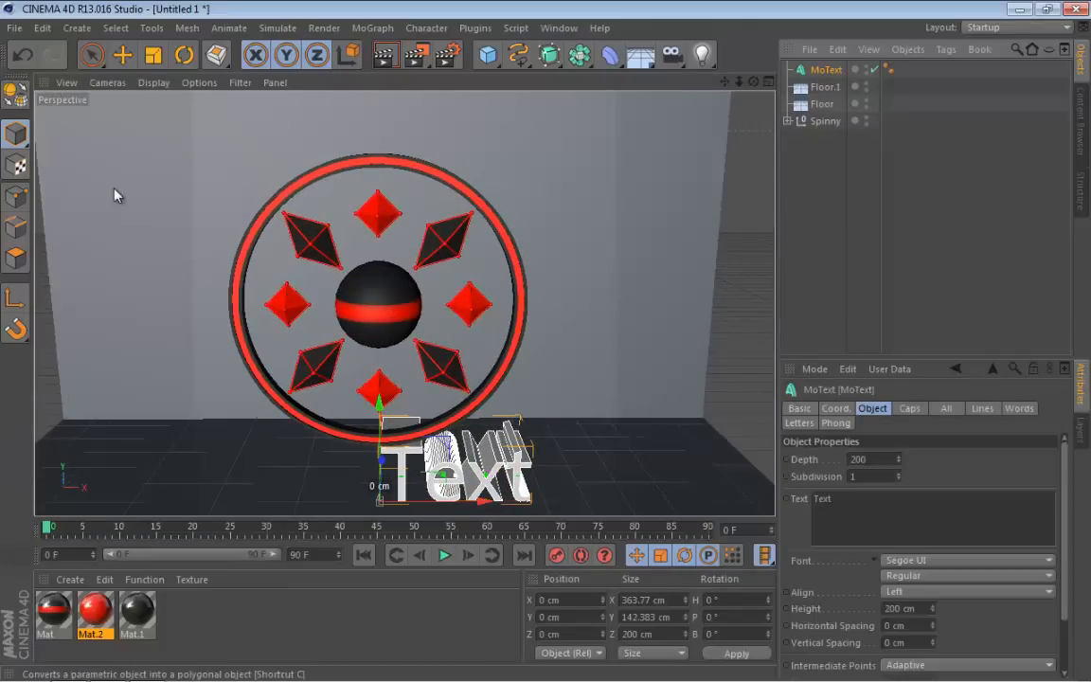
pyautogui.hotkey('ctrl', 'z')
pyautogui.scroll(-3, 114, 194)
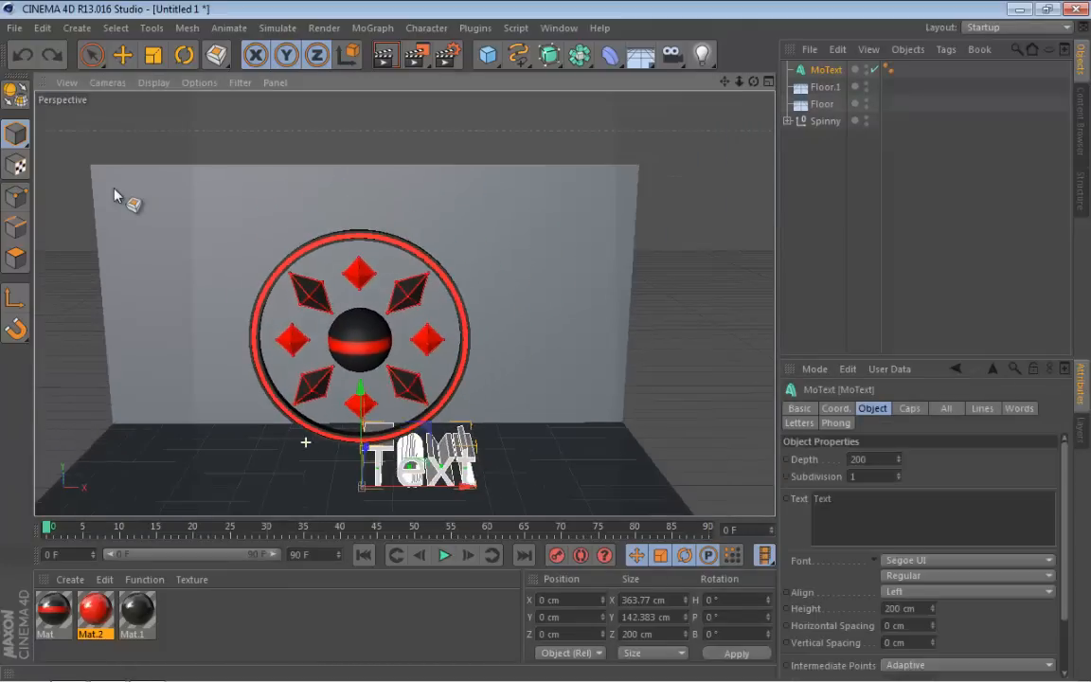
pyautogui.keyDown('alt'); pyautogui.moveTo(113, 194); pyautogui.dragTo(163, 116, button='middle'); pyautogui.keyUp('alt')
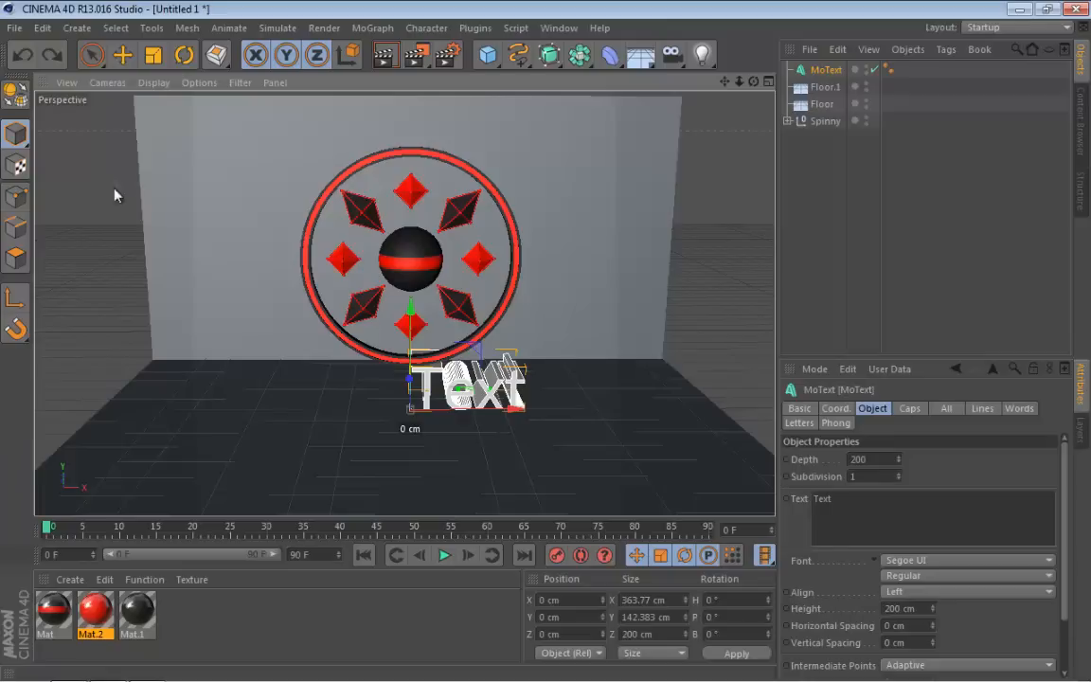
pyautogui.click(843, 500)
pyautogui.press('BackSpace')
pyautogui.press('BackSpace')
pyautogui.press('BackSpace')
pyautogui.press('BackSpace')
pyautogui.write('axis')
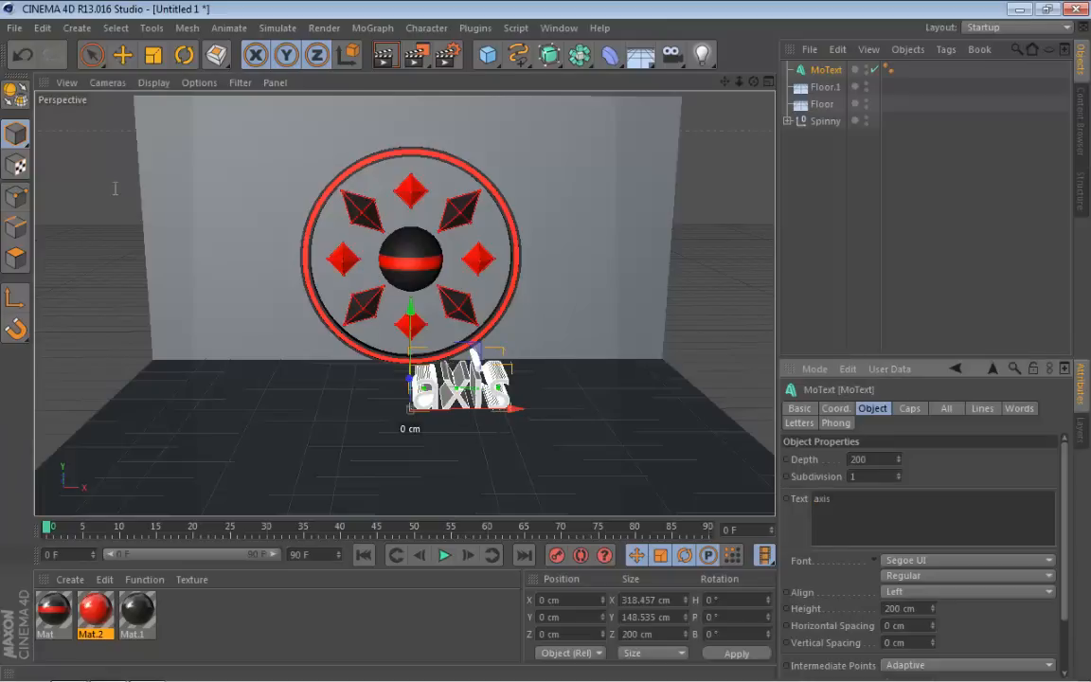
# Set the MoText alignment to Middle so the text is centred below the emblem.
pyautogui.keyDown('alt'); pyautogui.moveTo(114, 195); pyautogui.dragTo(113, 159); pyautogui.keyUp('alt')
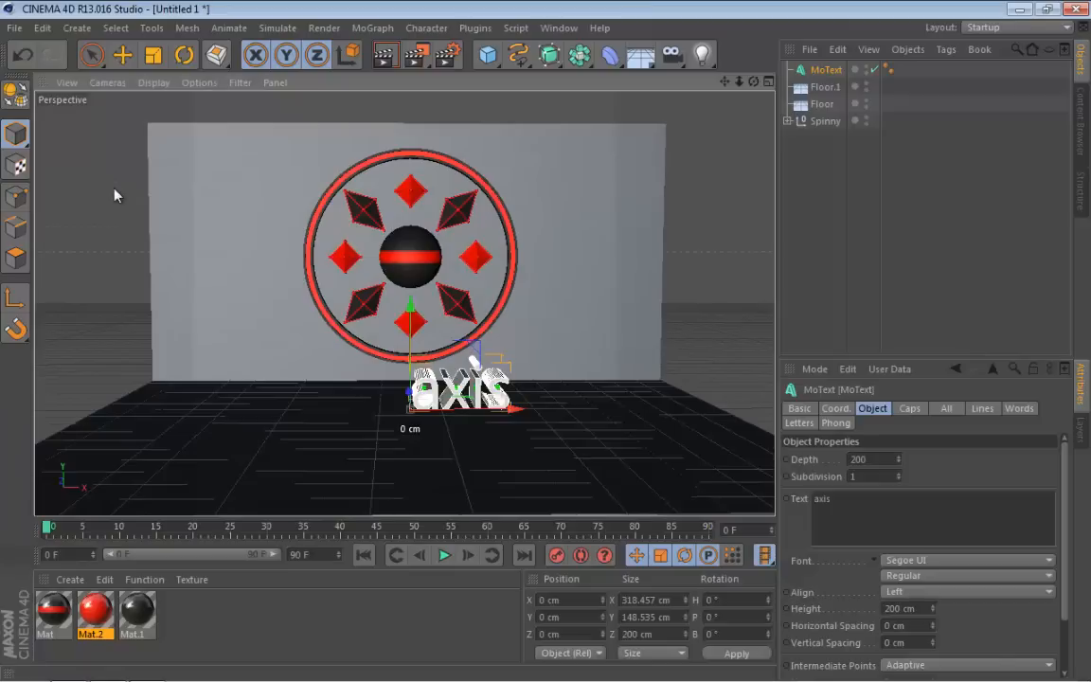
pyautogui.click(967, 592)
pyautogui.click(920, 626)
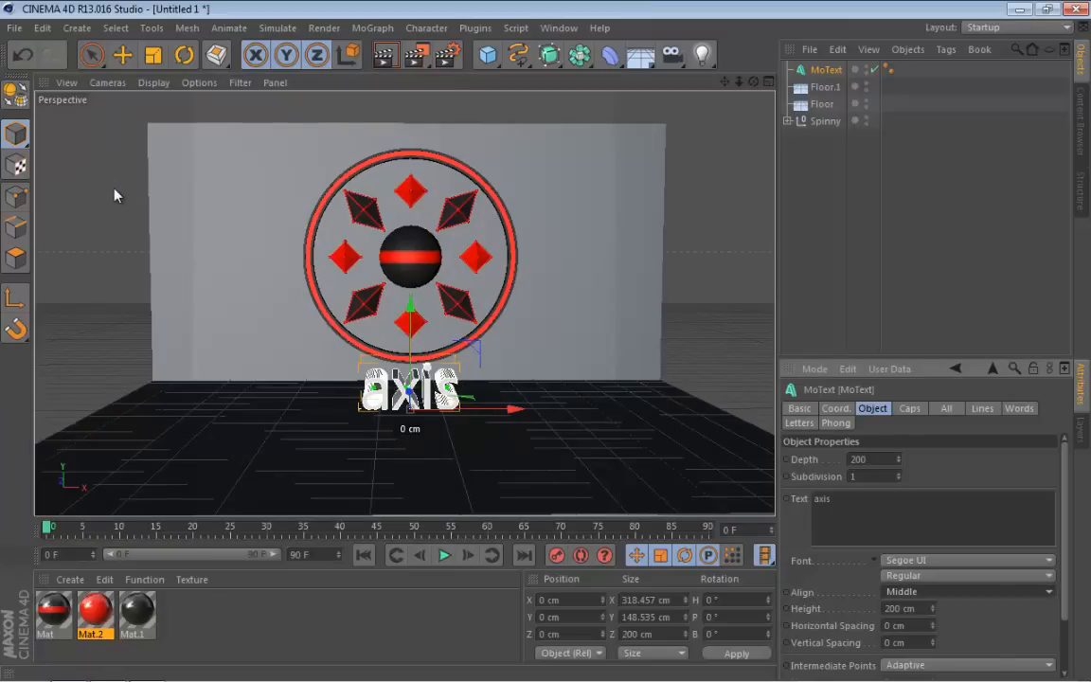
# Raise the Spinny group a little further along Y to leave a gap above the text.
pyautogui.click(825, 121)
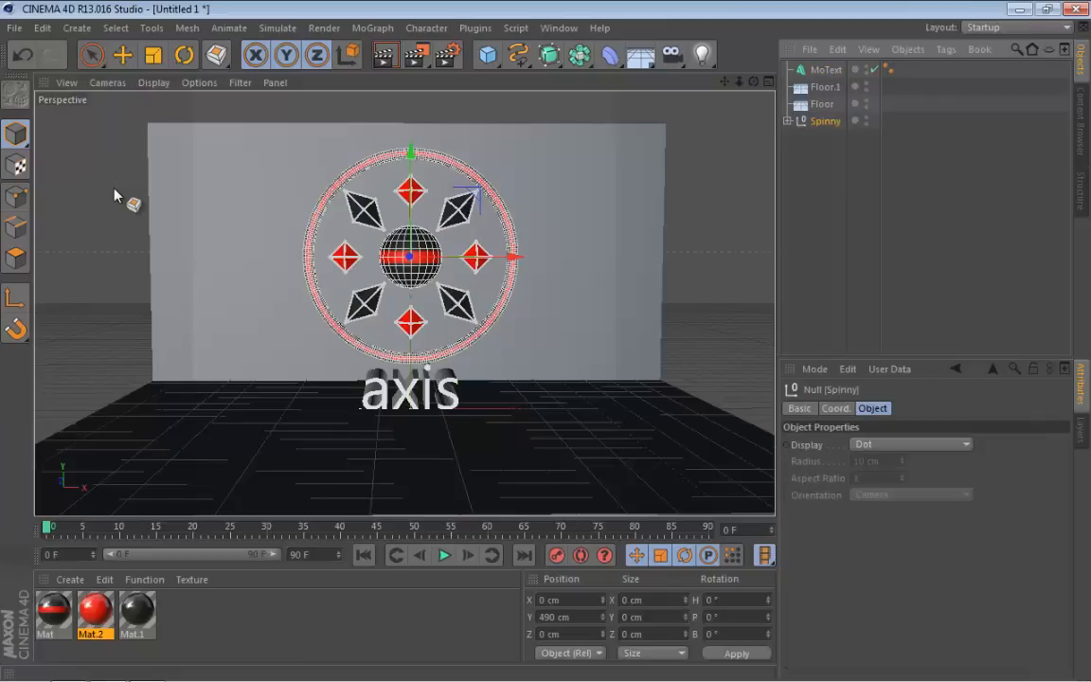
pyautogui.press('e')
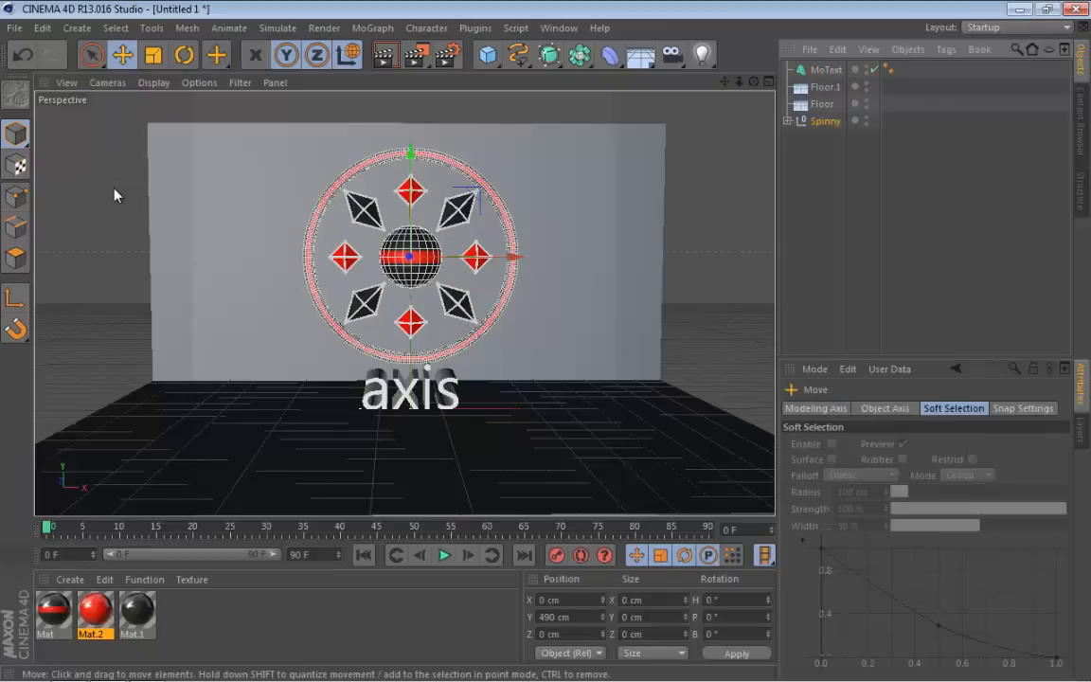
pyautogui.moveTo(410, 166); pyautogui.dragTo(410, 130)
# Change the MoText font to Wintermute, Regular.
pyautogui.click(826, 70)
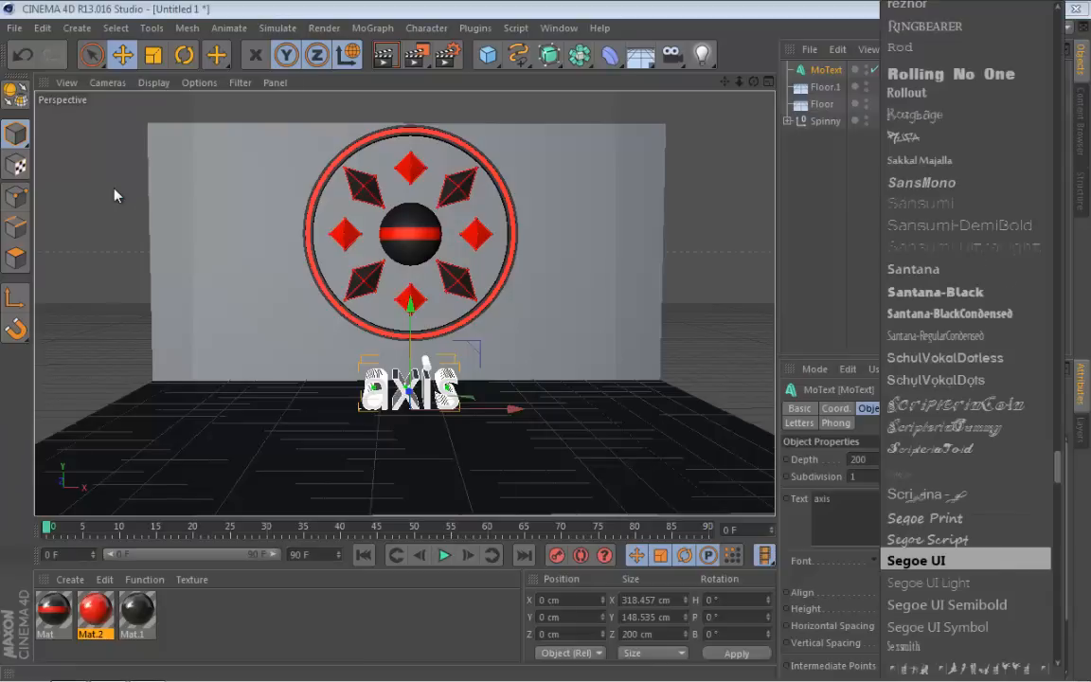
pyautogui.scroll(-20, 966, 501)
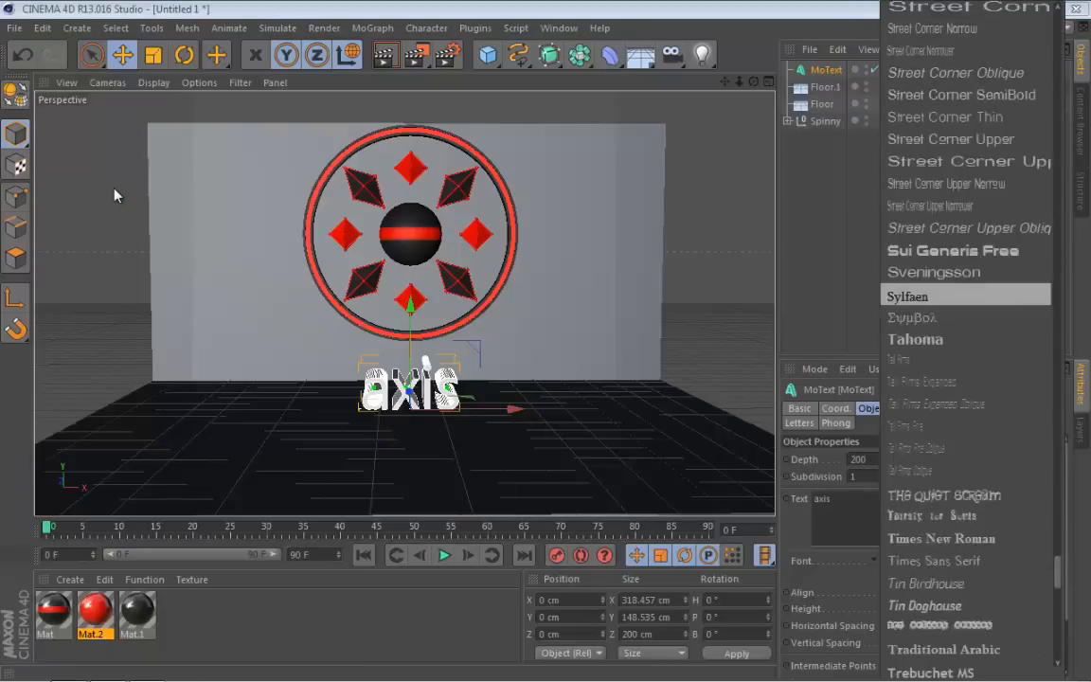
pyautogui.scroll(-5, 966, 478)
pyautogui.scroll(-8, 966, 498)
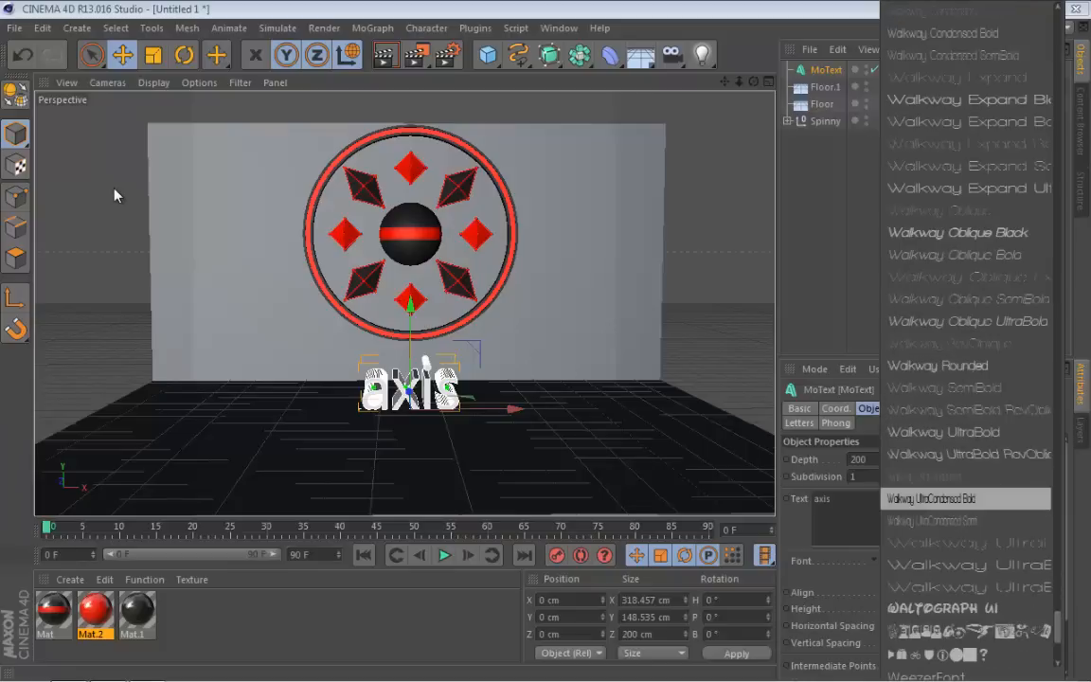
pyautogui.scroll(-5, 966, 473)
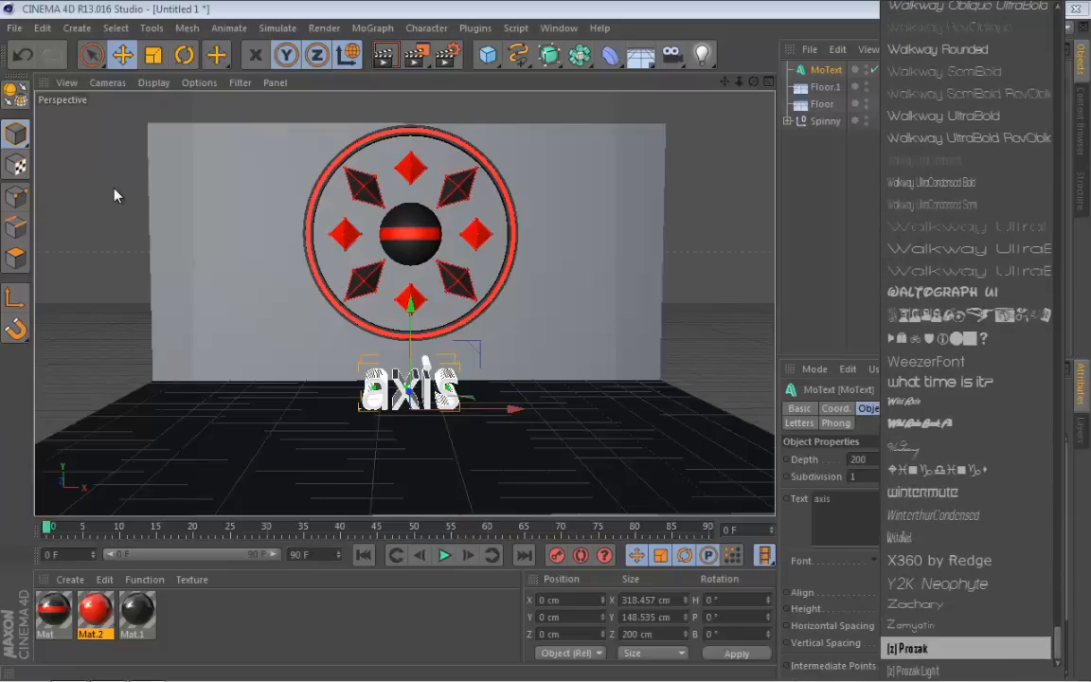
pyautogui.click(923, 491)
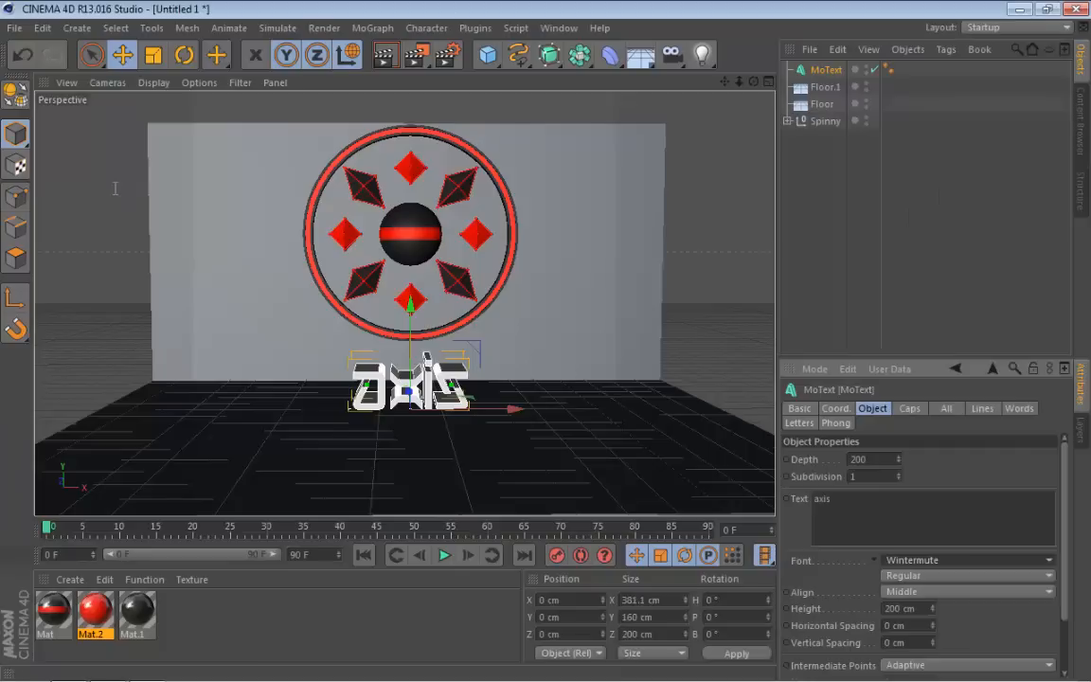
# Replace the MoText wording with "XZKYO".
pyautogui.moveTo(833, 499); pyautogui.dragTo(810, 499)
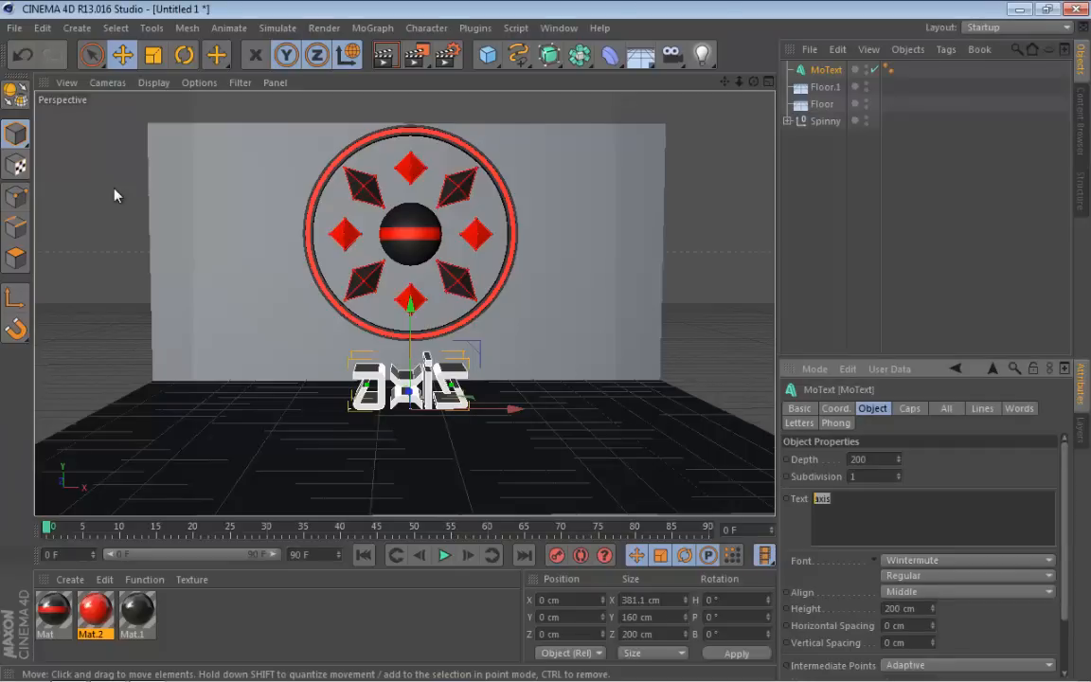
pyautogui.scroll(2, 113, 195)
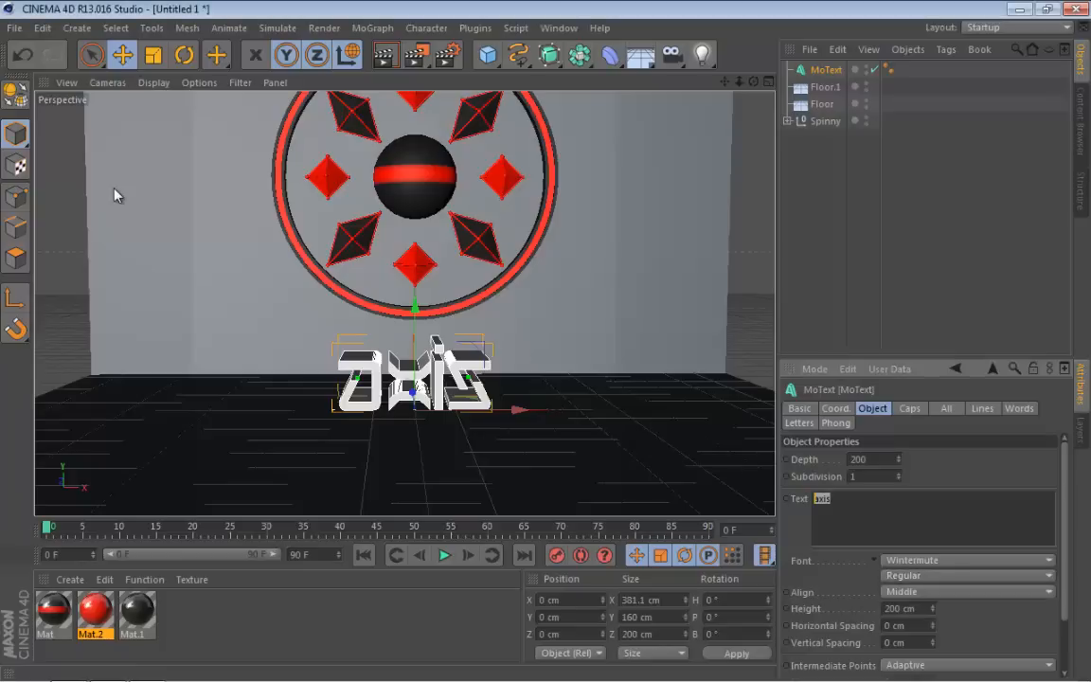
pyautogui.write('XZKYO')
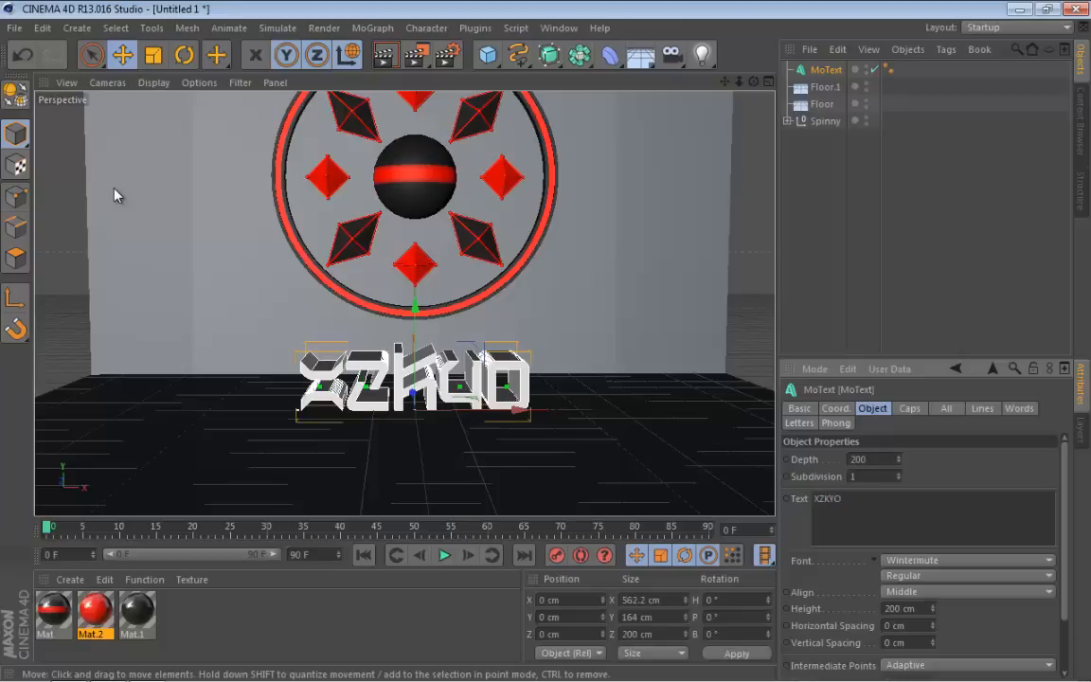
# Tilt the MoText backwards to a pitch of about -55.5°.
pyautogui.write('r')
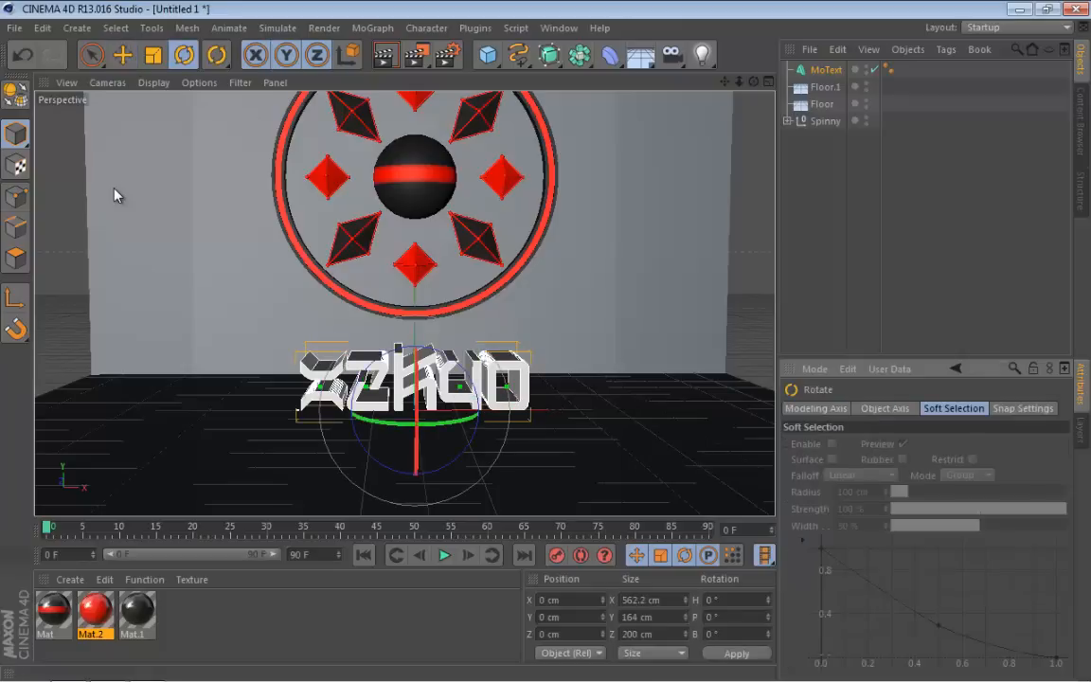
pyautogui.keyDown('alt'); pyautogui.moveTo(116, 195); pyautogui.dragTo(116, 195); pyautogui.keyUp('alt')
pyautogui.moveTo(376, 367); pyautogui.dragTo(423, 350)
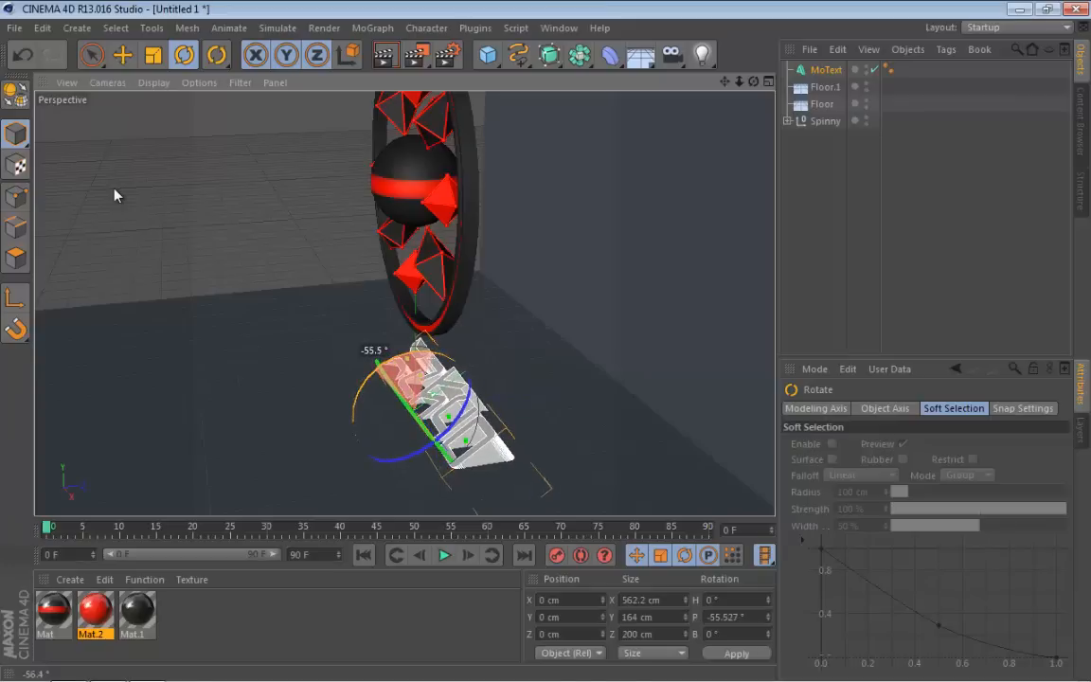
# Move the tilted text up to about Y 39.3 cm and forward to about Z -38 cm.
pyautogui.moveTo(754, 81); pyautogui.dragTo(729, 42)
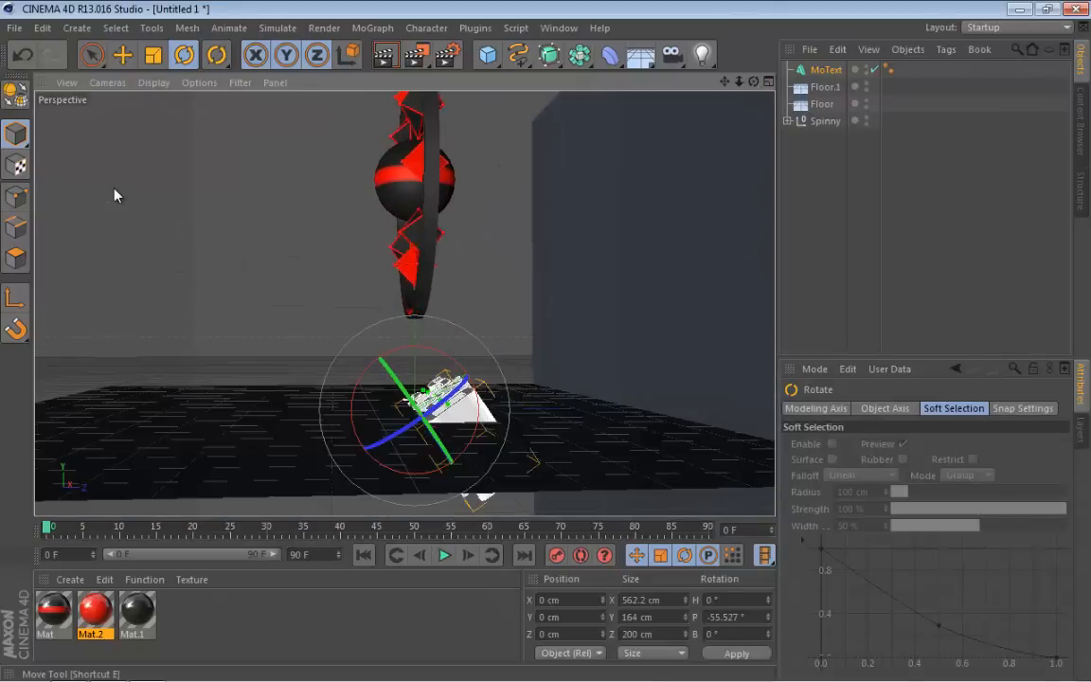
pyautogui.press('e')
pyautogui.moveTo(415, 305); pyautogui.dragTo(415, 289)
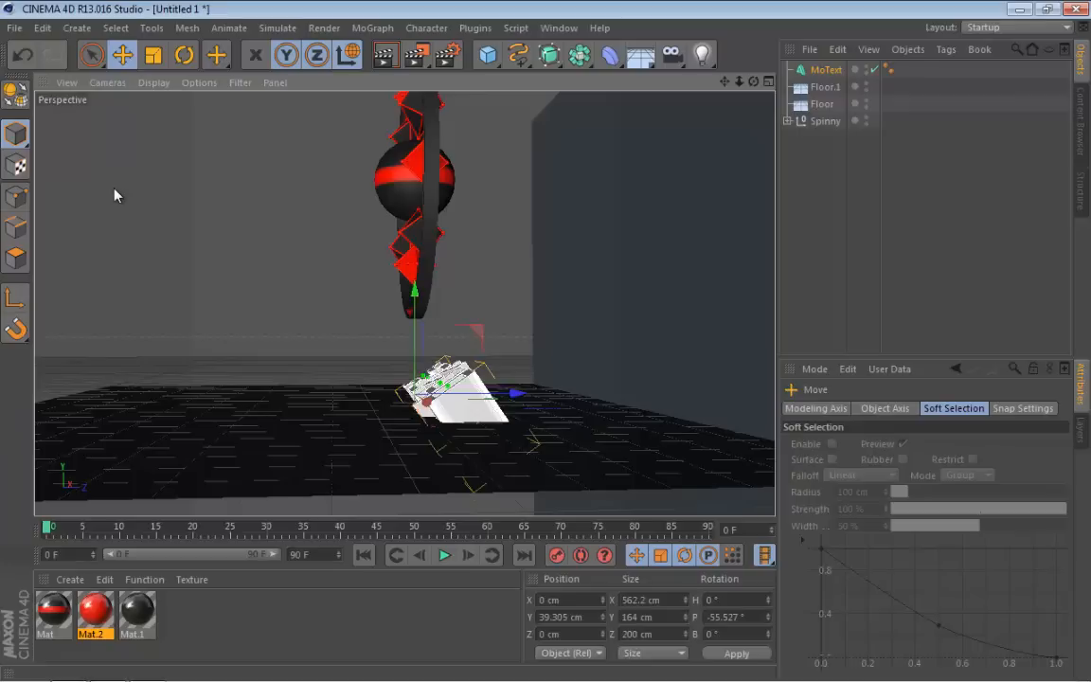
pyautogui.moveTo(516, 393); pyautogui.dragTo(502, 393)
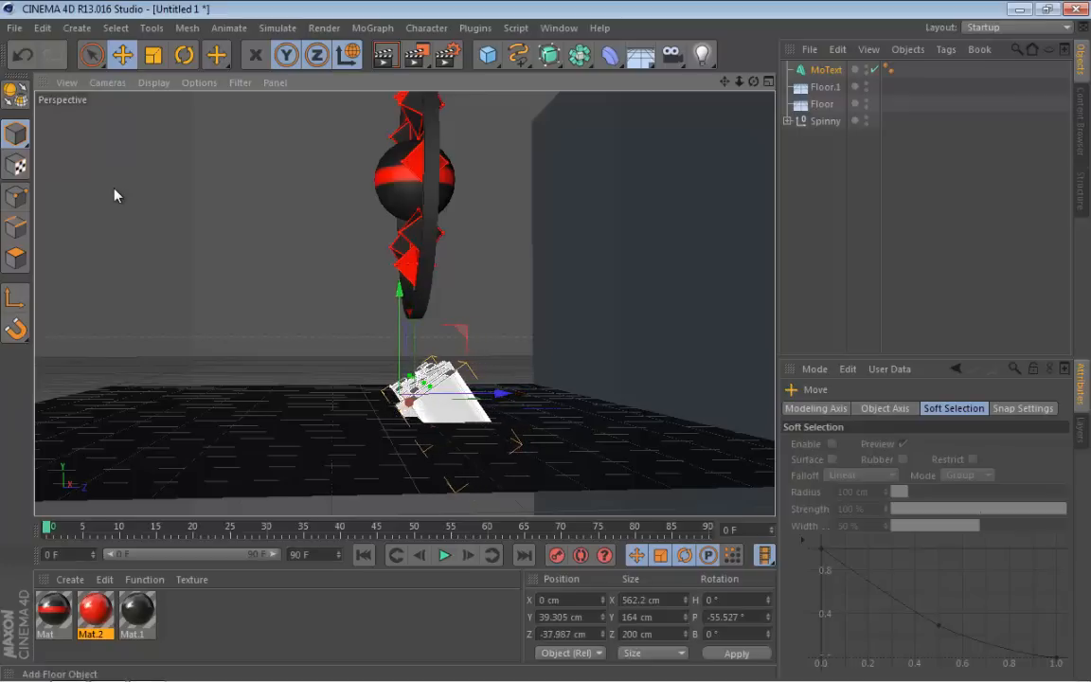
# Increase the MoText height slightly so the text becomes about 602 cm wide.
pyautogui.moveTo(753, 82); pyautogui.dragTo(742, 77)
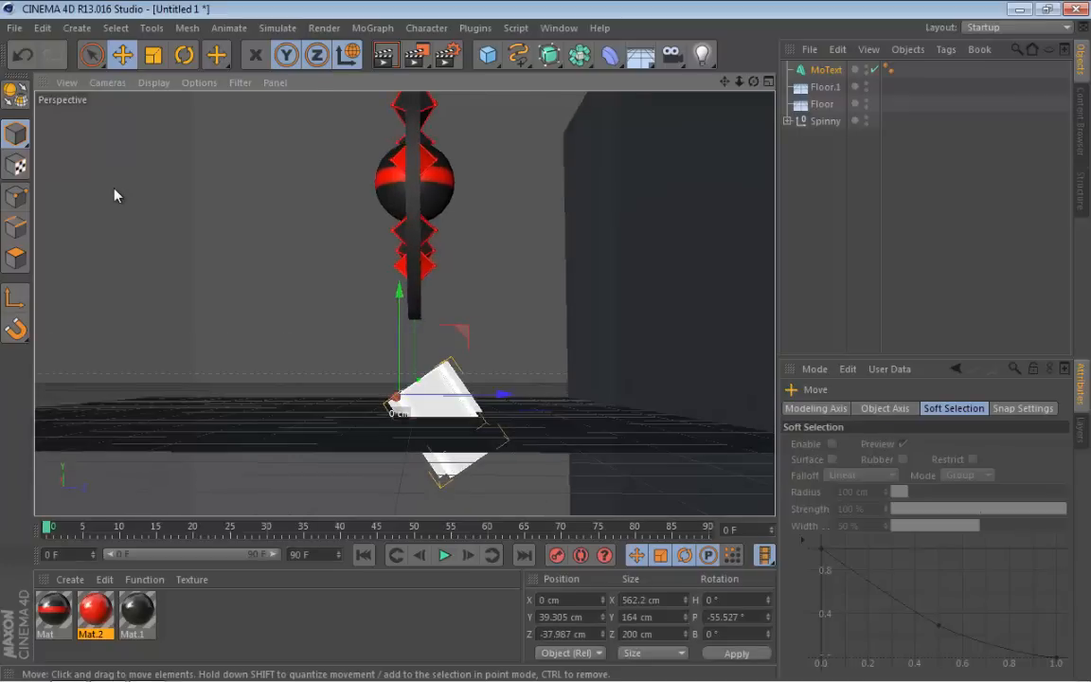
pyautogui.keyDown('alt'); pyautogui.moveTo(114, 189); pyautogui.dragTo(114, 190); pyautogui.keyUp('alt')
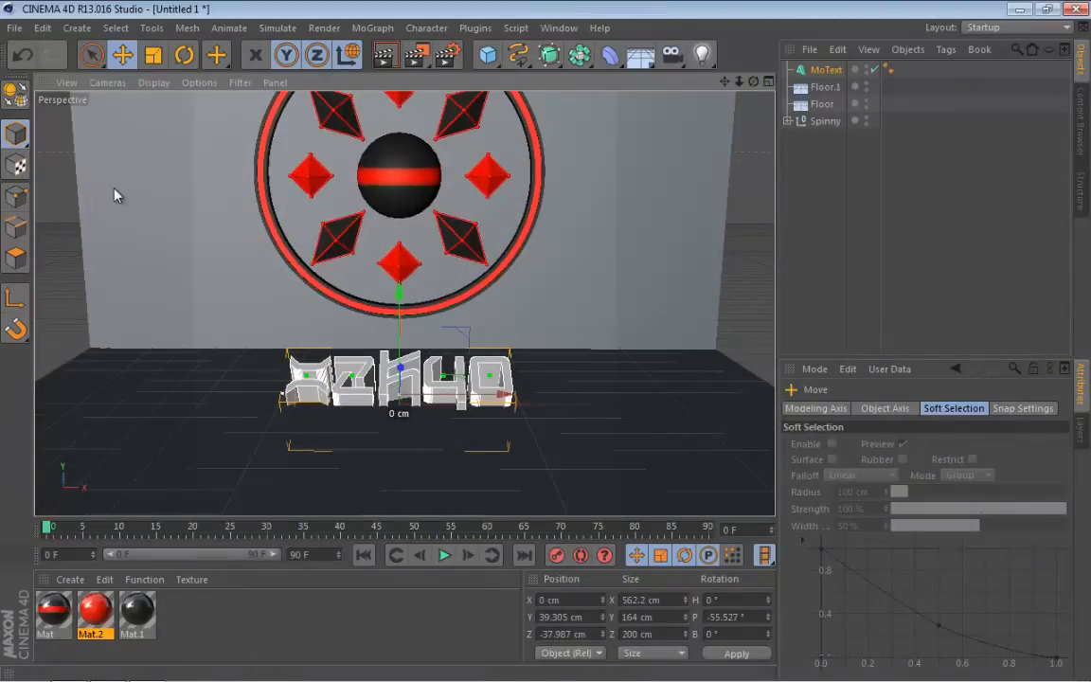
pyautogui.keyDown('alt'); pyautogui.moveTo(113, 188); pyautogui.dragTo(116, 240, button='middle'); pyautogui.keyUp('alt')
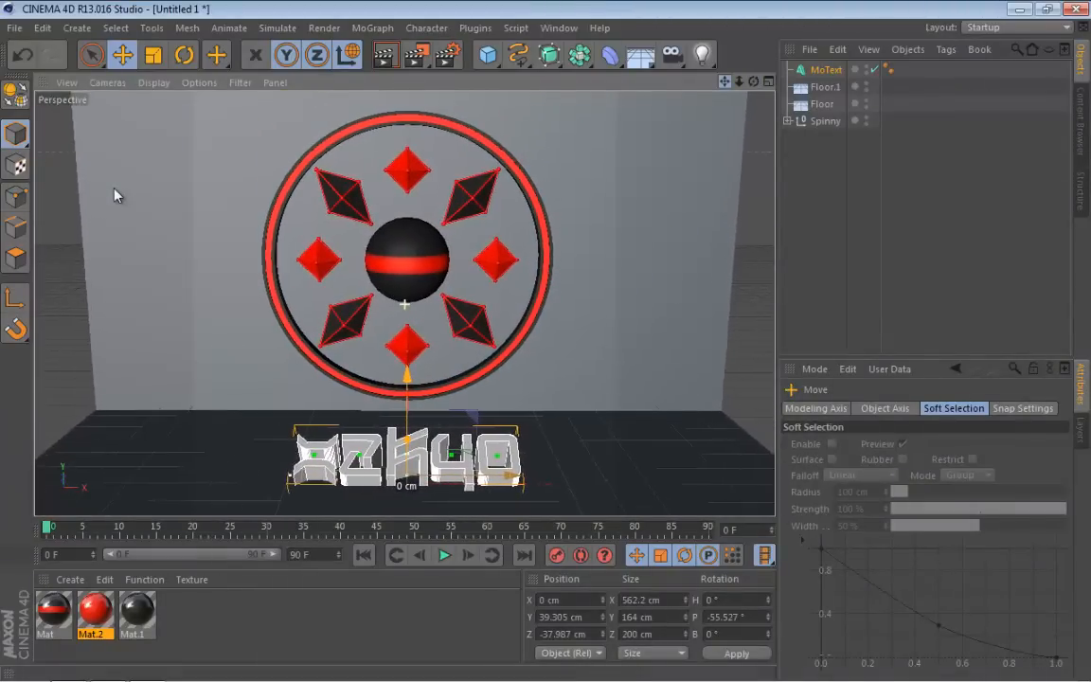
pyautogui.click(113, 189)
pyautogui.keyDown('alt'); pyautogui.moveTo(114, 189); pyautogui.dragTo(114, 157); pyautogui.keyUp('alt')
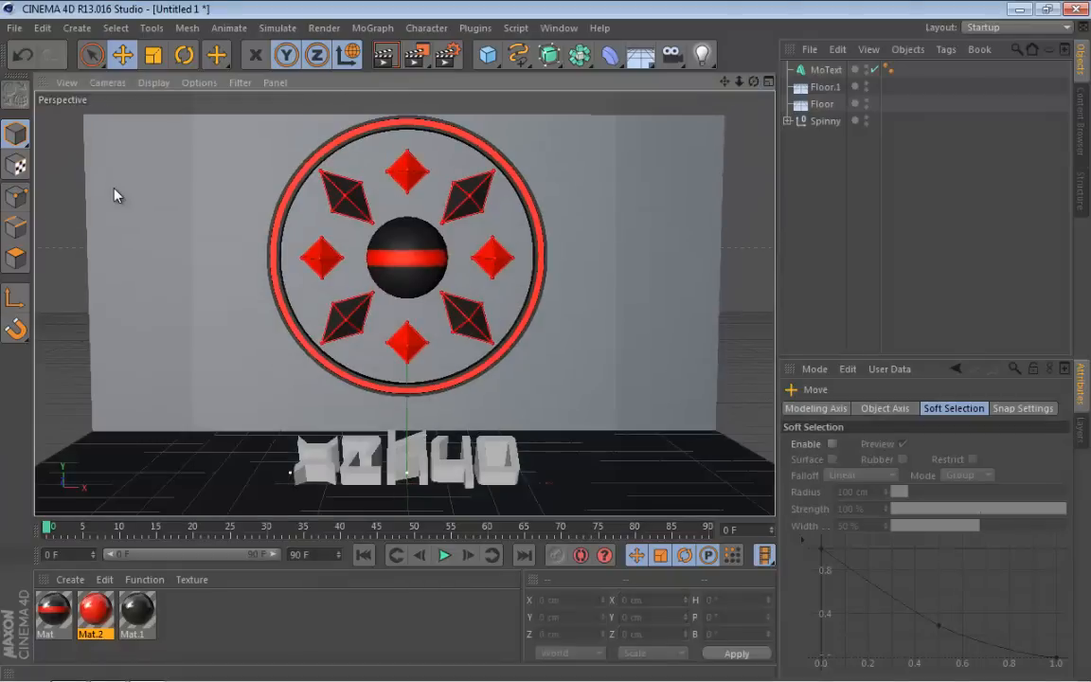
pyautogui.click(826, 70)
pyautogui.click(909, 408)
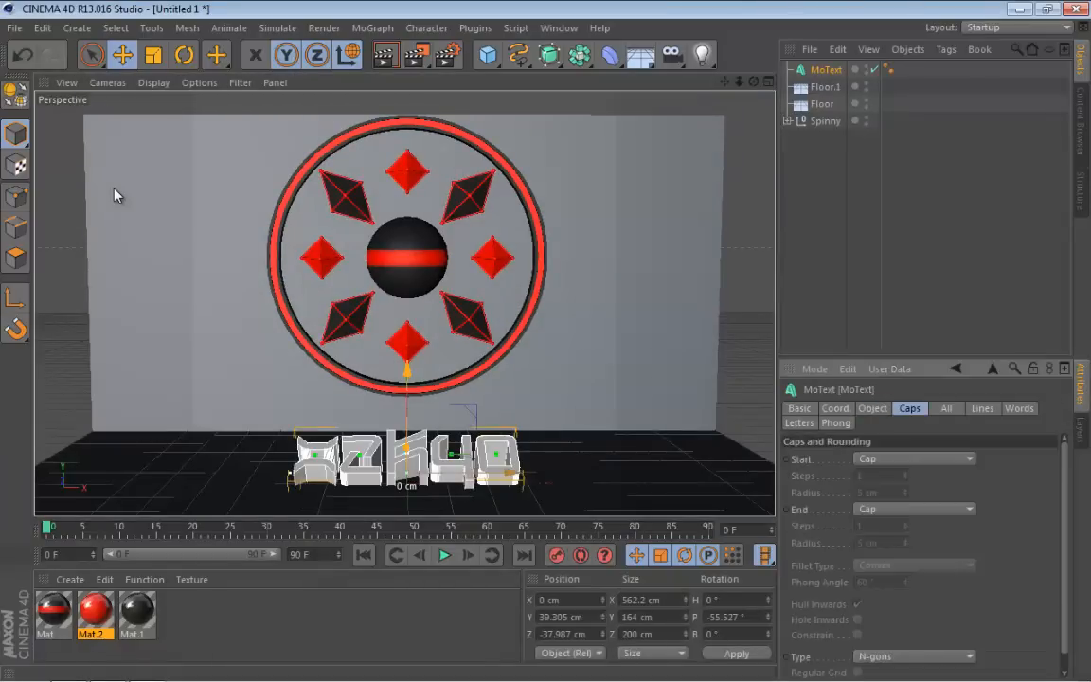
pyautogui.click(872, 409)
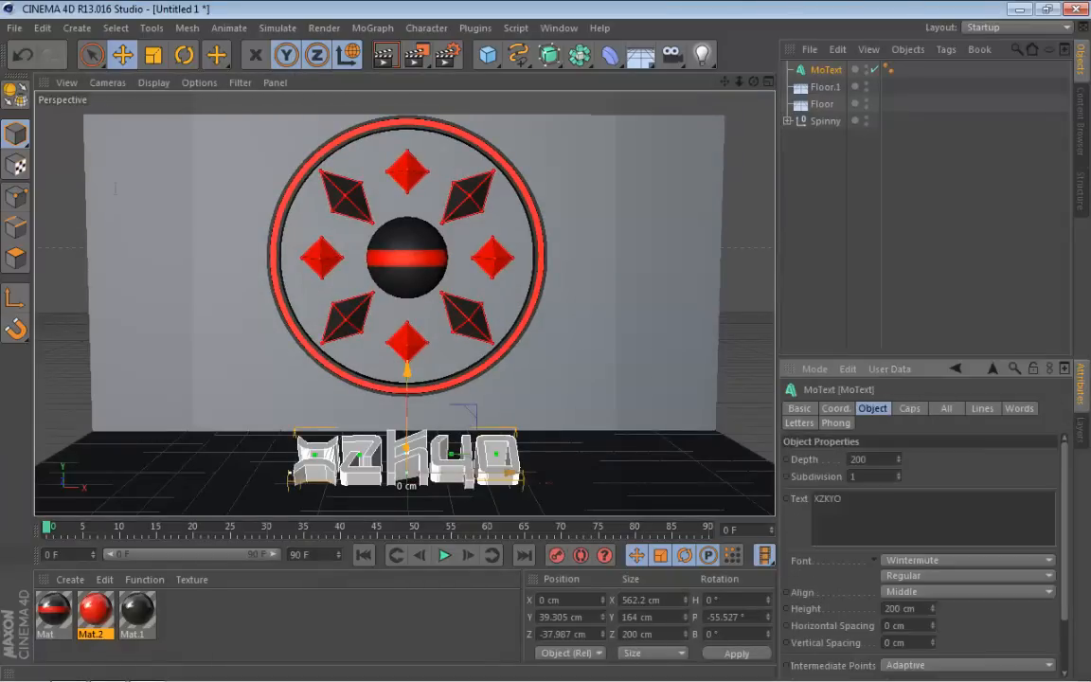
pyautogui.moveTo(933, 608); pyautogui.dragTo(933, 596)
# Set the start cap of the MoText to Fillet Cap.
pyautogui.click(910, 408)
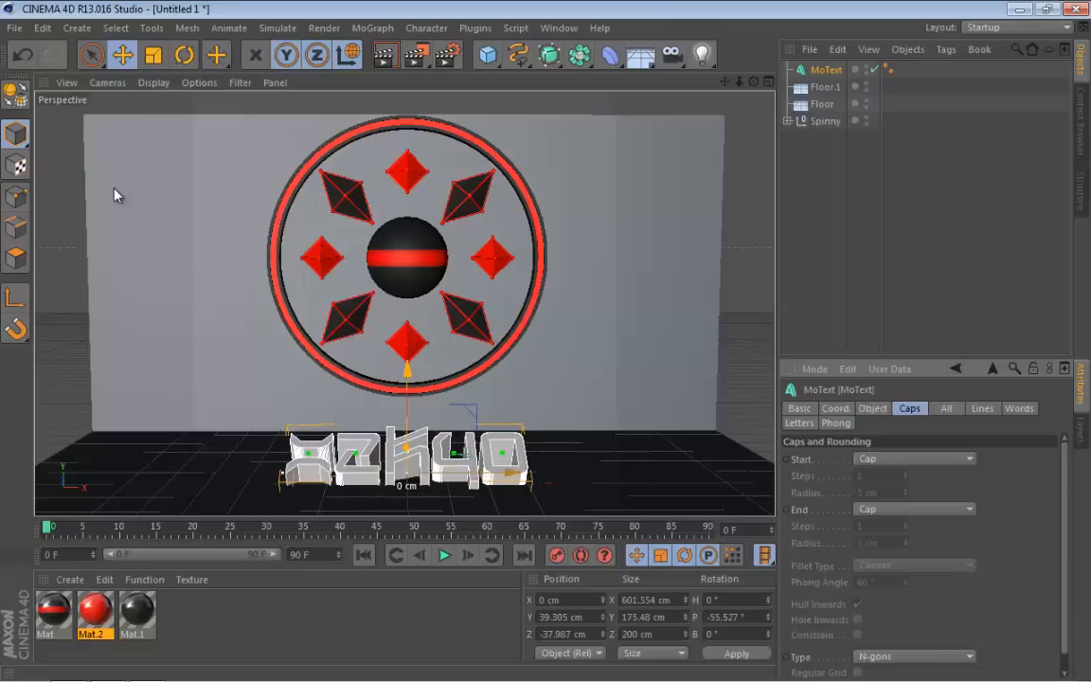
pyautogui.click(914, 458)
pyautogui.click(933, 520)
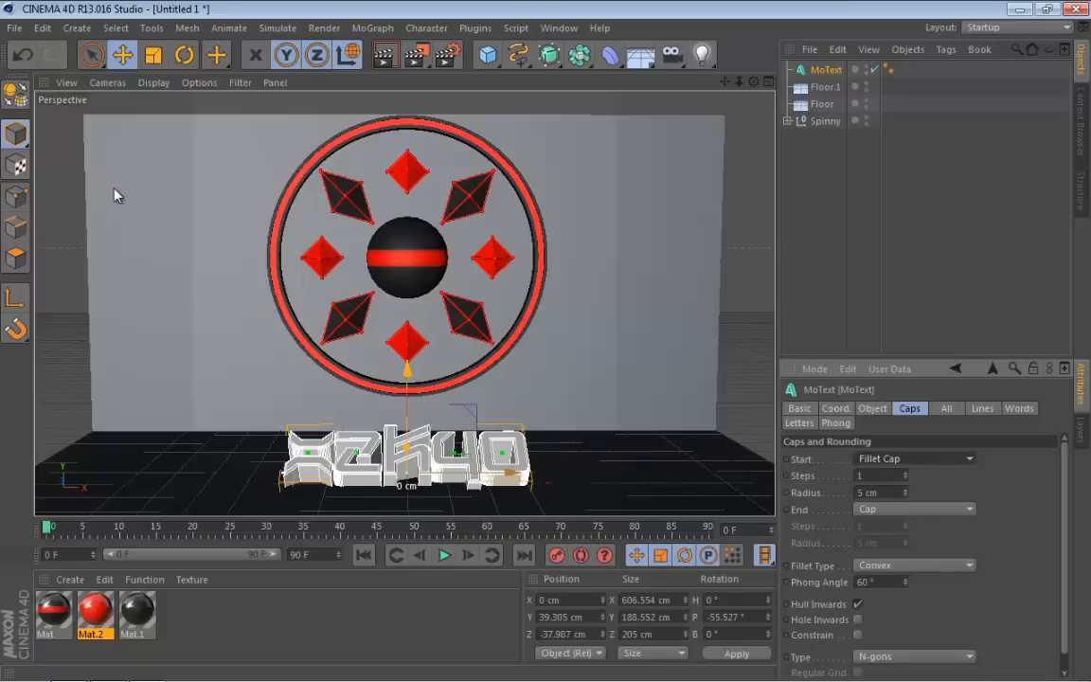
# Try Fillet and Cap for the MoText's start, and return it to Fillet Cap.
pyautogui.click(915, 458)
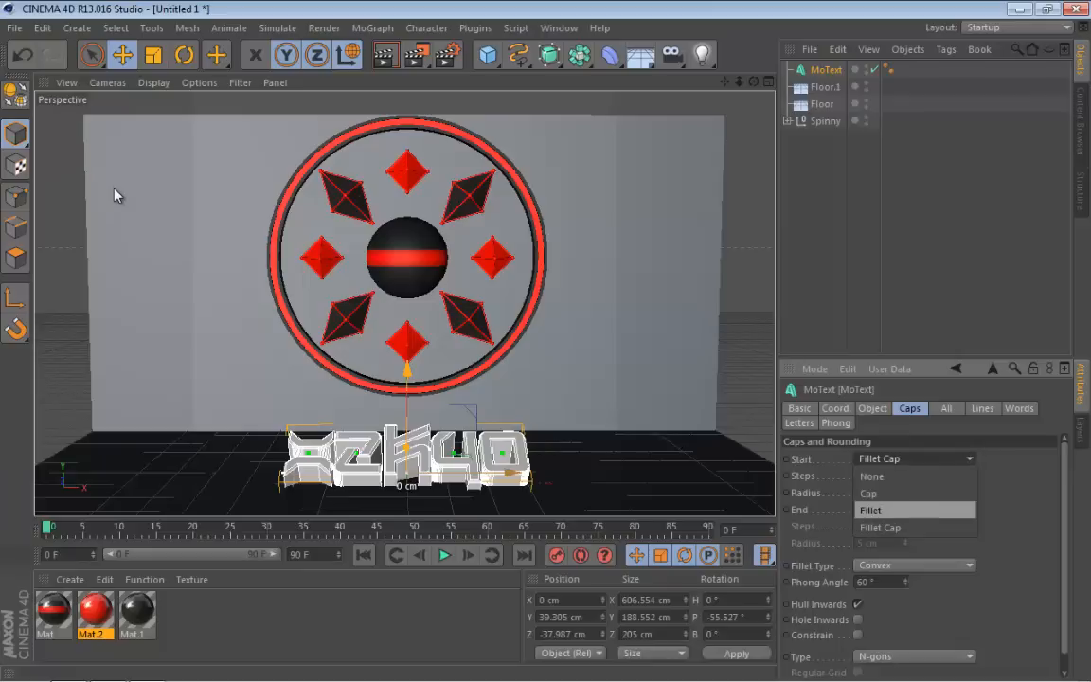
pyautogui.click(913, 510)
pyautogui.click(914, 458)
pyautogui.click(913, 492)
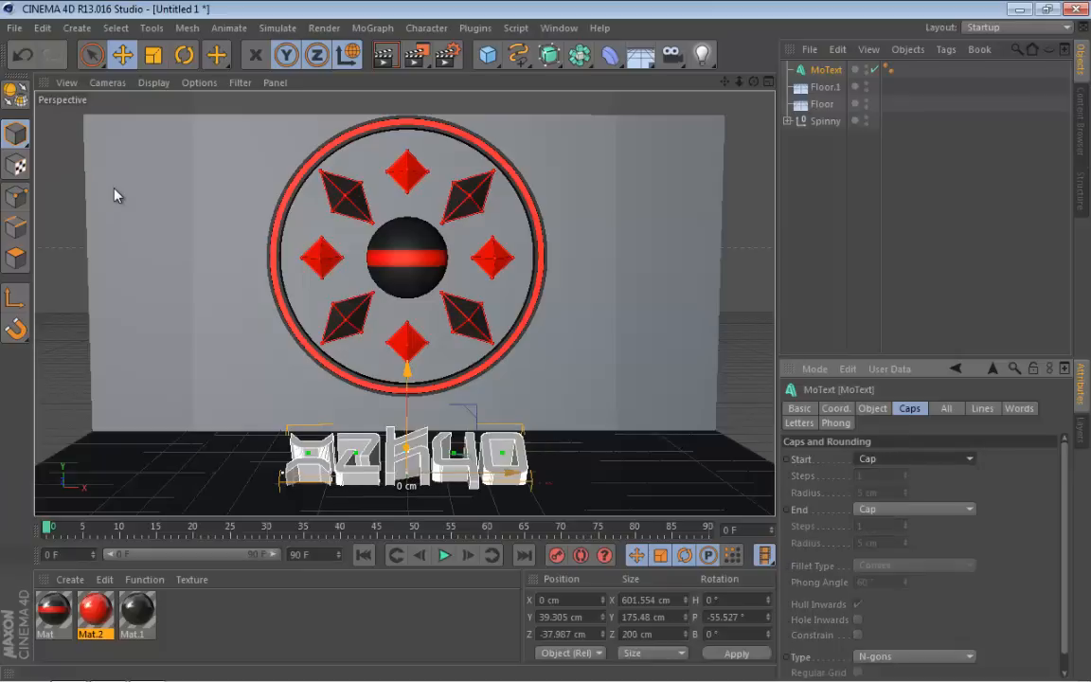
pyautogui.click(915, 459)
pyautogui.click(913, 527)
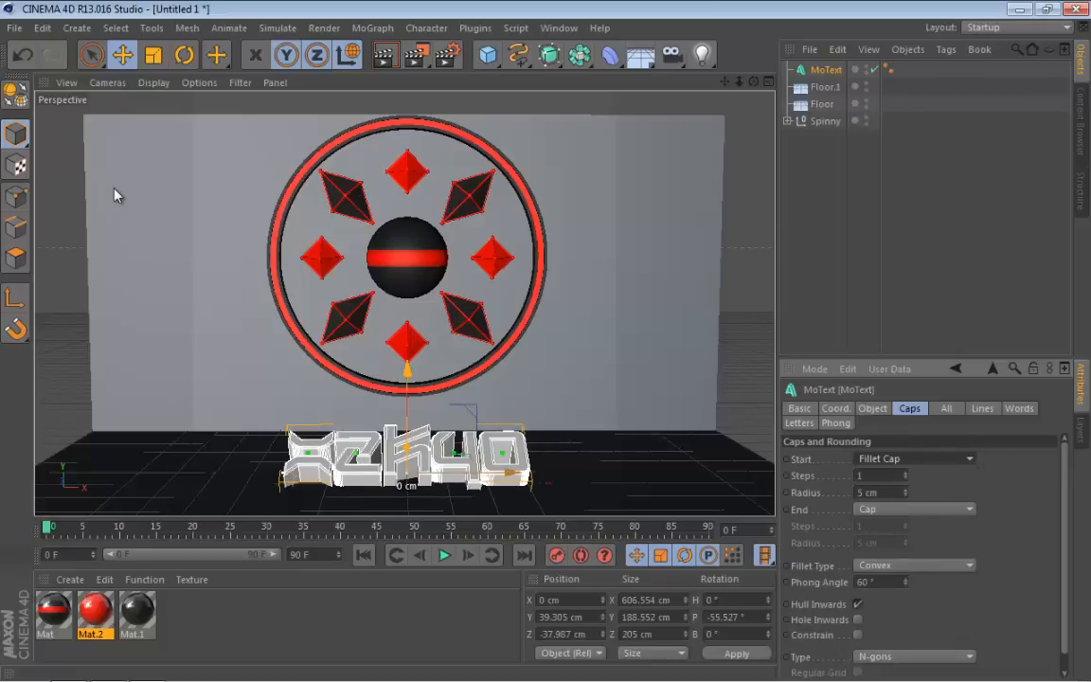
# Try the Engraved and Linear fillet types on the MoText caps, and return the type to Convex.
pyautogui.click(915, 564)
pyautogui.click(938, 550)
pyautogui.click(914, 564)
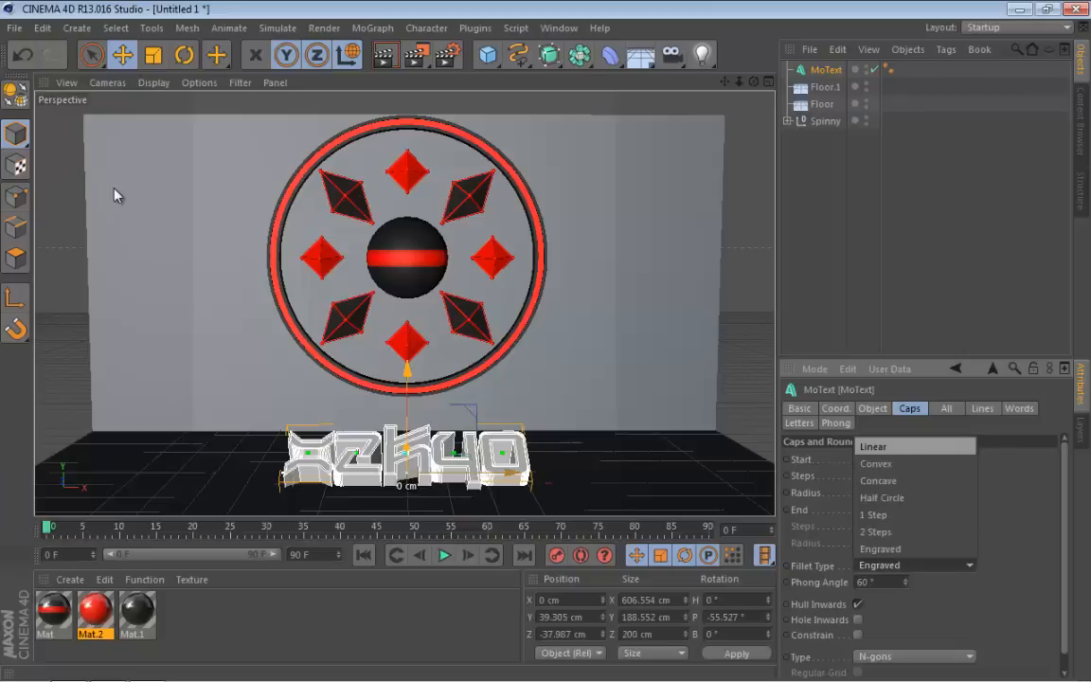
pyautogui.click(915, 446)
pyautogui.click(915, 565)
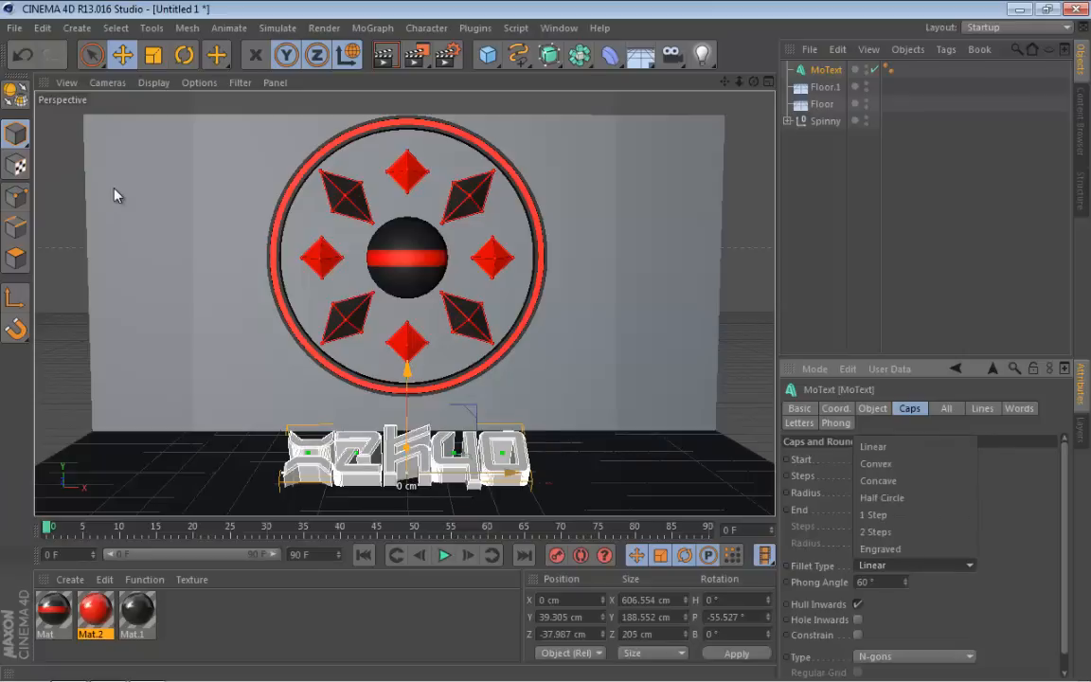
pyautogui.click(915, 463)
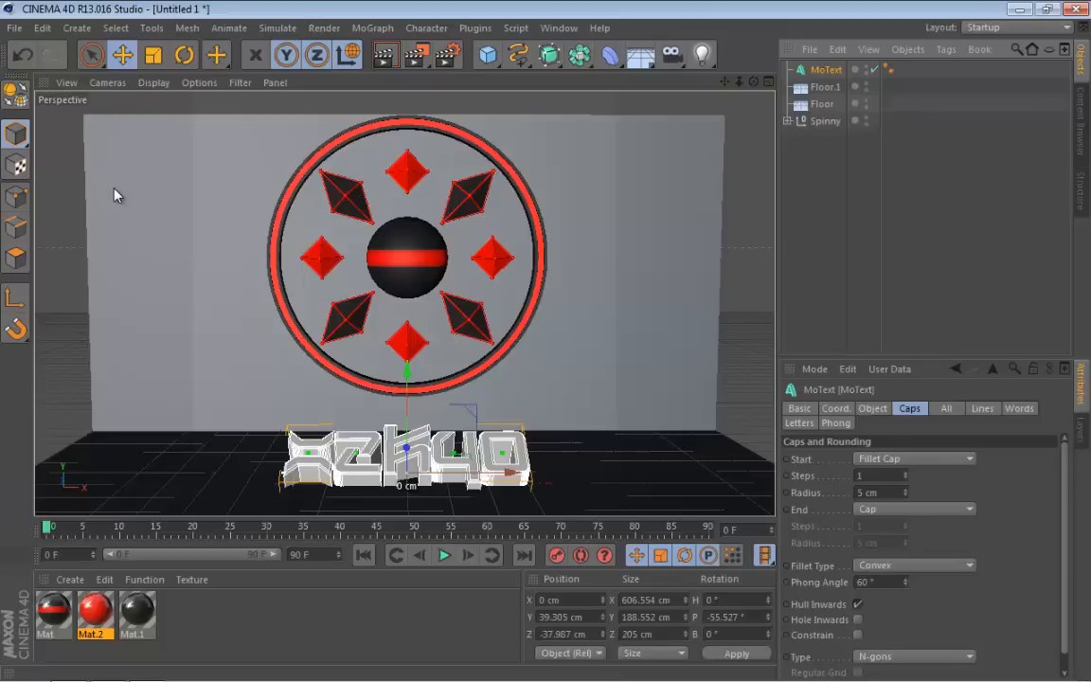
# Apply the red Mat.2 and black Mat.1 materials to the MoText, ordering the tags so that Mat.2 comes last.
pyautogui.moveTo(272, 618); pyautogui.dragTo(100, 626)
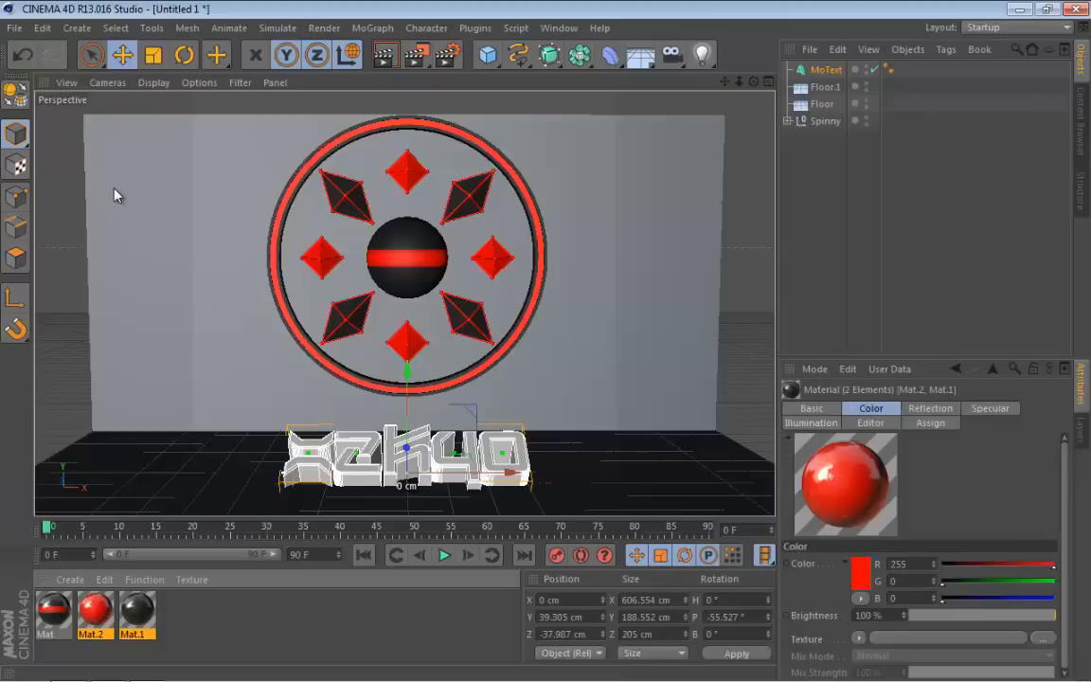
pyautogui.click(117, 195)
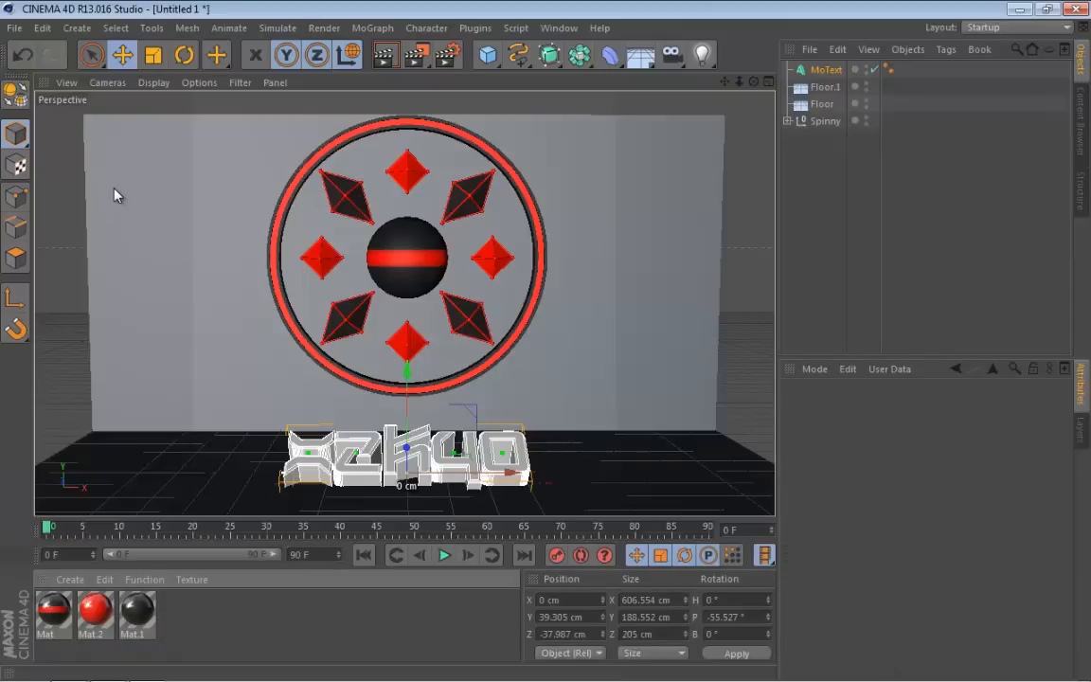
pyautogui.moveTo(238, 636); pyautogui.dragTo(825, 70)
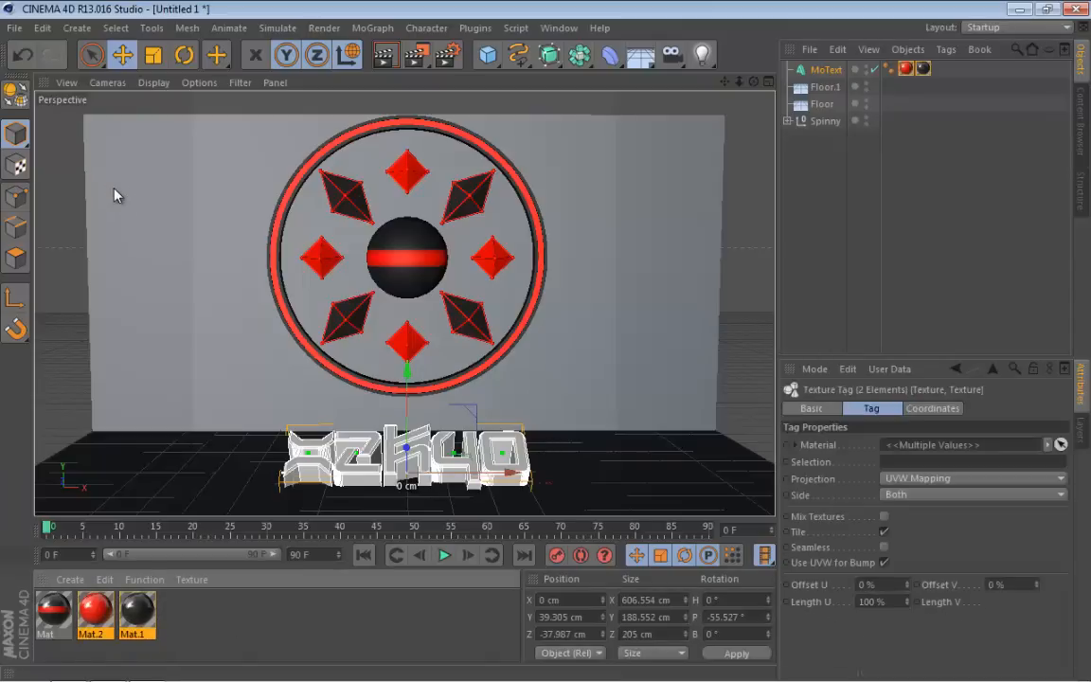
pyautogui.click(114, 195)
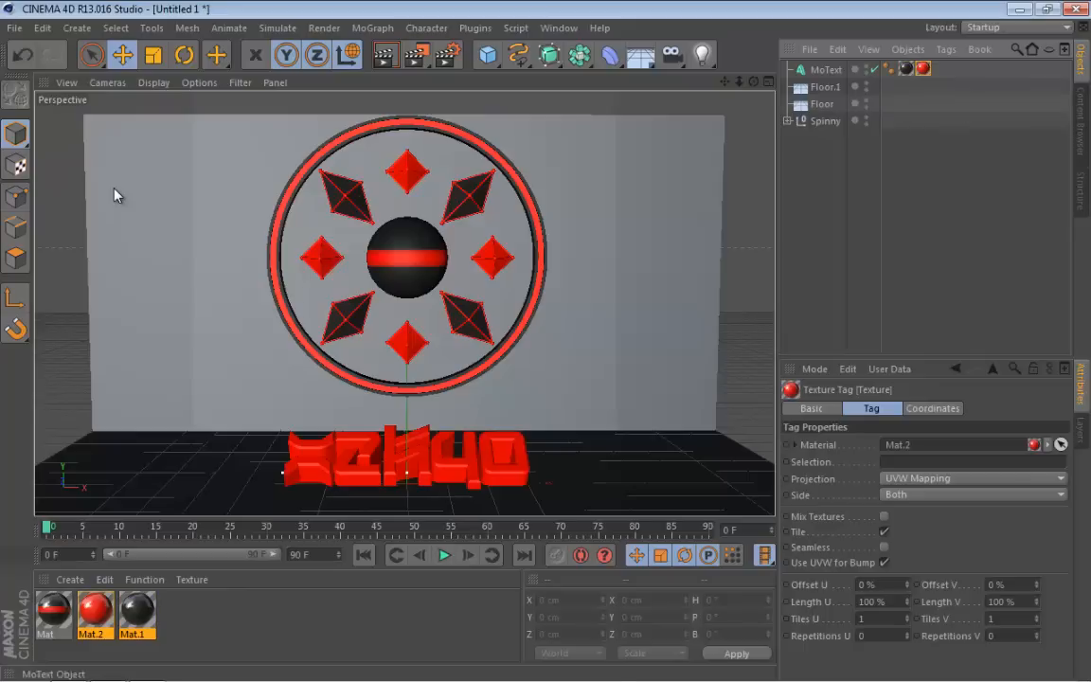
pyautogui.moveTo(906, 68); pyautogui.dragTo(936, 68)
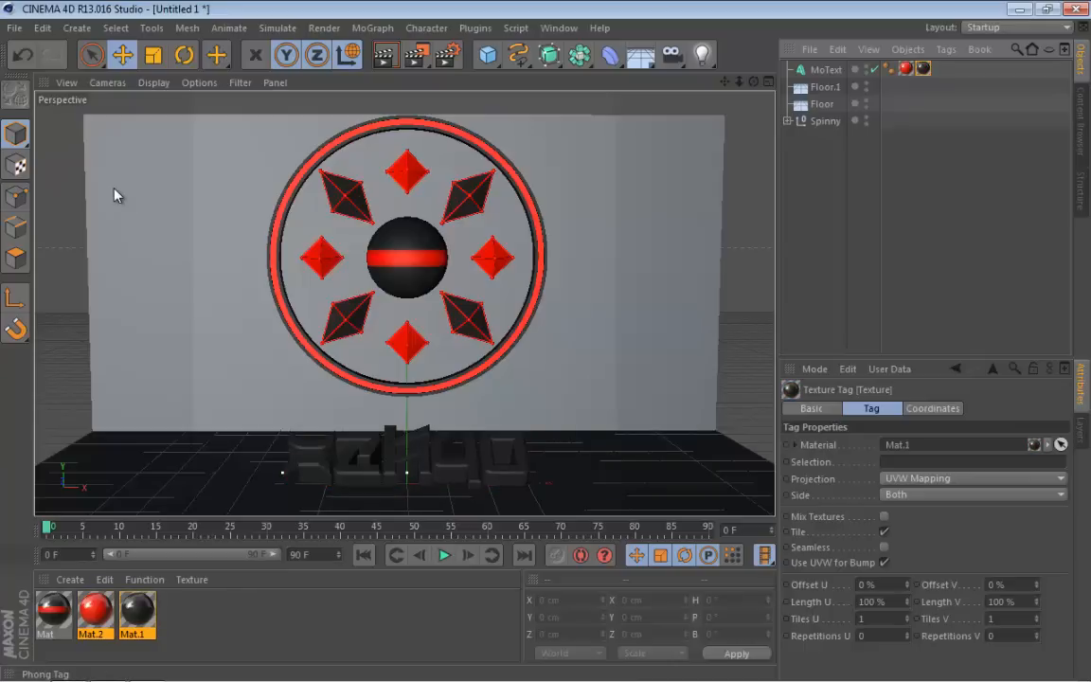
pyautogui.moveTo(906, 68); pyautogui.dragTo(933, 68)
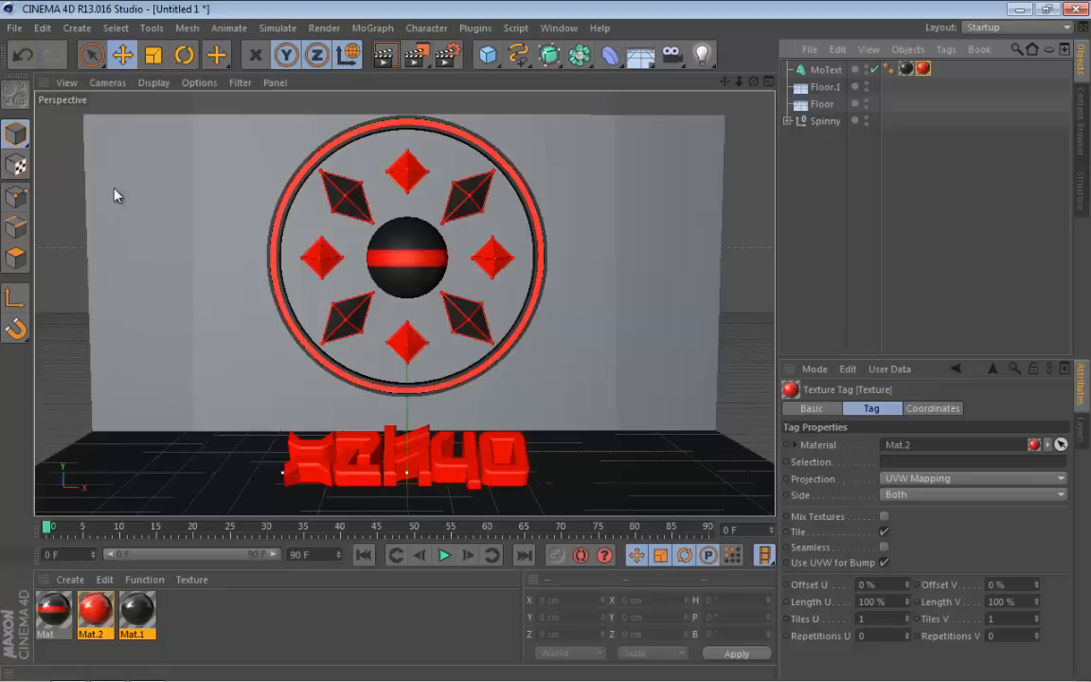
# Restrict the MoText's red Mat.2 texture tag to the R1 selection.
pyautogui.click(971, 462)
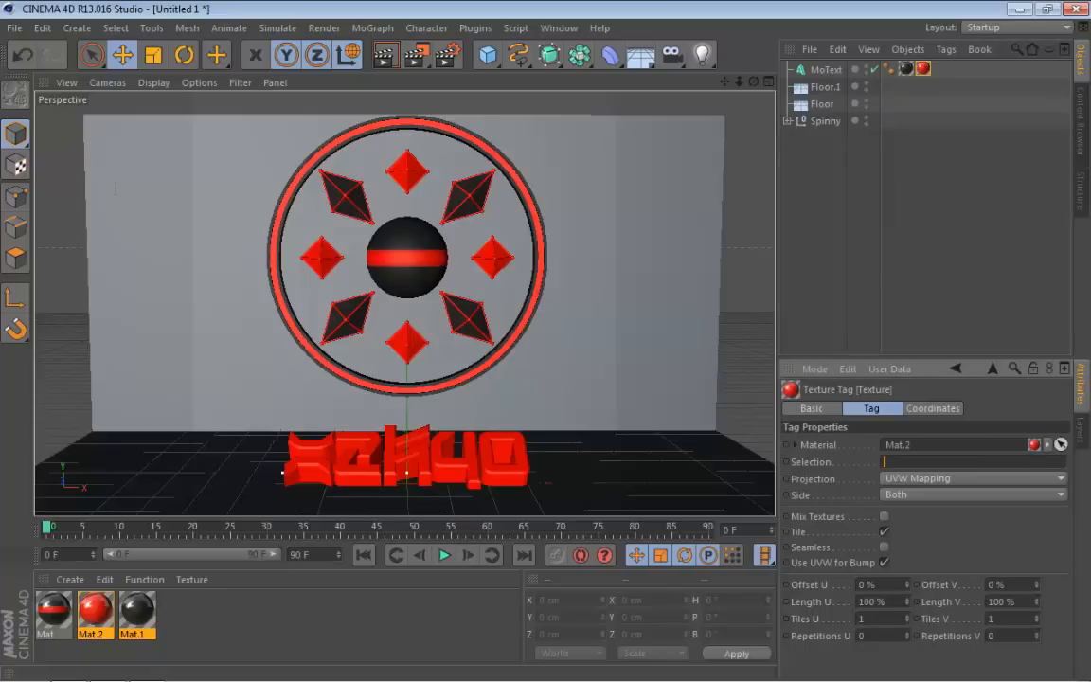
pyautogui.write('R1')
pyautogui.press('Return')
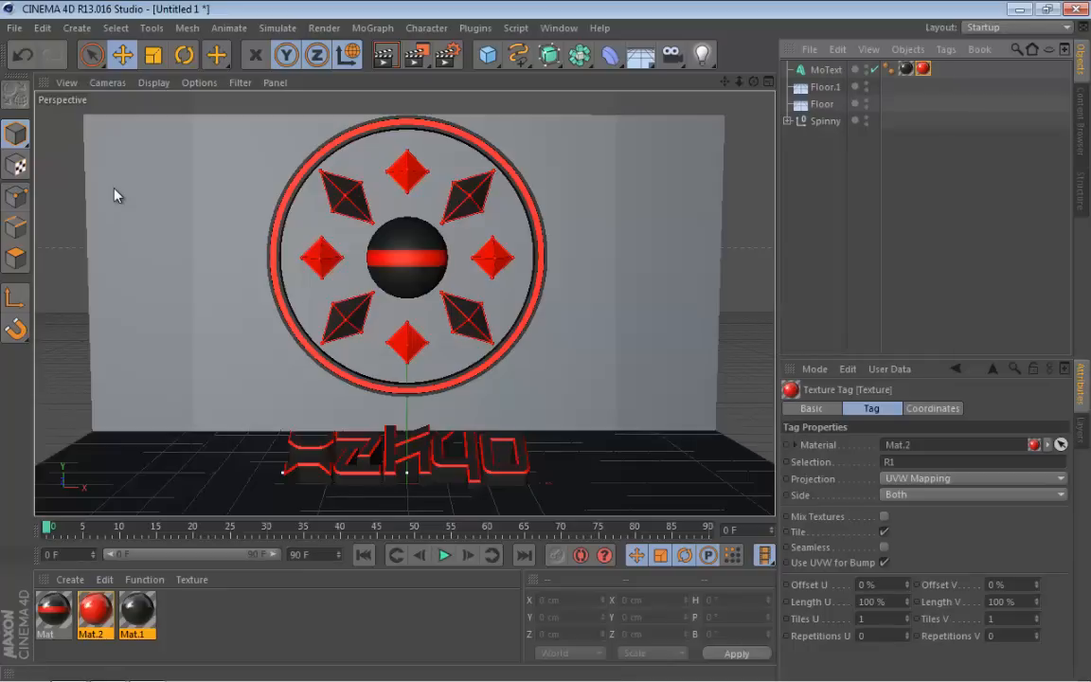
# Try restricting the MoText's red Mat.2 texture tag to the C1 selection.
pyautogui.doubleClick(889, 462)
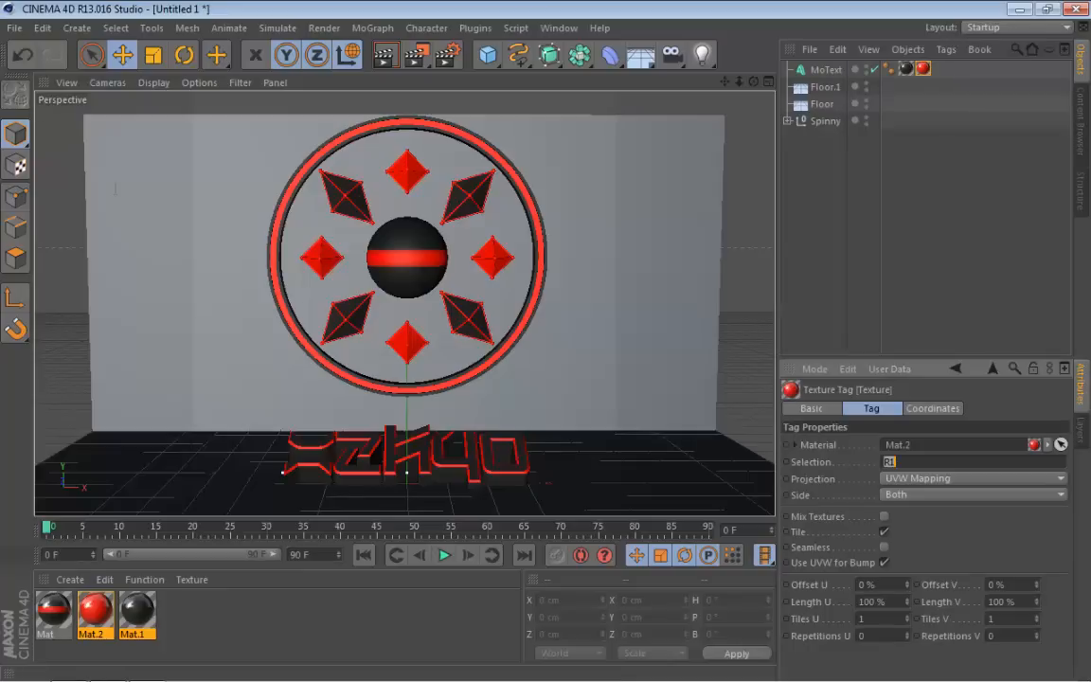
pyautogui.write('C1')
pyautogui.press('Return')
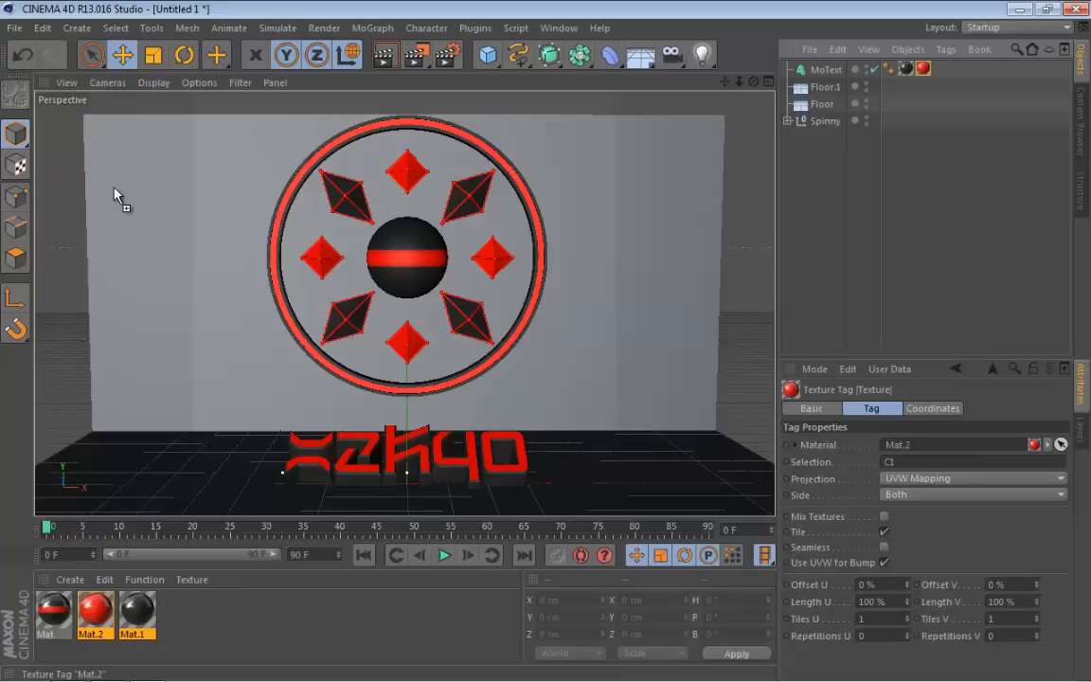
# Duplicate the MoText's red Mat.2 texture tag and set the copy's selection to R1.
pyautogui.keyDown('ctrl'); pyautogui.moveTo(923, 69); pyautogui.dragTo(940, 69); pyautogui.keyUp('ctrl')
pyautogui.doubleClick(890, 462)
pyautogui.write('R')
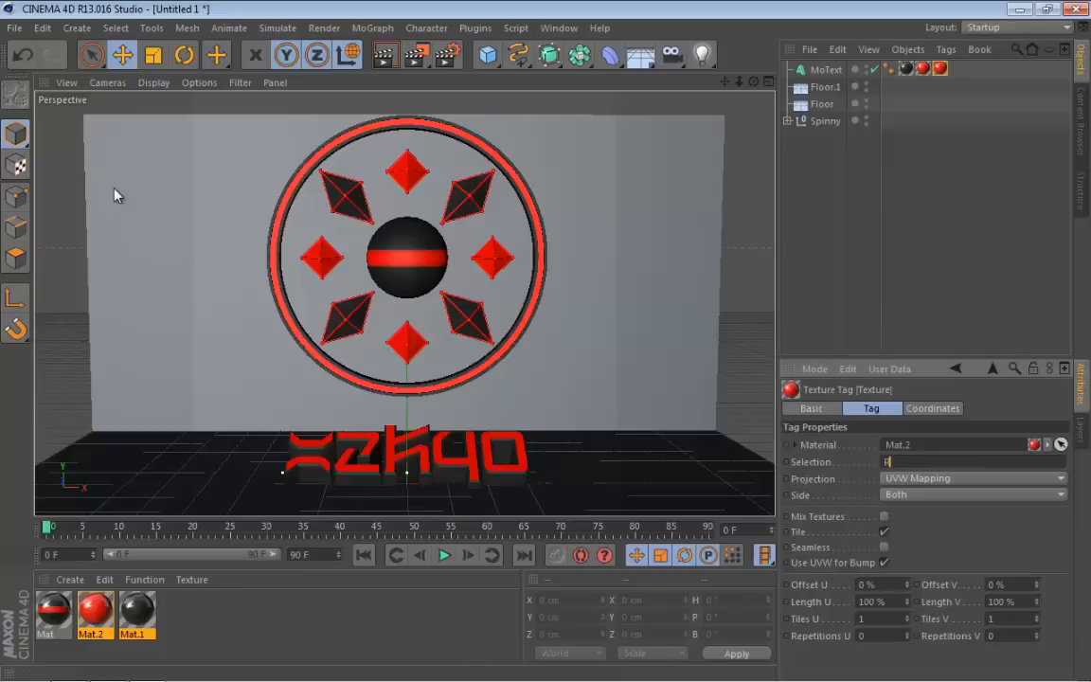
pyautogui.write('1')
pyautogui.press('Return')
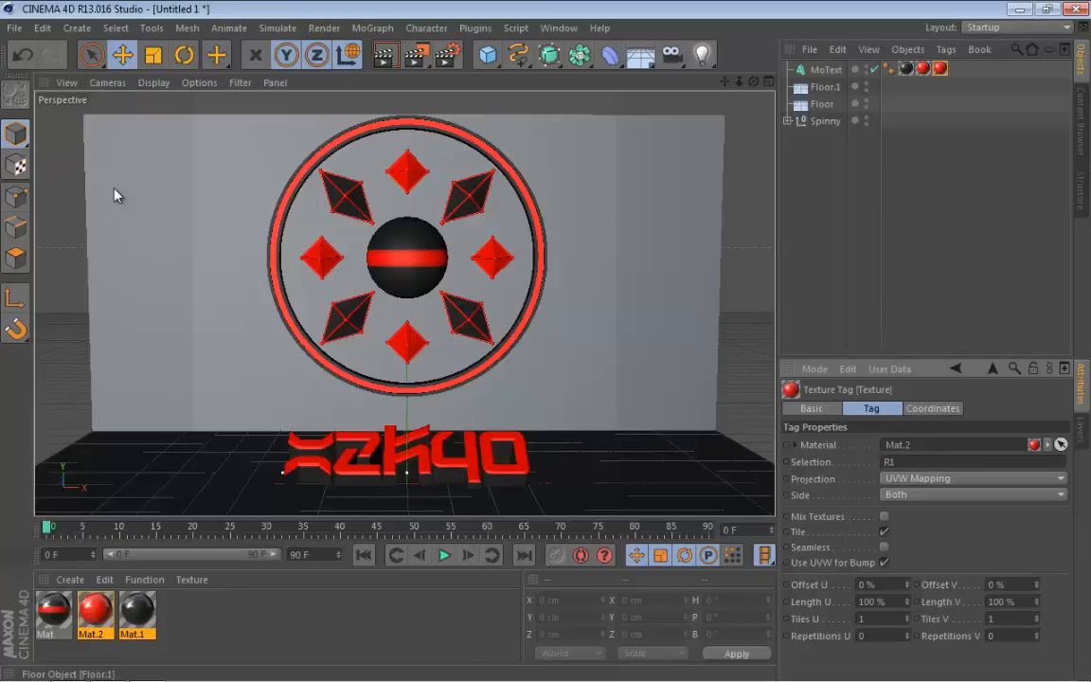
# Delete the red texture tag limited to C1 from the MoText, and render a preview of the view.
pyautogui.click(922, 69)
pyautogui.press('Delete')
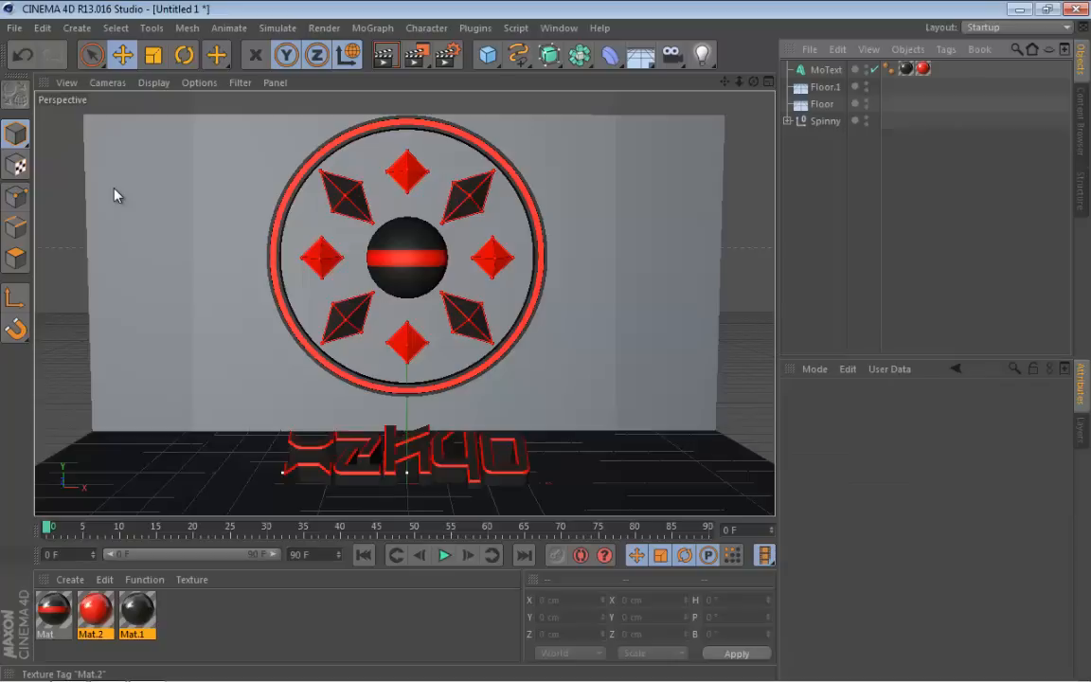
pyautogui.click(922, 69)
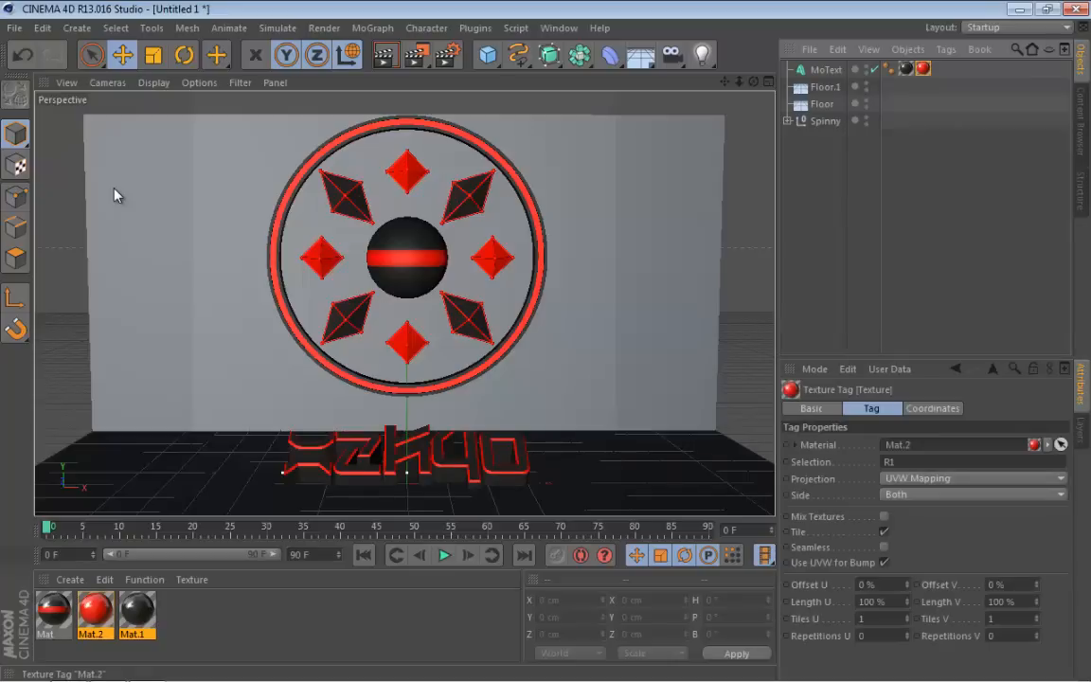
pyautogui.doubleClick(890, 463)
pyautogui.click(928, 227)
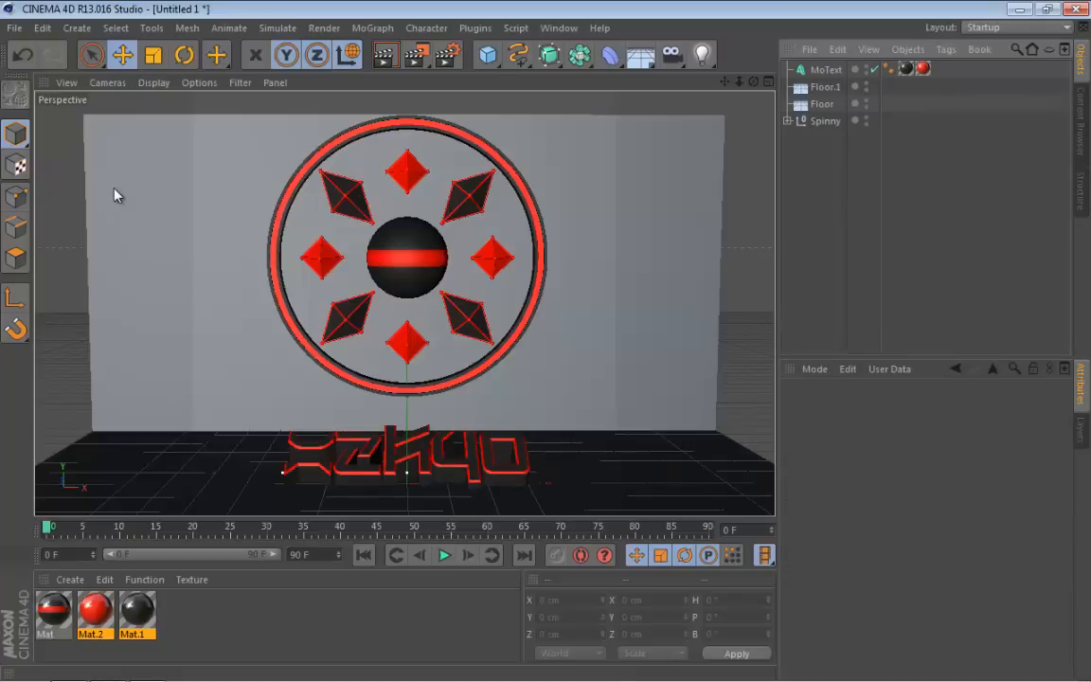
pyautogui.hotkey('ctrl', 'r')
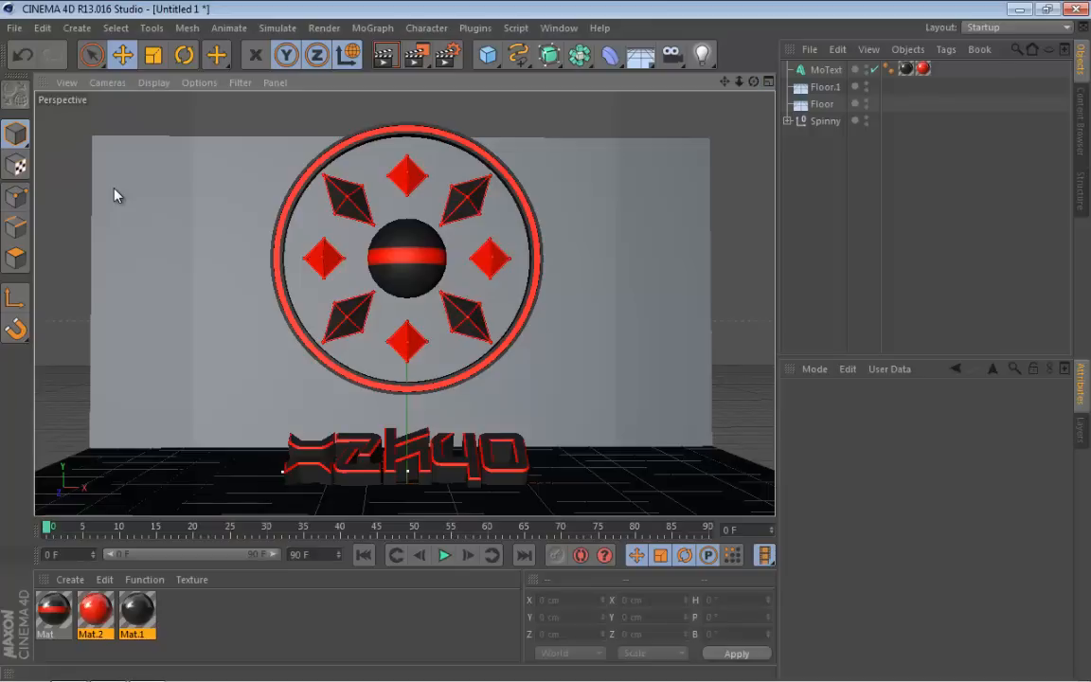
# Load the Parquet_black material from the Natural materials of the content library into the scene.
pyautogui.hotkey('shift', 'F8')
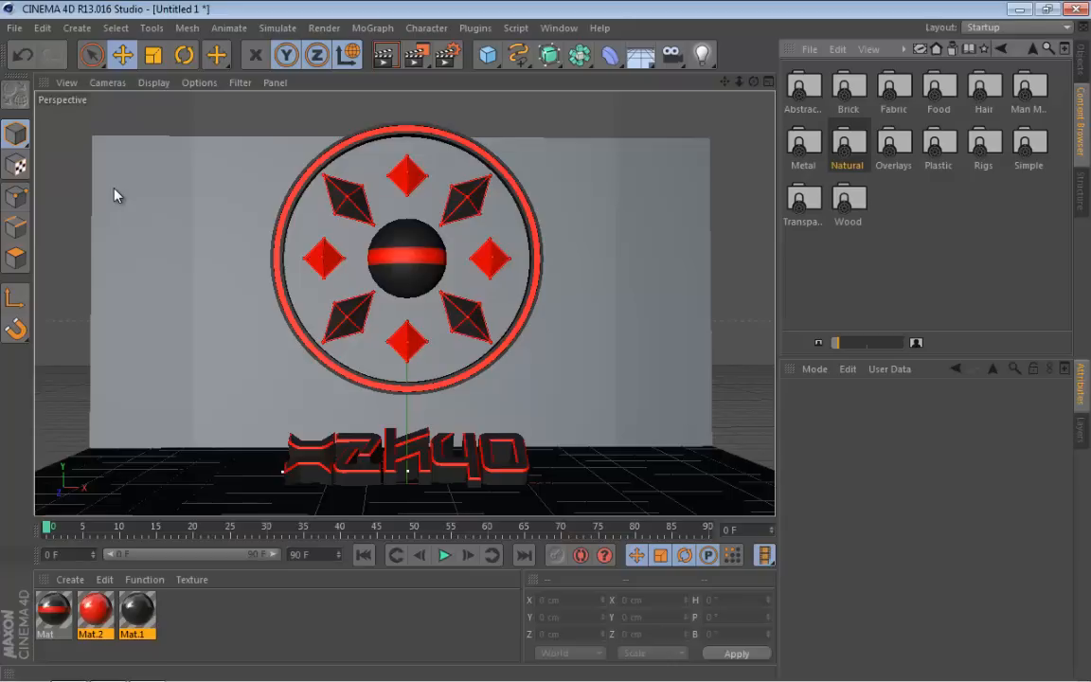
pyautogui.scroll(-5, 917, 194)
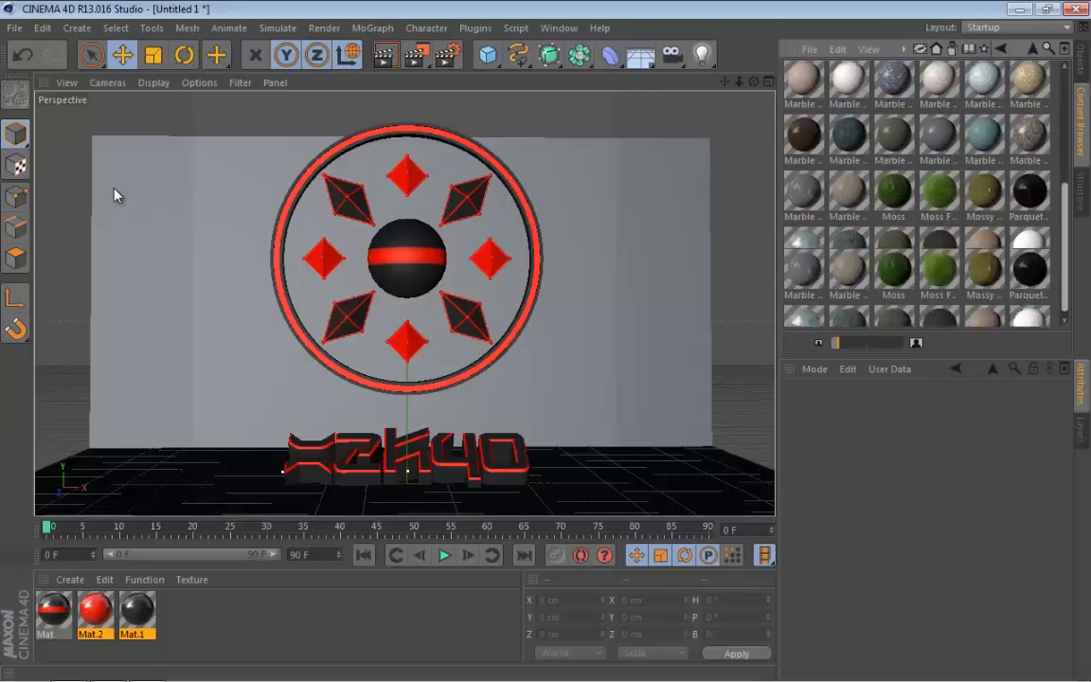
pyautogui.doubleClick(1030, 180)
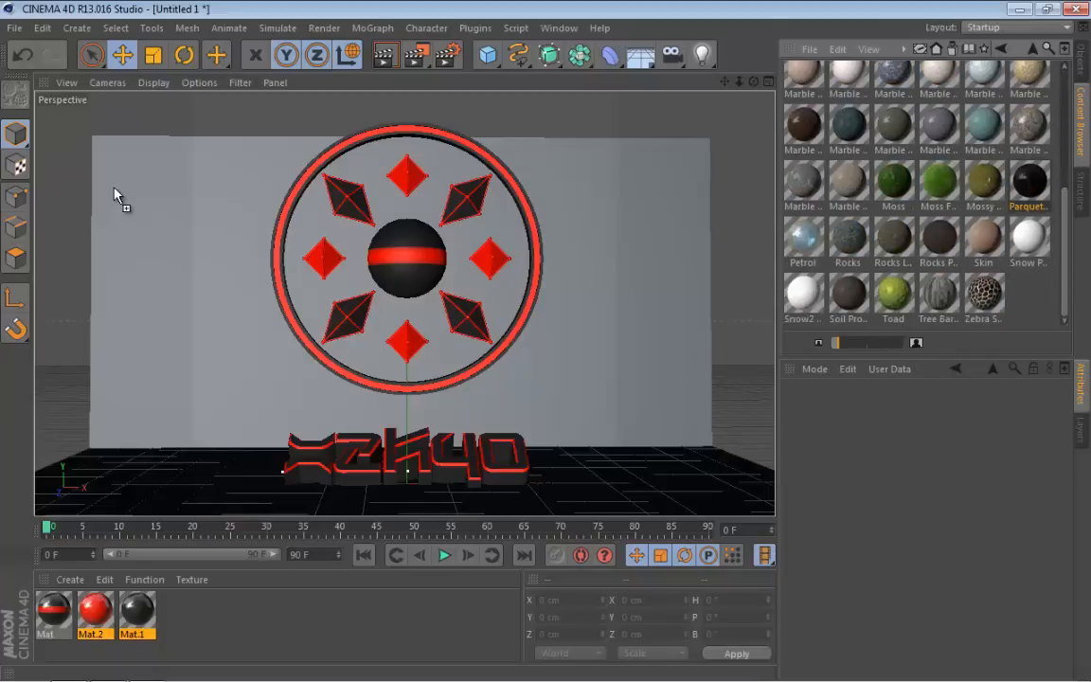
pyautogui.click(1080, 60)
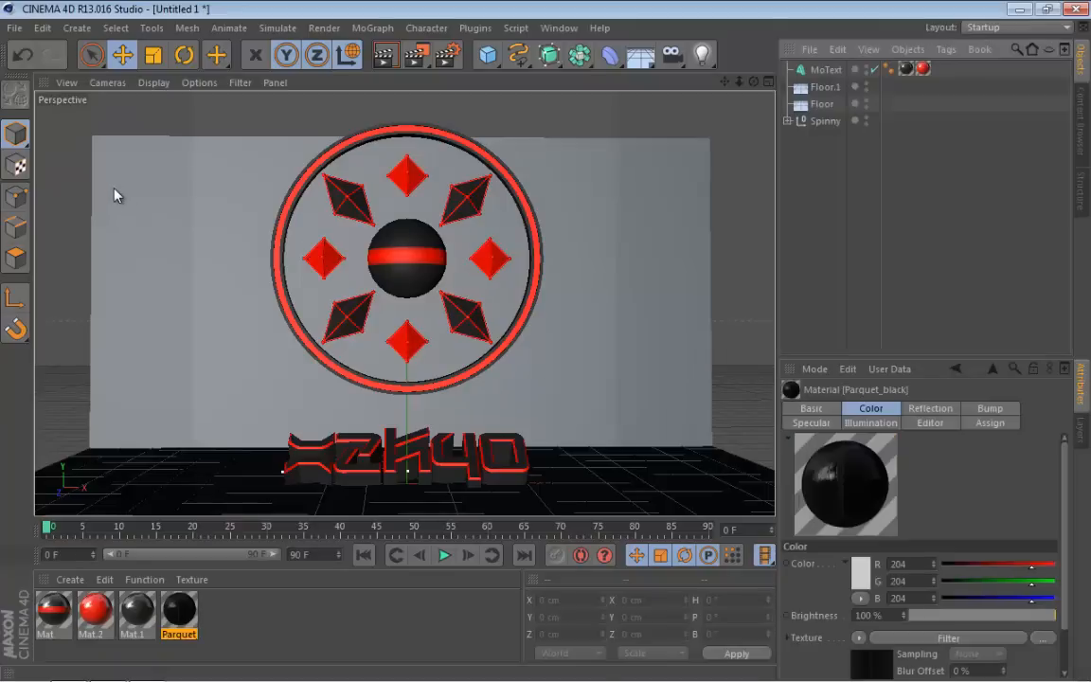
# Turn off the Reflection, Bump and Specular channels of the Parquet_black material.
pyautogui.doubleClick(178, 611)
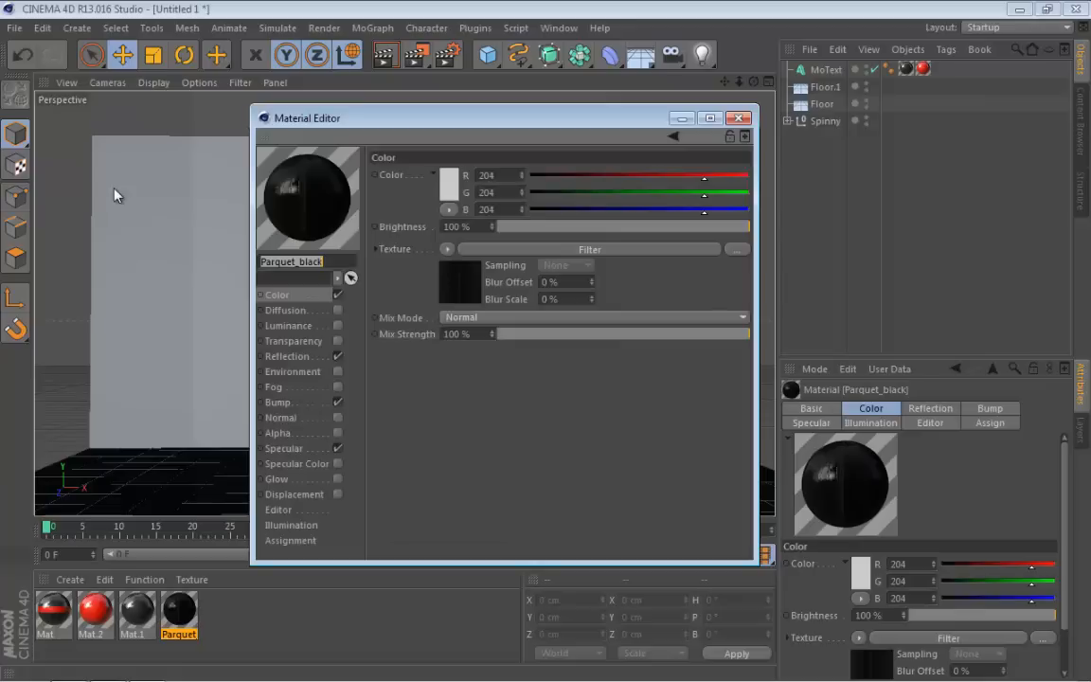
pyautogui.click(589, 249)
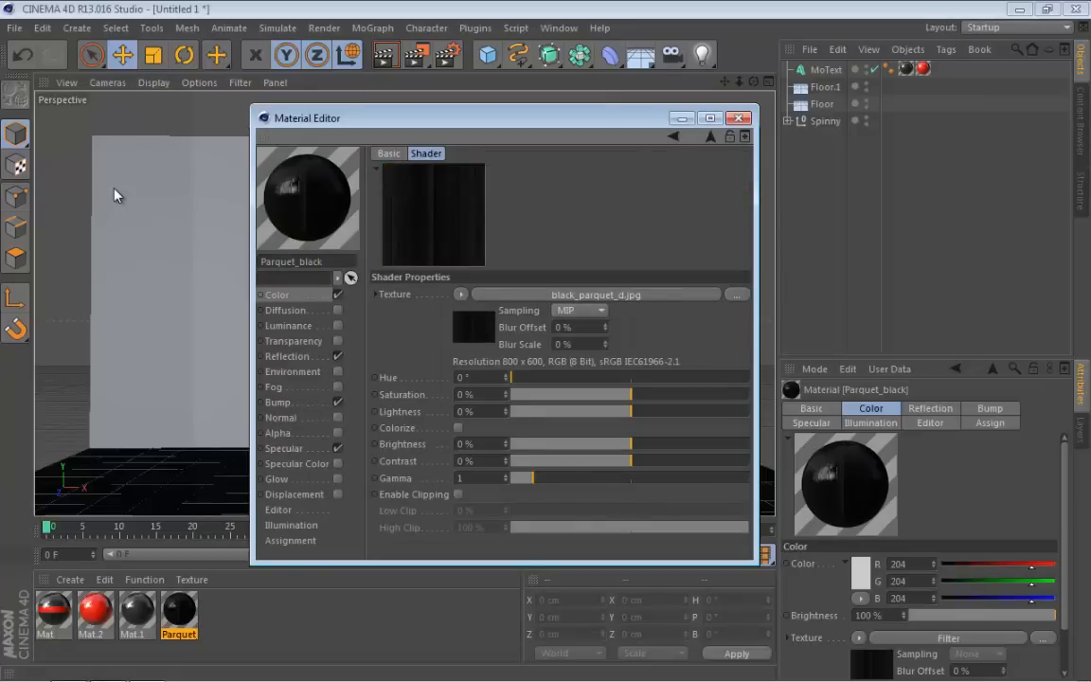
pyautogui.click(337, 356)
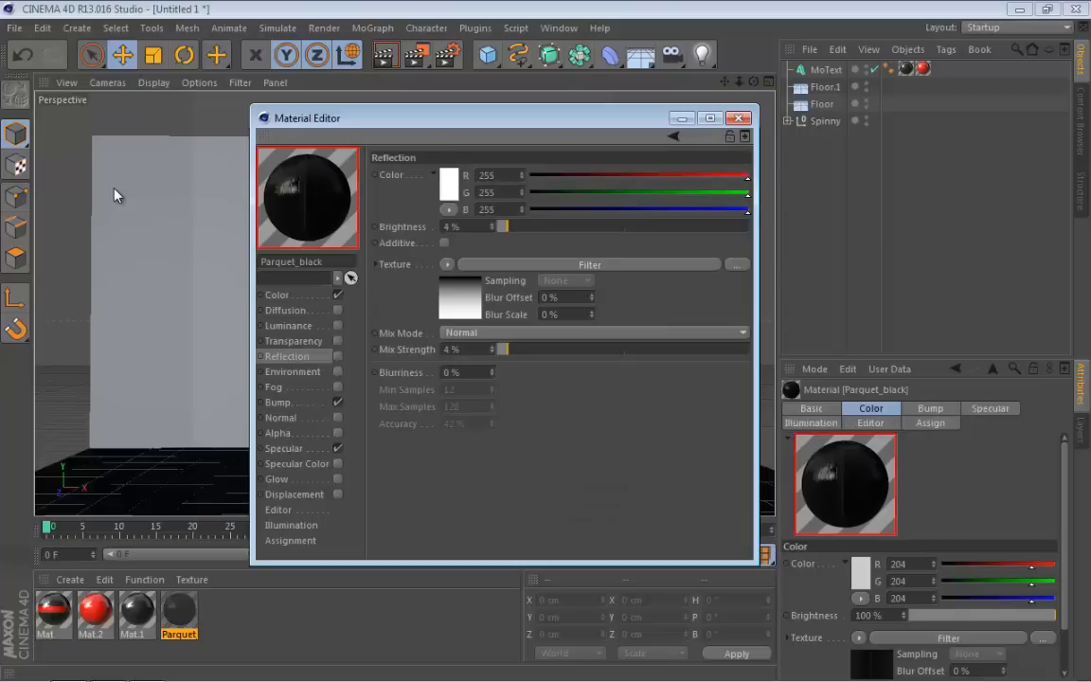
pyautogui.click(338, 402)
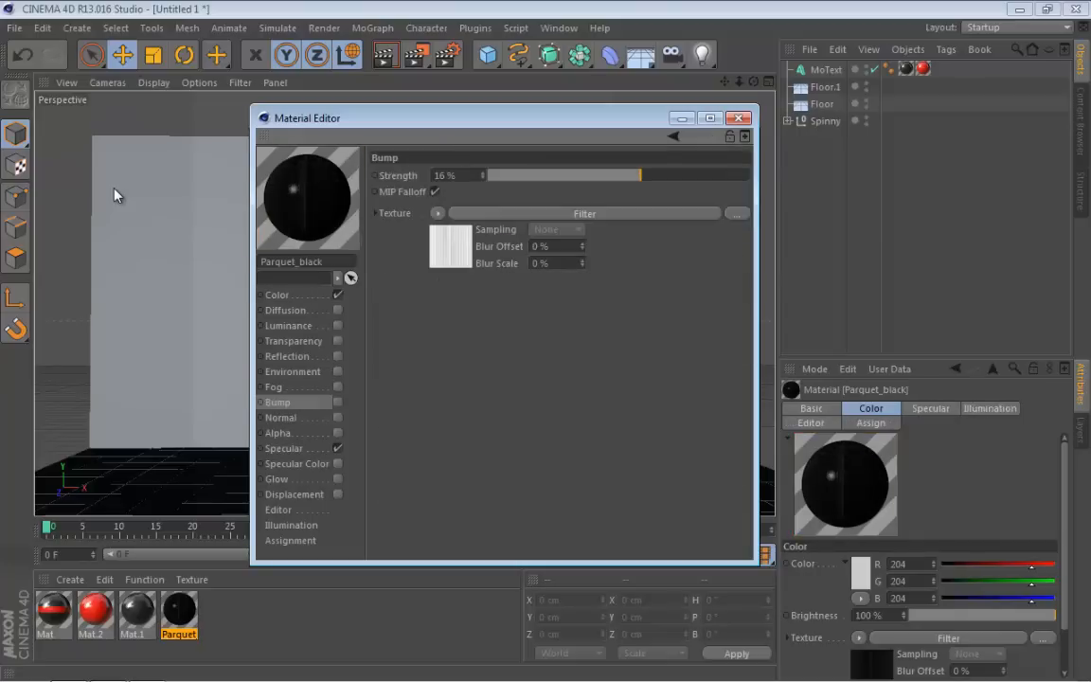
pyautogui.click(284, 448)
pyautogui.click(337, 447)
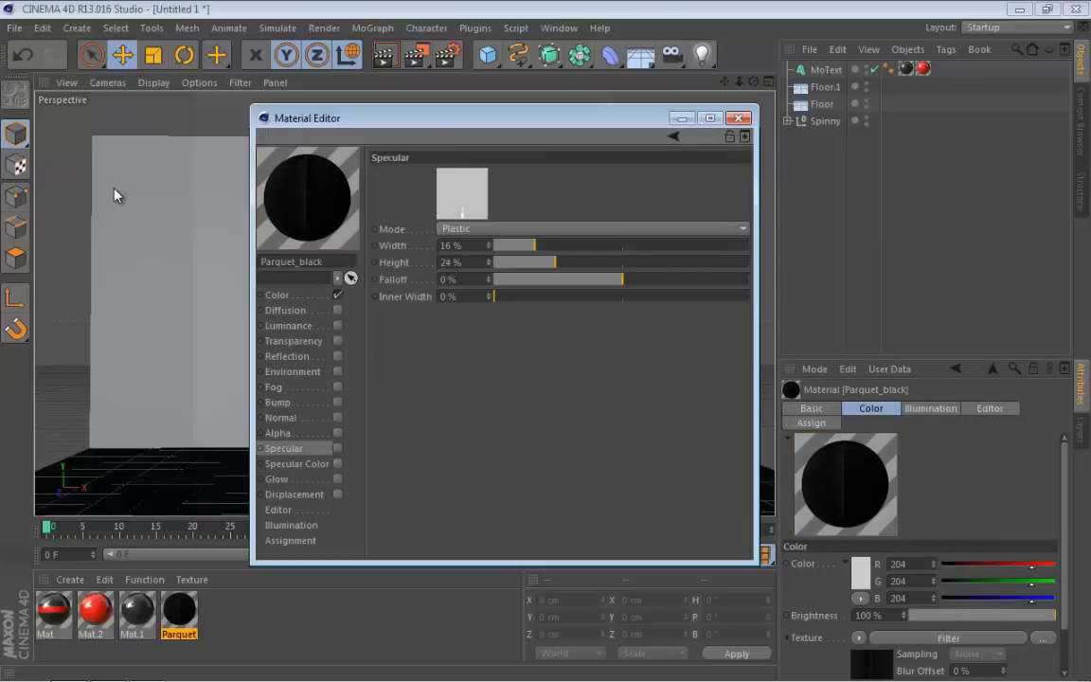
pyautogui.click(739, 118)
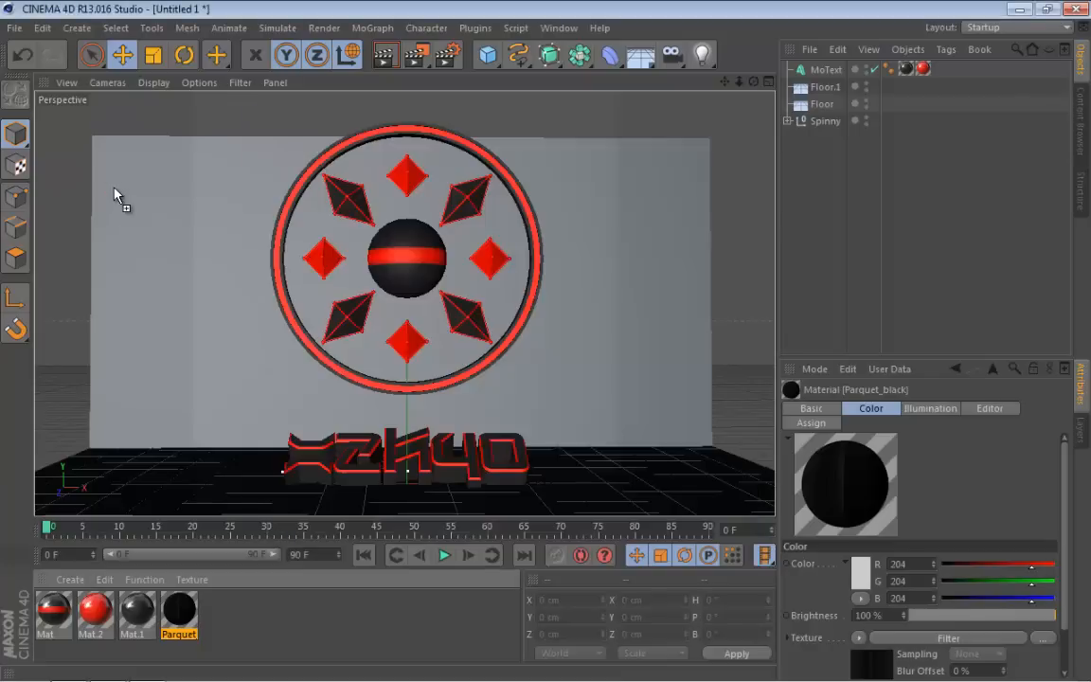
# Apply the Parquet_black material to both the Floor and the Floor.1 back wall.
pyautogui.moveTo(114, 194); pyautogui.dragTo(114, 194)
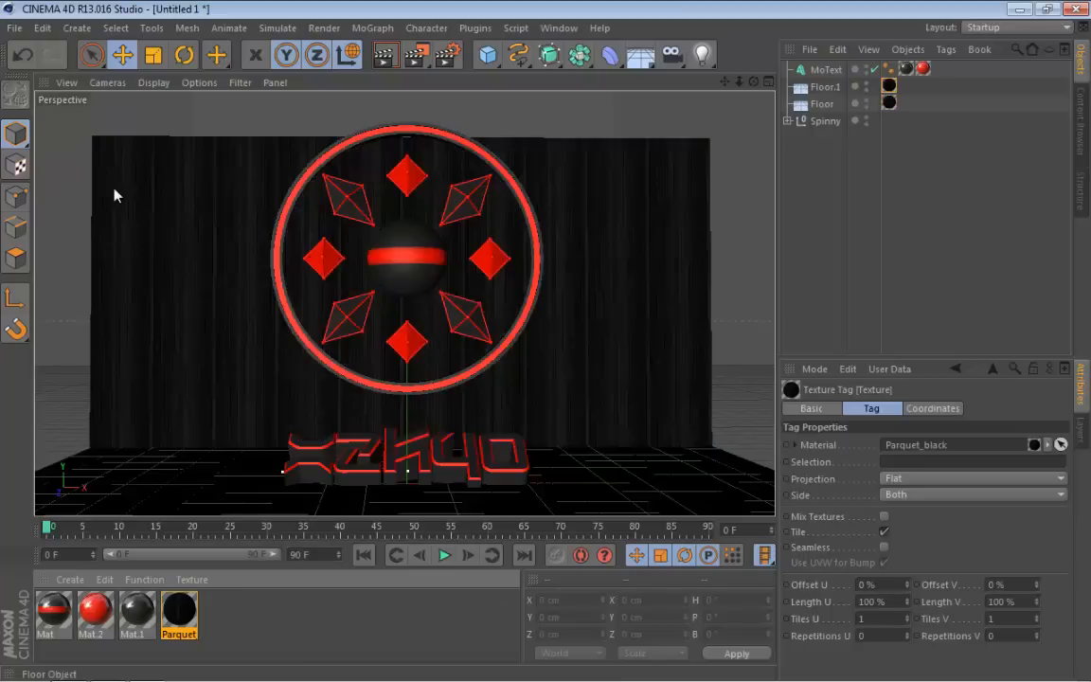
pyautogui.click(114, 189)
pyautogui.click(113, 189)
pyautogui.click(114, 189)
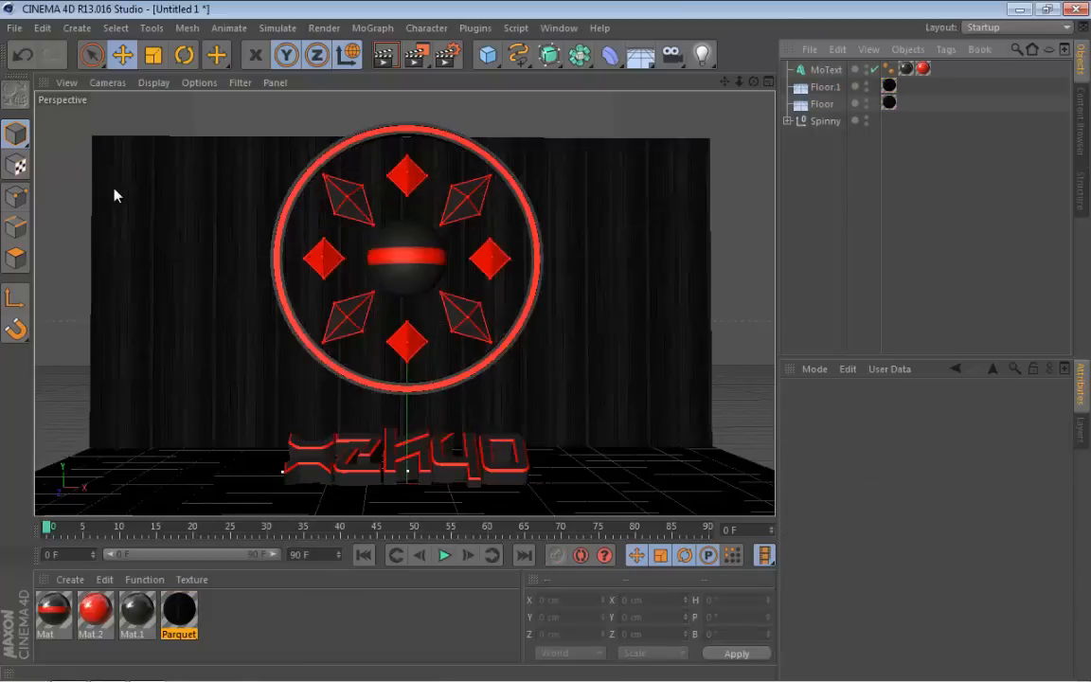
# Frame the emblem and text against the wall and render the scene to the Picture Viewer.
pyautogui.scroll(2, 114, 194)
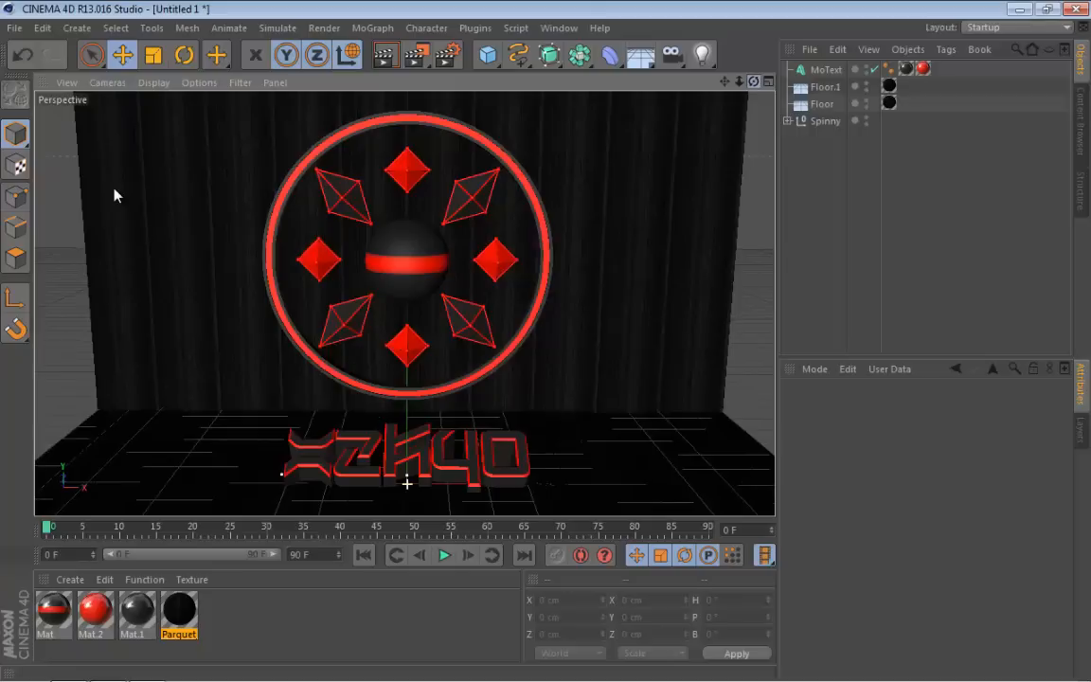
pyautogui.keyDown('alt'); pyautogui.moveTo(115, 195); pyautogui.dragTo(115, 206, button='middle'); pyautogui.keyUp('alt')
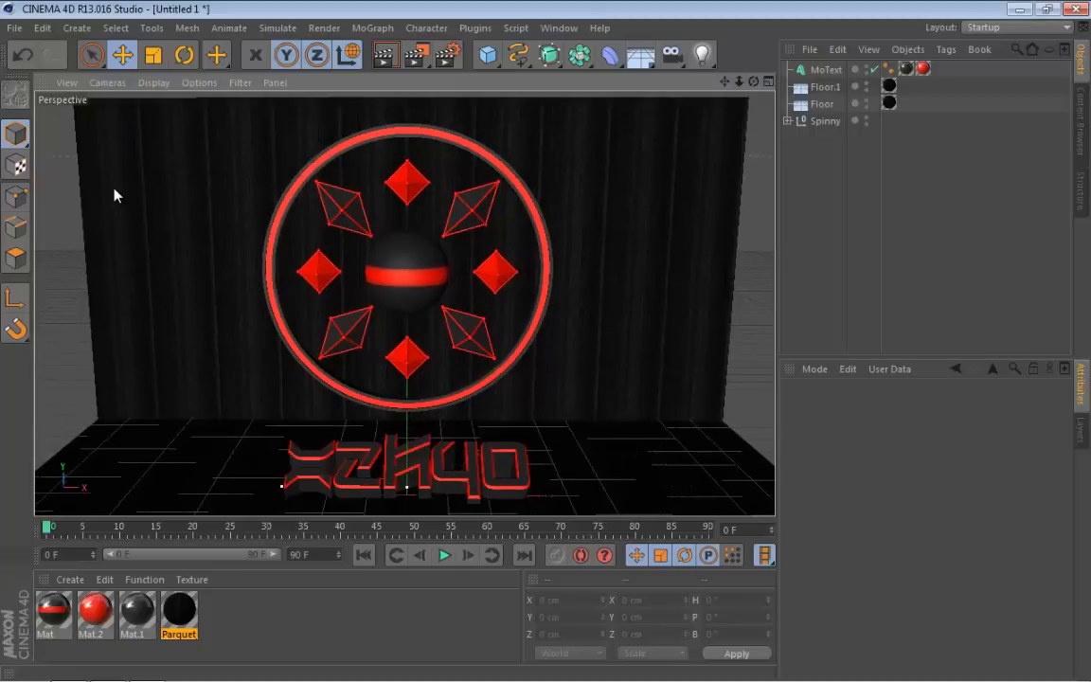
pyautogui.scroll(-2, 115, 194)
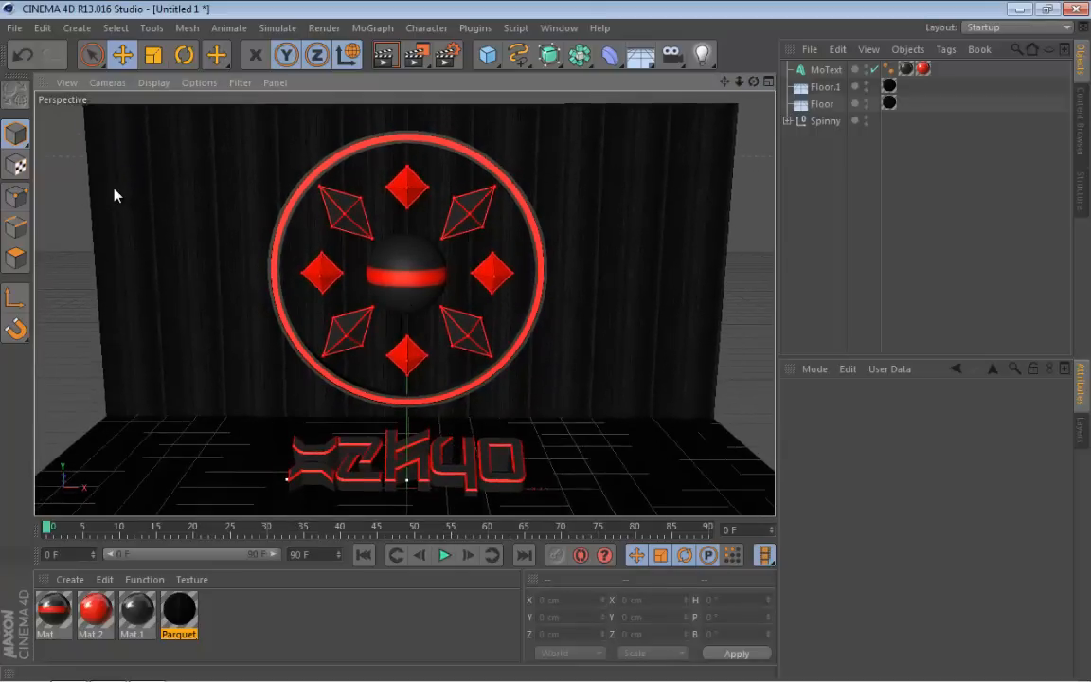
pyautogui.hotkey('shift', 'r')
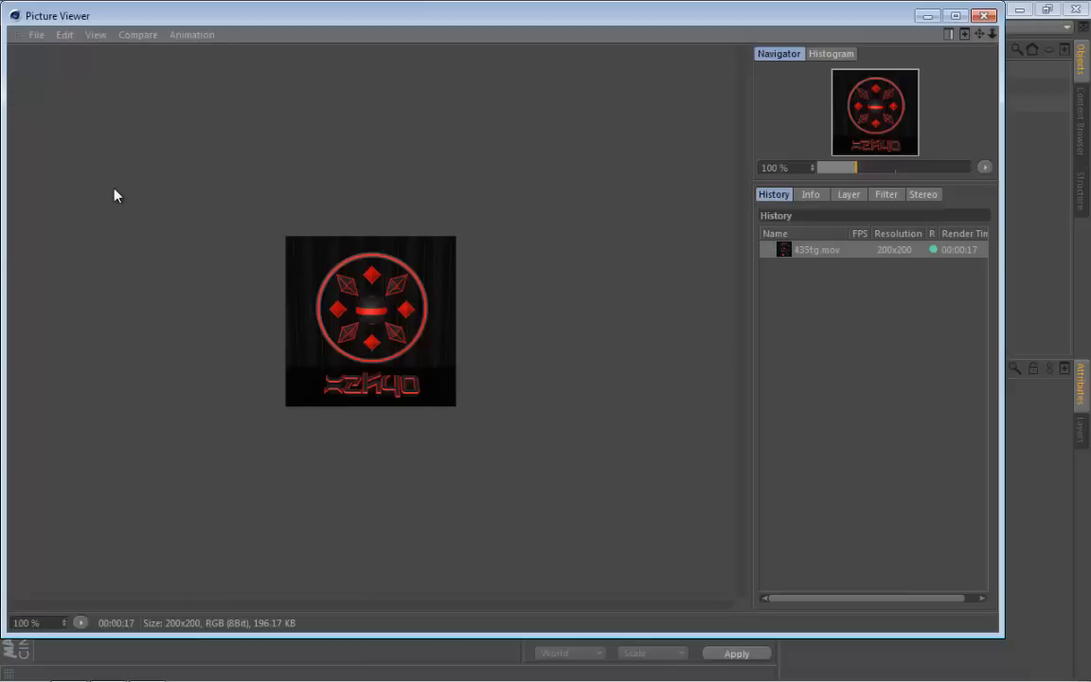
# Close the finished render and enable Global Illumination in the render settings.
pyautogui.click(984, 16)
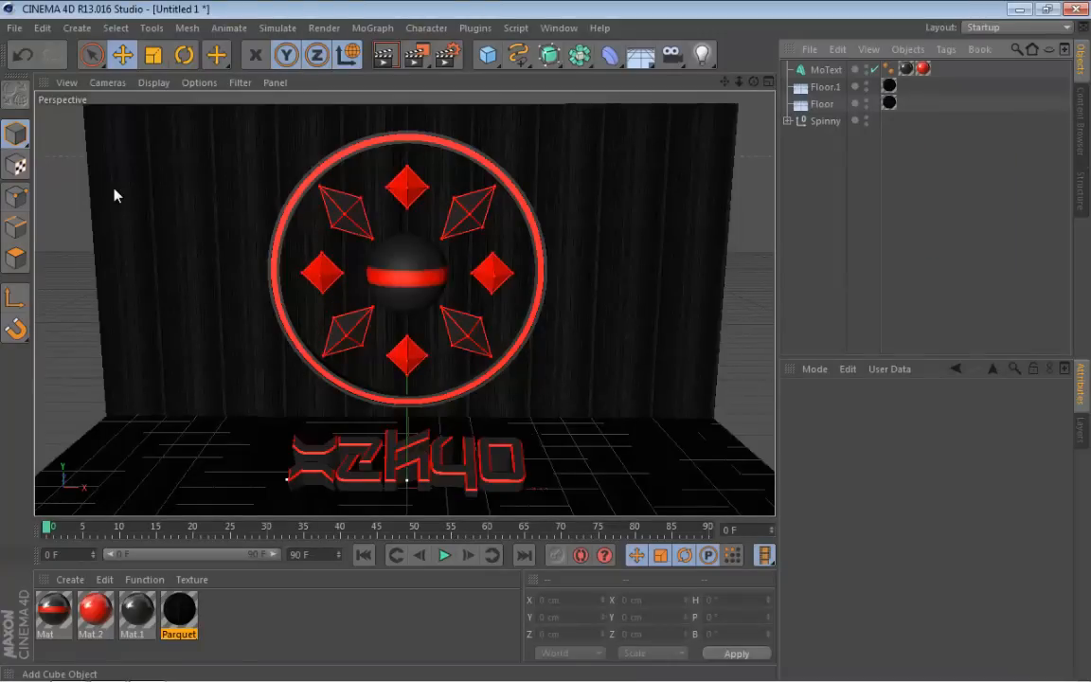
pyautogui.hotkey('ctrl', 'b')
pyautogui.click(62, 266)
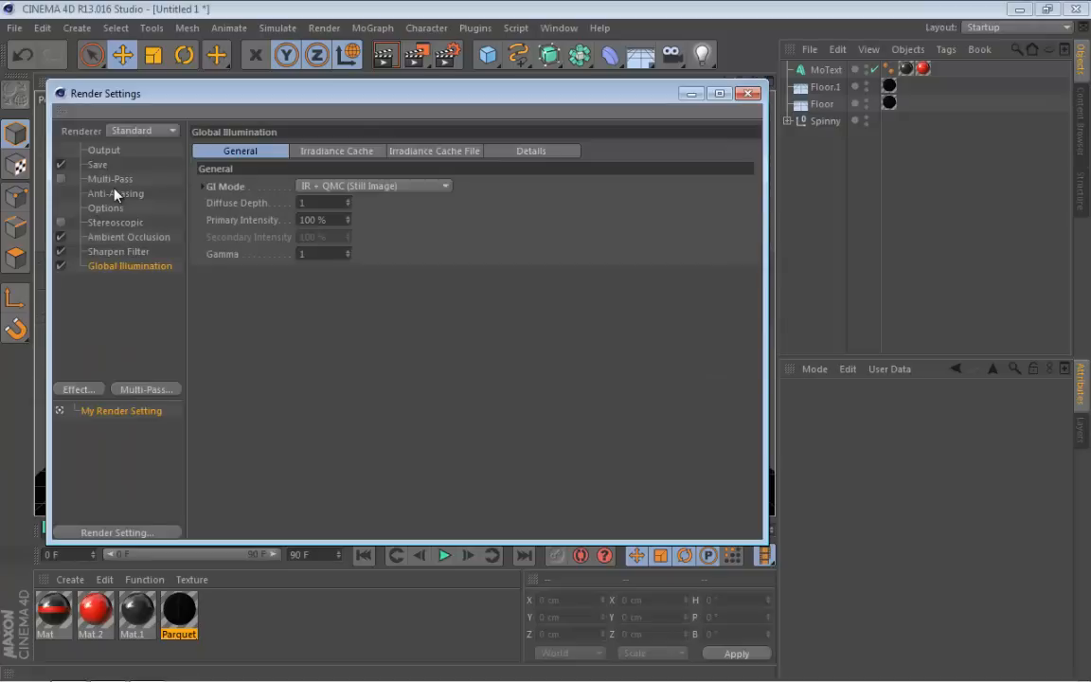
pyautogui.click(748, 92)
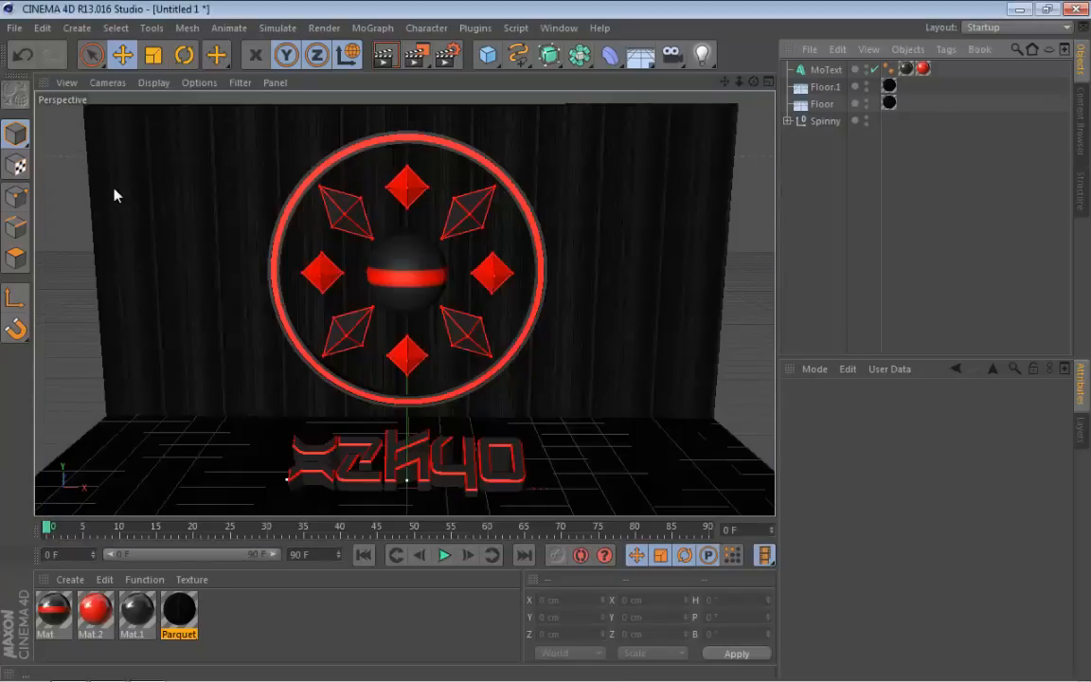
# Add a Plane beneath the text and enlarge it to about 1206 cm wide and 826 cm high.
pyautogui.moveTo(488, 54); pyautogui.dragTo(640, 134)
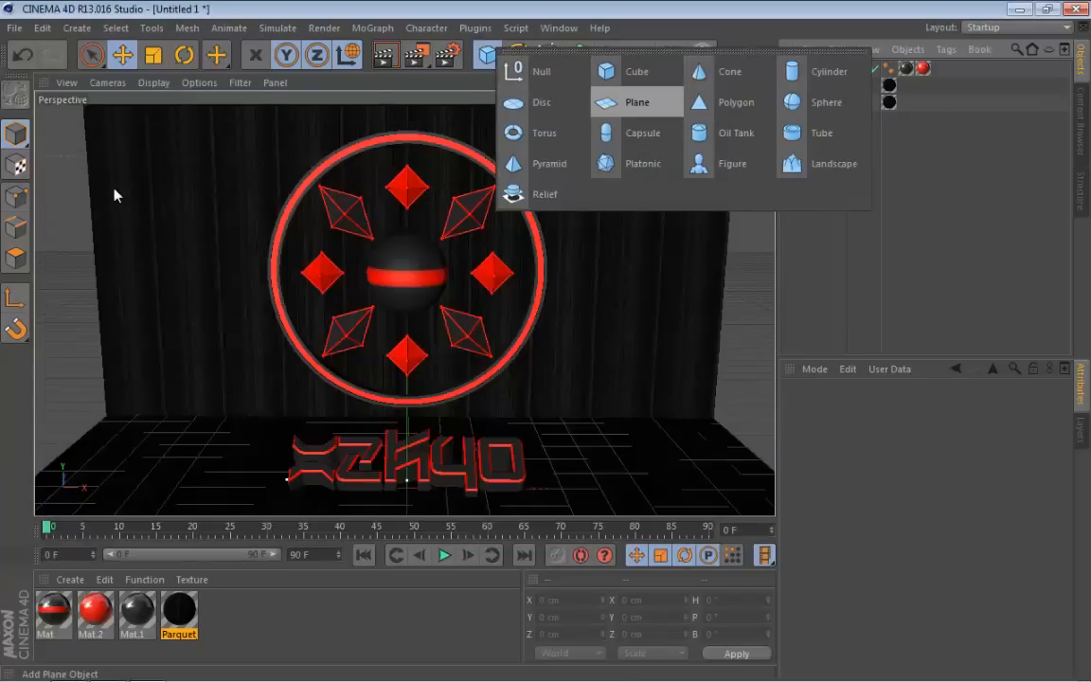
pyautogui.click(637, 102)
pyautogui.scroll(-1, 549, 465)
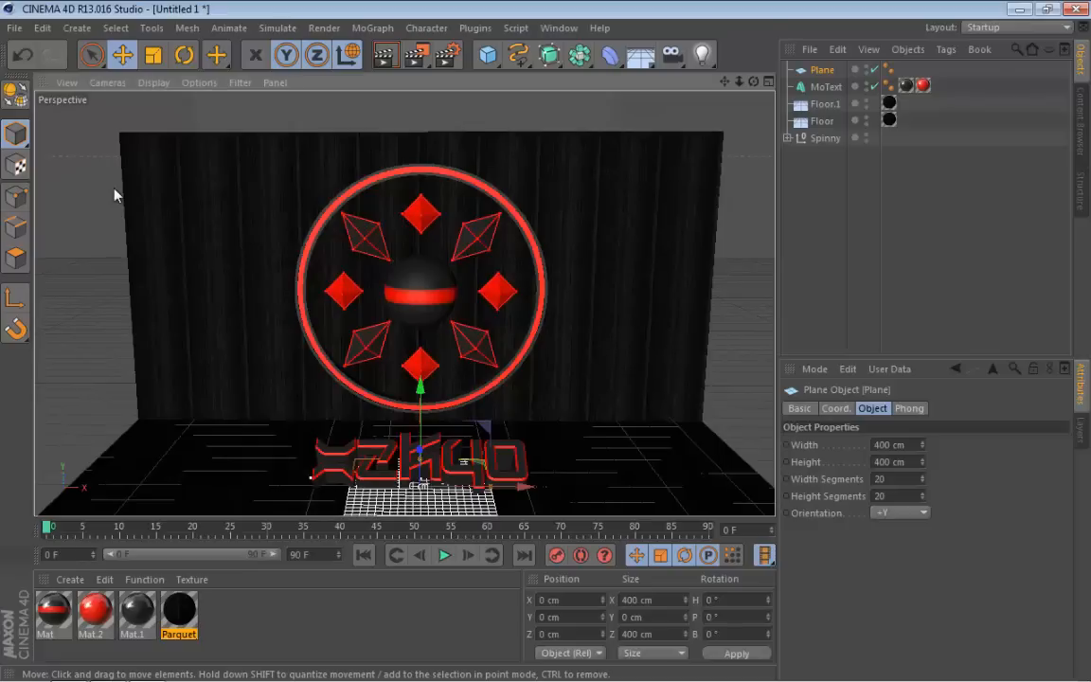
pyautogui.moveTo(724, 81); pyautogui.dragTo(724, 27)
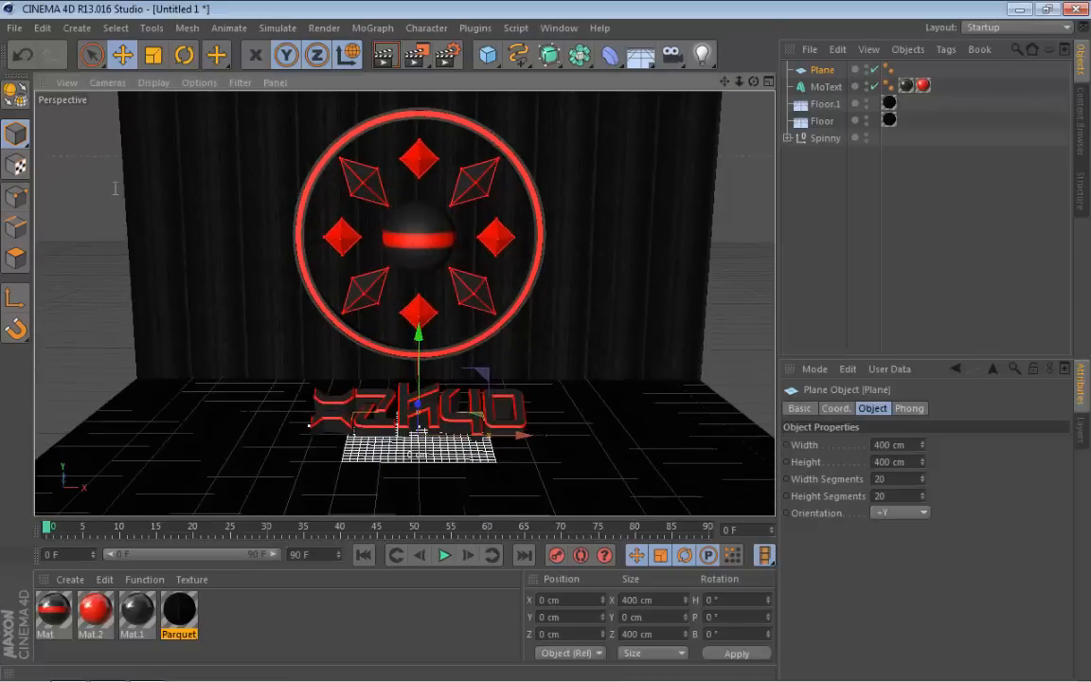
pyautogui.moveTo(489, 436); pyautogui.dragTo(626, 436)
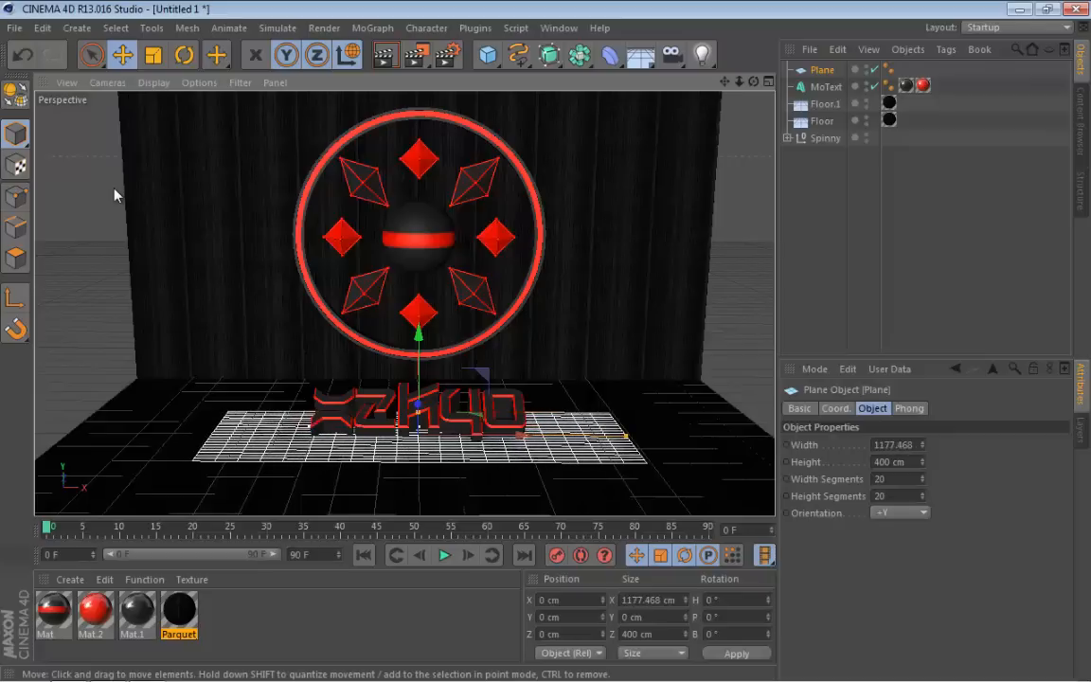
pyautogui.moveTo(419, 412); pyautogui.dragTo(418, 392)
pyautogui.moveTo(632, 436); pyautogui.dragTo(638, 435)
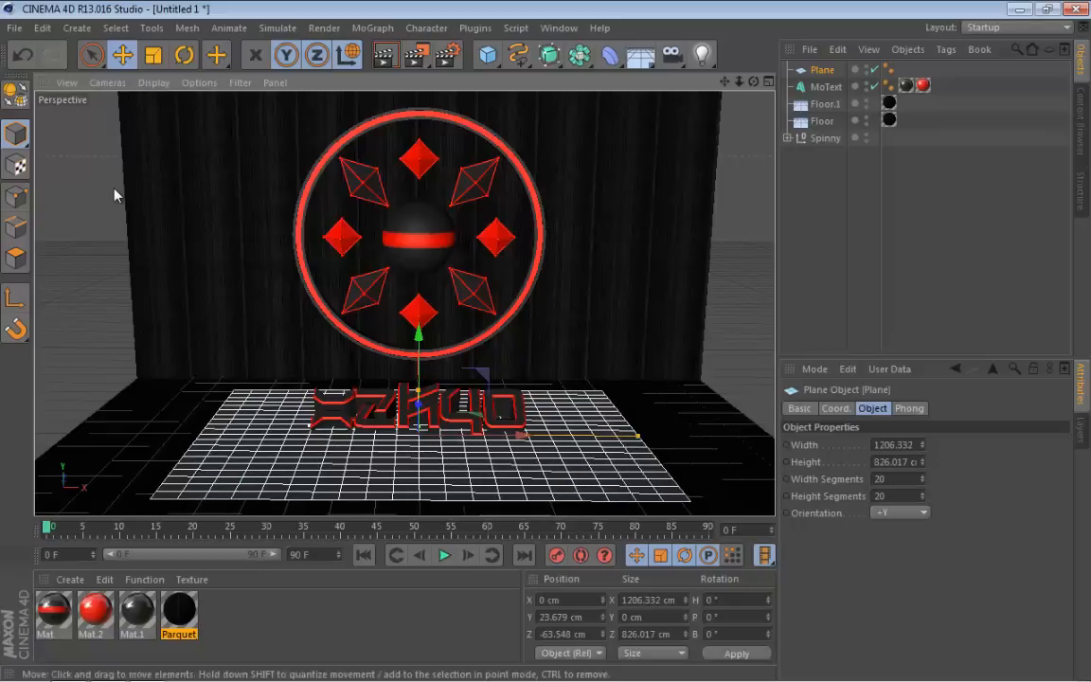
# Raise the plane above the emblem to about Y 1005 cm and bring it forward to about Z -208 cm.
pyautogui.press('F5')
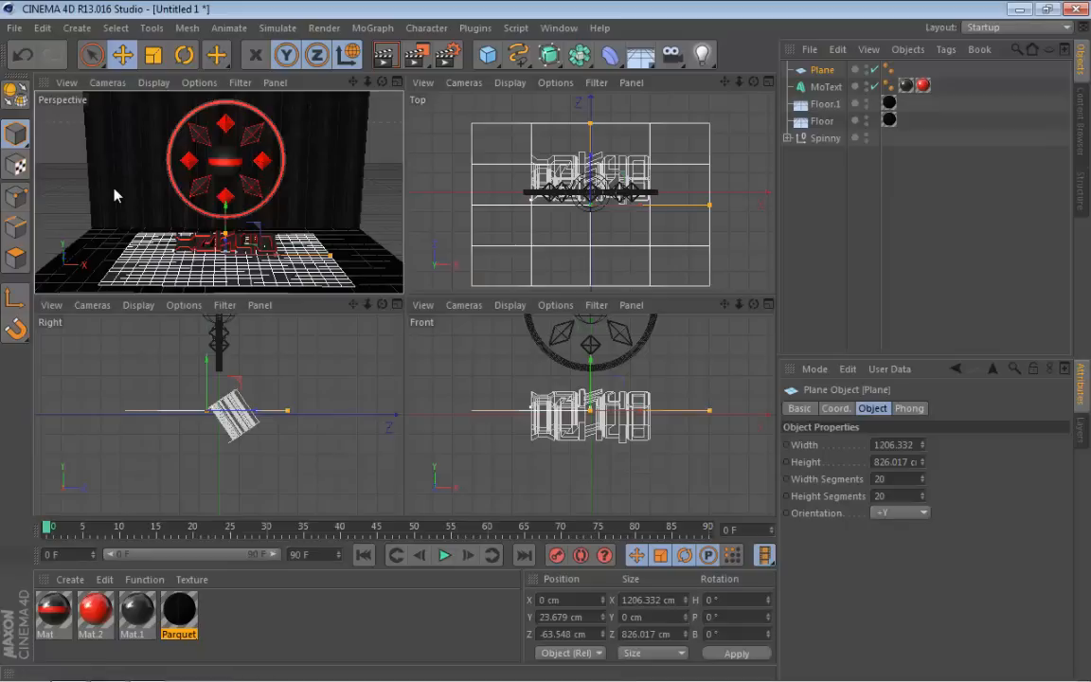
pyautogui.moveTo(354, 304); pyautogui.dragTo(354, 379)
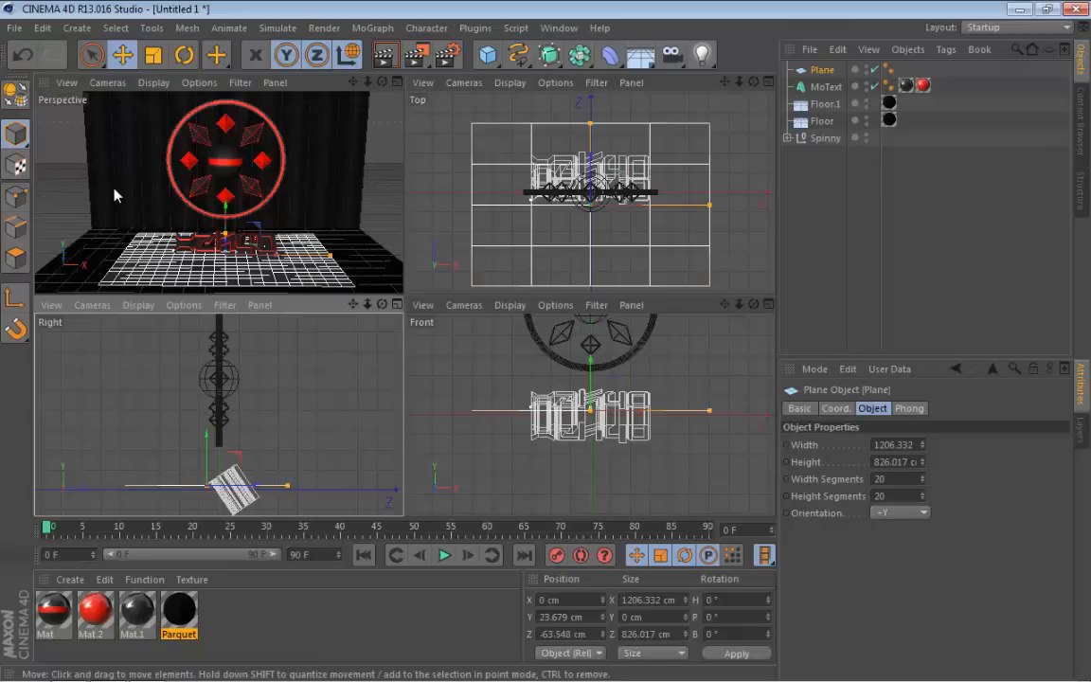
pyautogui.scroll(-2, 246, 410)
pyautogui.moveTo(213, 420)
pyautogui.mouseDown()
pyautogui.moveTo(213, 294)
pyautogui.moveTo(213, 395)
pyautogui.mouseUp()
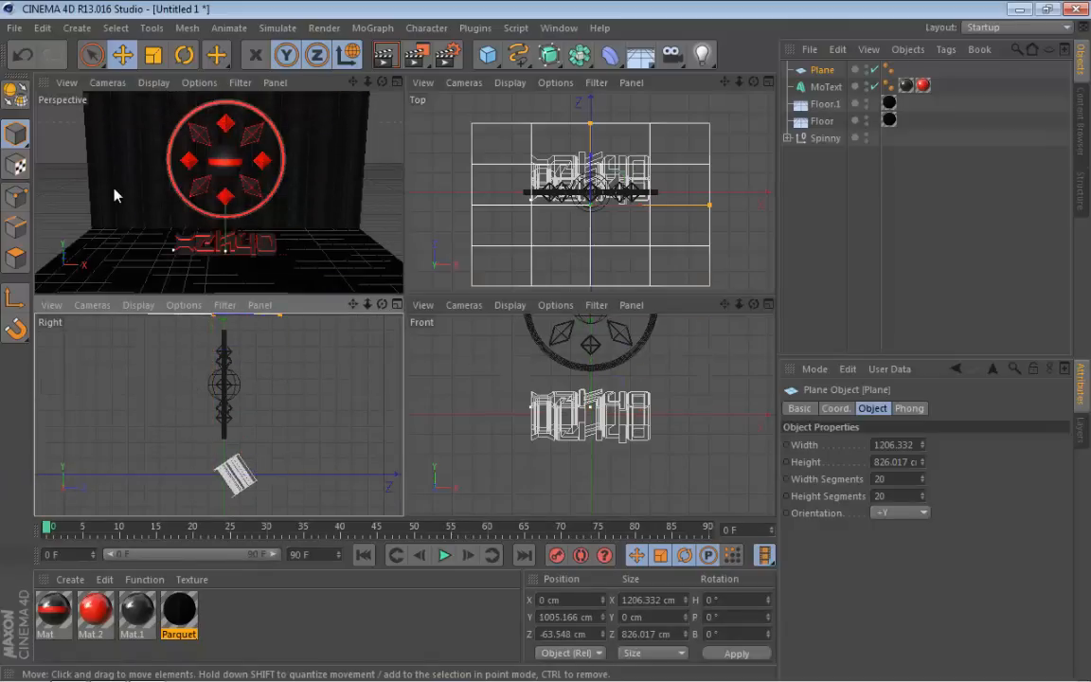
pyautogui.moveTo(353, 305); pyautogui.dragTo(356, 353)
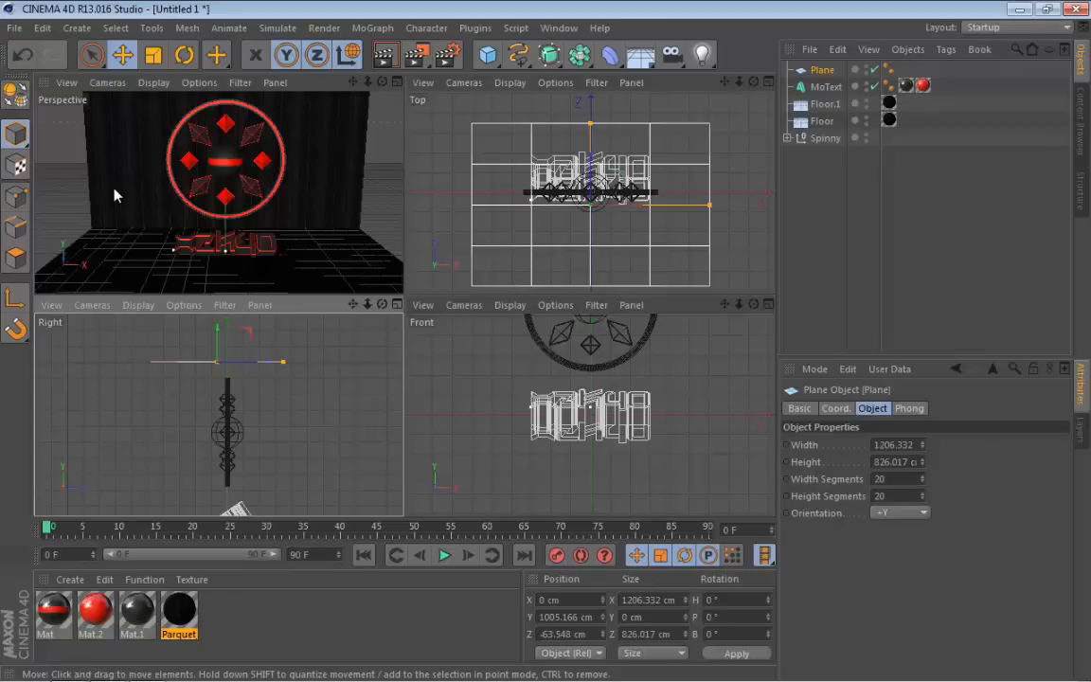
pyautogui.moveTo(268, 362); pyautogui.dragTo(245, 362)
# Tilt the plane to a pitch of about 41° and reposition it to about Y 909 cm, Z -272 cm.
pyautogui.press('r')
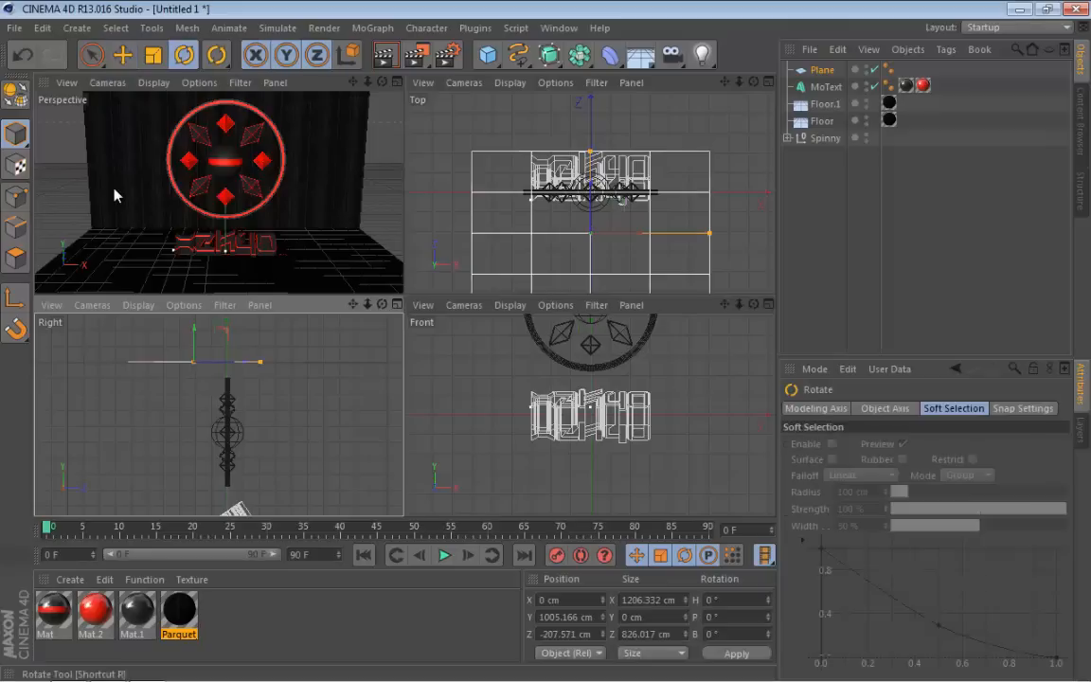
pyautogui.moveTo(194, 329); pyautogui.dragTo(215, 338)
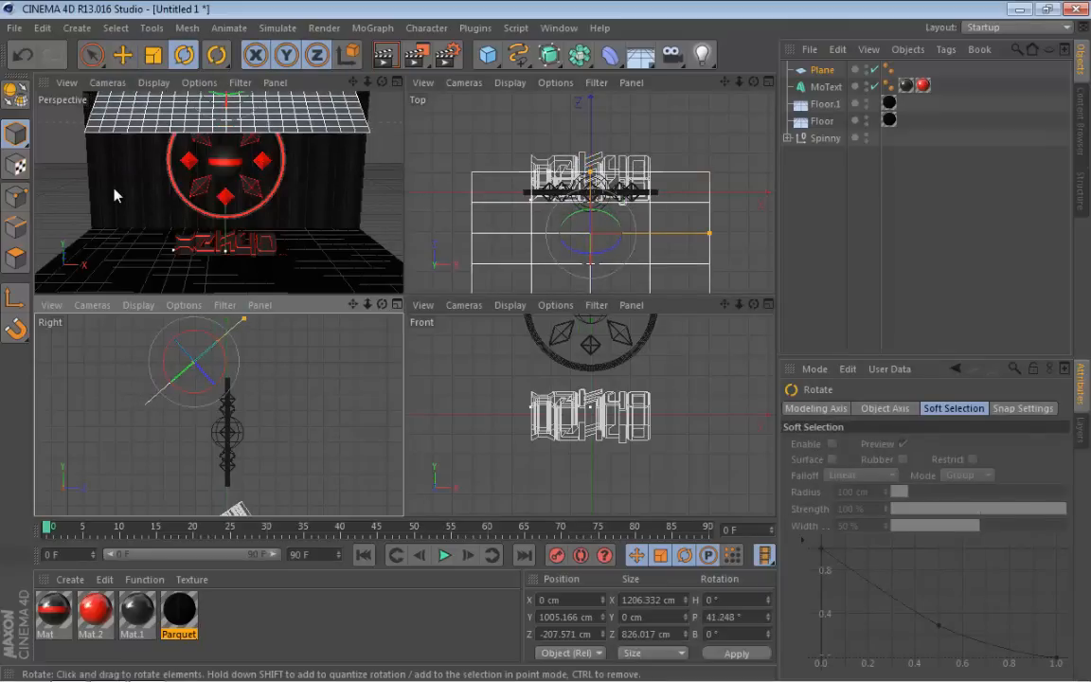
pyautogui.press('e')
pyautogui.press('x')
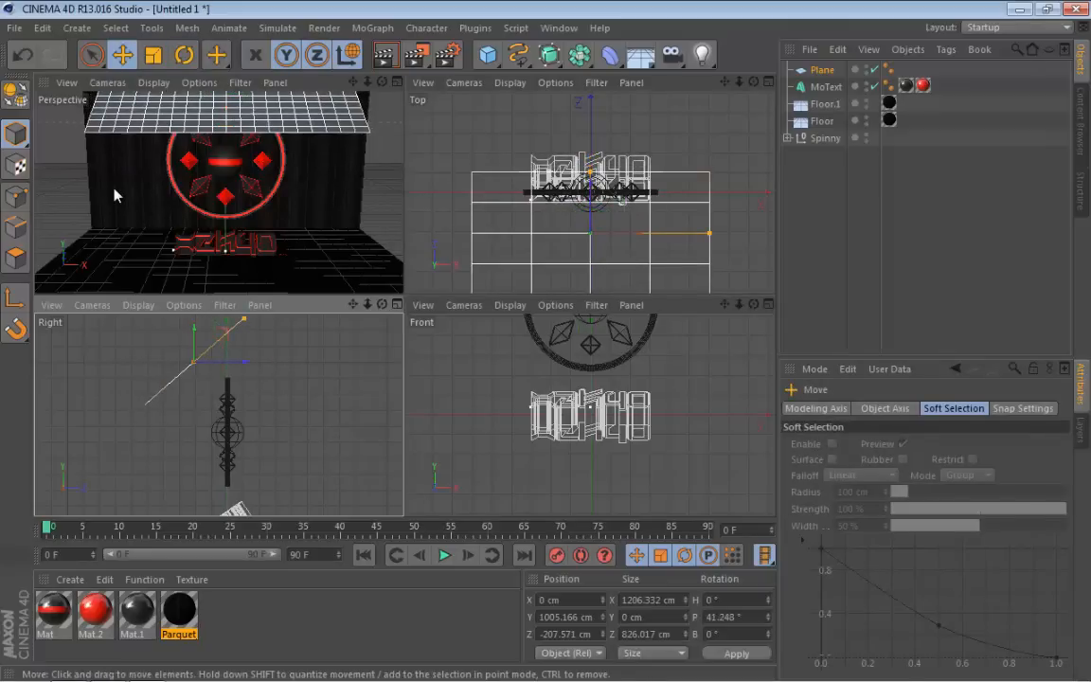
pyautogui.moveTo(227, 331); pyautogui.dragTo(216, 347)
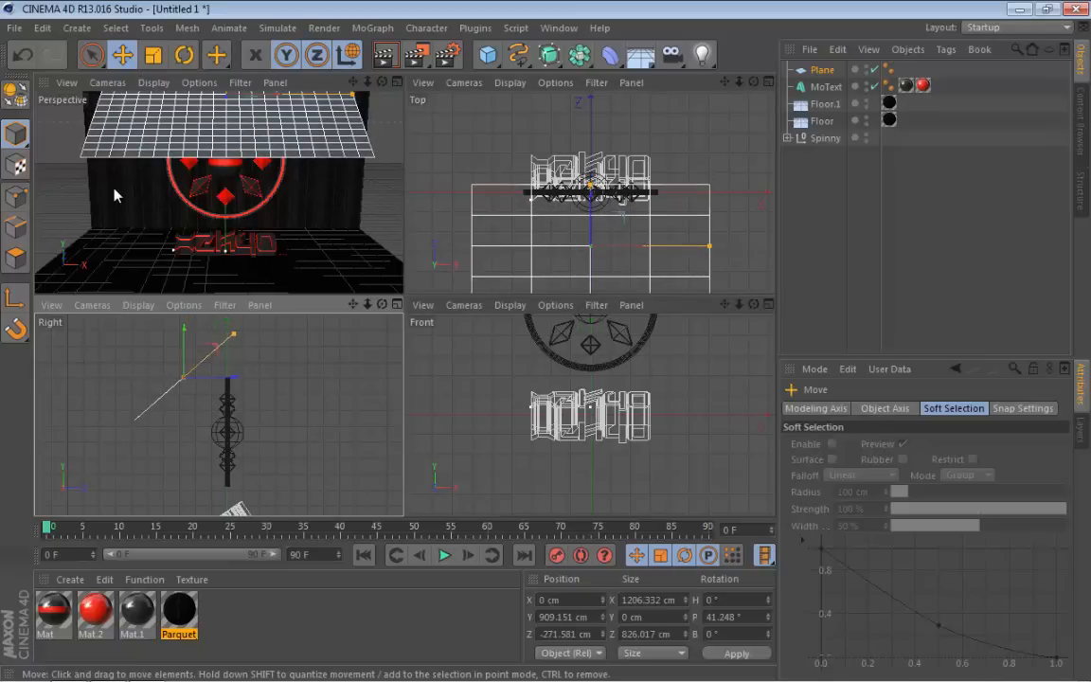
pyautogui.middleClick(113, 196)
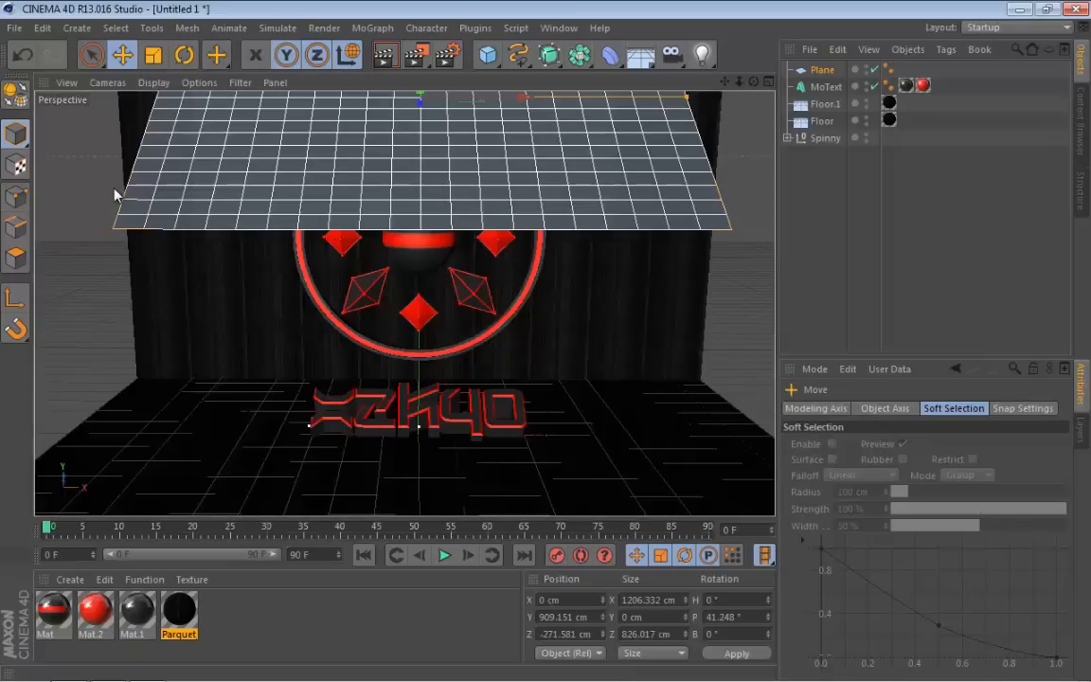
# Create a new material with Color and Specular off and white Luminance on at 150% brightness.
pyautogui.hotkey('ctrl', 'n')
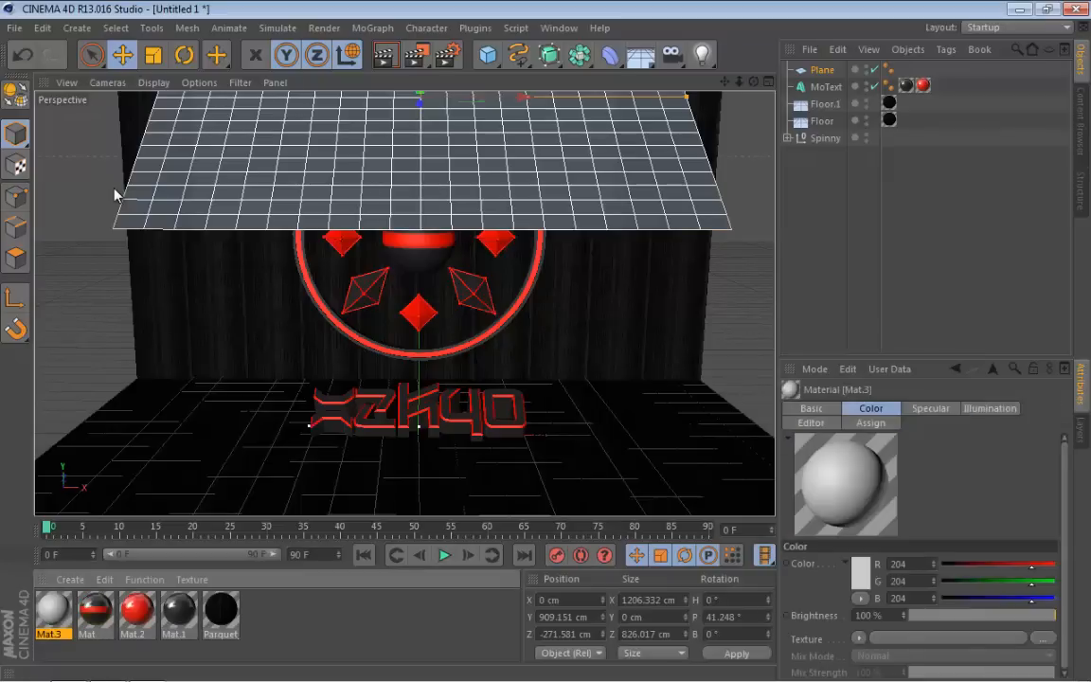
pyautogui.press('Return')
pyautogui.click(337, 294)
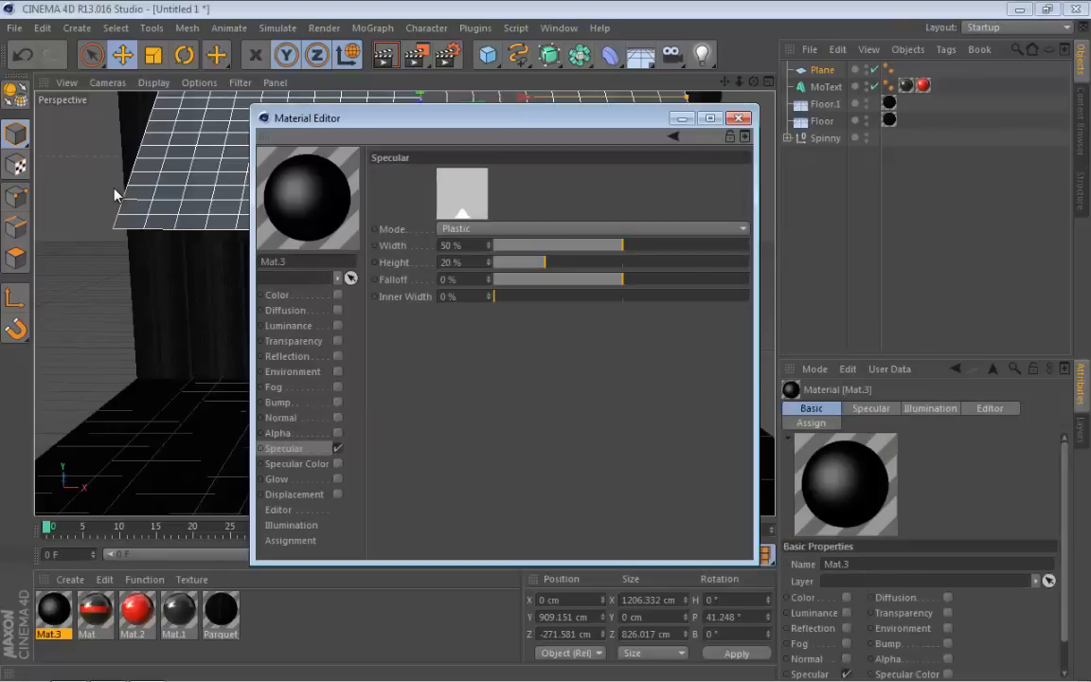
pyautogui.click(337, 448)
pyautogui.click(337, 325)
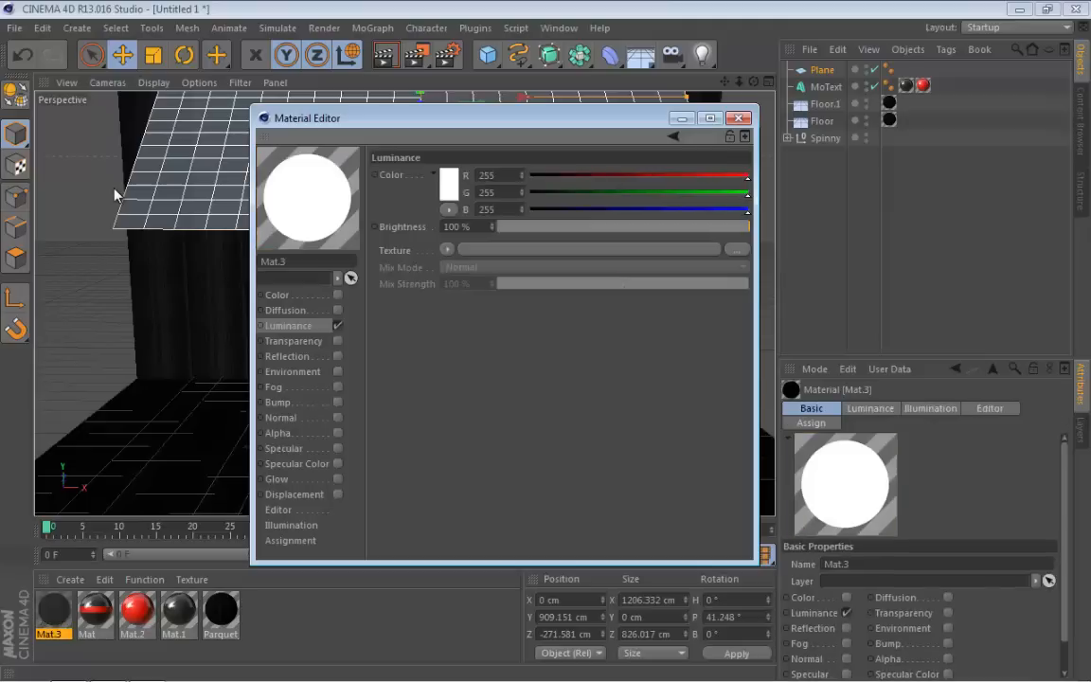
pyautogui.moveTo(454, 227); pyautogui.dragTo(449, 226)
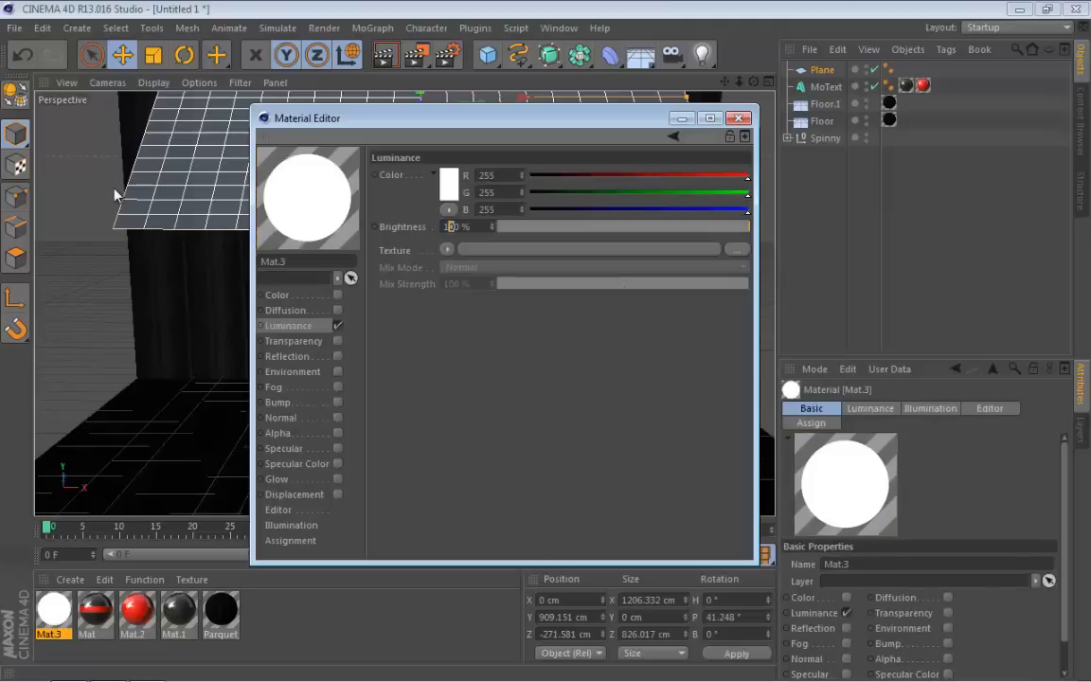
pyautogui.write('5')
pyautogui.press('Return')
pyautogui.click(738, 118)
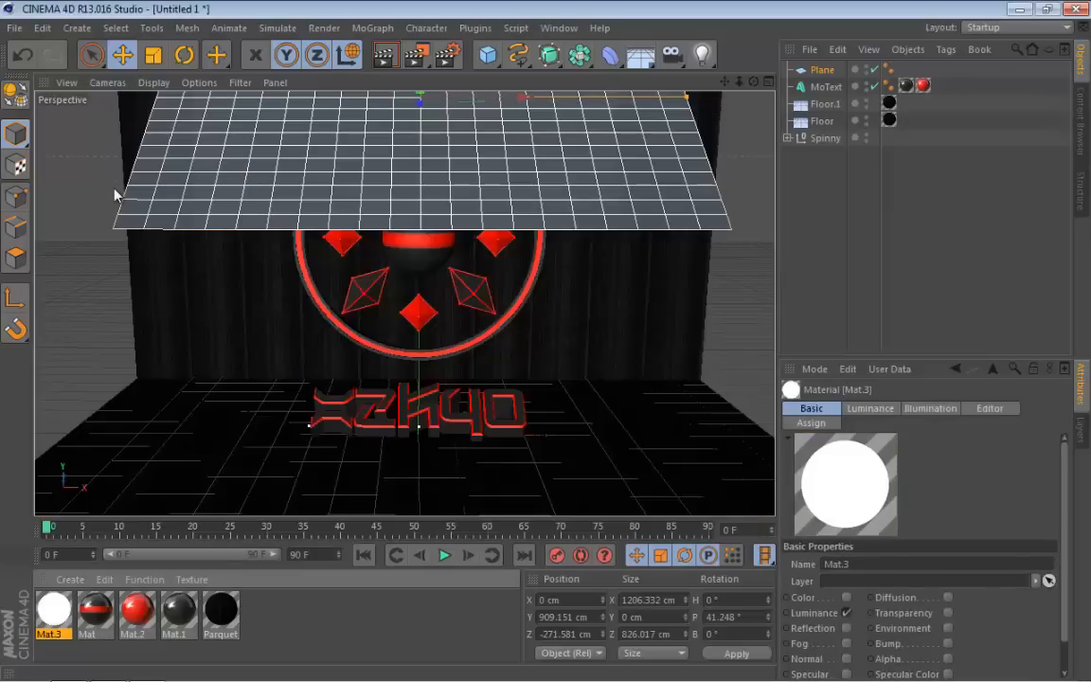
# Apply the white luminous material to the plane and test-render the scene in the Picture Viewer.
pyautogui.moveTo(54, 609); pyautogui.dragTo(284, 180)
pyautogui.moveTo(114, 194); pyautogui.dragTo(113, 194)
pyautogui.hotkey('shift', 'r')
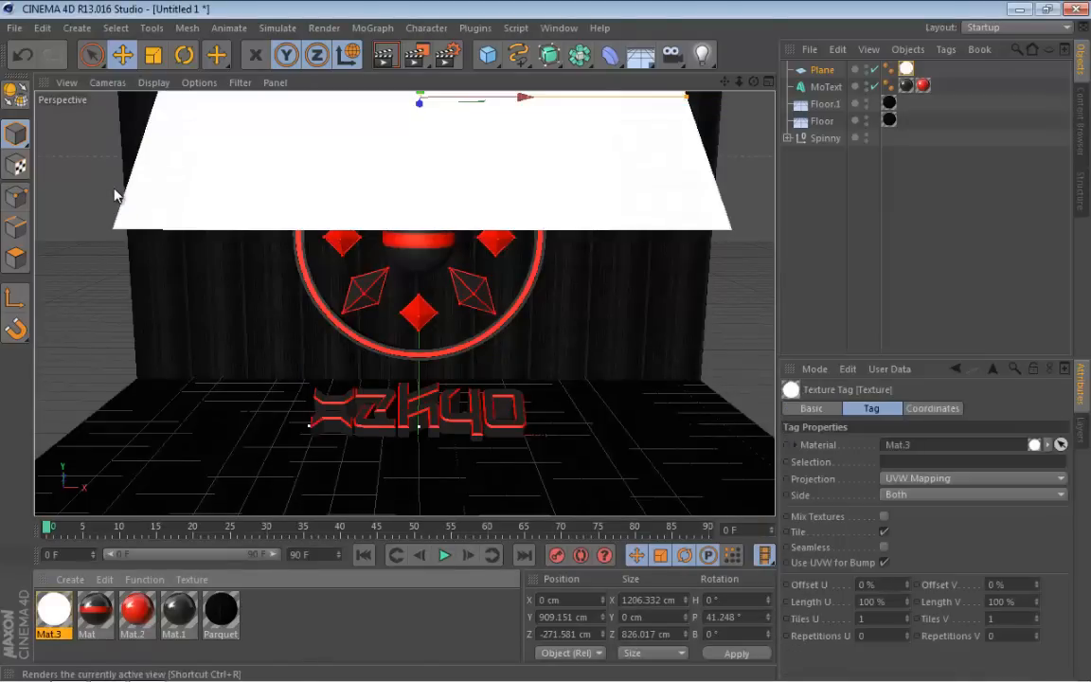
pyautogui.press('Return')
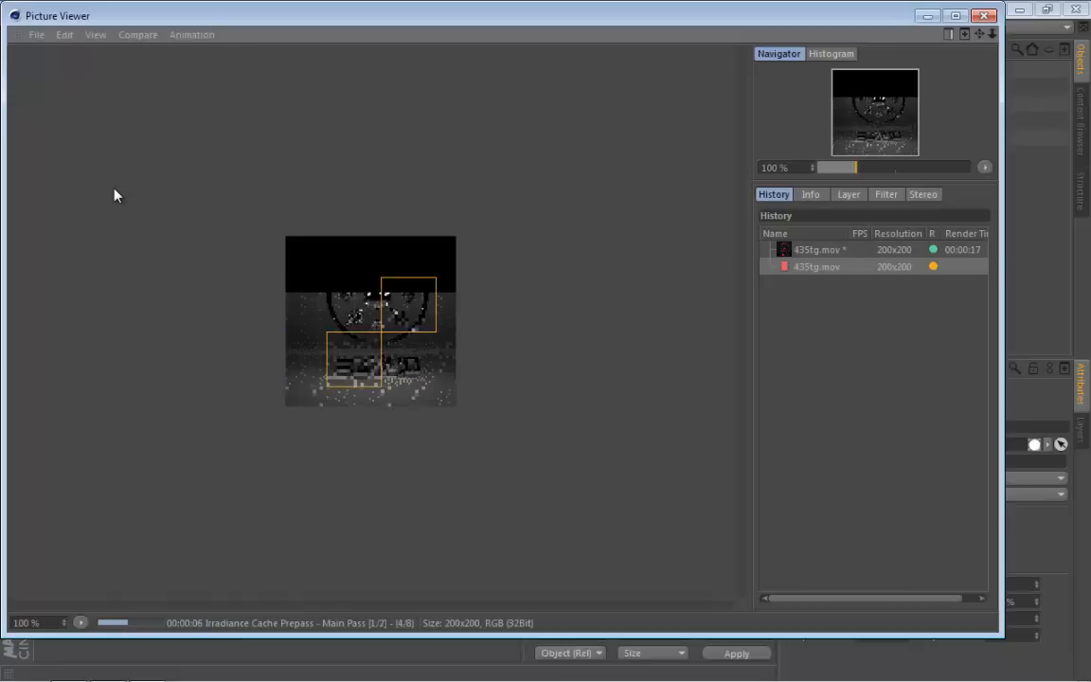
pyautogui.press('super+Down')
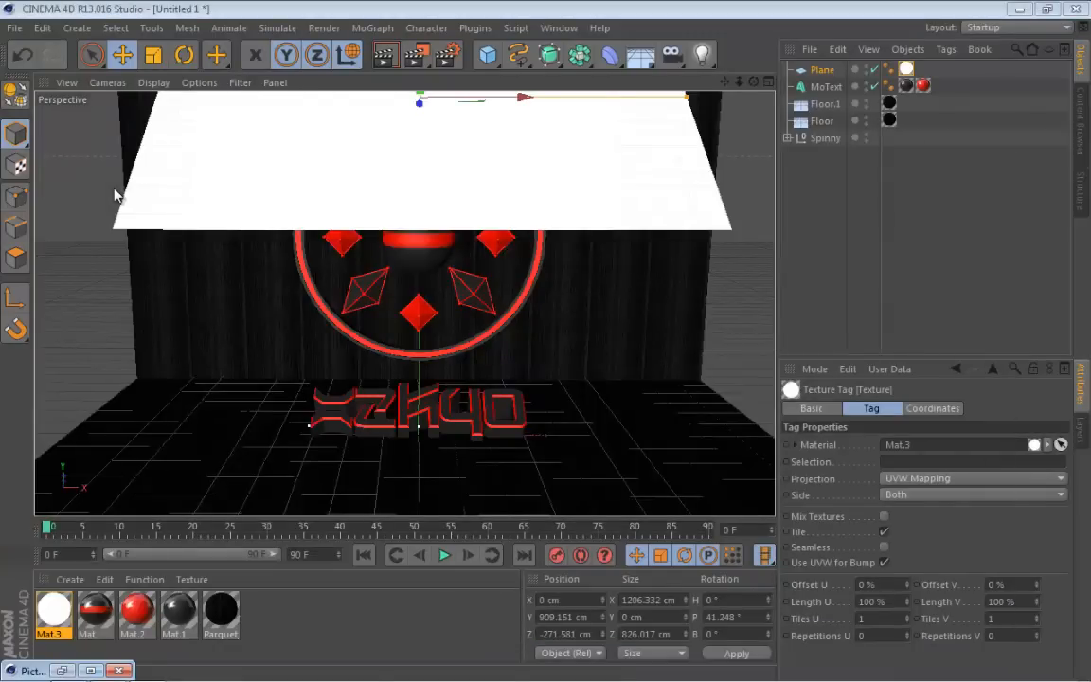
pyautogui.hotkey('alt', 'Tab')
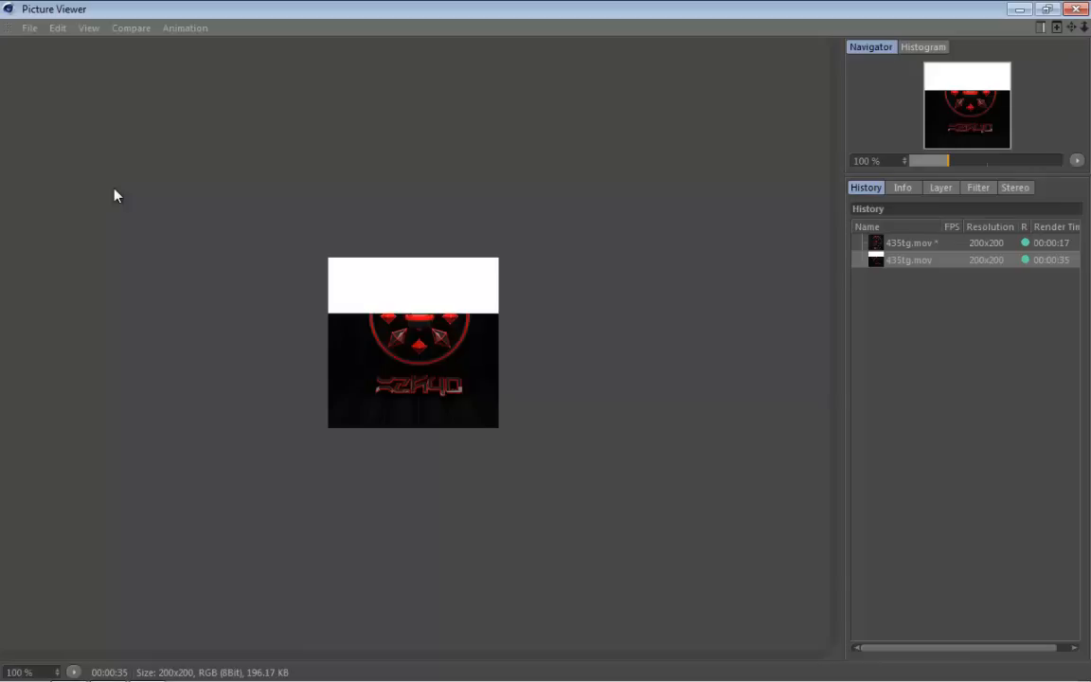
pyautogui.click(1076, 9)
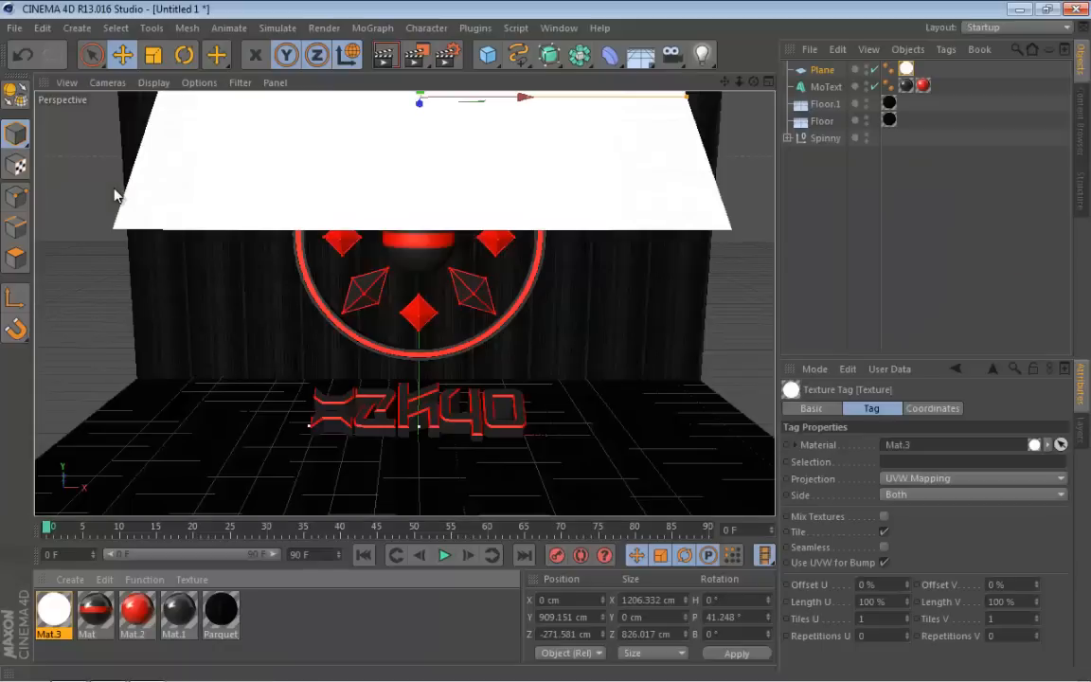
# Raise the Luminance brightness of the plane's white material.
pyautogui.doubleClick(54, 611)
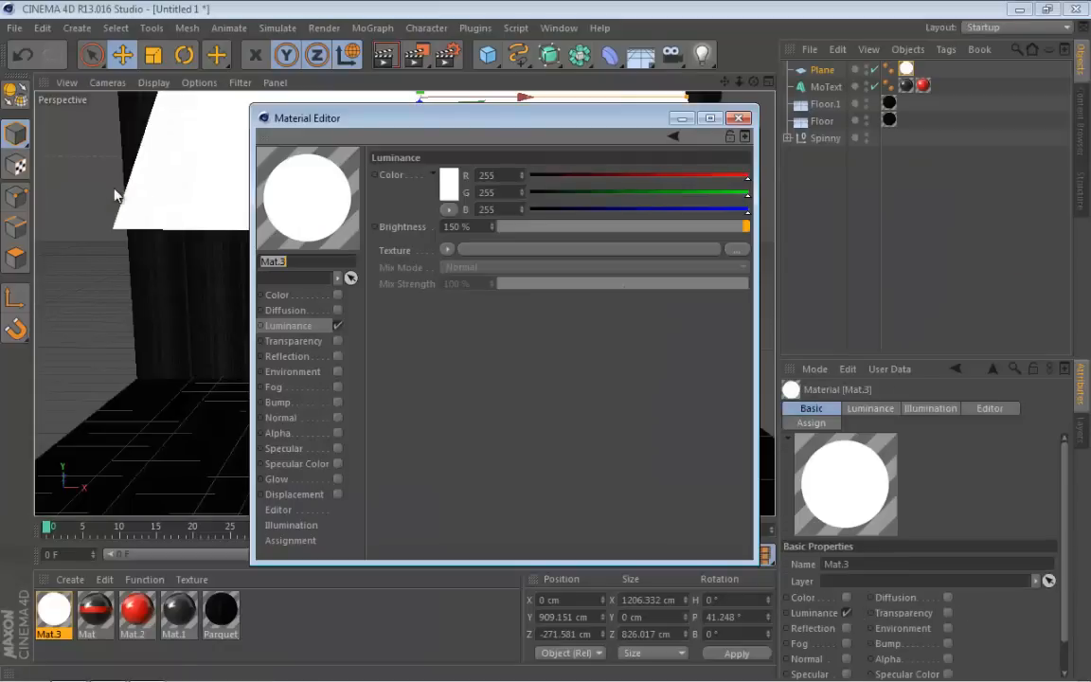
pyautogui.moveTo(491, 227)
pyautogui.mouseDown()
pyautogui.moveTo(491, 158)
pyautogui.moveTo(491, 191)
pyautogui.mouseUp()
pyautogui.click(738, 119)
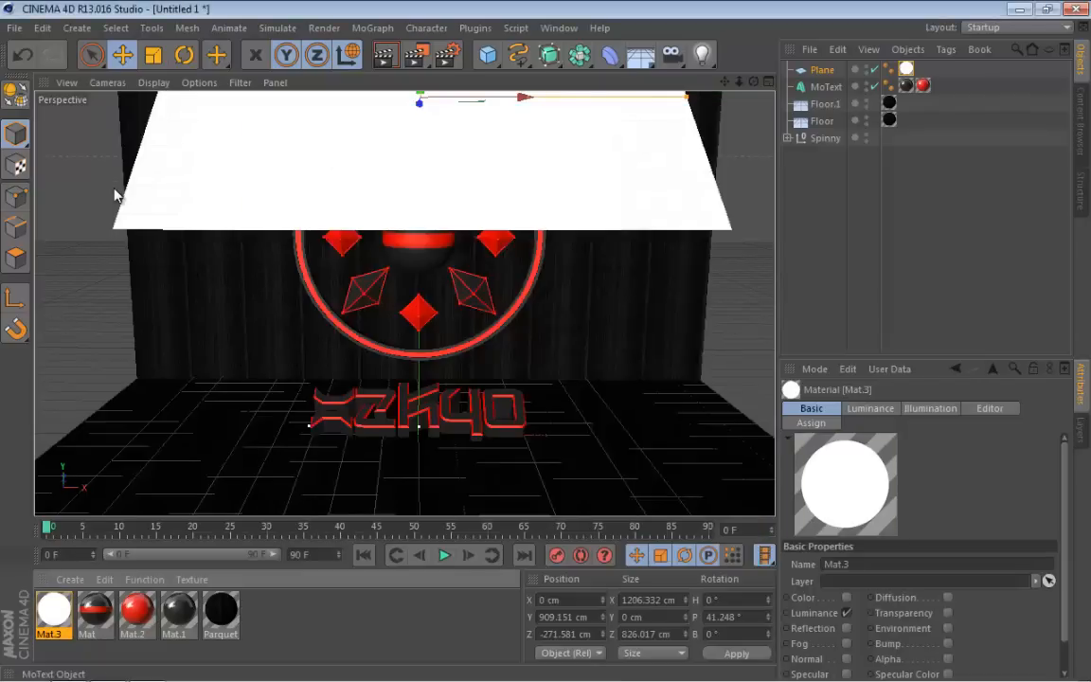
# Add a Compositing tag to the Plane and turn off Seen by Camera and Seen by Reflection.
pyautogui.rightClick(827, 70)
pyautogui.moveTo(885, 81)
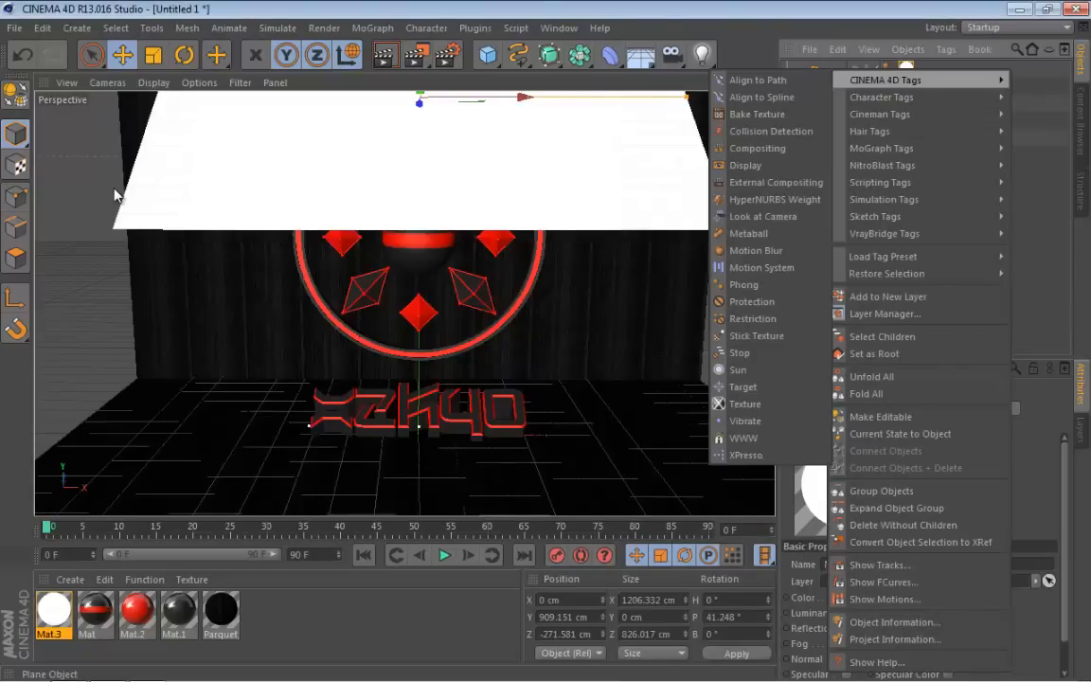
pyautogui.click(820, 71)
pyautogui.rightClick(818, 71)
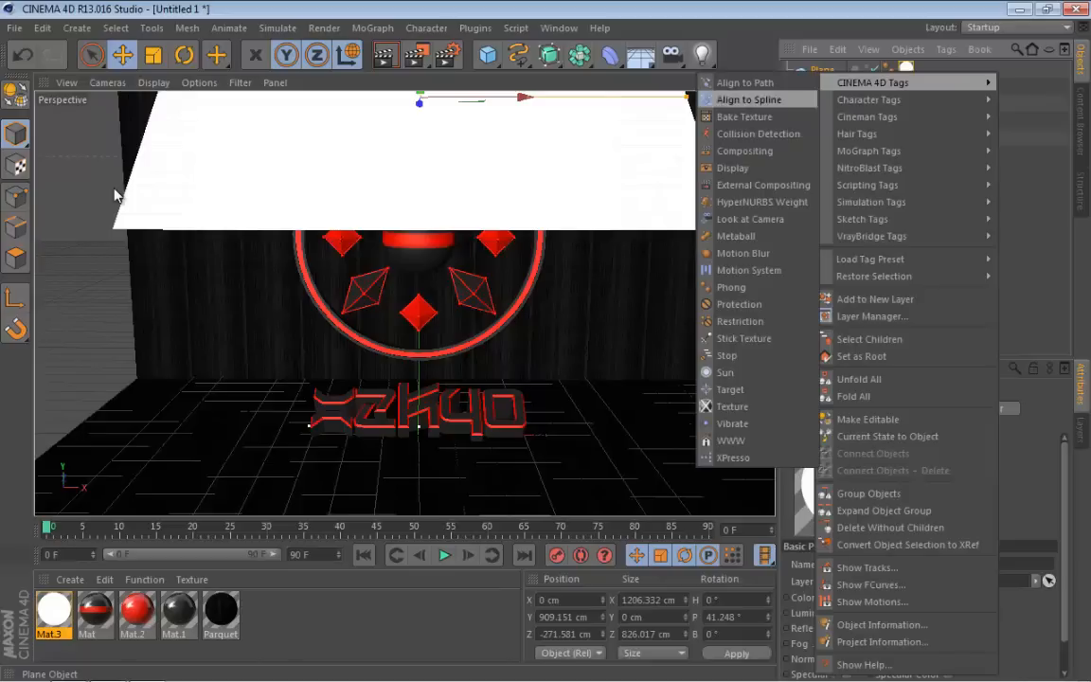
pyautogui.click(744, 151)
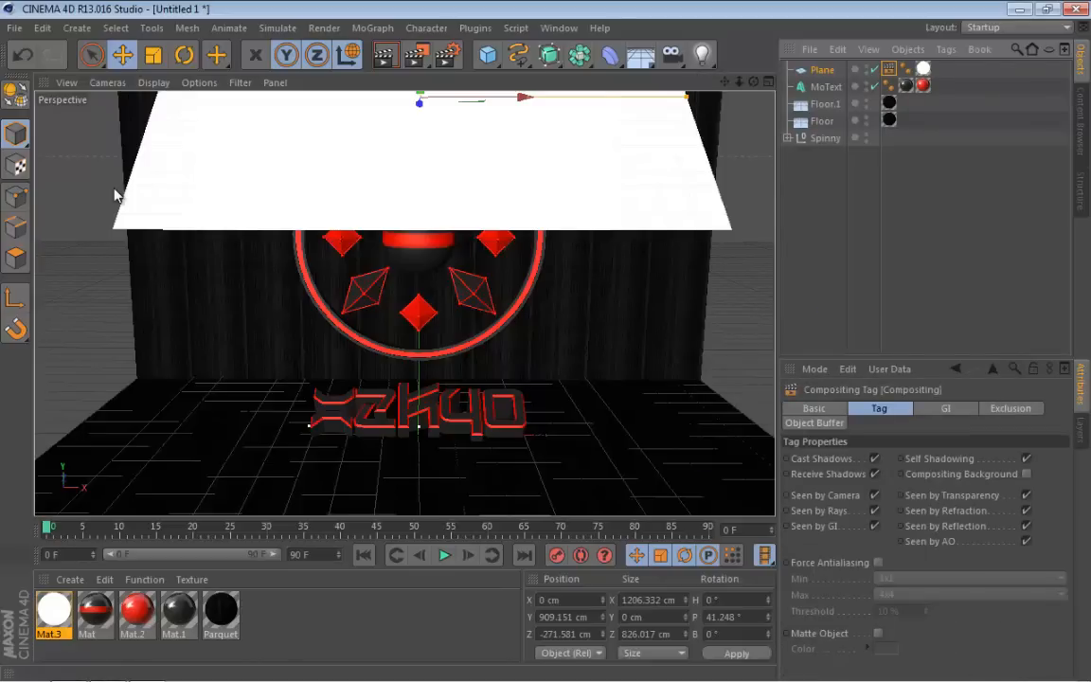
pyautogui.click(874, 495)
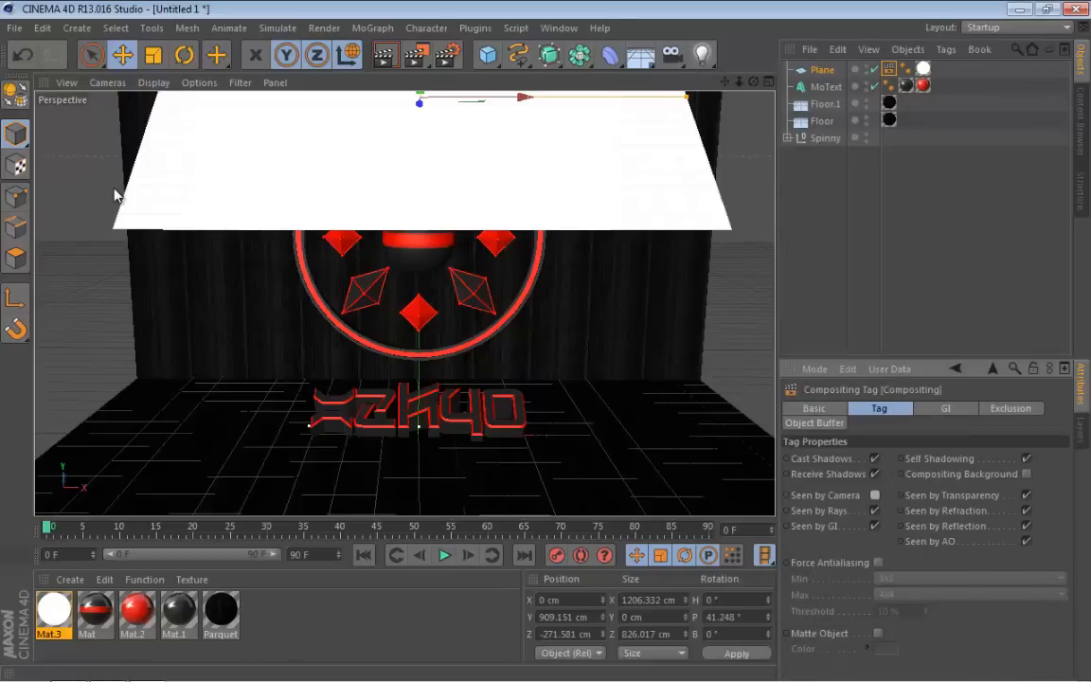
pyautogui.click(1027, 525)
# Reframe the emblem and text and render the scene to the Picture Viewer again.
pyautogui.moveTo(725, 82); pyautogui.dragTo(718, 120)
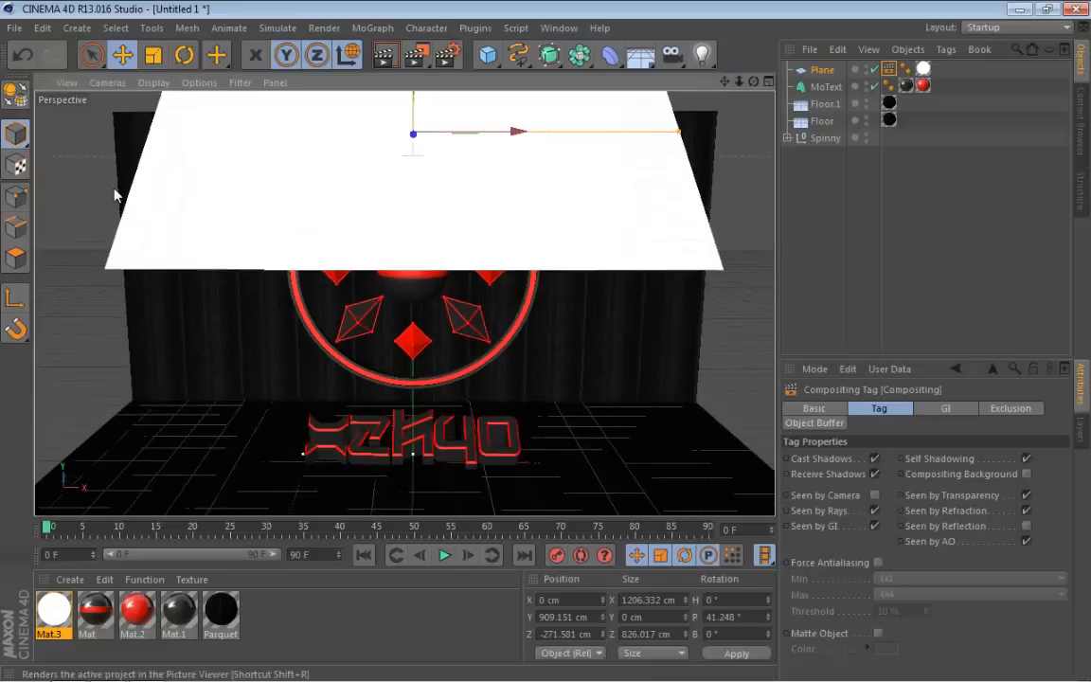
pyautogui.hotkey('shift', 'r')
pyautogui.press('Return')
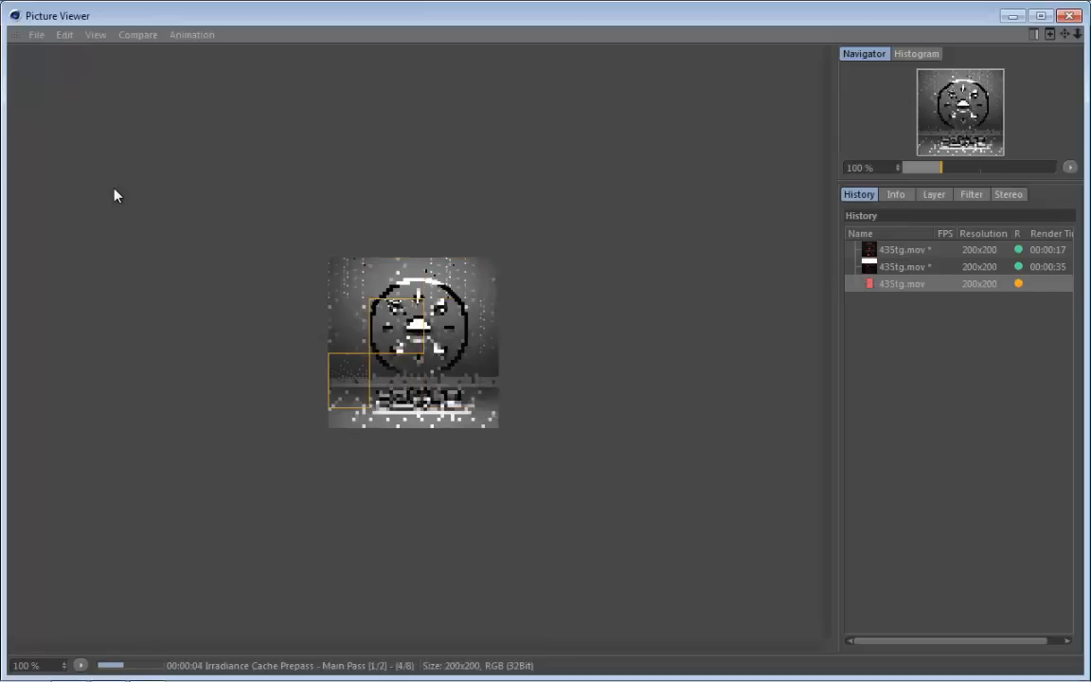
# Stop the running render, tilt the Plane to a pitch of about 49.7° and shift it to about -319.5 cm in Z.
pyautogui.press('Escape')
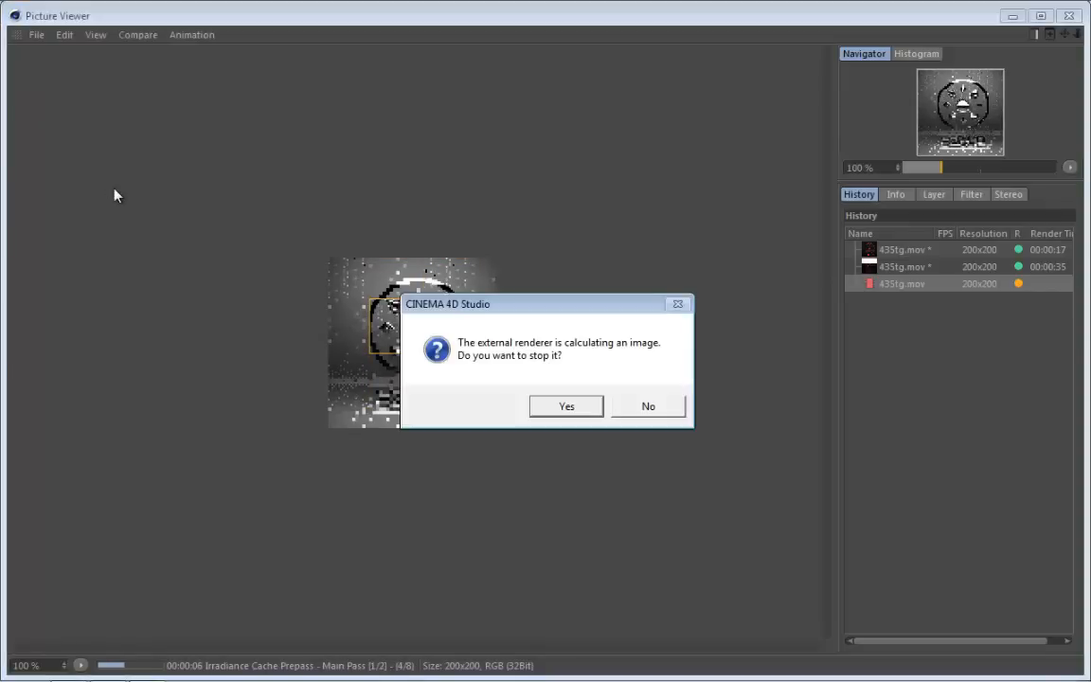
pyautogui.press('Return')
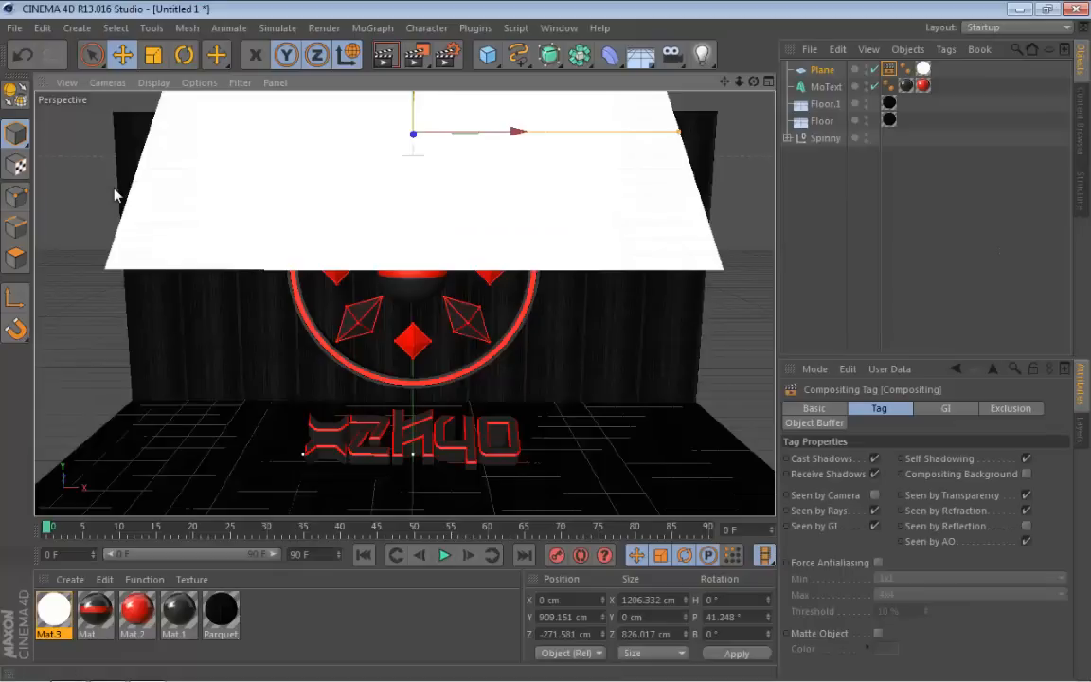
pyautogui.keyDown('alt'); pyautogui.moveTo(113, 195); pyautogui.dragTo(114, 195); pyautogui.keyUp('alt')
pyautogui.press('r')
pyautogui.hotkey('ctrl', 'z')
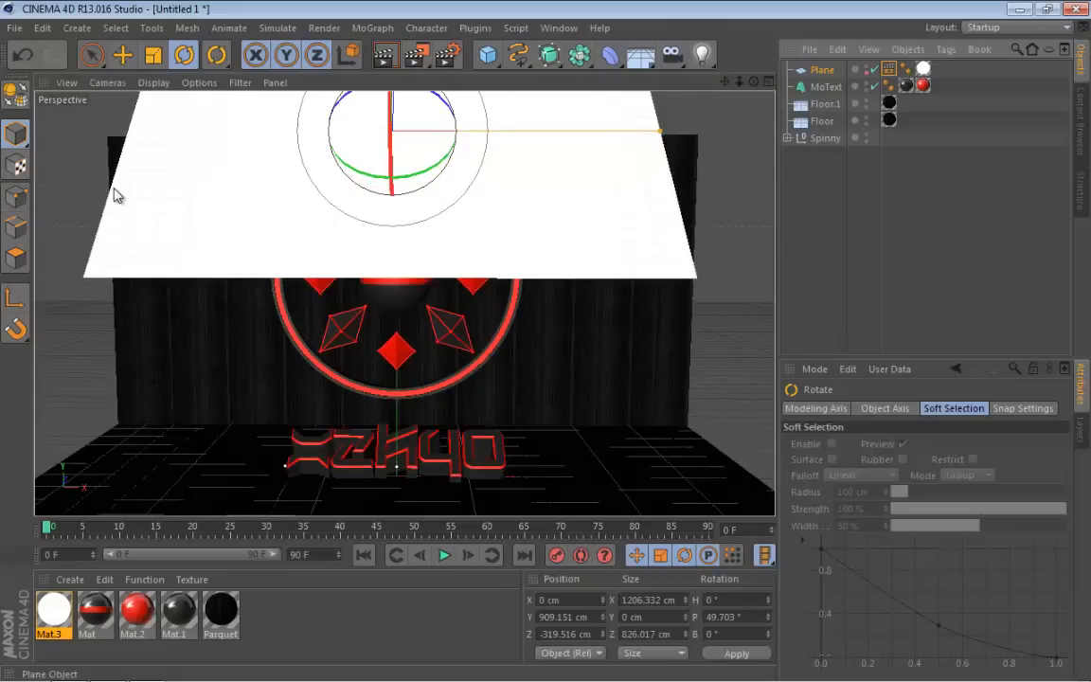
# Disable the Plane and use Hidden Line display to frame the emblem and XZKYO text head-on, restoring Gouraud Shading.
pyautogui.click(874, 69)
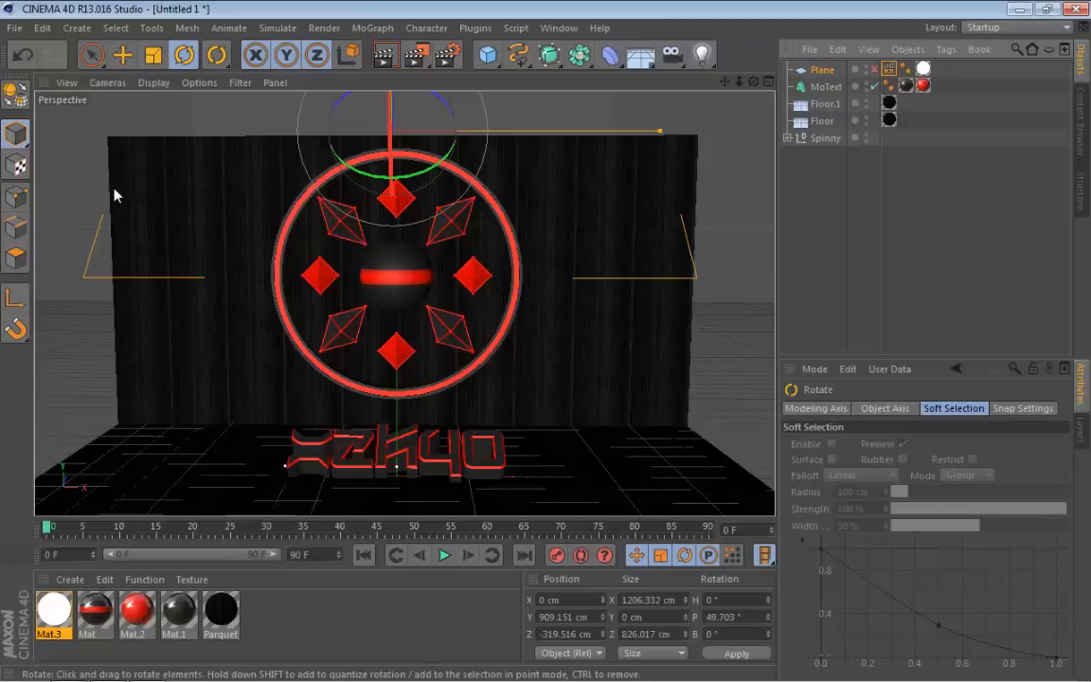
pyautogui.click(154, 82)
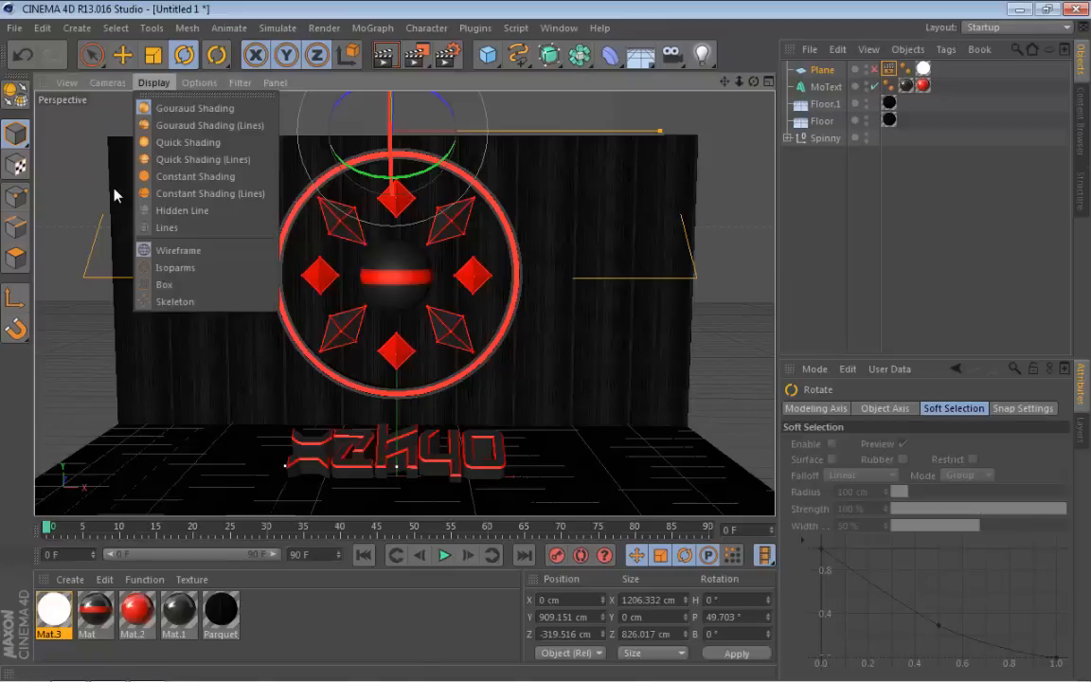
pyautogui.click(182, 210)
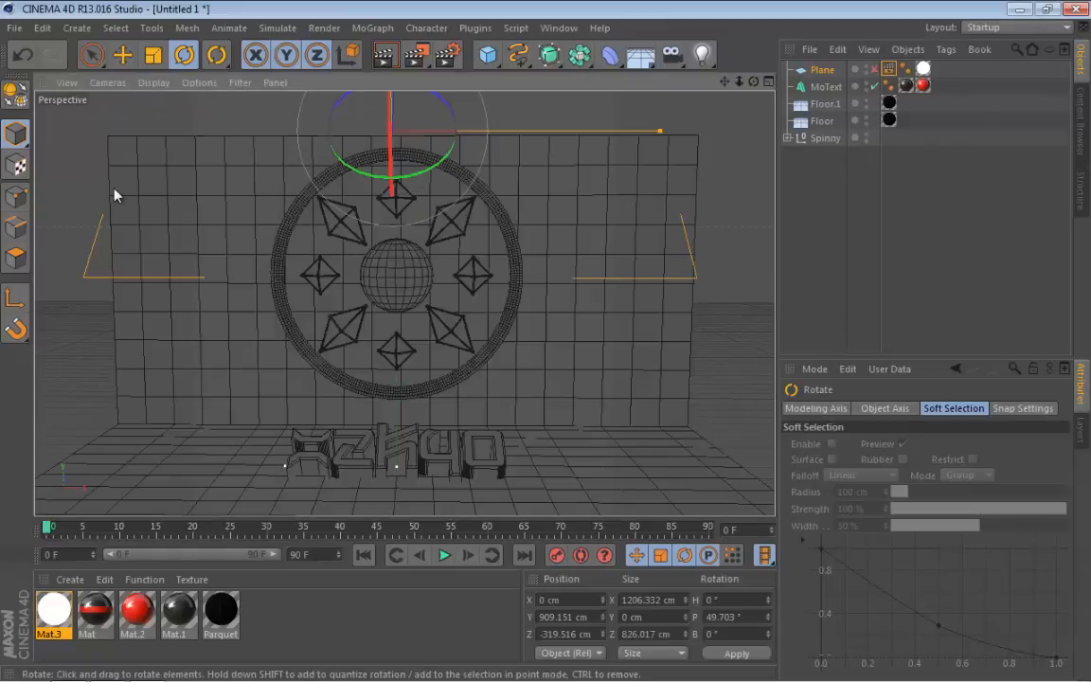
pyautogui.moveTo(754, 81); pyautogui.dragTo(764, 85)
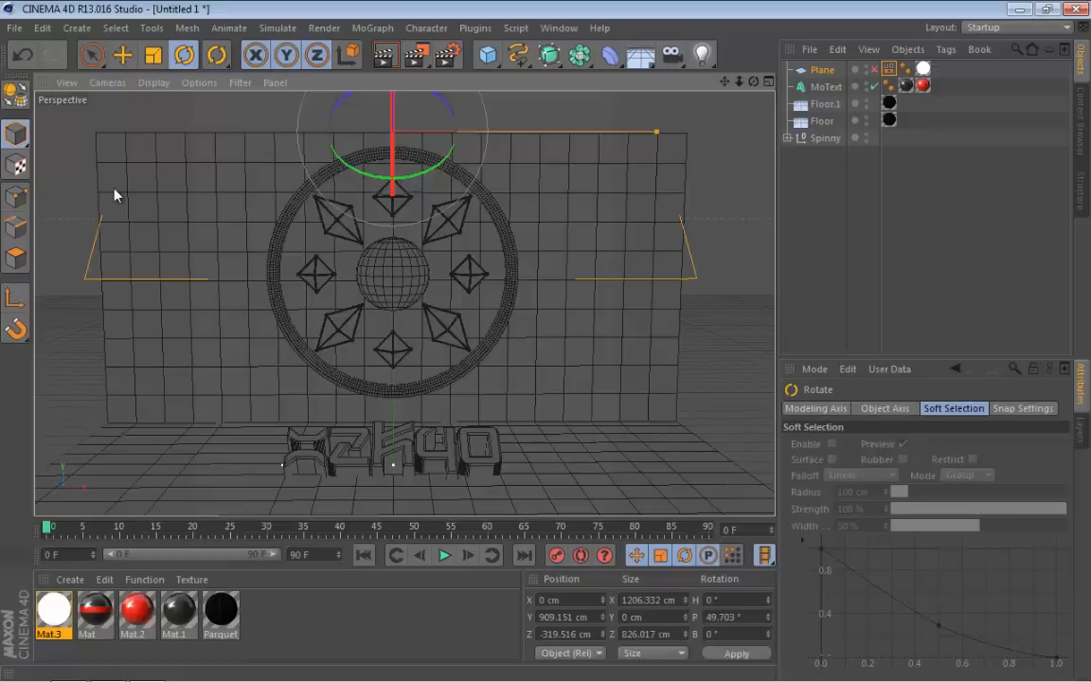
pyautogui.click(114, 195)
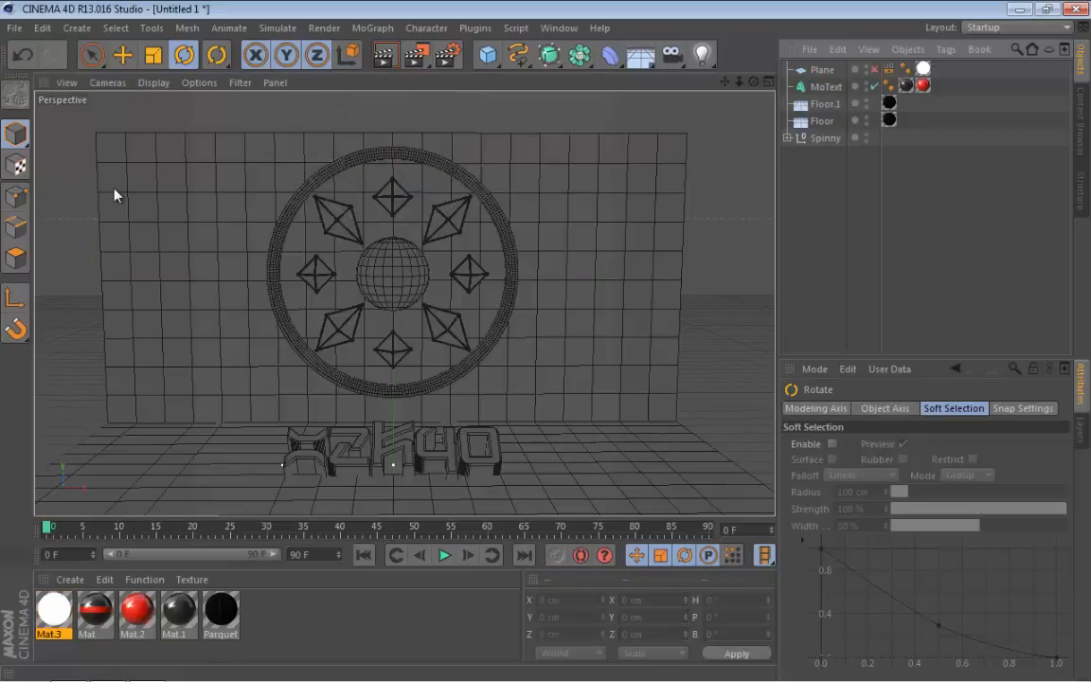
pyautogui.keyDown('alt'); pyautogui.moveTo(115, 195); pyautogui.dragTo(117, 195, button='middle'); pyautogui.keyUp('alt')
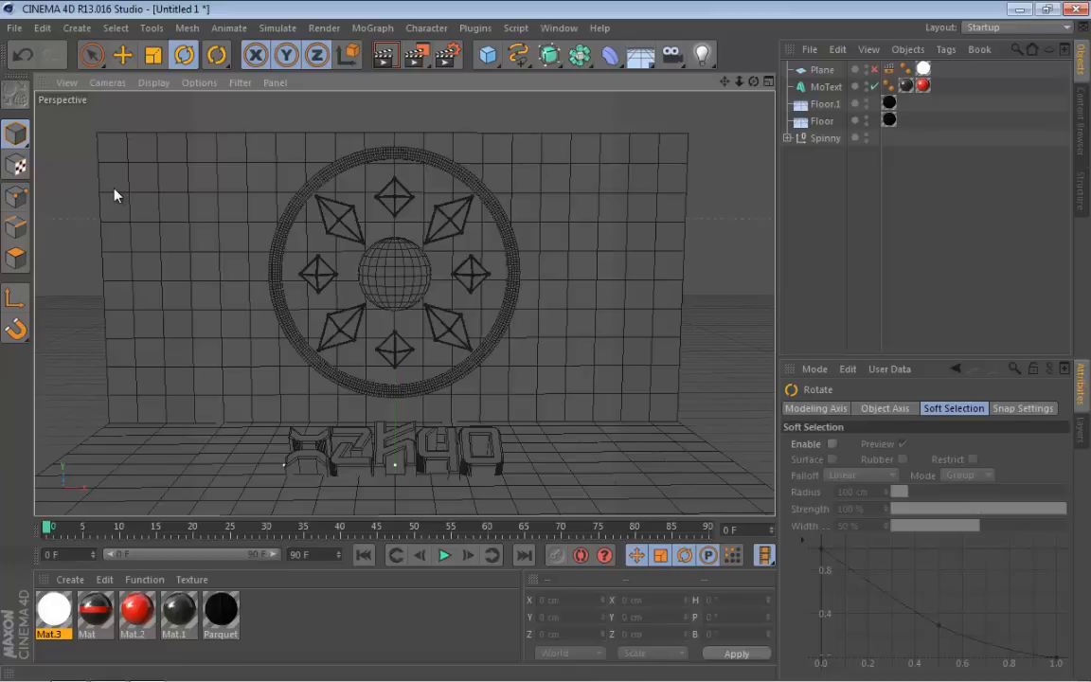
pyautogui.scroll(3, 114, 195)
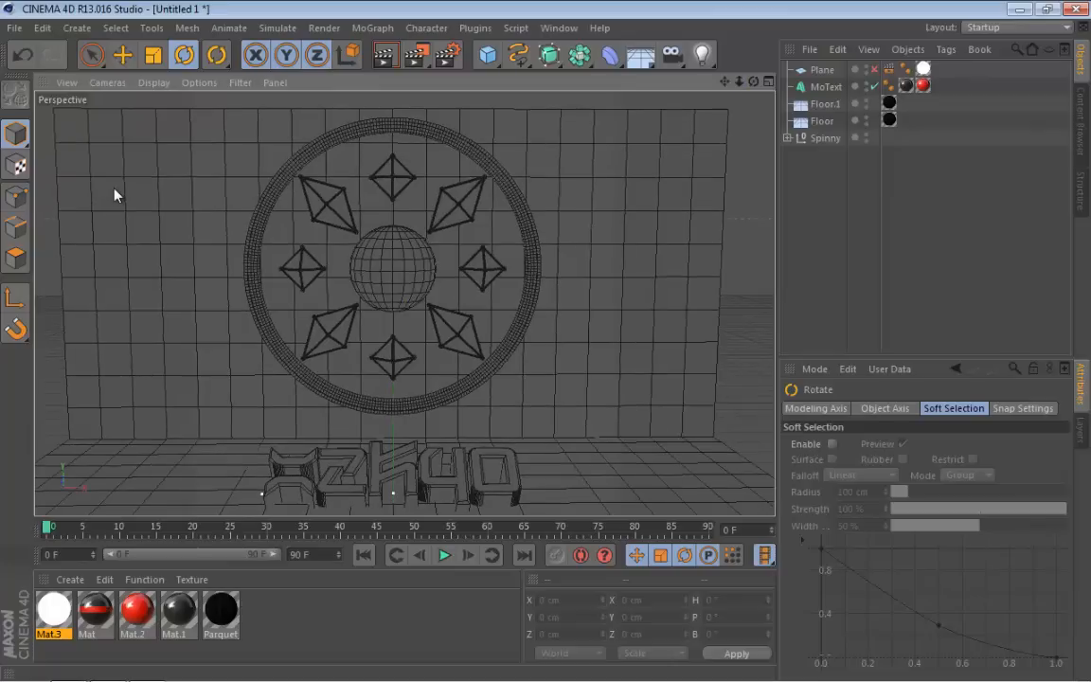
pyautogui.keyDown('alt'); pyautogui.moveTo(114, 196); pyautogui.dragTo(114, 198); pyautogui.keyUp('alt')
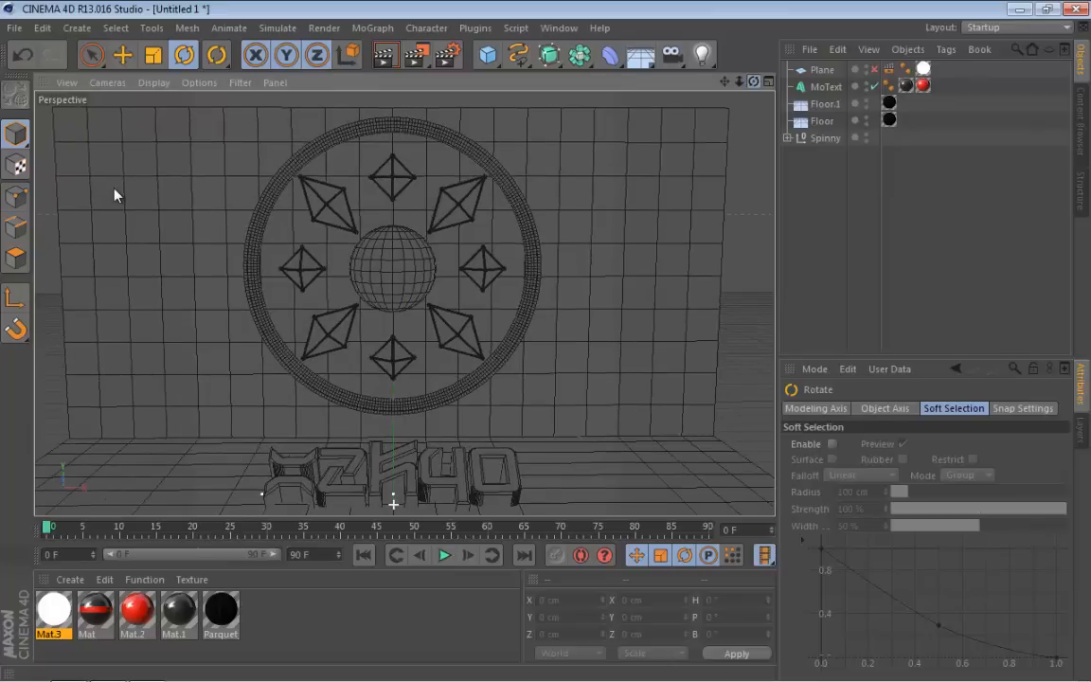
pyautogui.moveTo(113, 196)
pyautogui.keyDown('alt'); pyautogui.mouseDown(button='middle')
pyautogui.moveTo(124, 193)
pyautogui.moveTo(115, 195)
pyautogui.mouseUp(button='middle'); pyautogui.keyUp('alt')
pyautogui.keyDown('alt'); pyautogui.moveTo(114, 195); pyautogui.dragTo(114, 195); pyautogui.keyUp('alt')
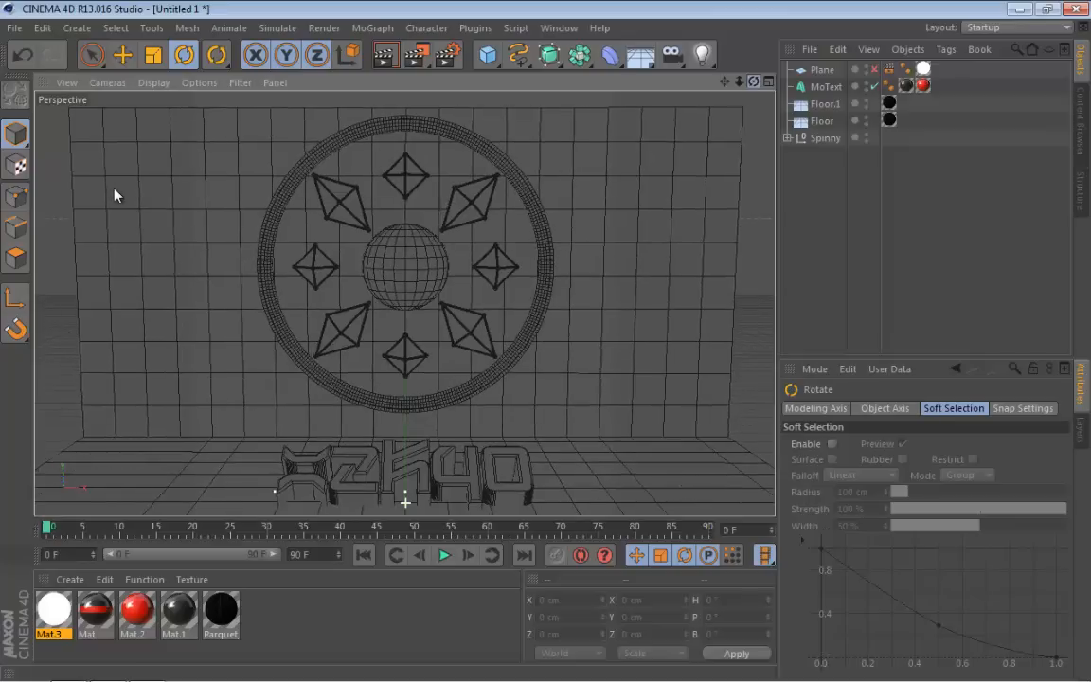
pyautogui.scroll(1, 113, 195)
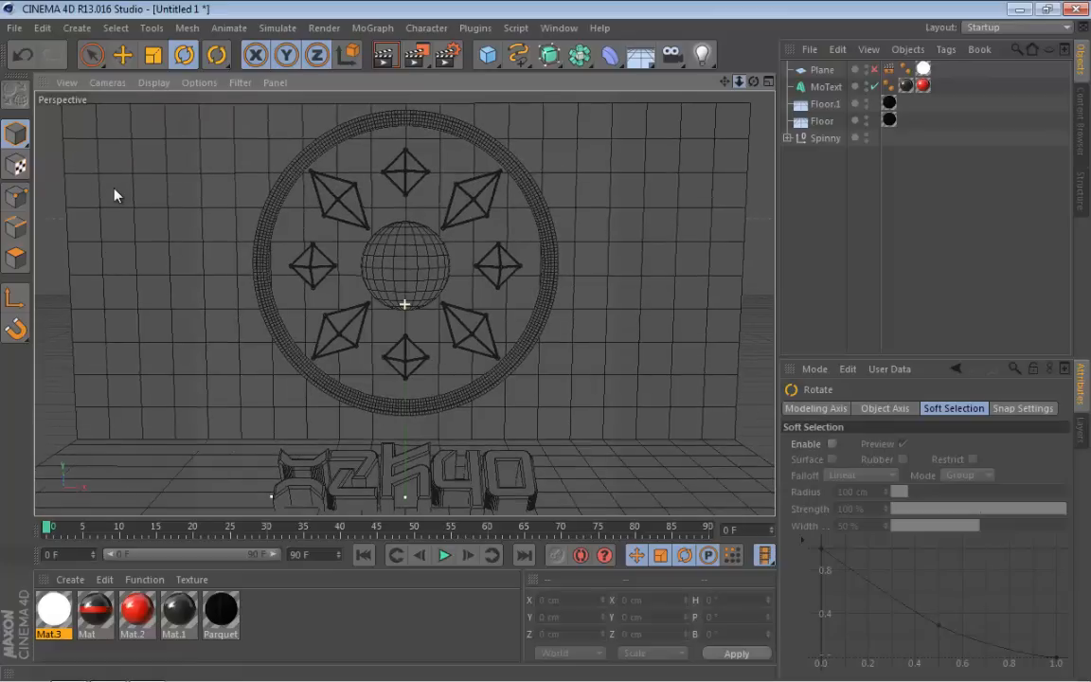
pyautogui.press('n')
pyautogui.press('a')
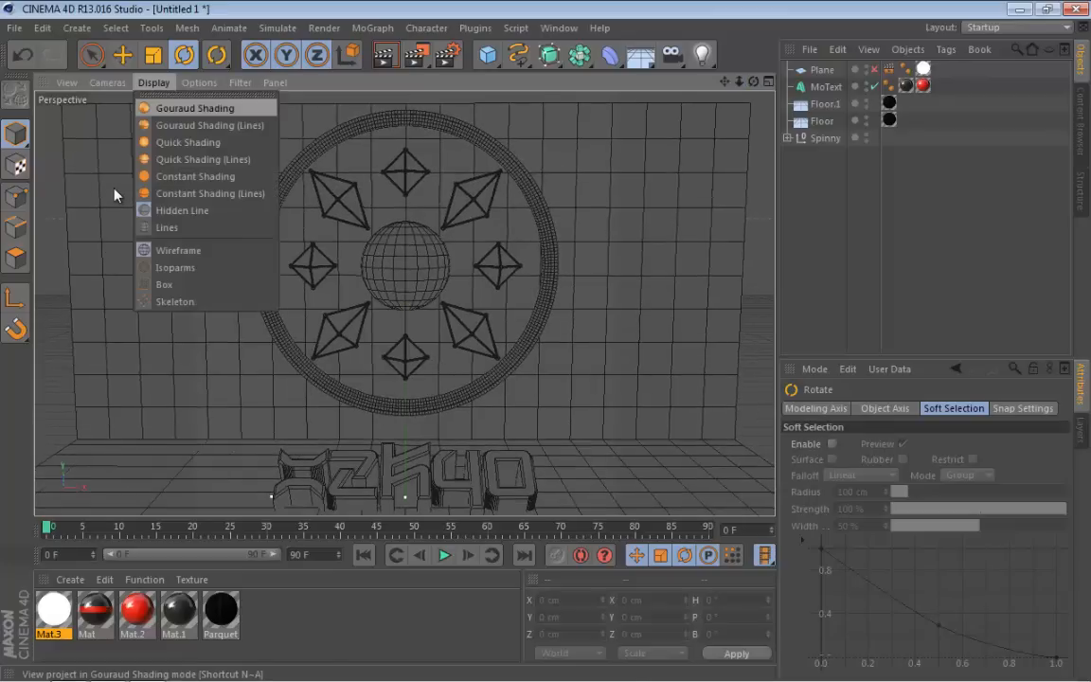
pyautogui.hotkey('shift', 'r')
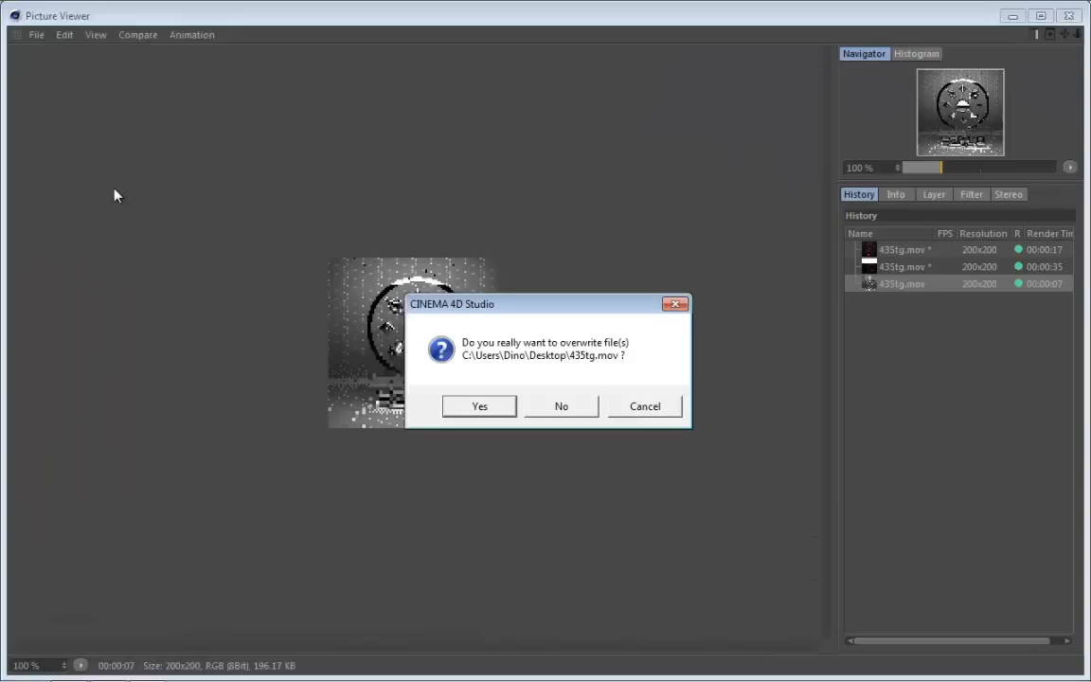
pyautogui.press('Return')
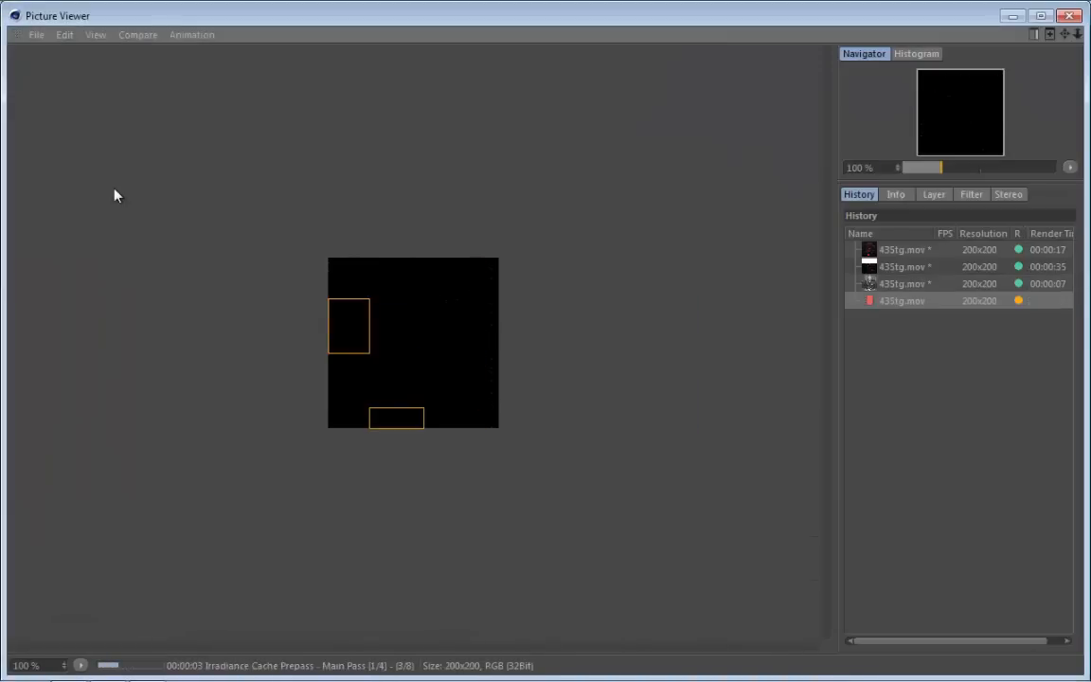
pyautogui.press('Escape')
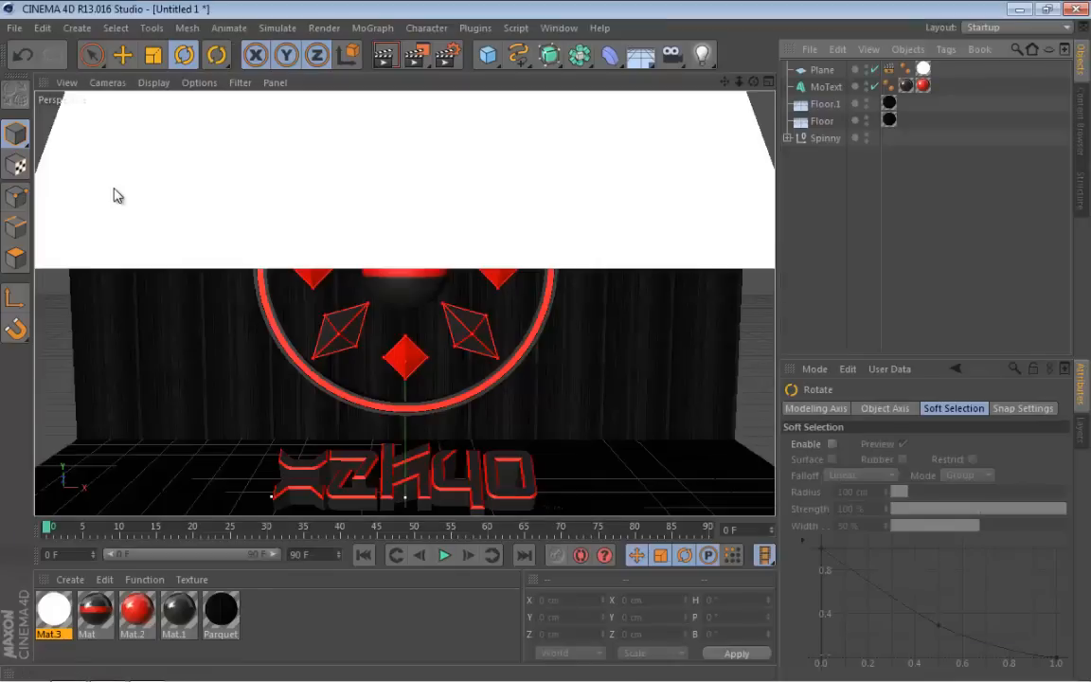
# Re-enable the Plane, render the scene to the Picture Viewer overwriting the existing file, and close the viewer.
pyautogui.hotkey('shift', 'r')
pyautogui.press('Return')
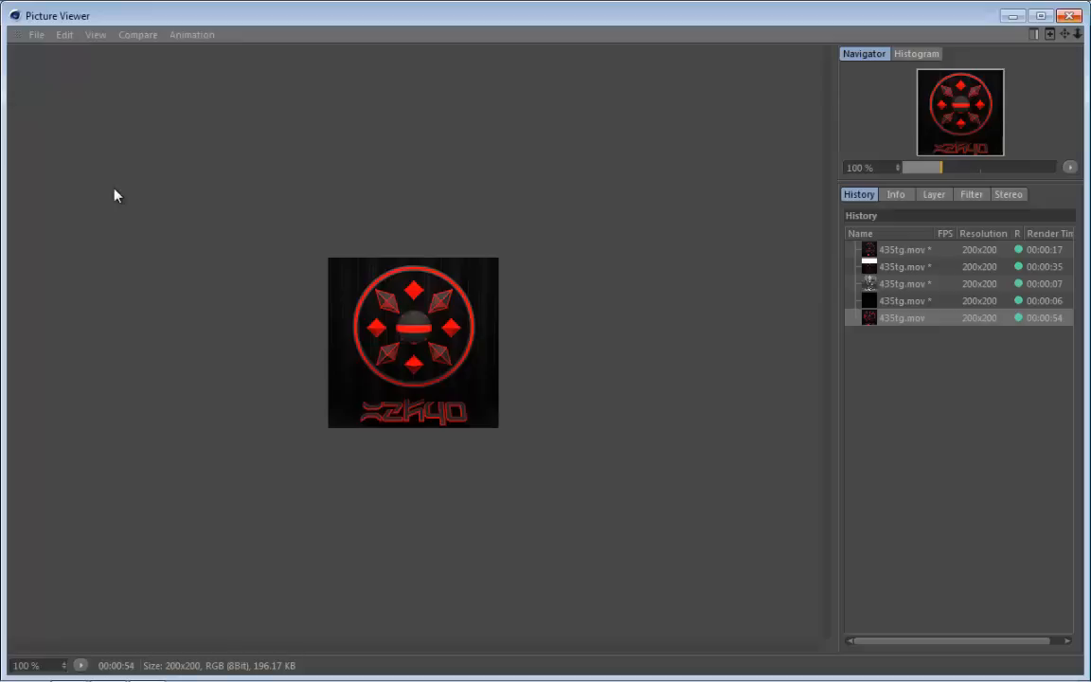
pyautogui.click(1068, 16)
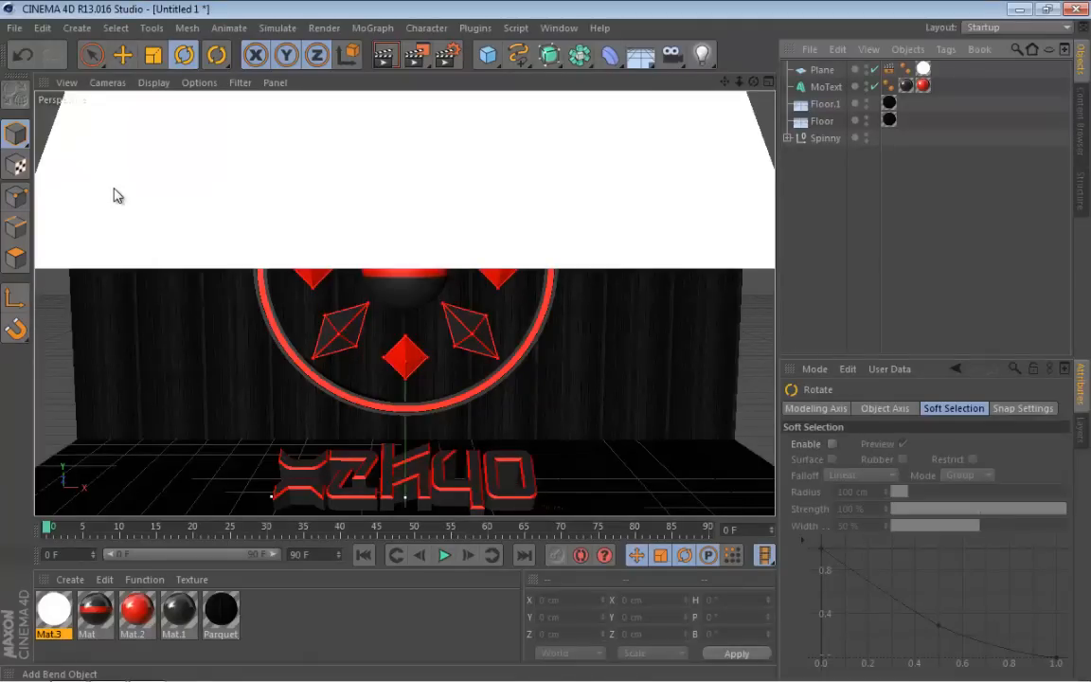
# Add a Sky object and create a new material with its Specular channel turned off.
pyautogui.click(641, 56)
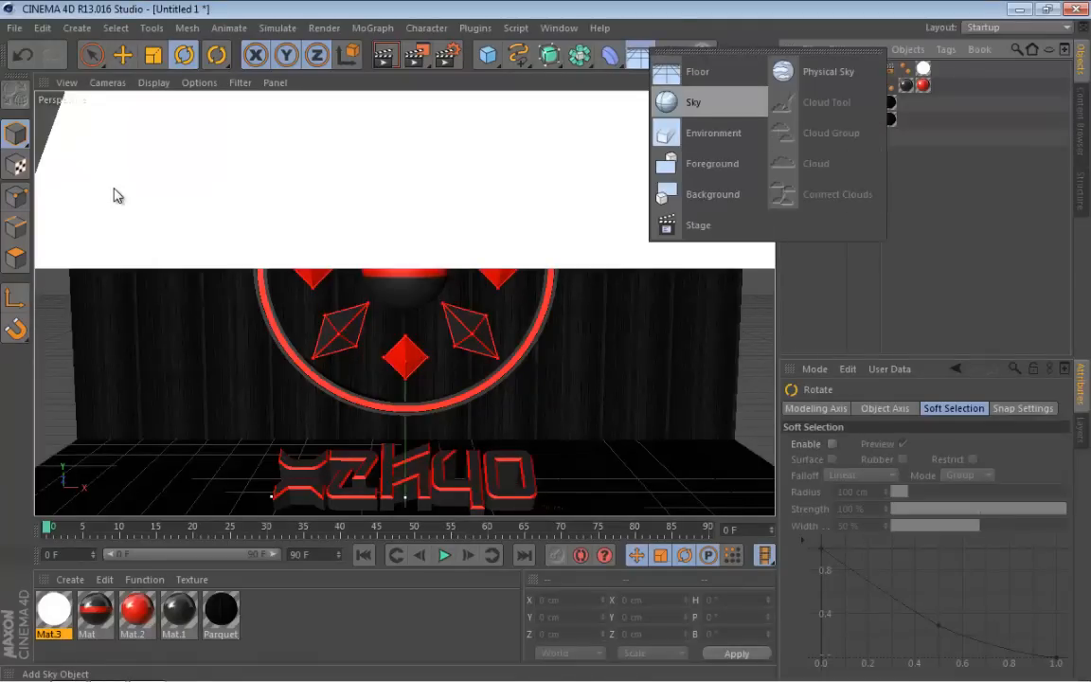
pyautogui.click(694, 103)
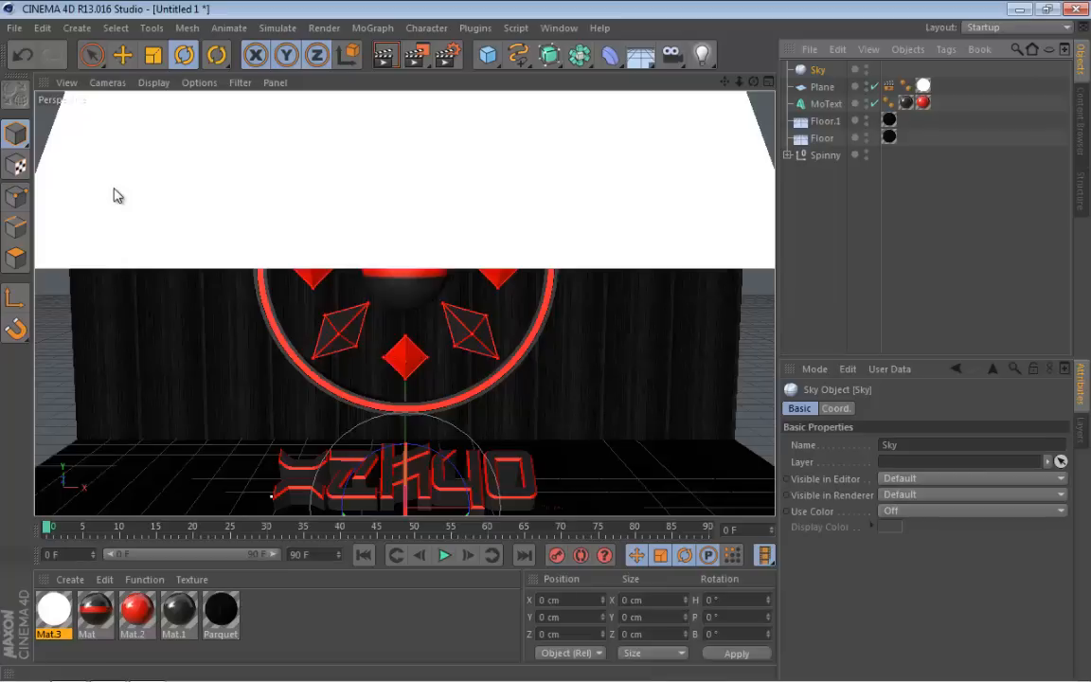
pyautogui.doubleClick(332, 620)
pyautogui.doubleClick(54, 610)
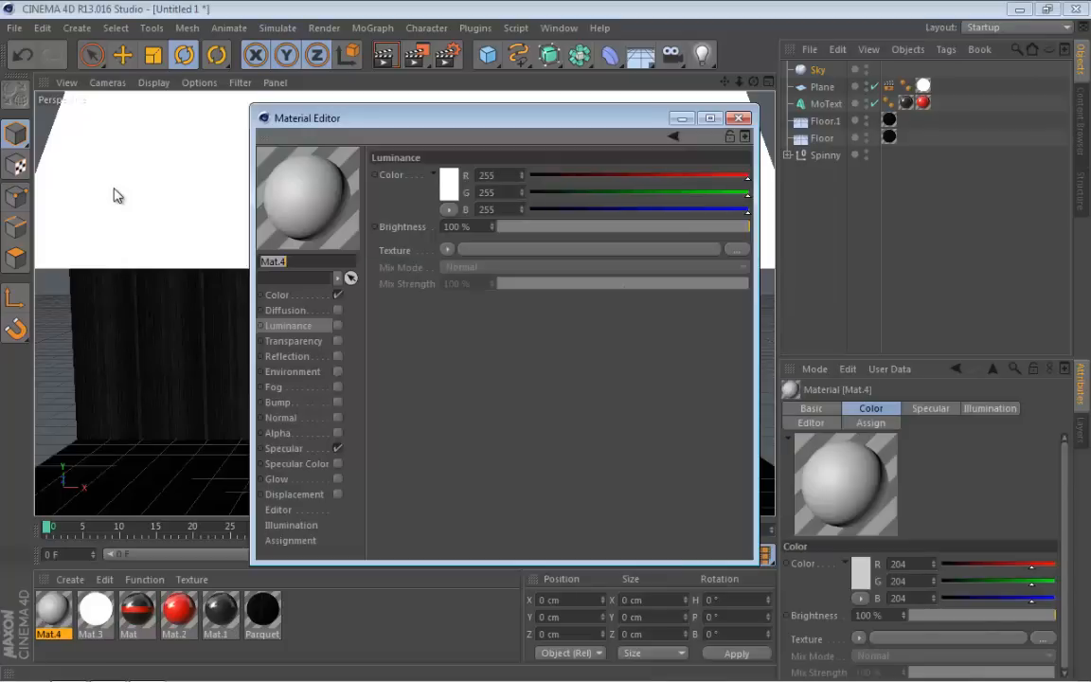
pyautogui.click(277, 296)
pyautogui.click(337, 448)
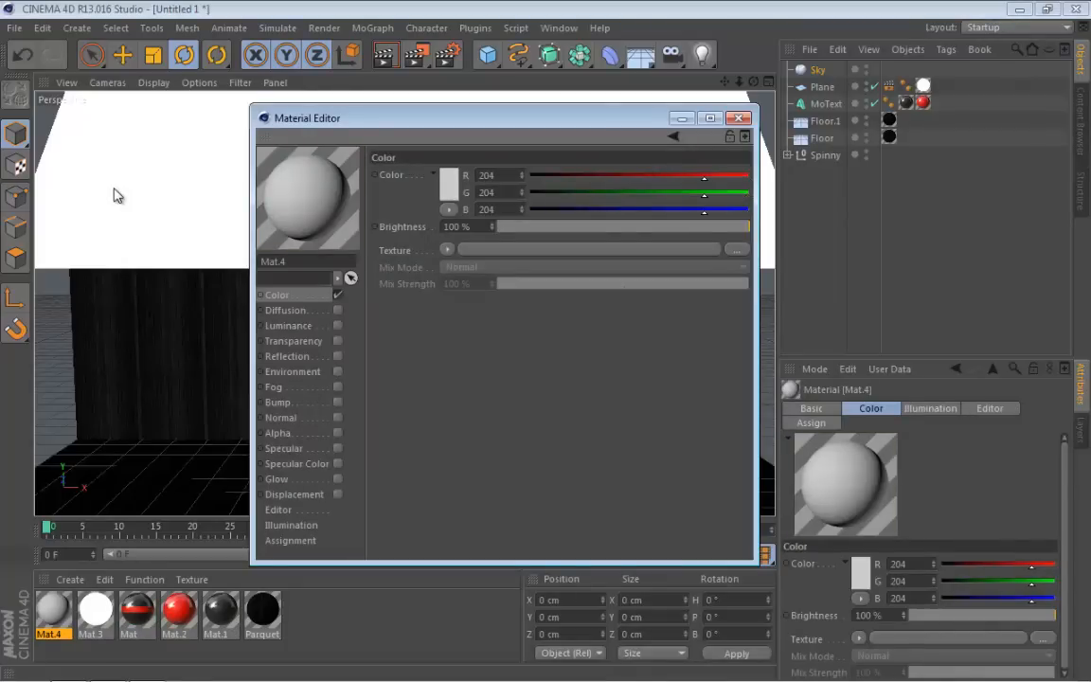
# Load a ThreeSoftbox image from the GSG HDRI Studio Pack's 1. Studios folder as the new material's Color texture.
pyautogui.click(1080, 123)
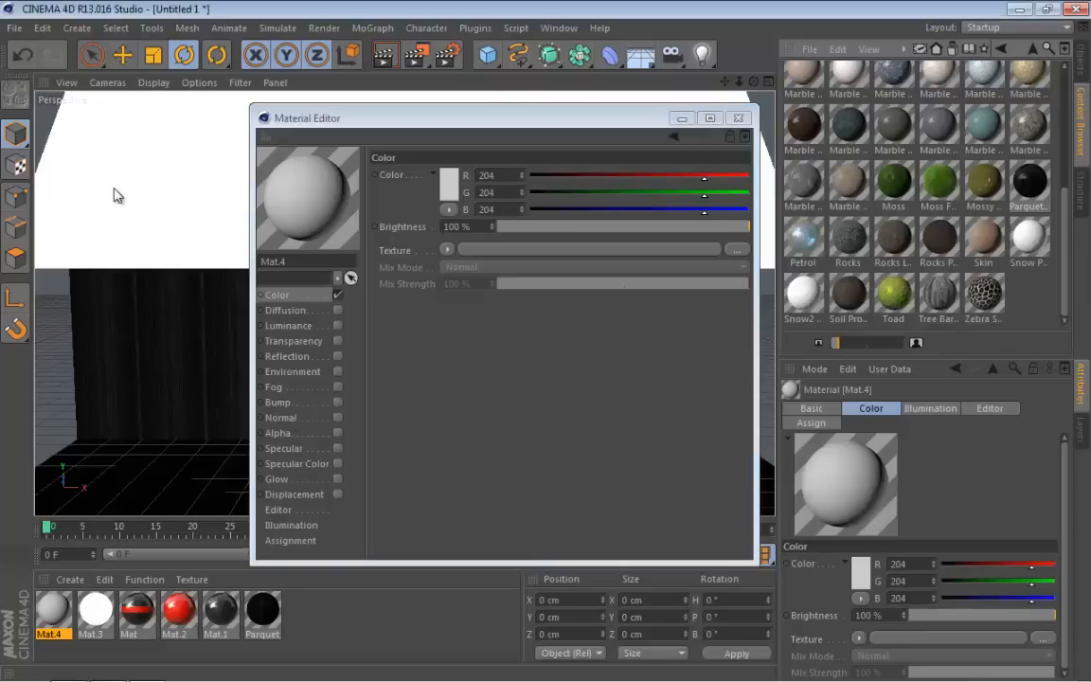
pyautogui.click(1033, 49)
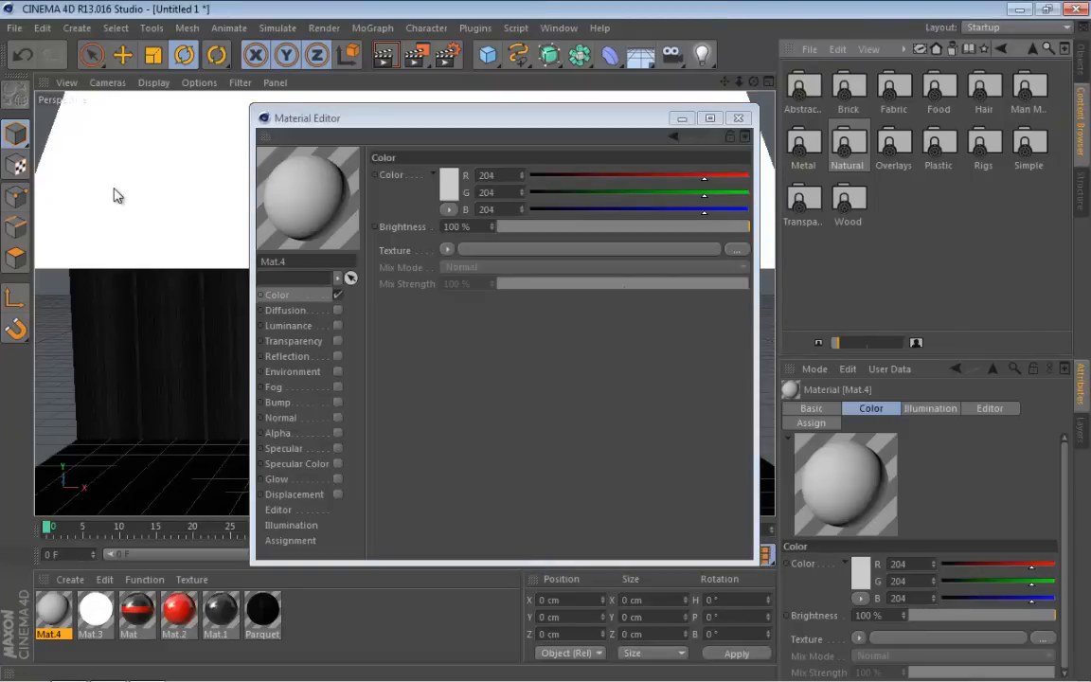
pyautogui.click(1033, 48)
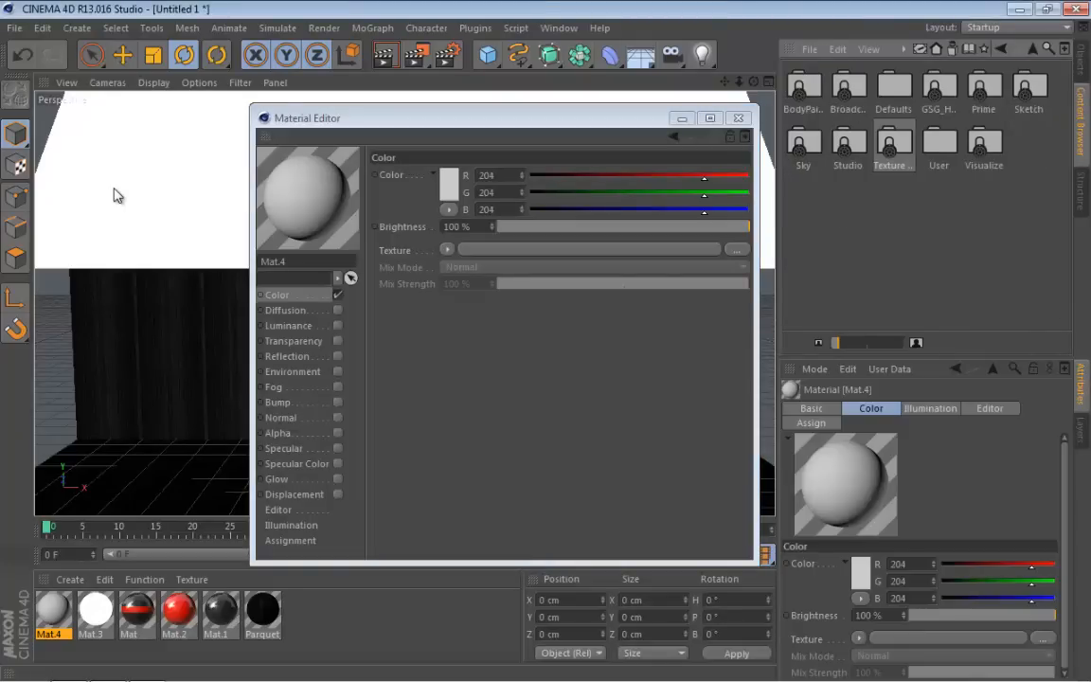
pyautogui.doubleClick(939, 88)
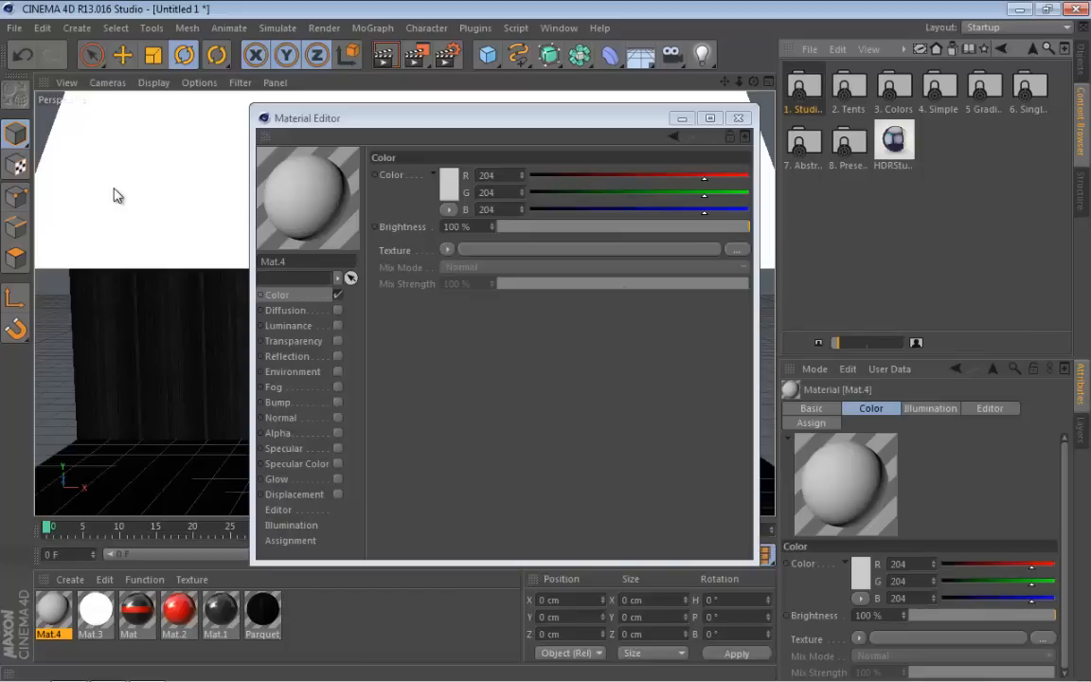
pyautogui.doubleClick(893, 140)
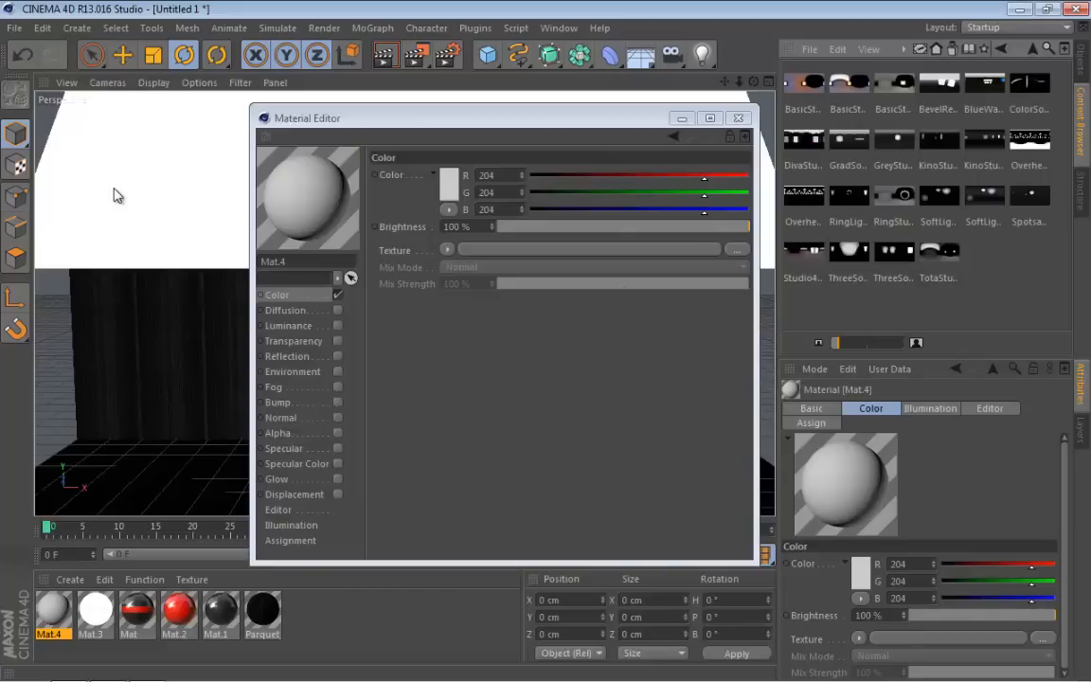
pyautogui.moveTo(849, 250); pyautogui.dragTo(113, 188)
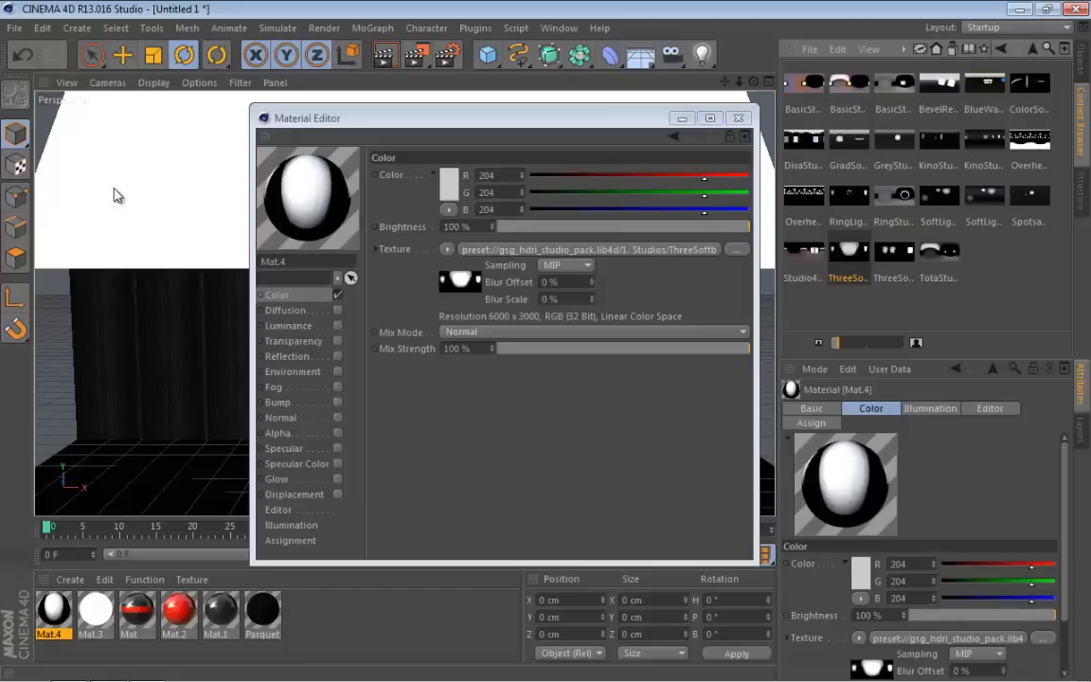
# Close the Material Editor and apply the HDRI material to the Sky object.
pyautogui.hotkey('alt', 'F4')
pyautogui.click(1080, 60)
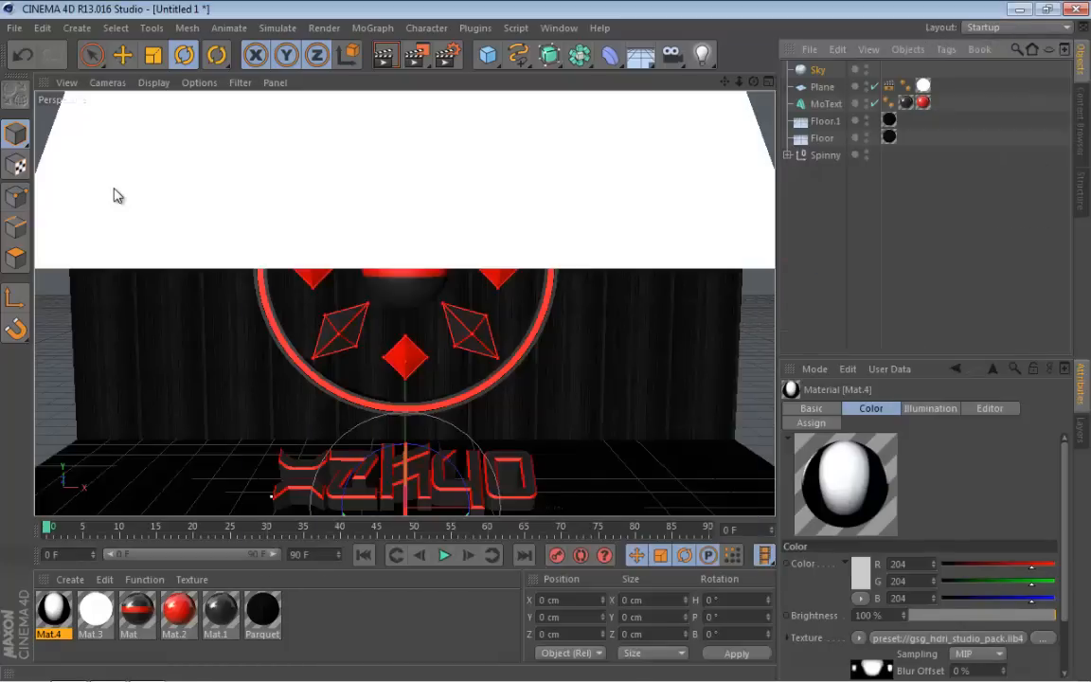
pyautogui.moveTo(54, 610); pyautogui.dragTo(818, 70)
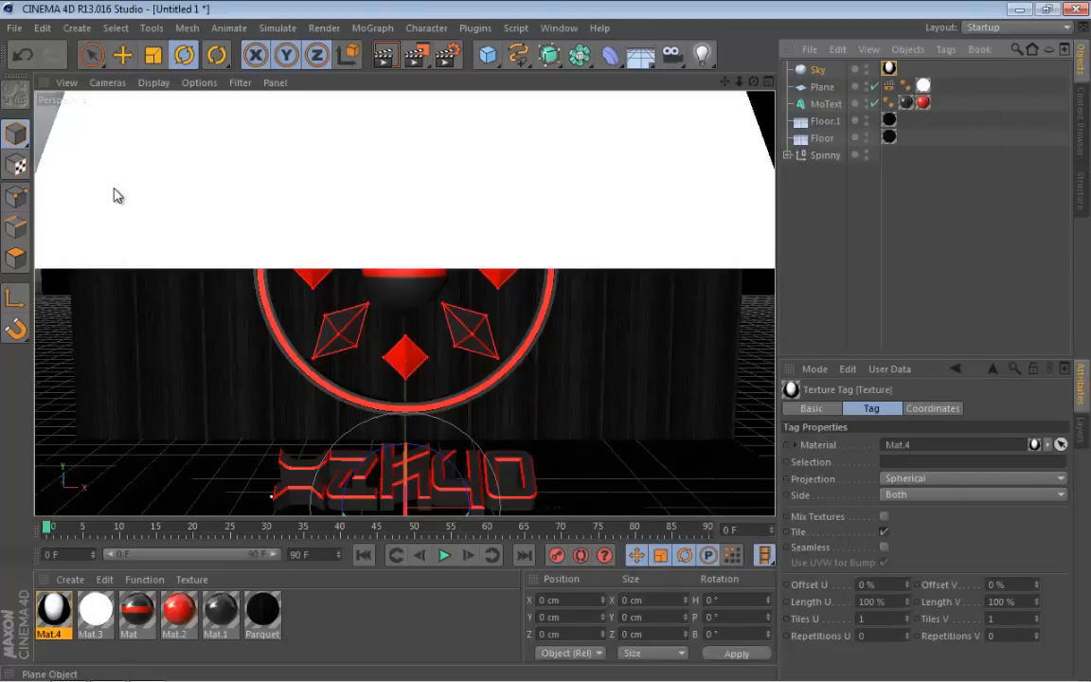
# Add a Compositing tag to the Sky and turn off Seen by Camera and Seen by GI.
pyautogui.rightClick(816, 70)
pyautogui.moveTo(868, 80)
pyautogui.click(741, 148)
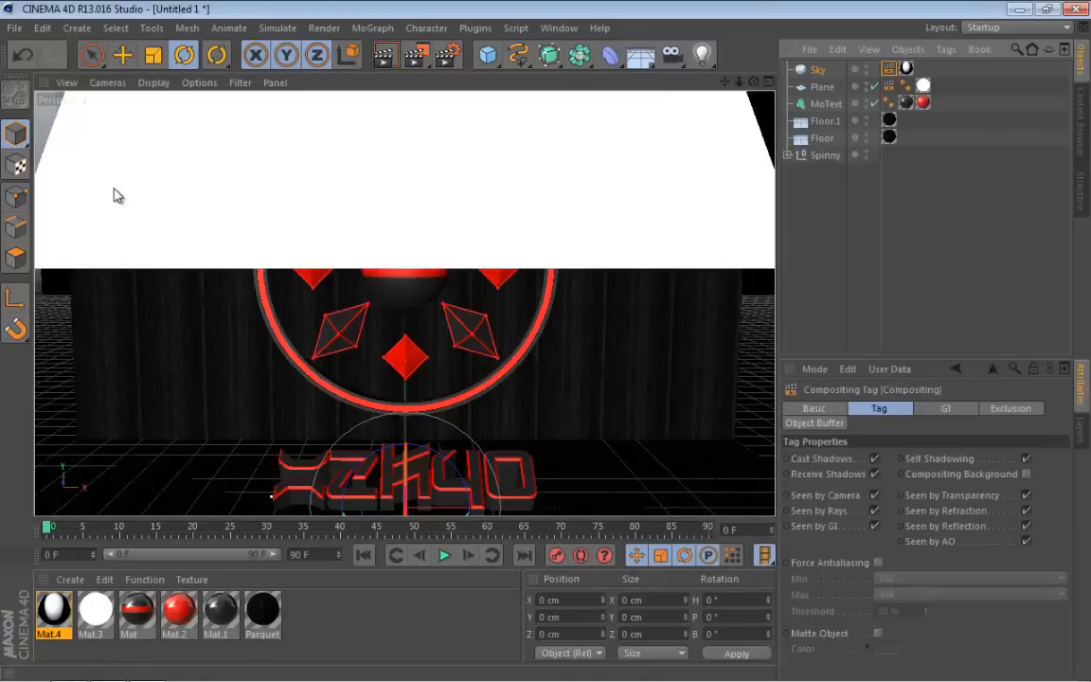
pyautogui.click(874, 495)
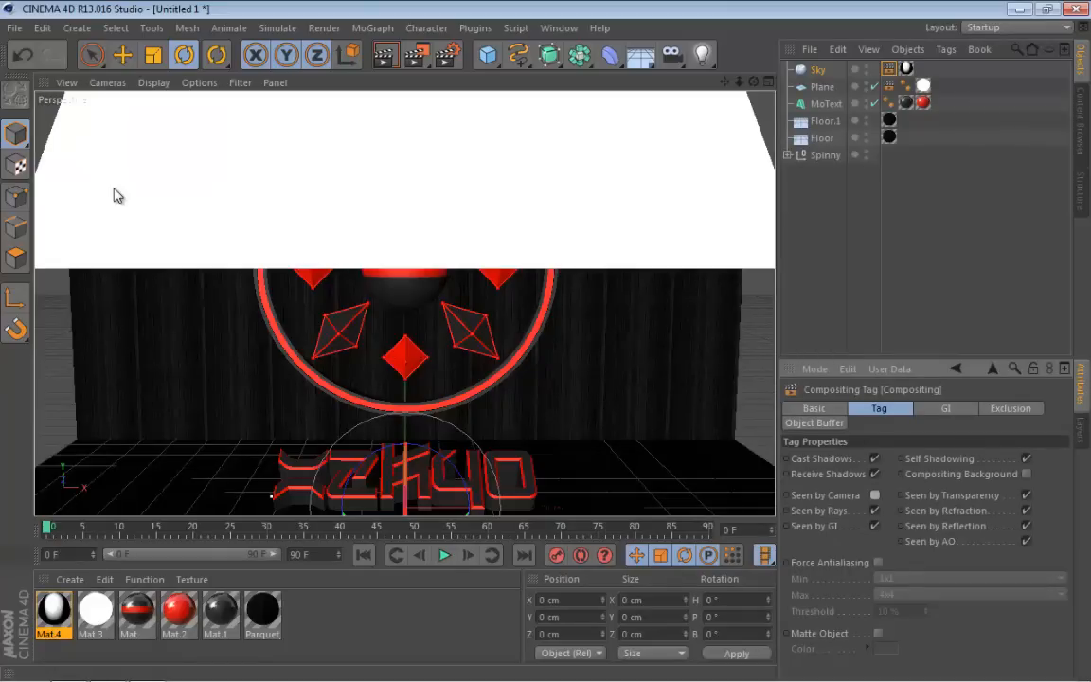
pyautogui.click(874, 525)
pyautogui.click(906, 68)
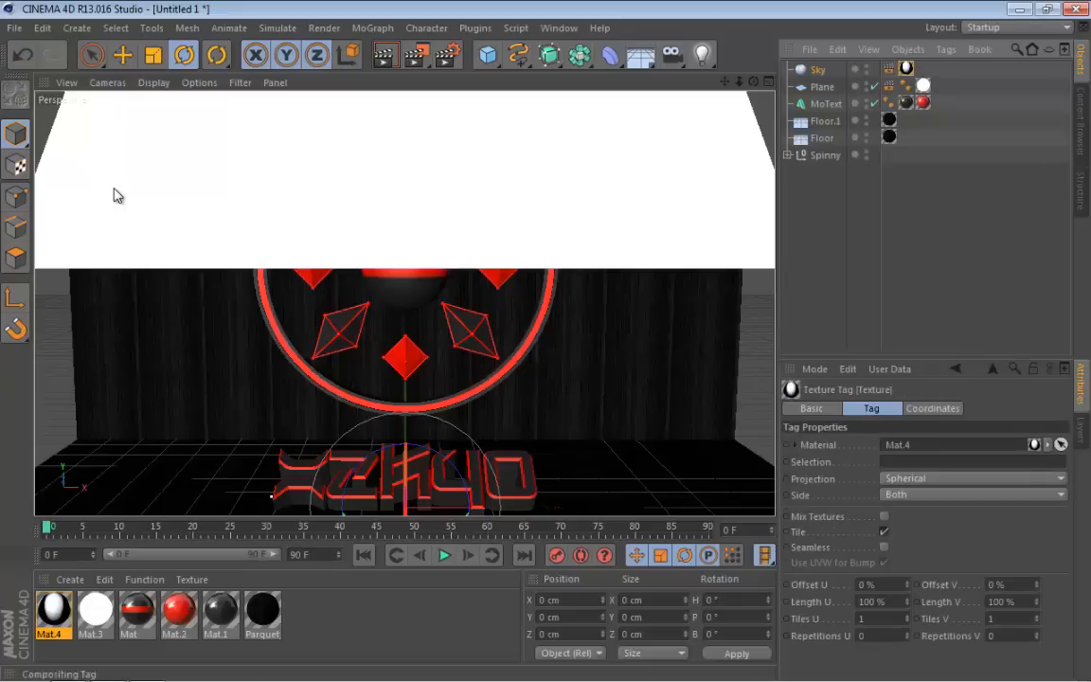
pyautogui.click(909, 232)
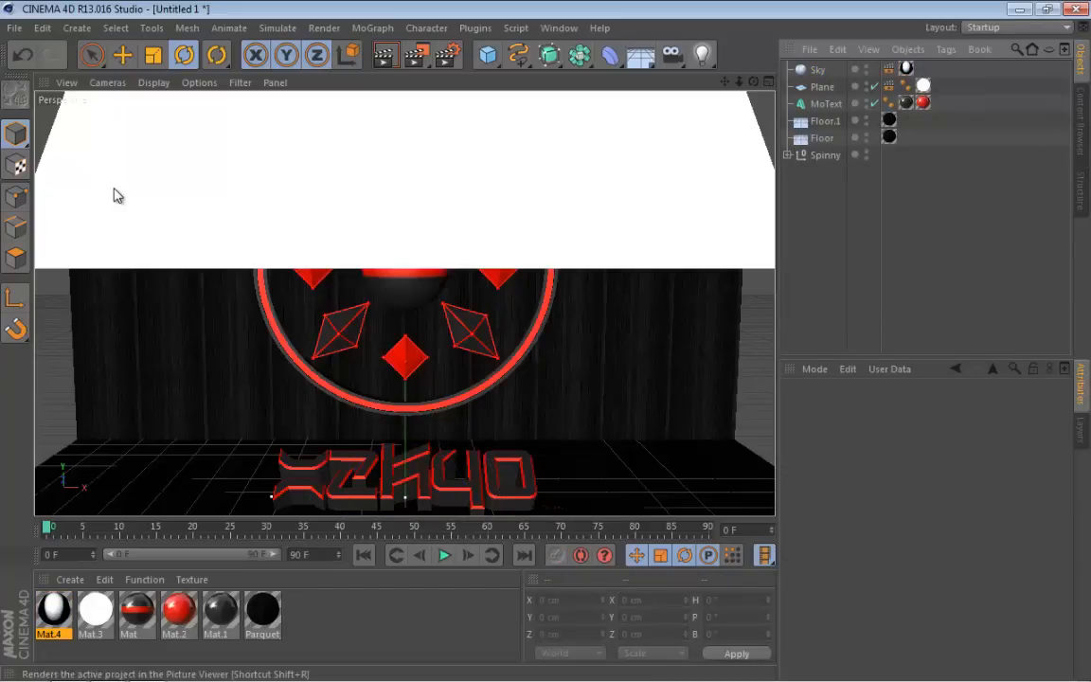
# Render the current frame in the Picture Viewer, compare it with the previous render, and close the viewer.
pyautogui.click(414, 54)
pyautogui.press('Return')
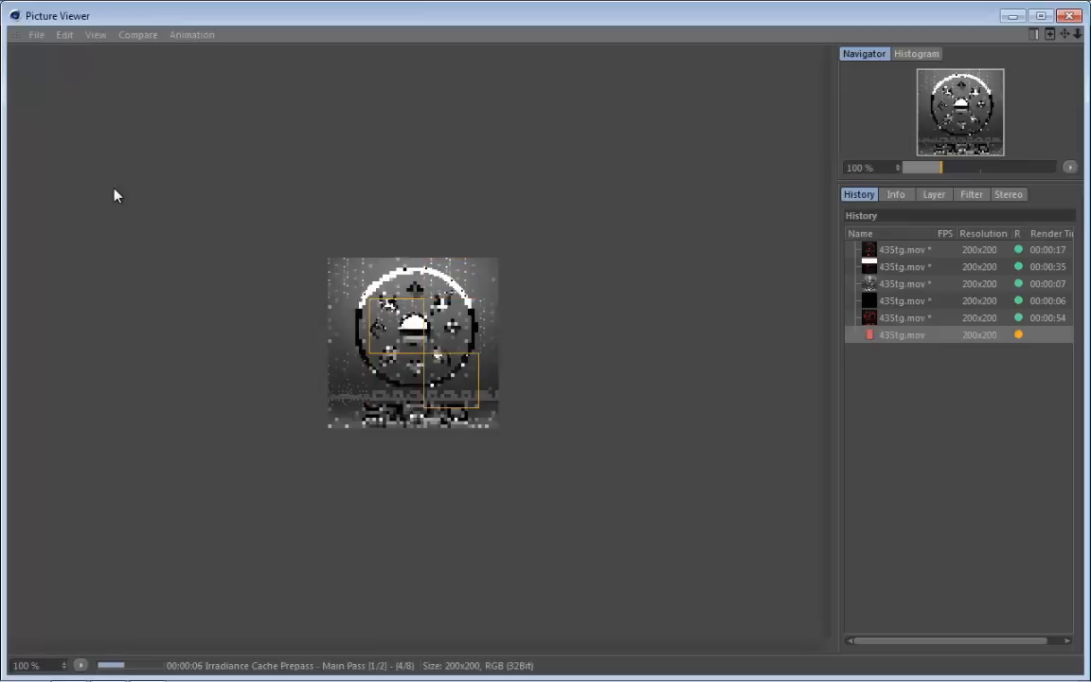
pyautogui.press('Up')
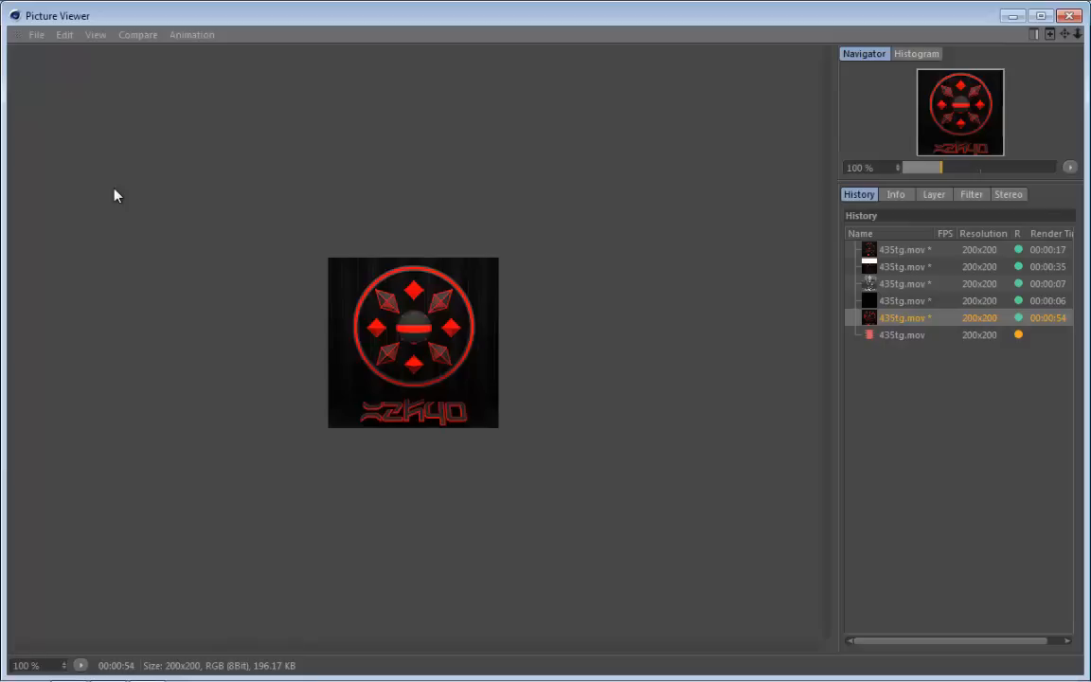
pyautogui.press('Down')
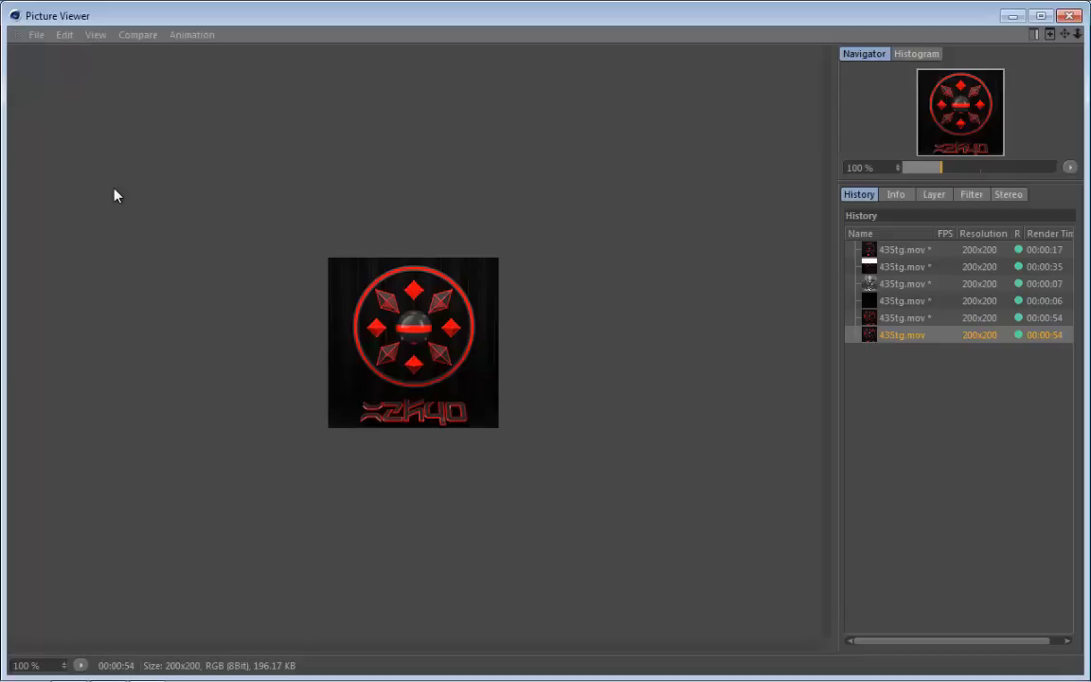
pyautogui.click(1069, 15)
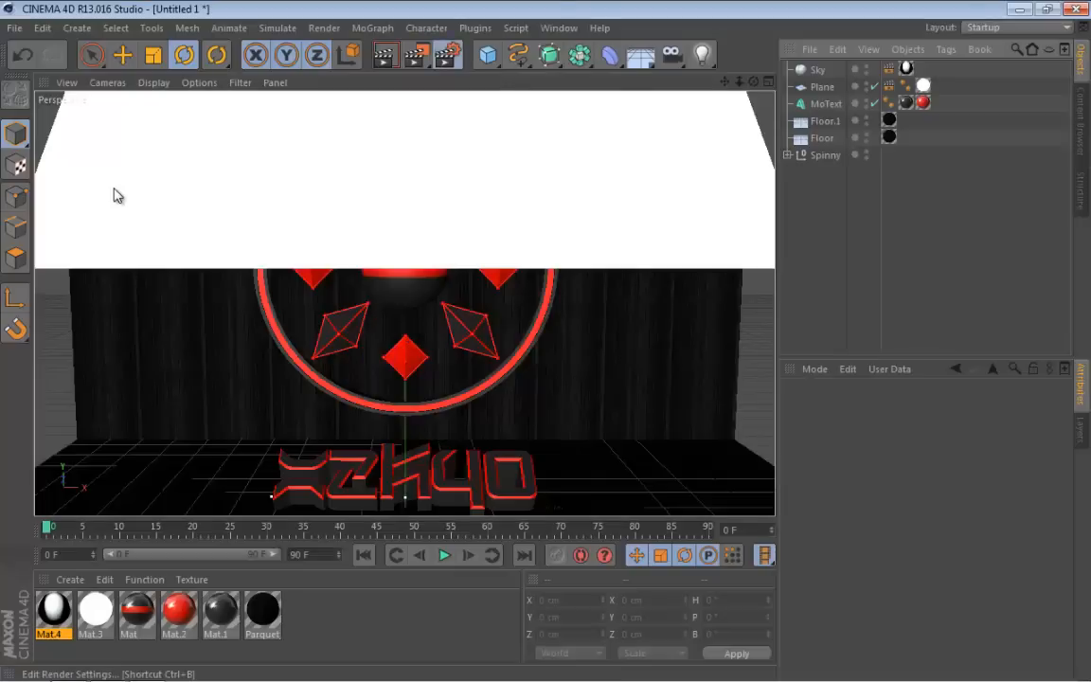
# Set the render output's frame range to All Frames and render the whole animation in the Picture Viewer.
pyautogui.click(447, 55)
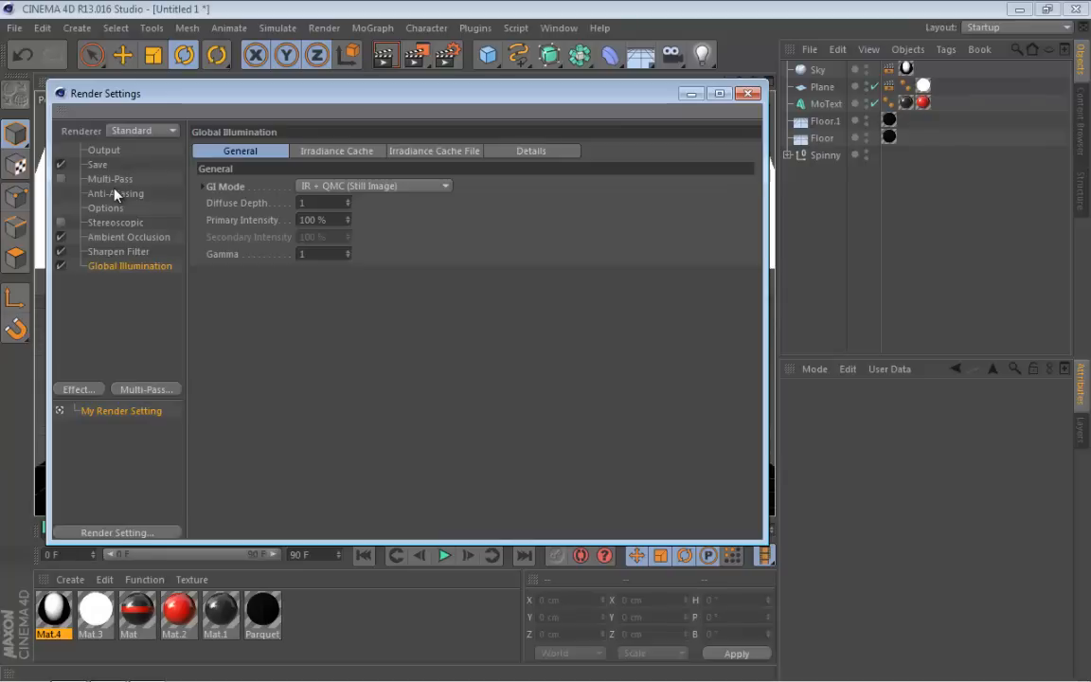
pyautogui.click(103, 149)
pyautogui.click(392, 326)
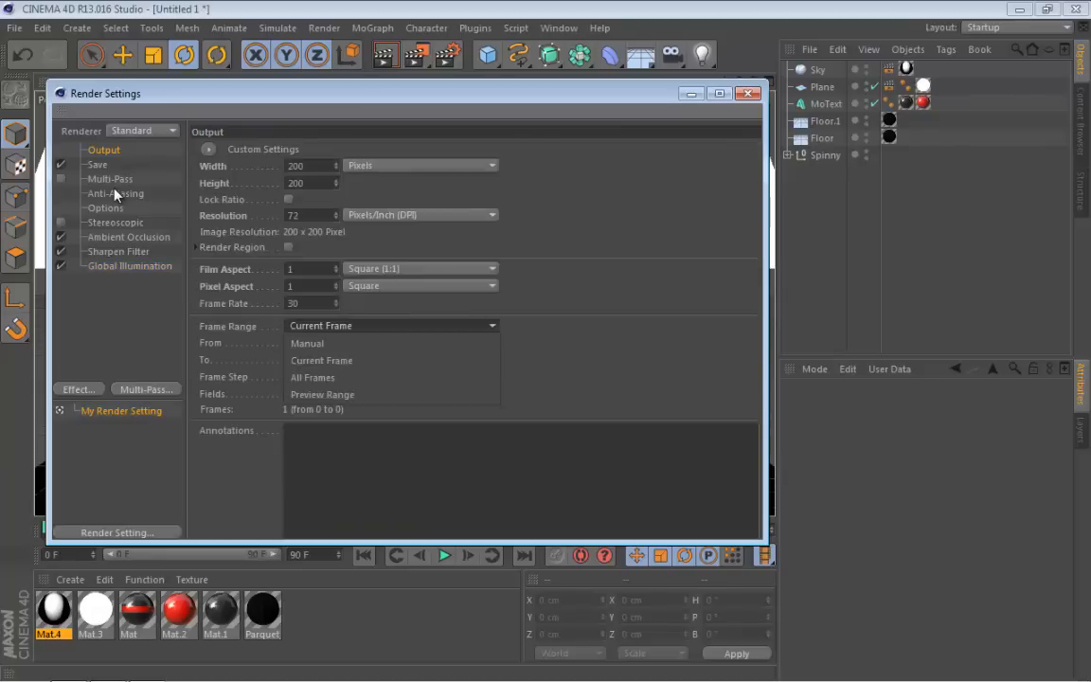
pyautogui.click(392, 378)
pyautogui.click(748, 93)
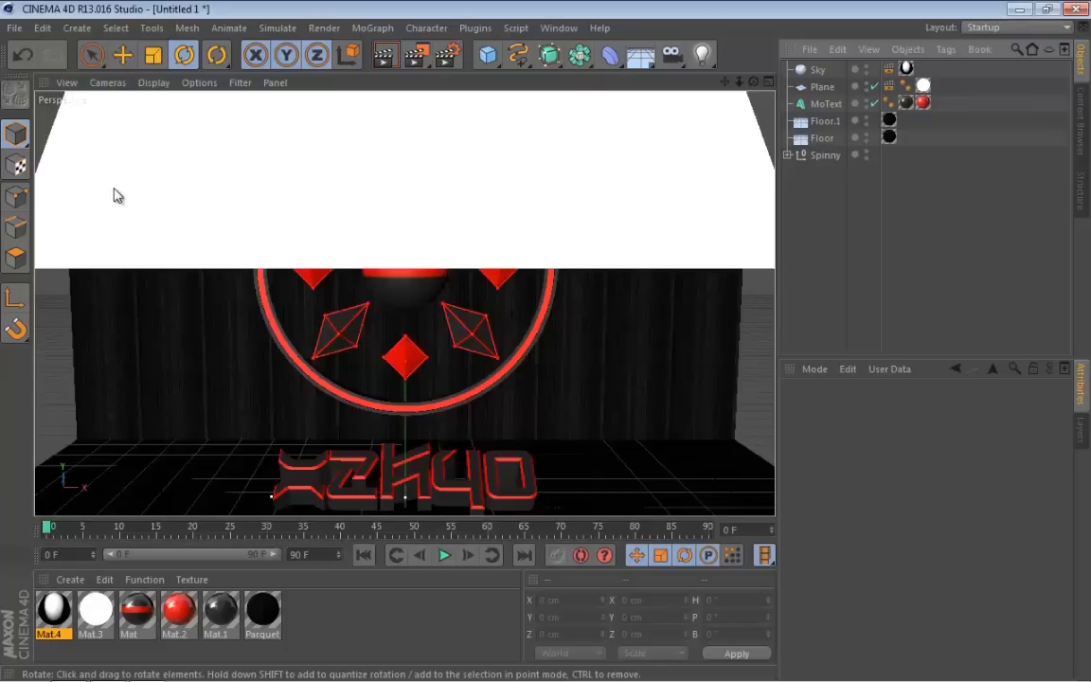
pyautogui.click(417, 55)
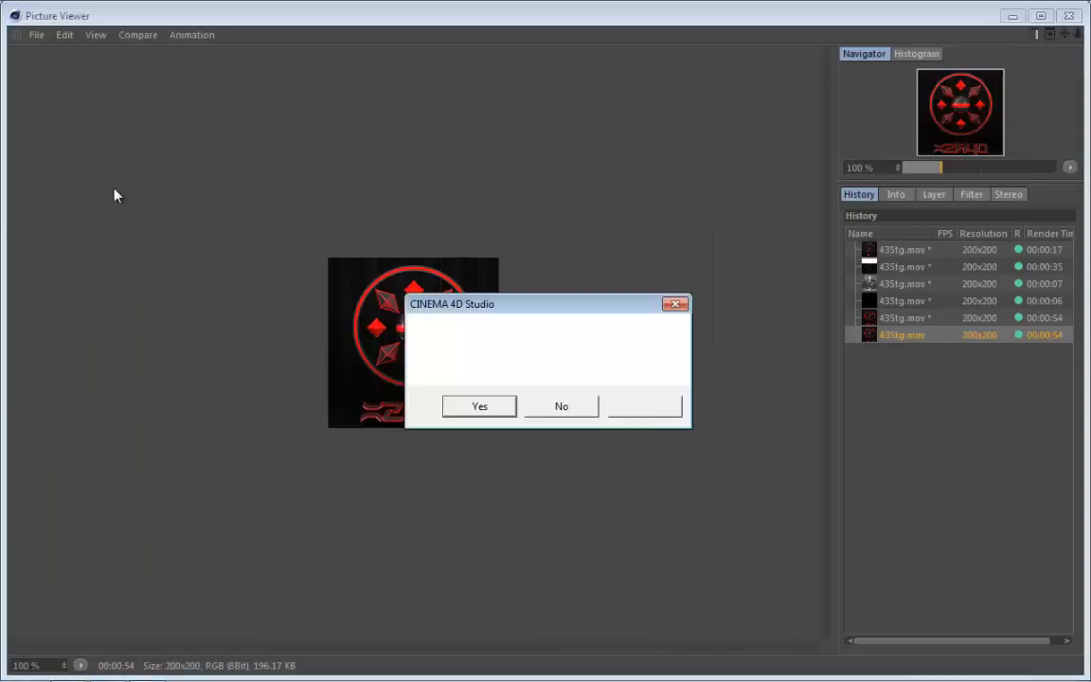
pyautogui.click(479, 406)
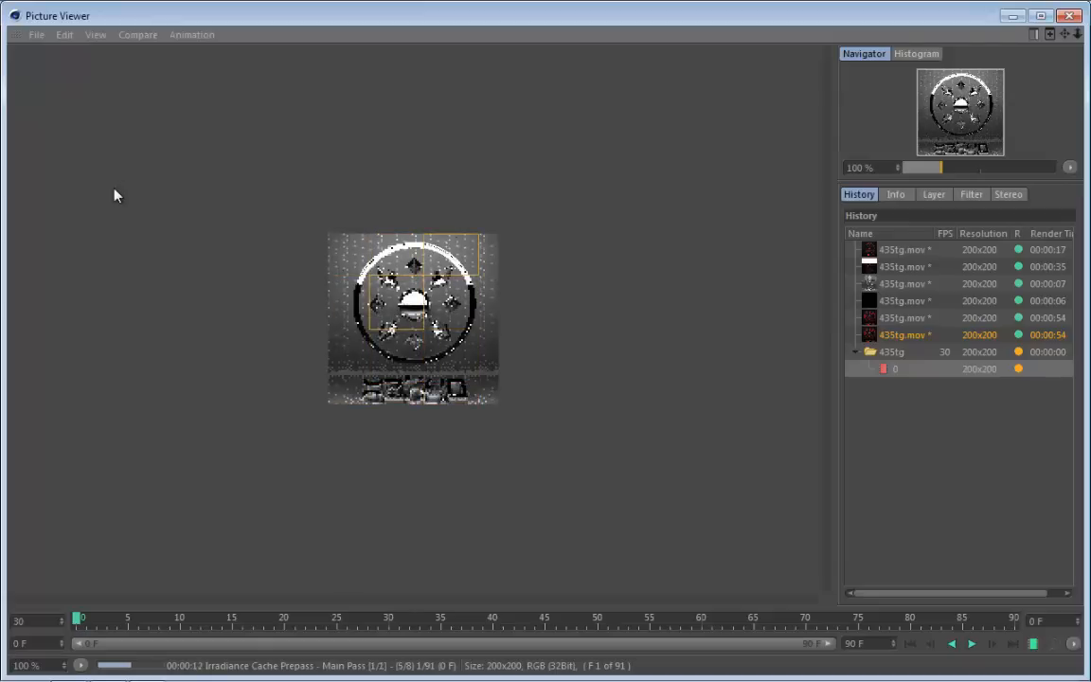
# Check the file path and format in the render's Save settings, keeping QuickTime Movie, and close the Render Settings.
pyautogui.click(1013, 15)
pyautogui.click(447, 55)
pyautogui.click(110, 178)
pyautogui.click(98, 164)
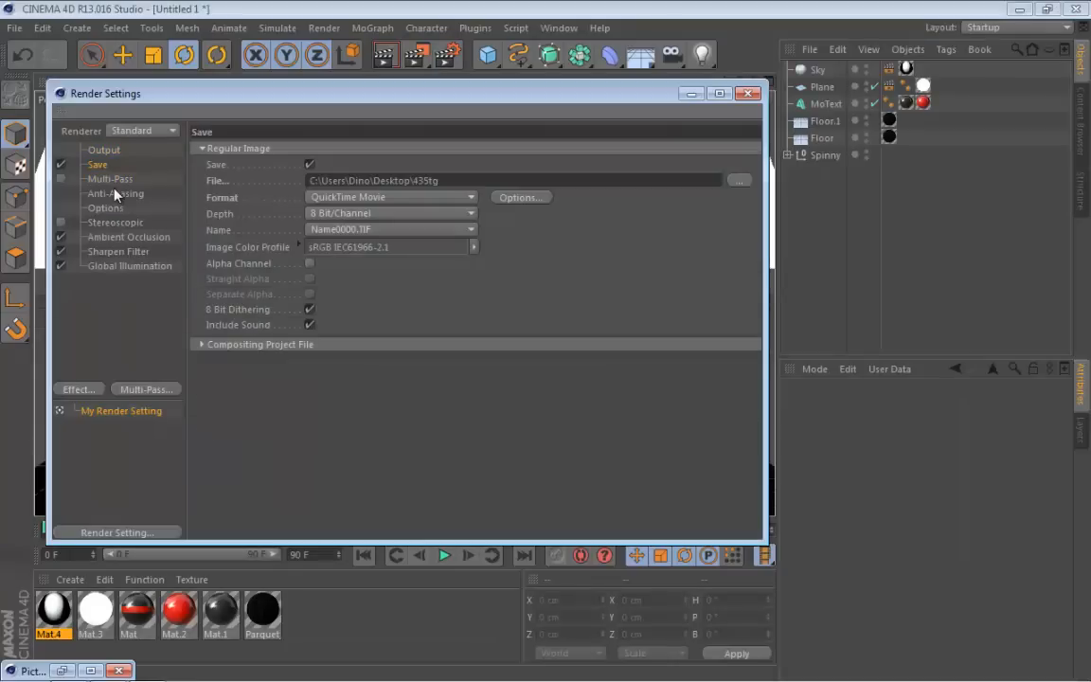
pyautogui.click(390, 197)
pyautogui.click(391, 151)
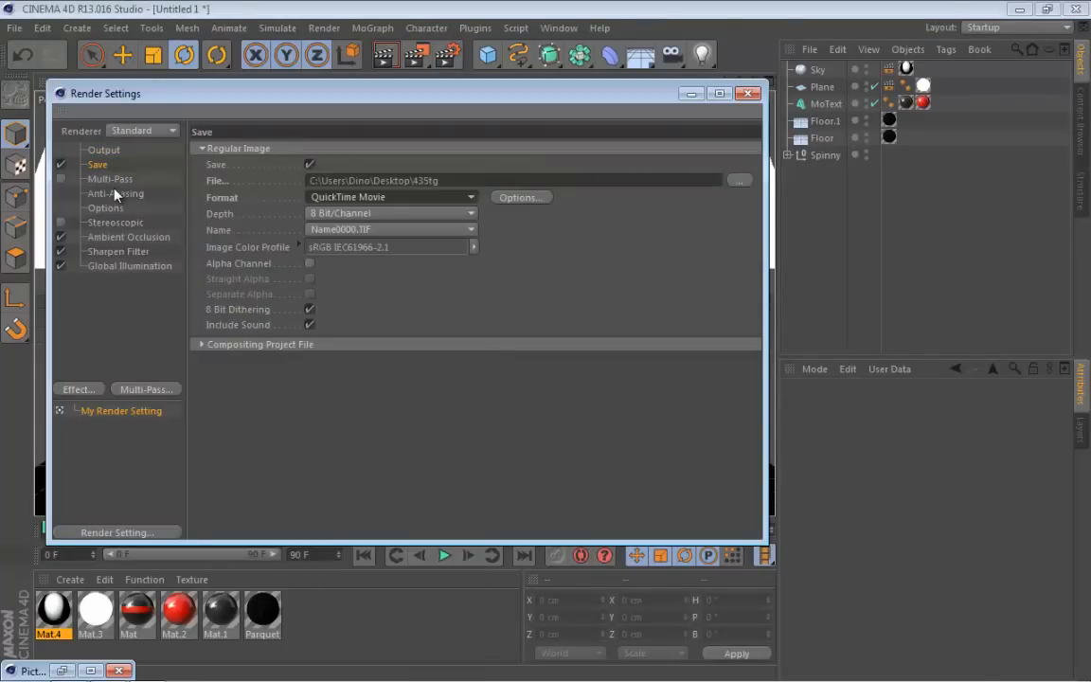
pyautogui.click(692, 93)
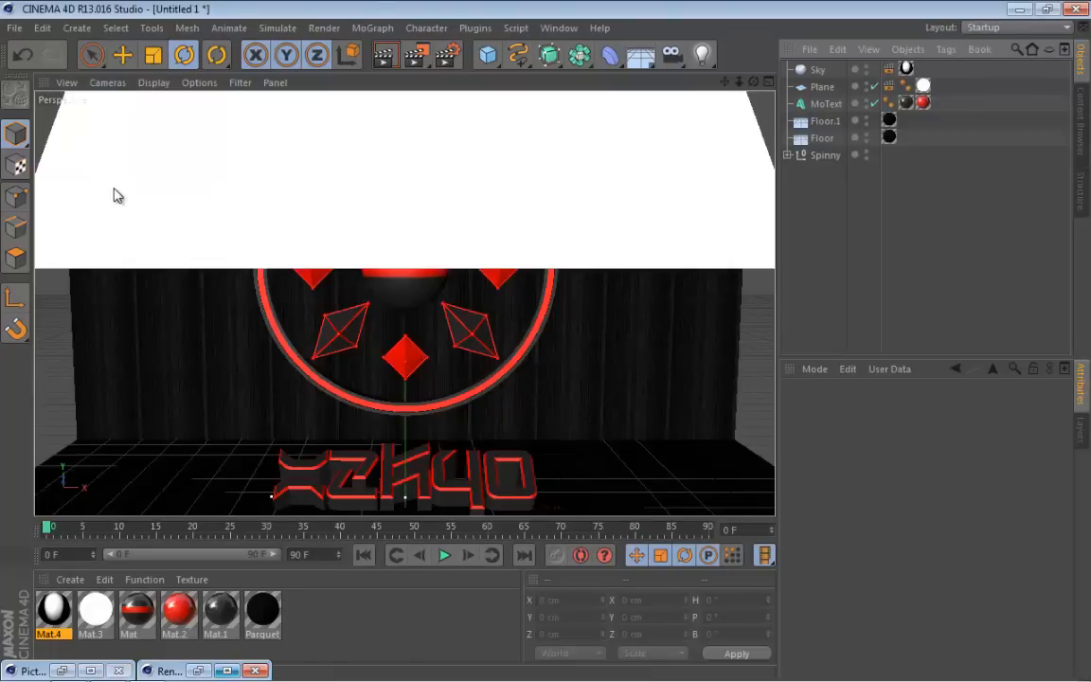
pyautogui.click(255, 670)
pyautogui.hotkey('shift', 'r')
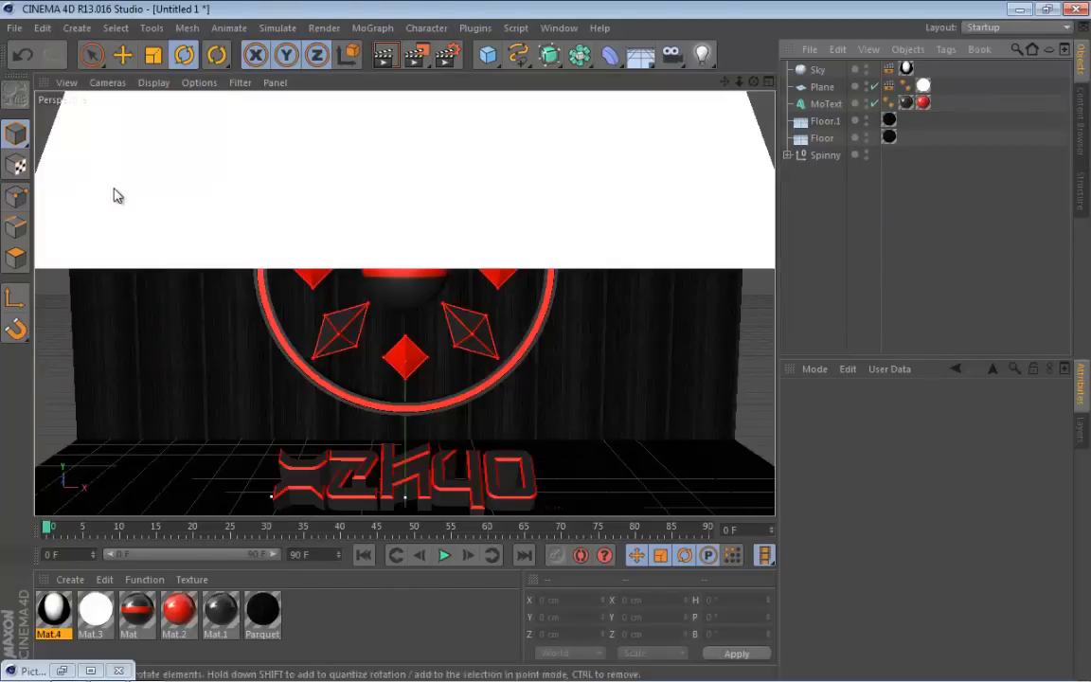
pyautogui.click(108, 668)
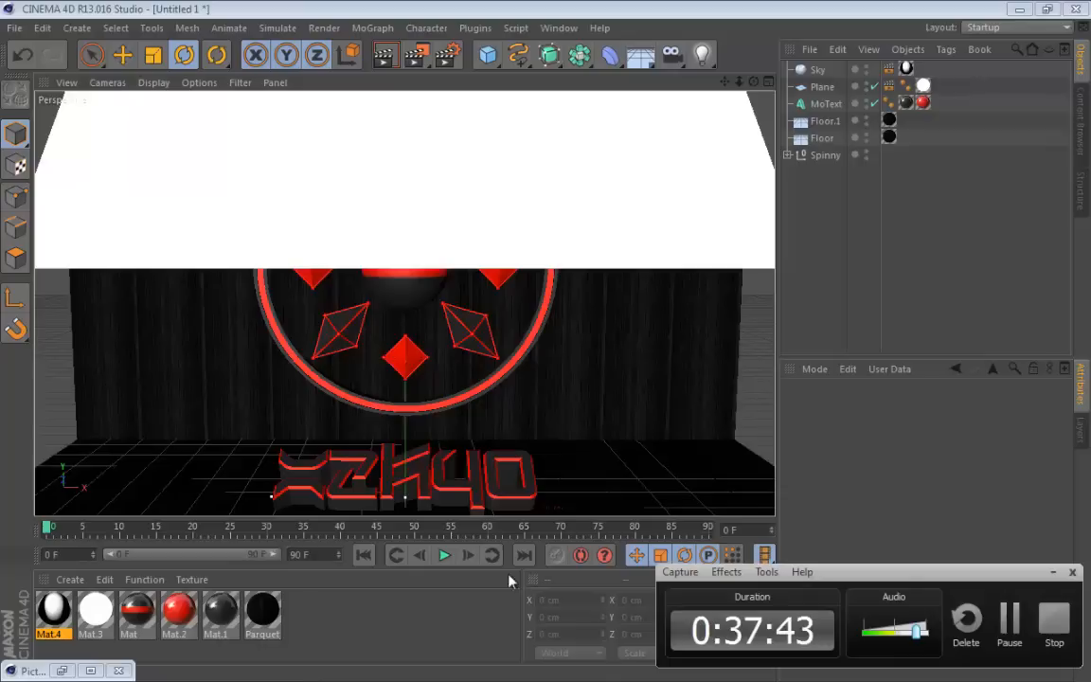
pyautogui.click(1011, 620)
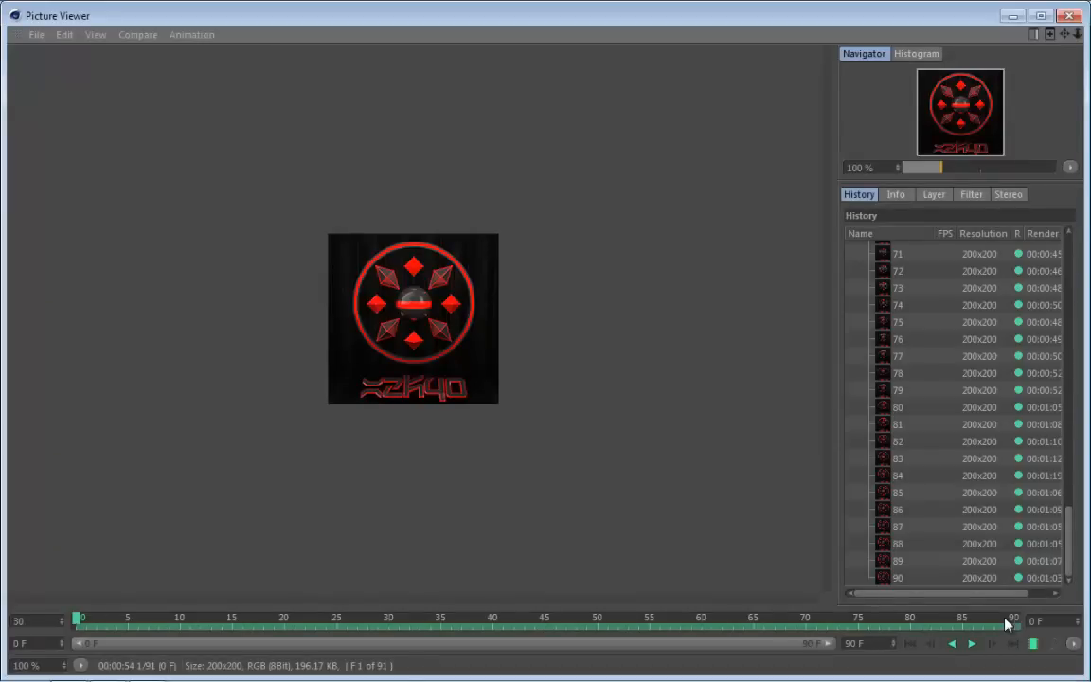
# Play back the rendered animation in the Picture Viewer, stop it, and minimize the viewer.
pyautogui.press('F8')
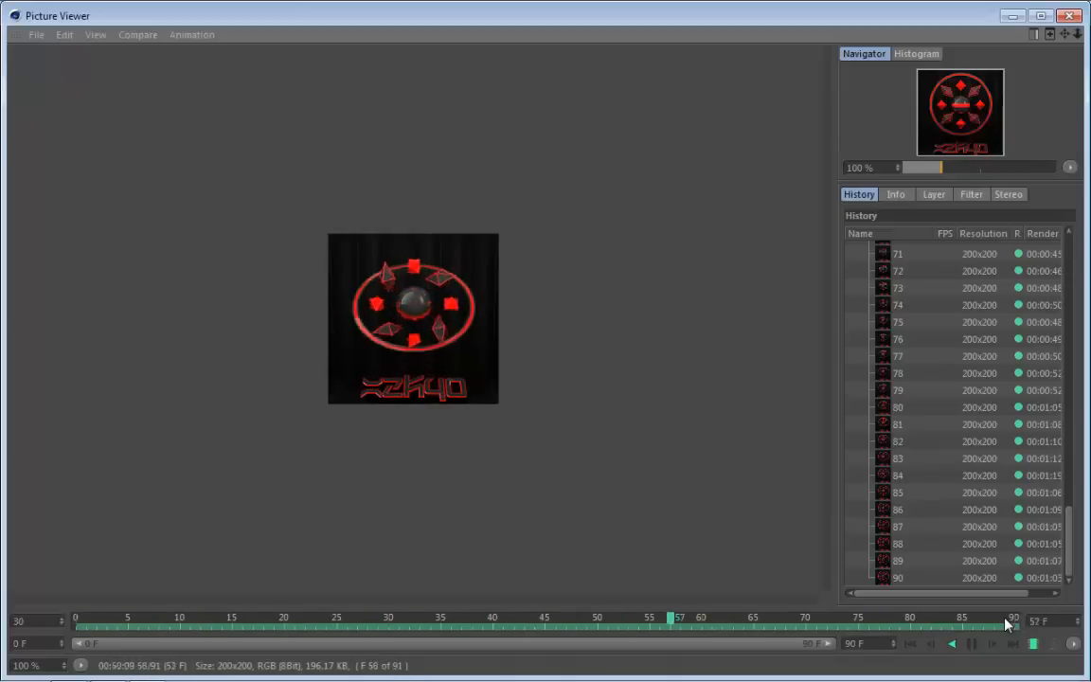
pyautogui.press('F8')
pyautogui.hotkey('shift', 'f')
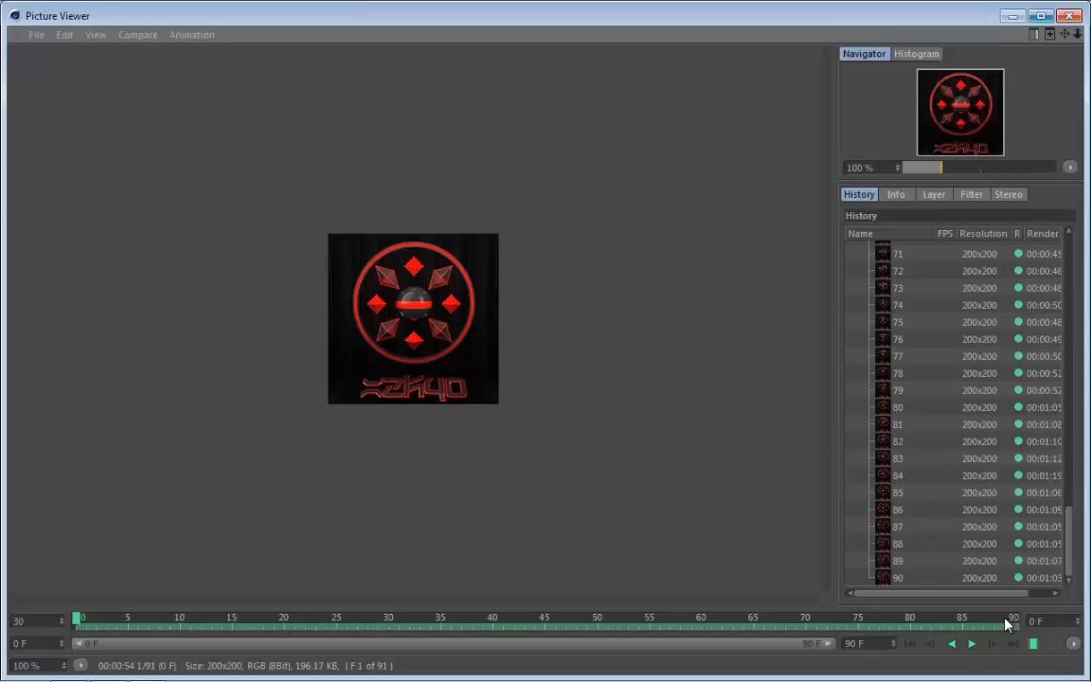
pyautogui.click(1013, 16)
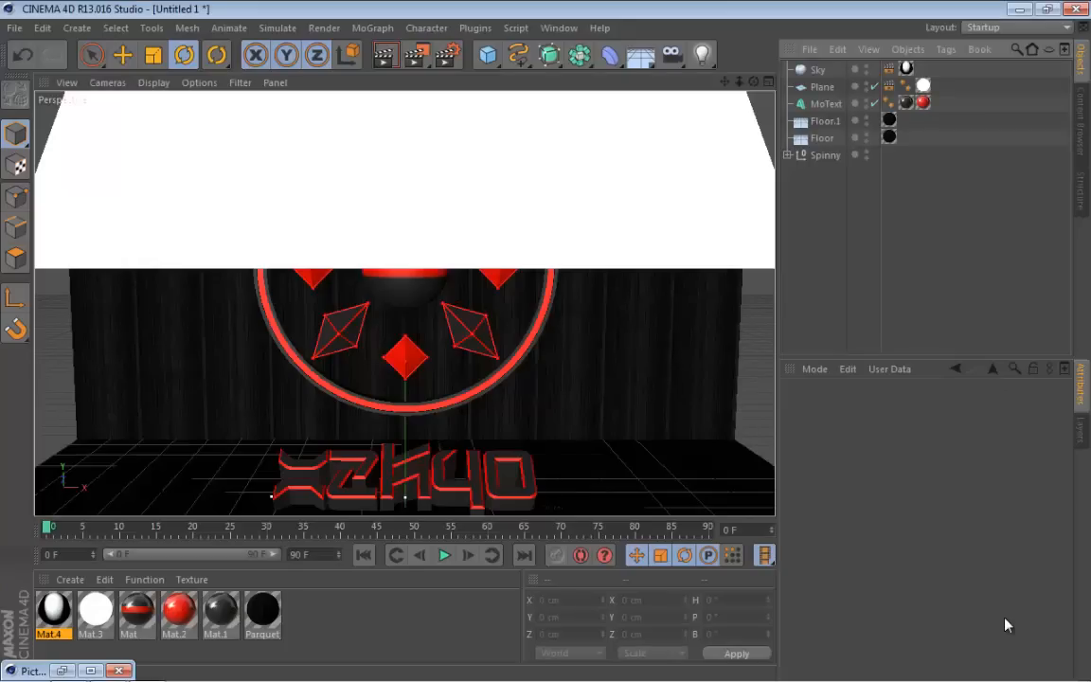
# Rotate the Sky object freely to about H -53.8°, P 29.8°, B -24.1°, and leave all objects deselected.
pyautogui.click(907, 68)
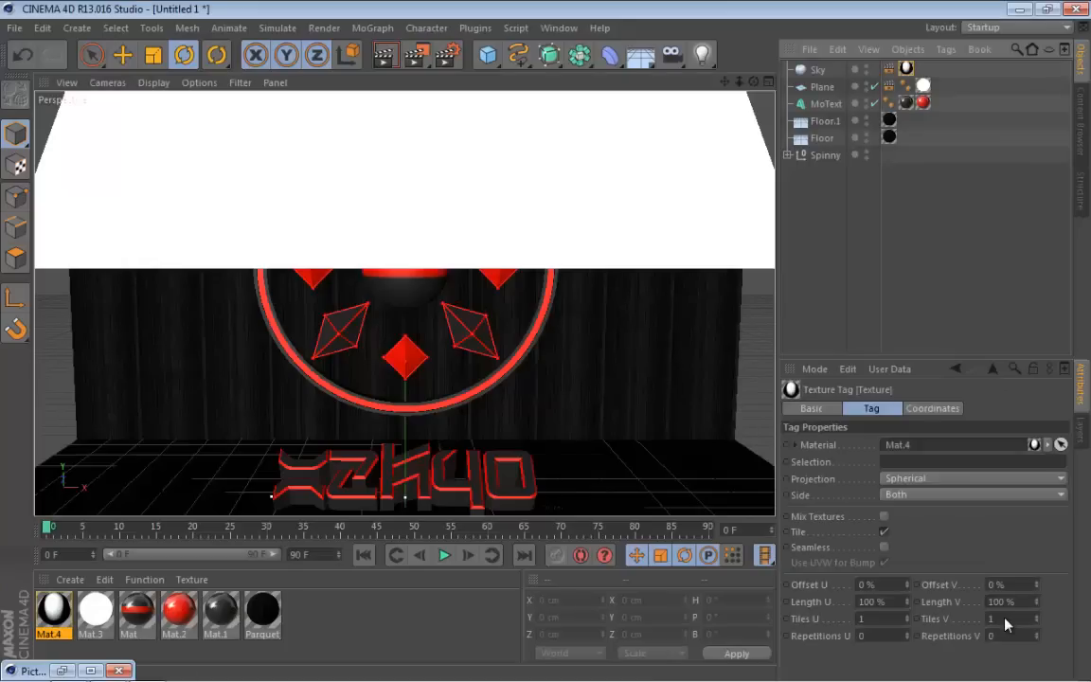
pyautogui.click(818, 69)
pyautogui.moveTo(405, 379); pyautogui.dragTo(511, 351)
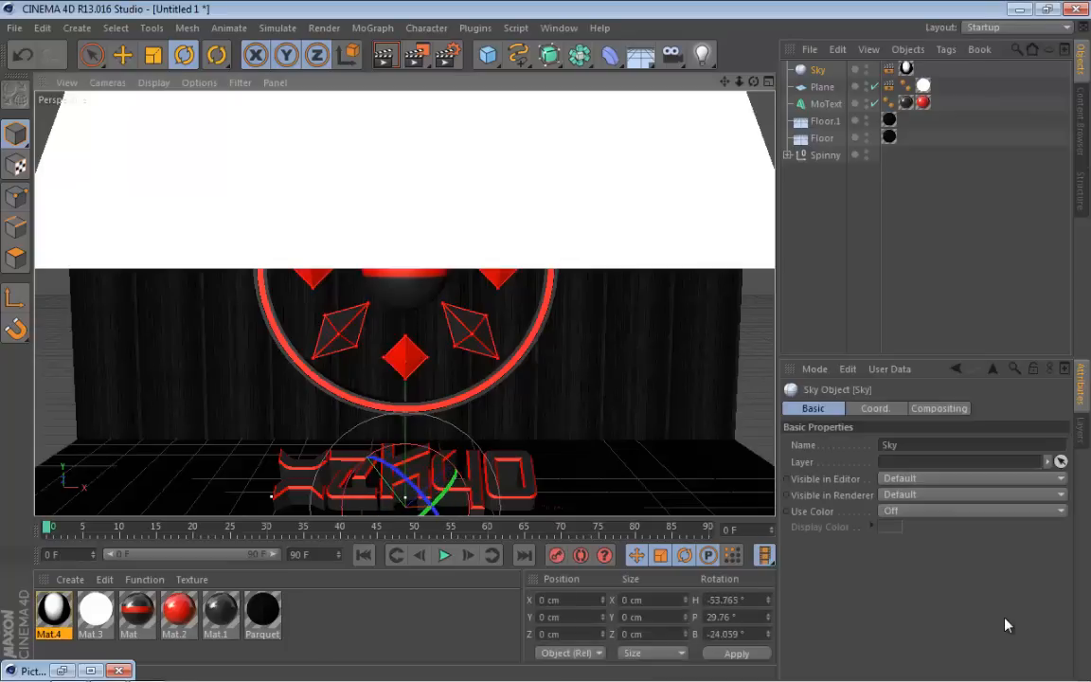
pyautogui.click(825, 103)
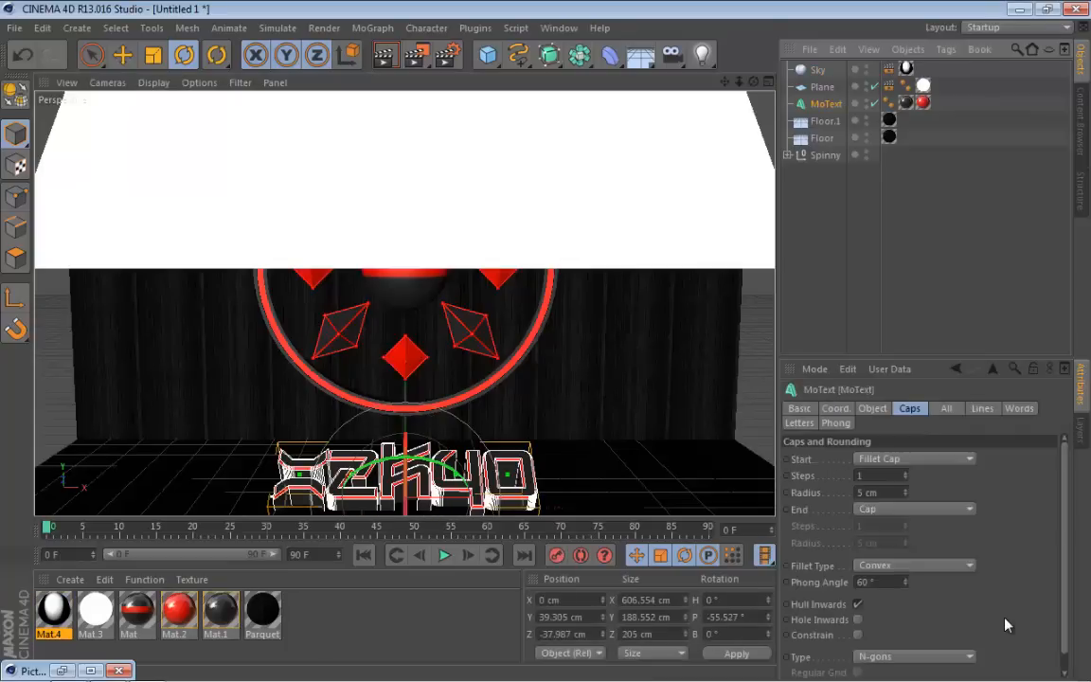
pyautogui.click(831, 236)
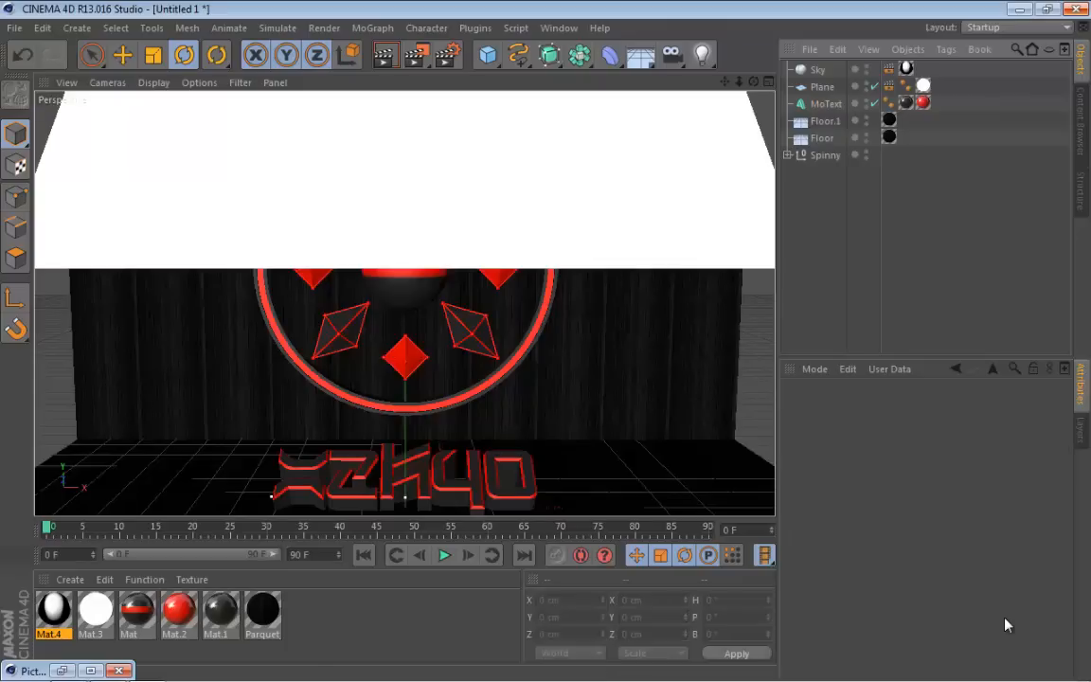
# Bring back the Picture Viewer with the finished render, close it, and quit the program.
pyautogui.click(90, 670)
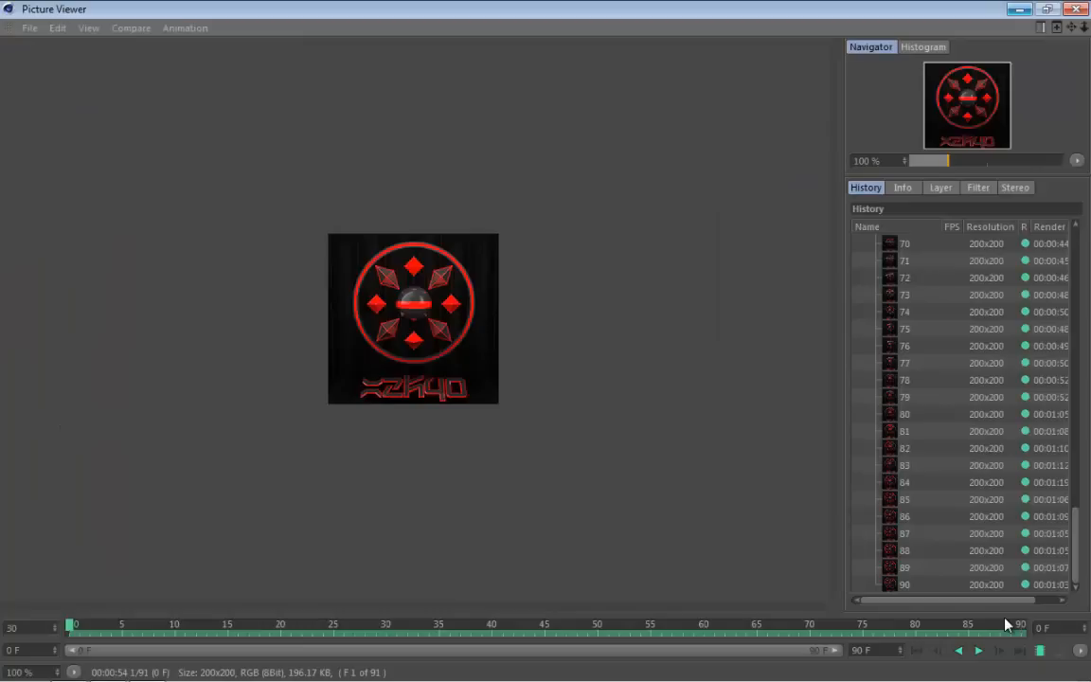
pyautogui.click(1076, 8)
pyautogui.click(1076, 9)
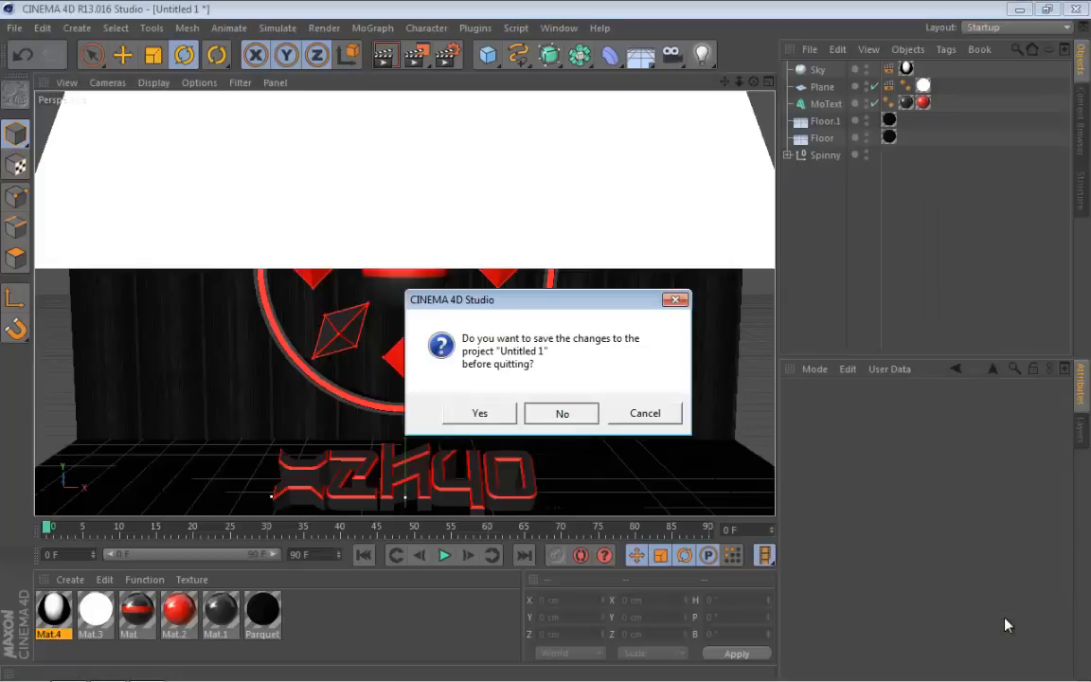